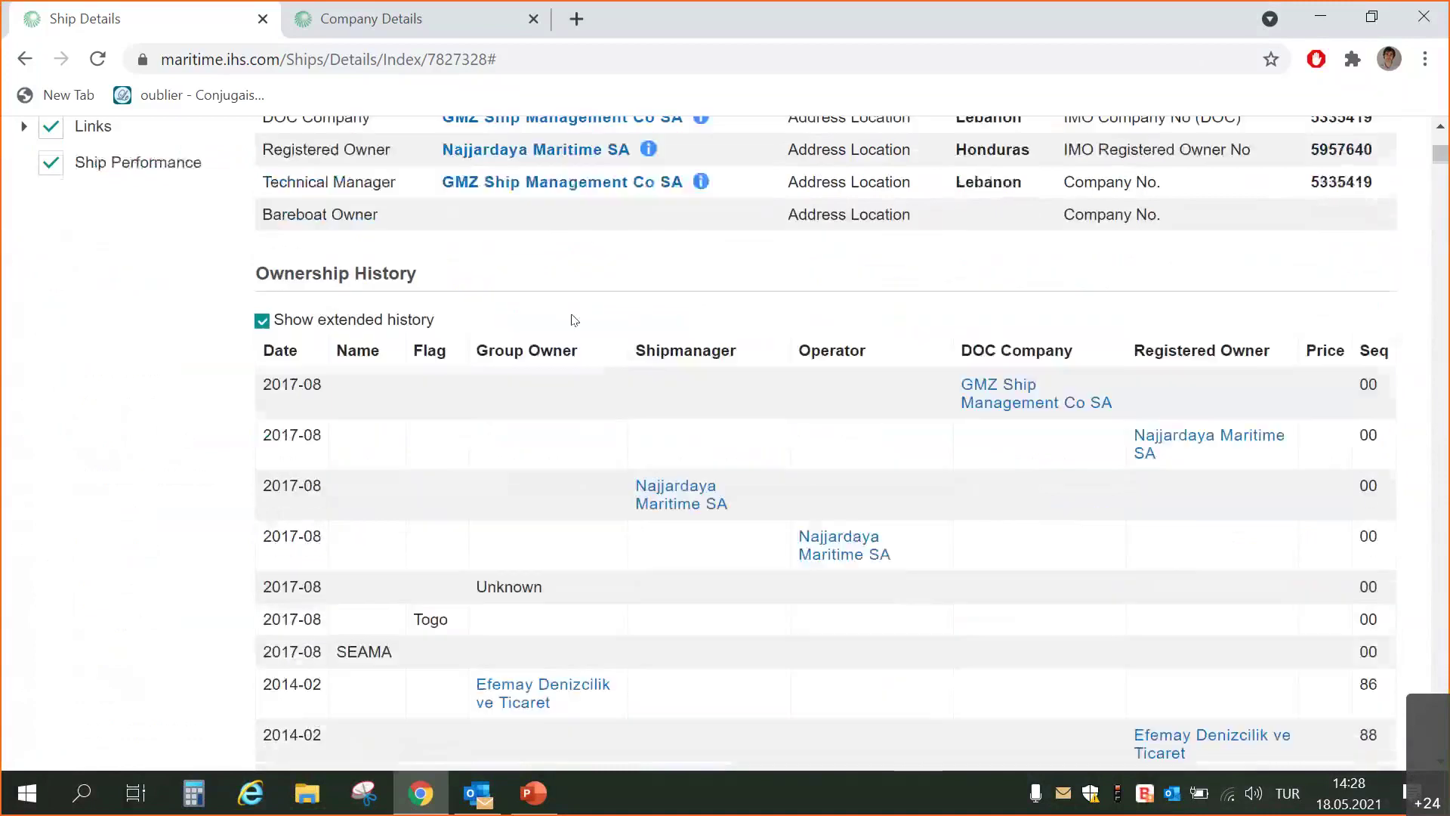
Open the Refine Company Search page from the SEAMA ship details
{"action": "scroll", "coordinate": [355, 558], "scroll_direction": "up", "scroll_amount": 4}
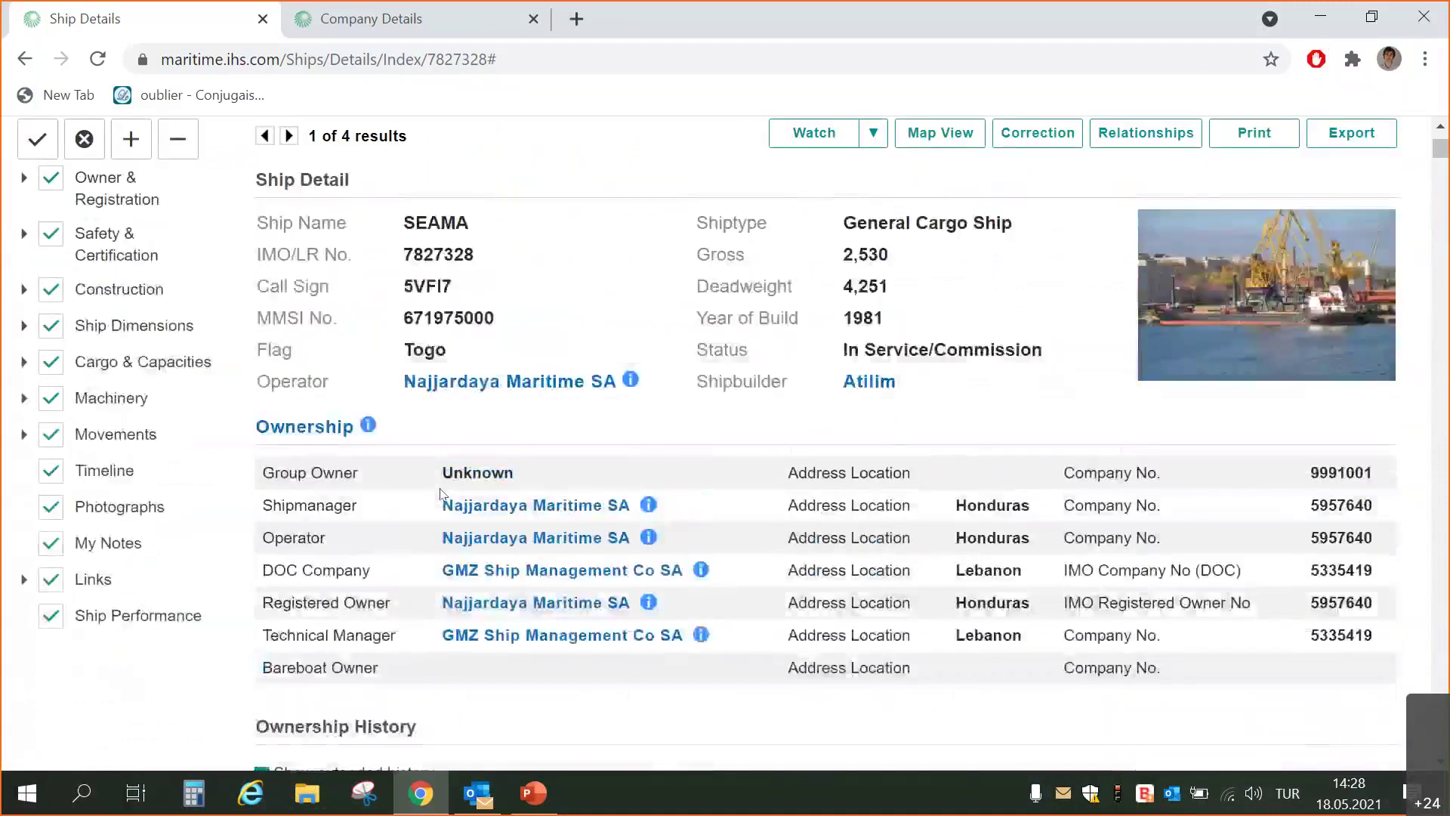
{"action": "scroll", "coordinate": [357, 524], "scroll_direction": "up", "scroll_amount": 2}
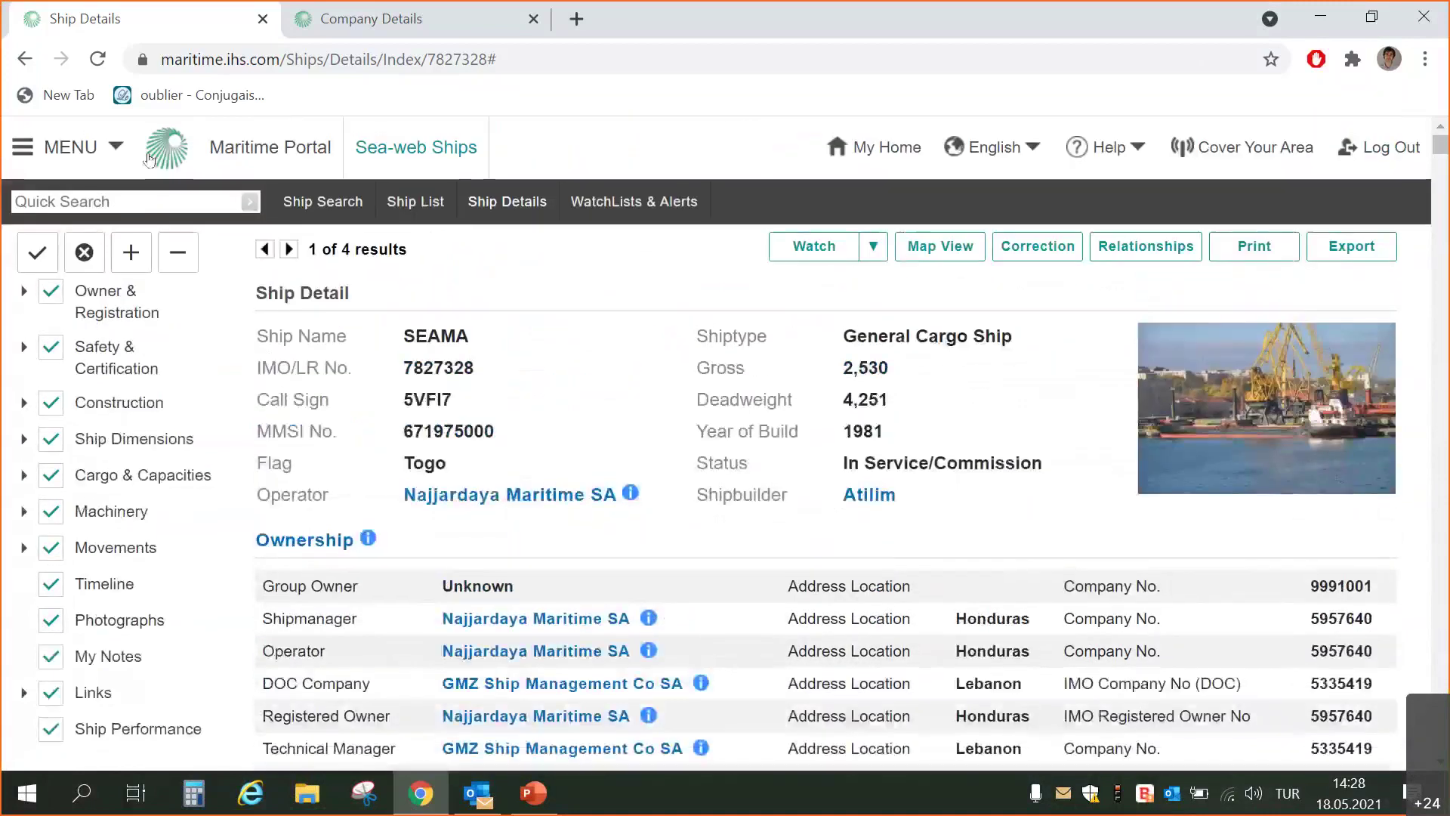
{"action": "left_click", "coordinate": [98, 155]}
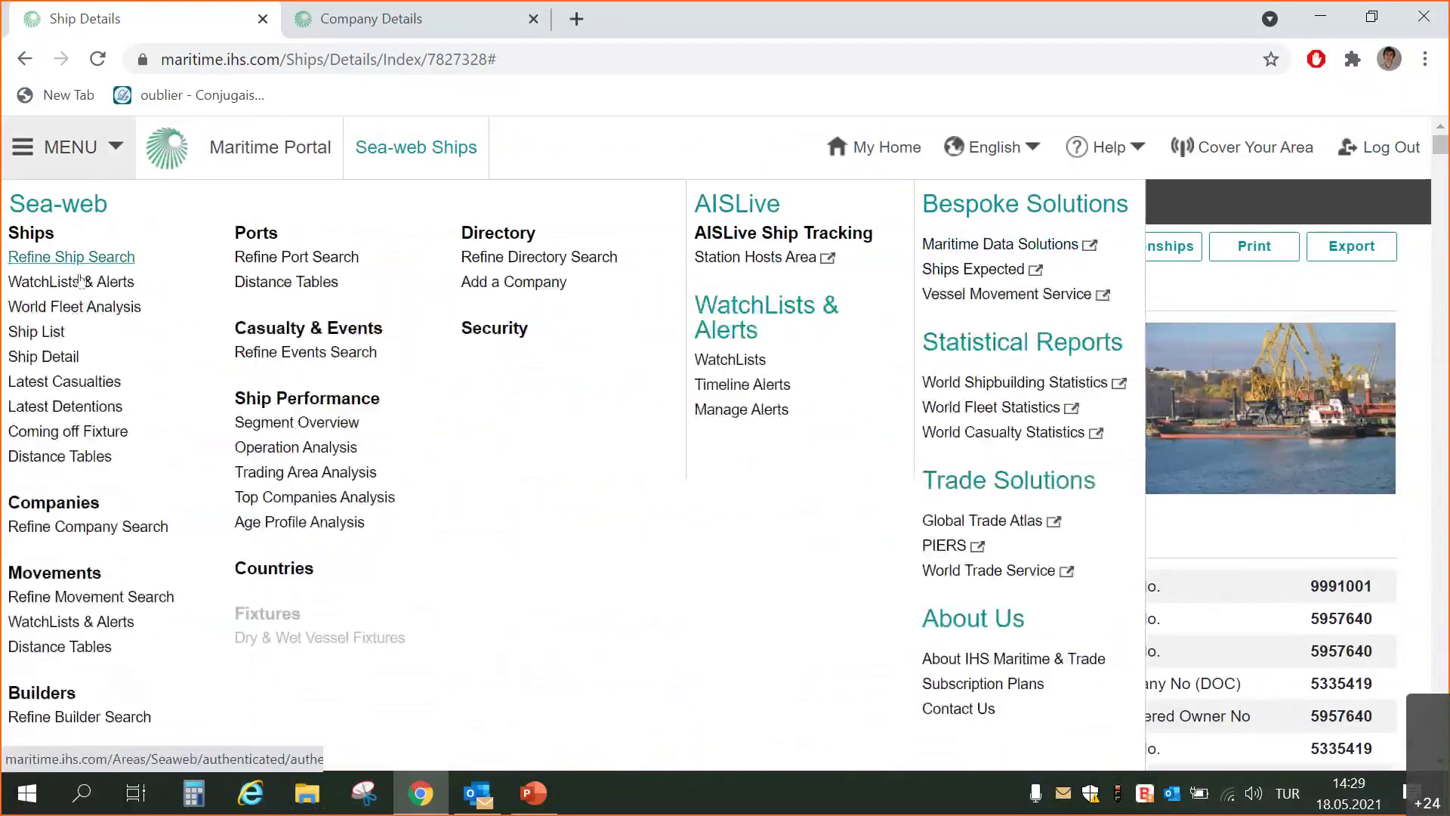
{"action": "left_click", "coordinate": [51, 529]}
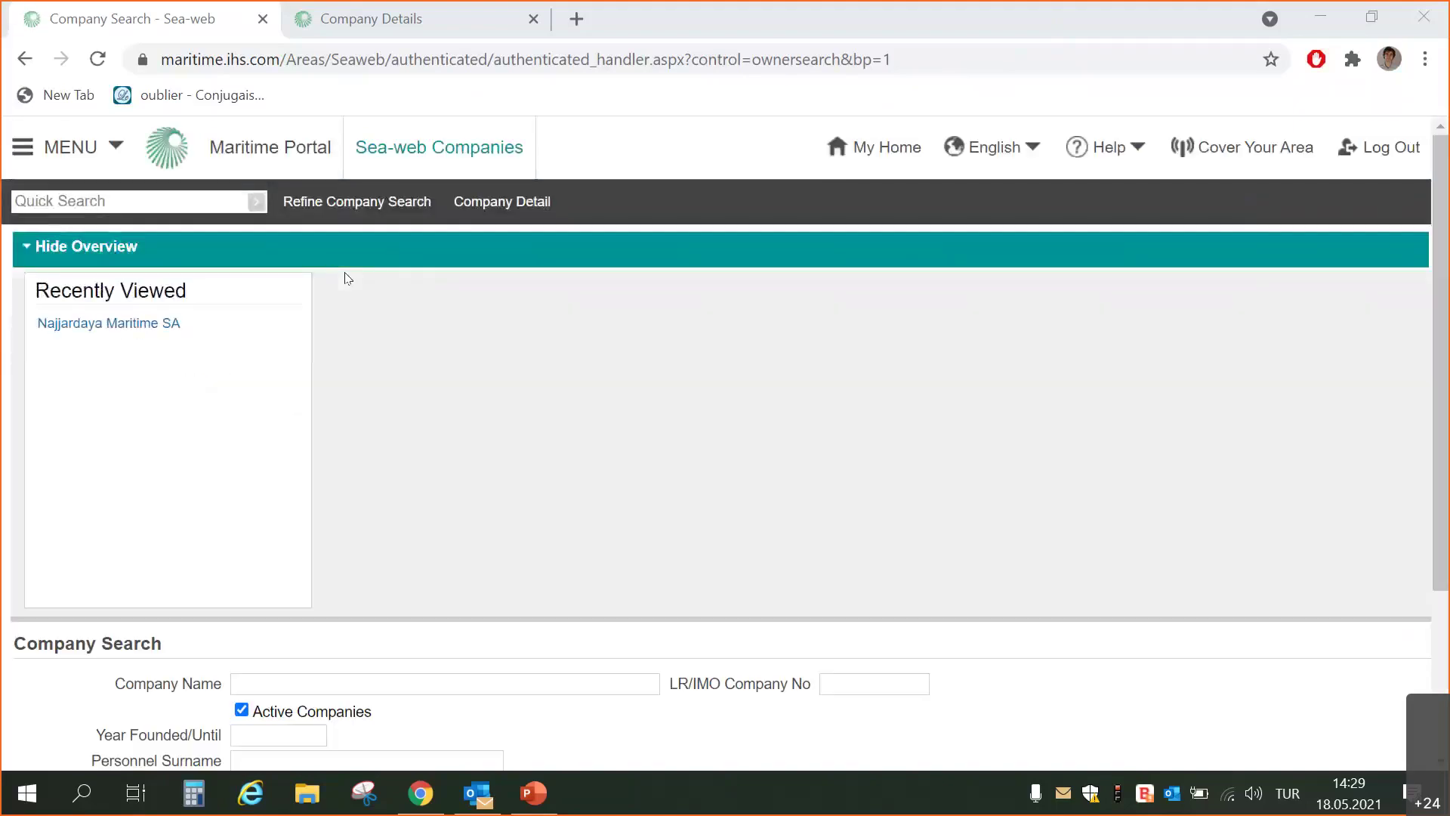
Expand the Fleet/Orderbook criteria and review the basic company and fleet size search fields
{"action": "scroll", "coordinate": [494, 308], "scroll_direction": "down", "scroll_amount": 1}
{"action": "scroll", "coordinate": [494, 308], "scroll_direction": "down", "scroll_amount": 2}
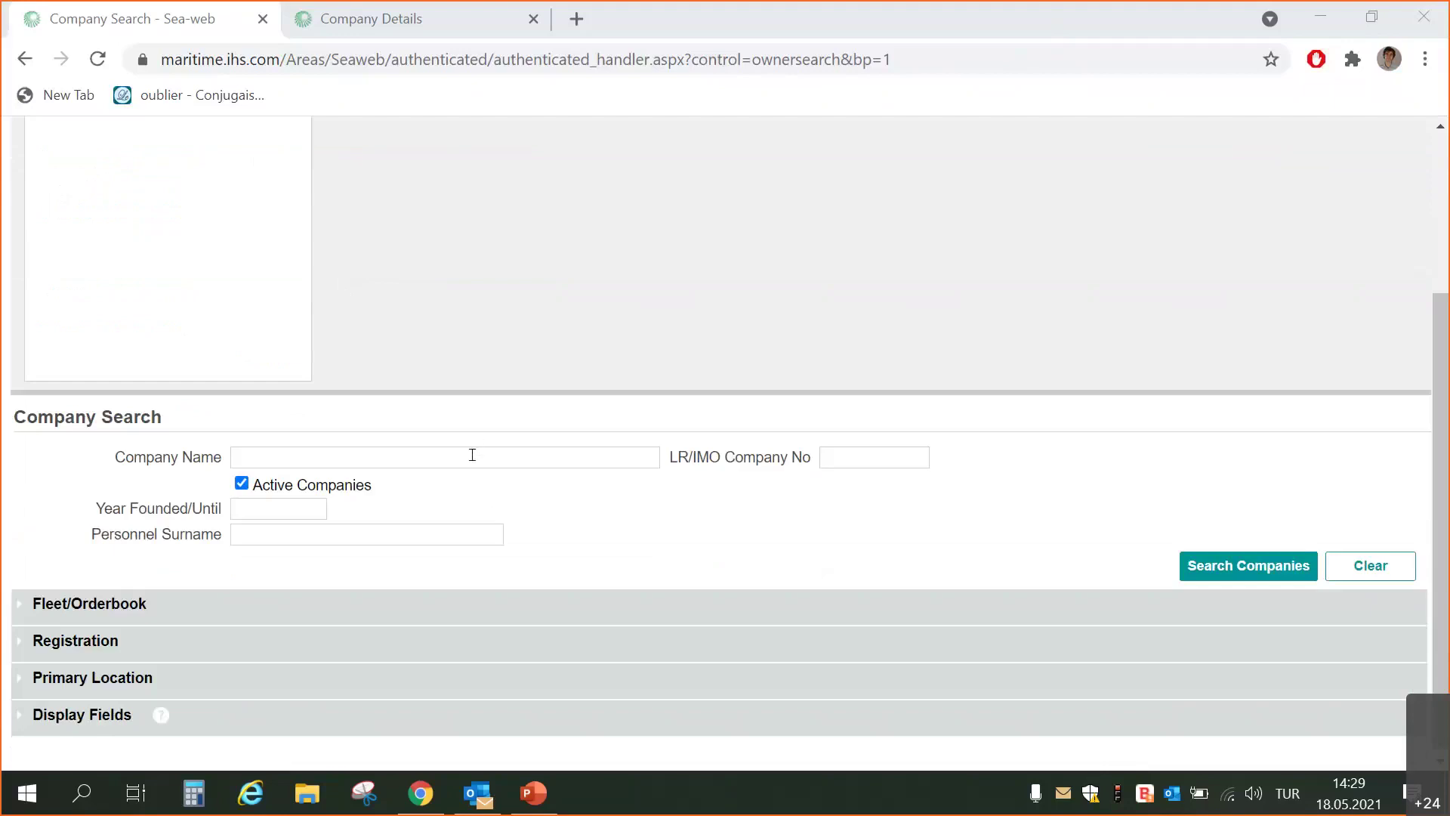
{"action": "scroll", "coordinate": [491, 455], "scroll_direction": "down", "scroll_amount": 1}
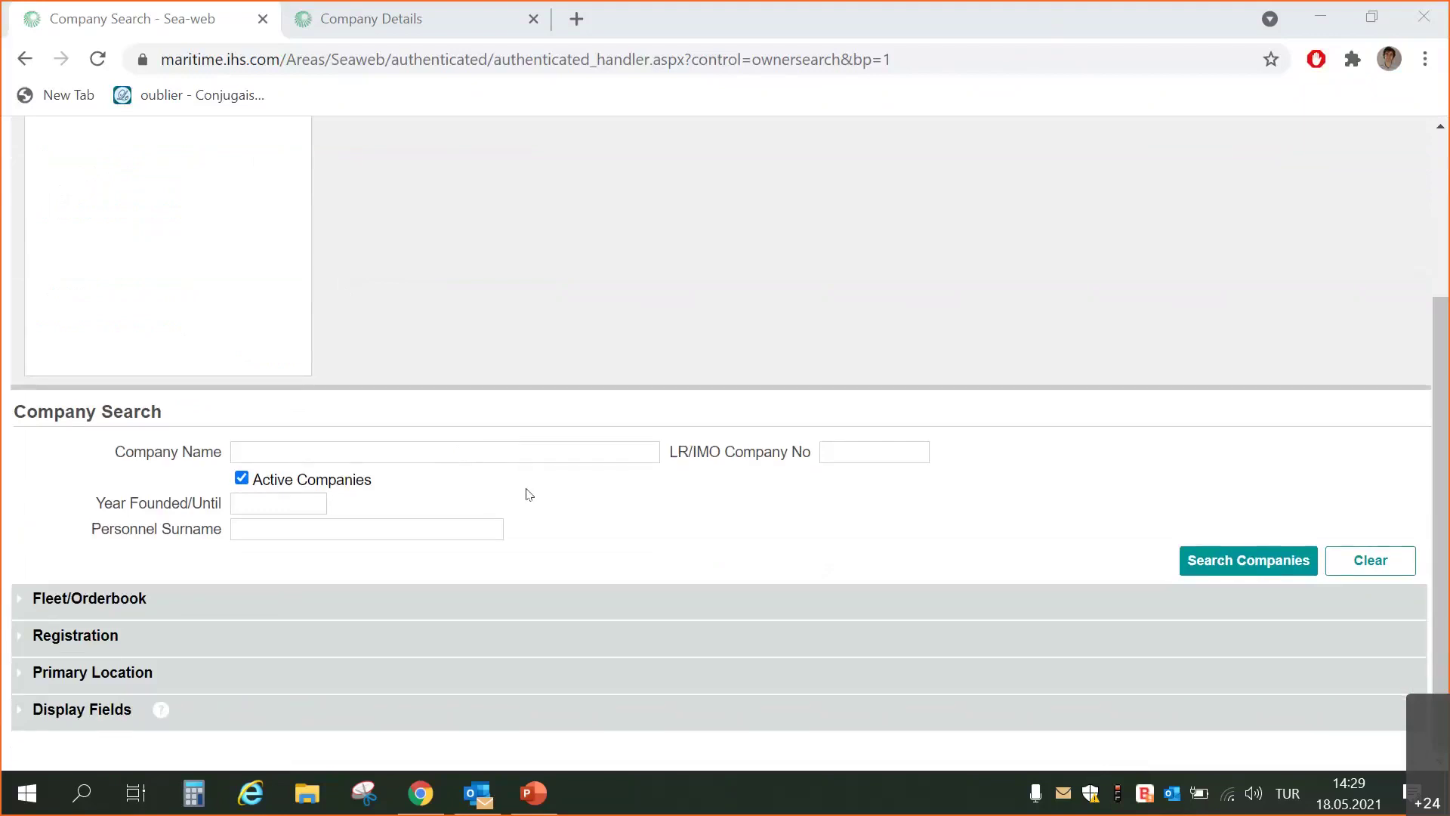
{"action": "left_click", "coordinate": [502, 453]}
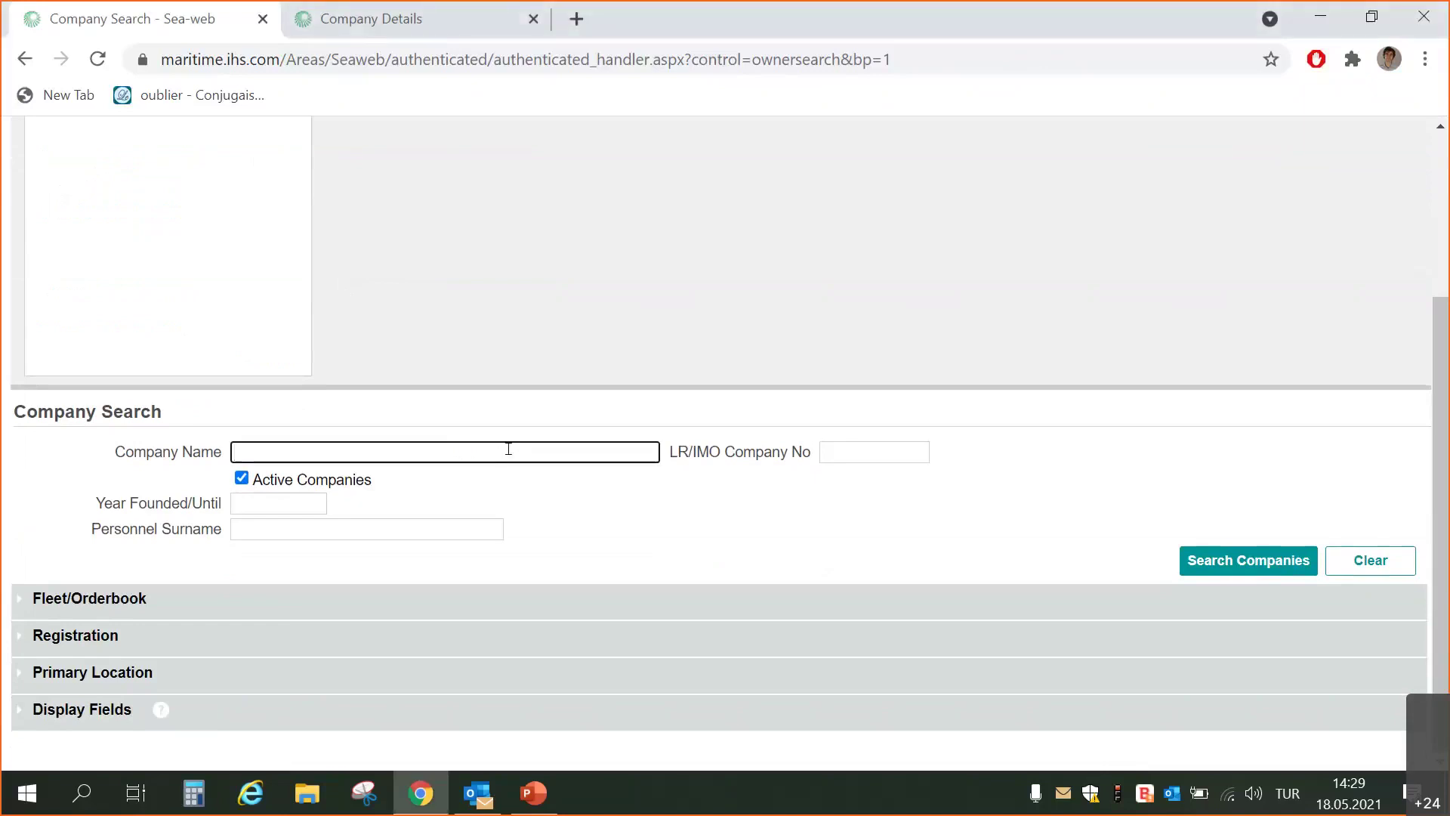
{"action": "left_click", "coordinate": [839, 453]}
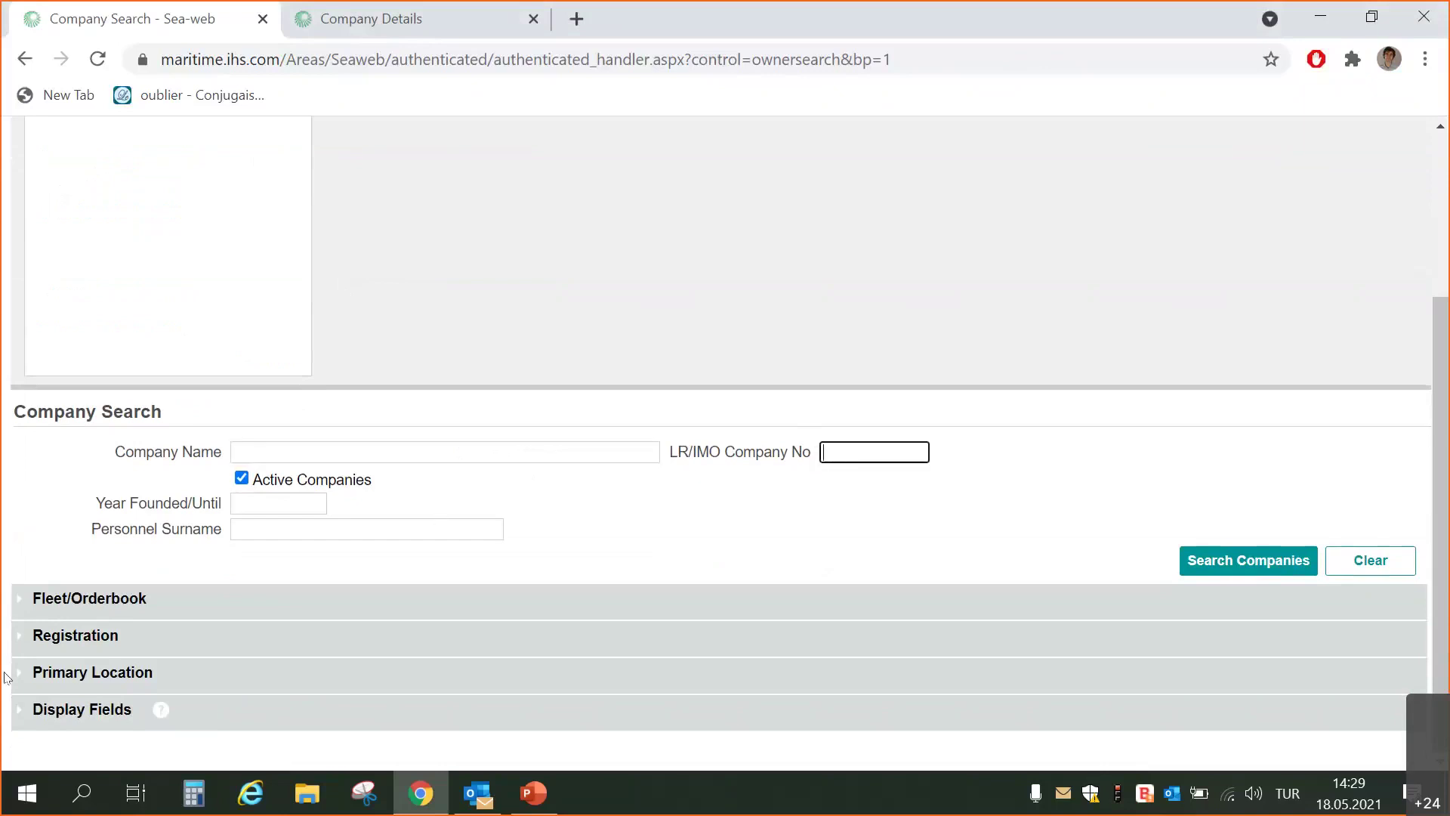
{"action": "left_click", "coordinate": [24, 598]}
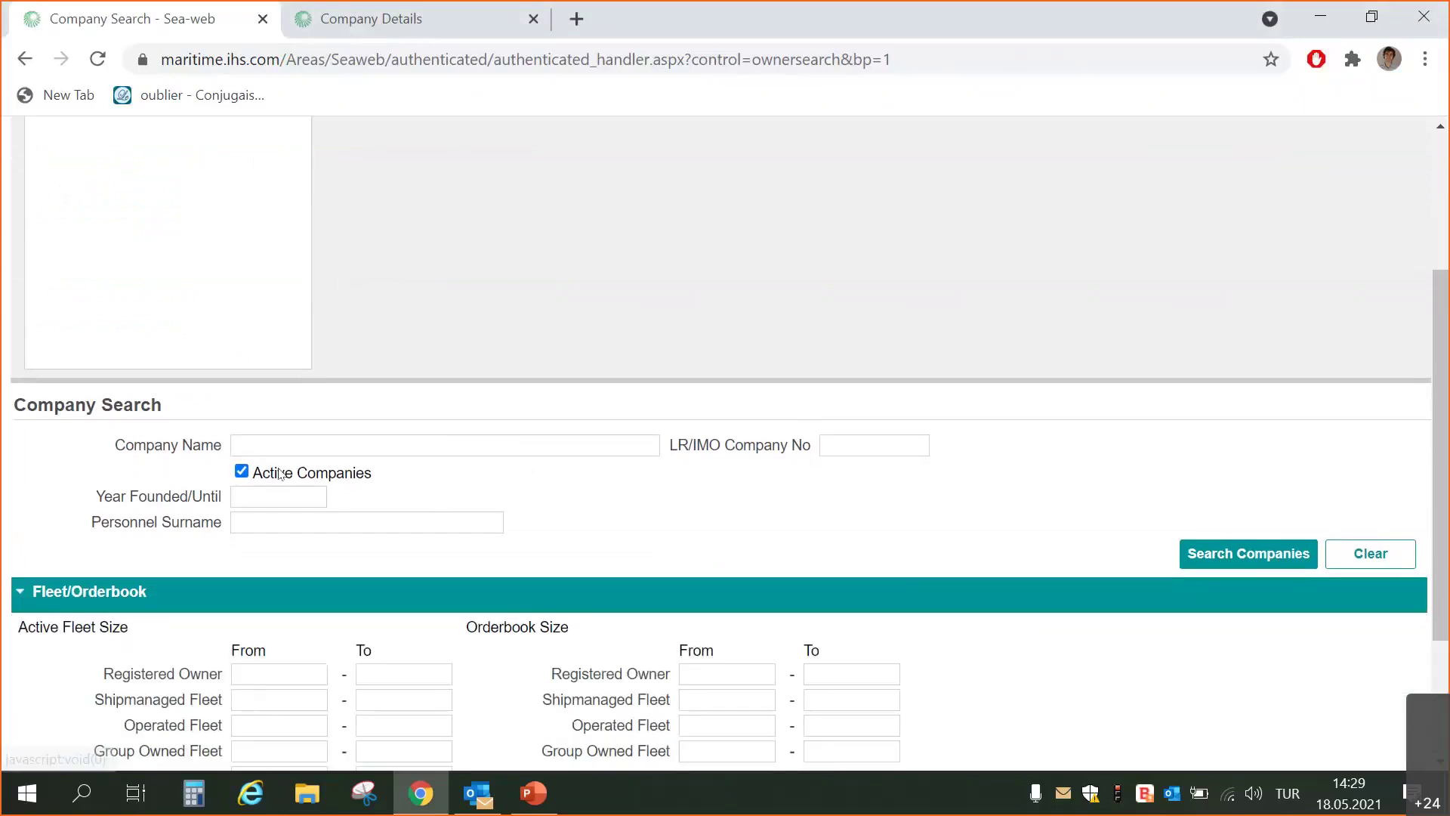
{"action": "scroll", "coordinate": [302, 476], "scroll_direction": "down", "scroll_amount": 3}
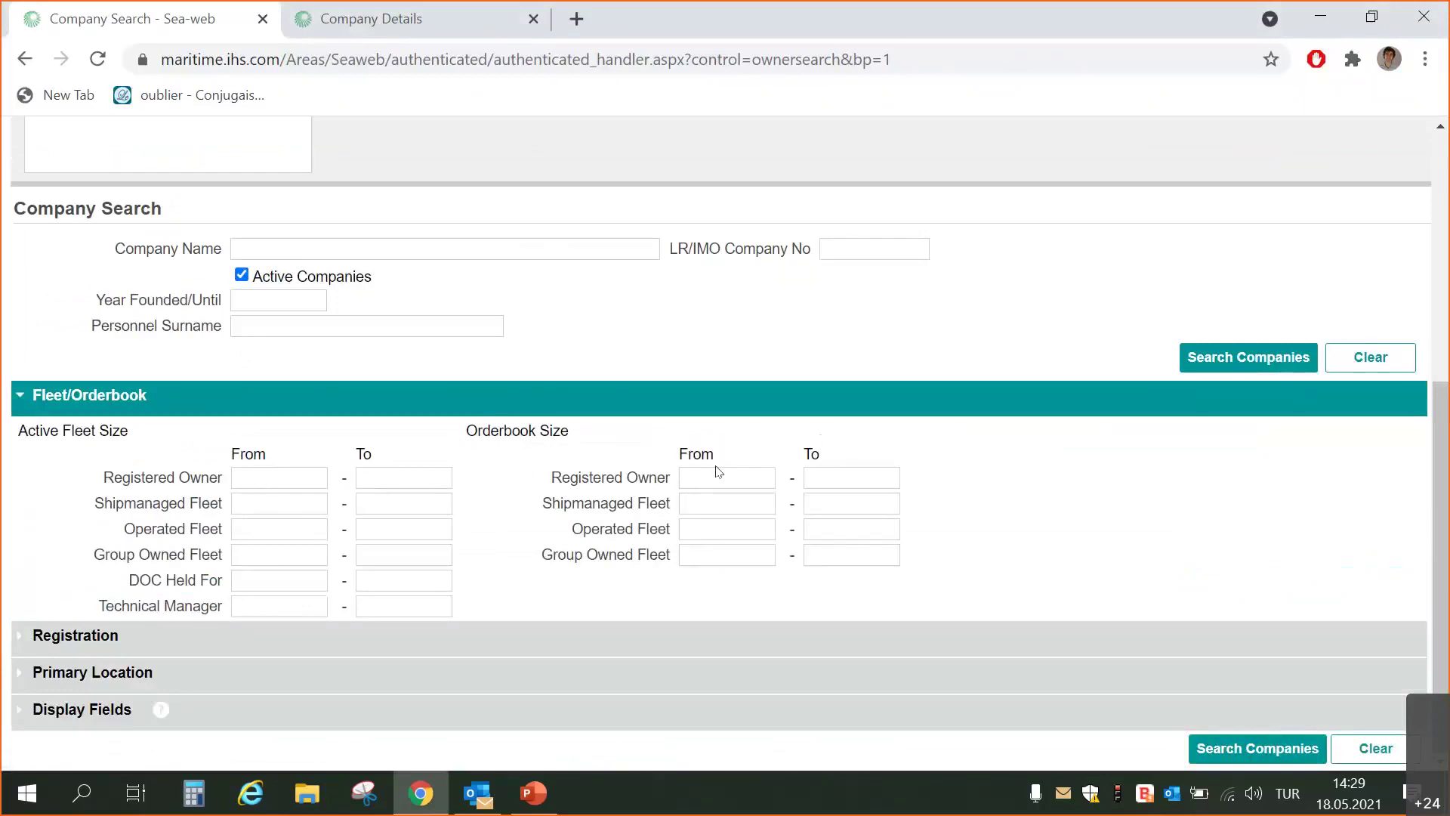
{"action": "scroll", "coordinate": [397, 423], "scroll_direction": "up", "scroll_amount": 5}
{"action": "scroll", "coordinate": [392, 433], "scroll_direction": "down", "scroll_amount": 5}
Expand the Registration criteria and review the Registered In and Country of Control lists
{"action": "left_click", "coordinate": [70, 635]}
{"action": "scroll", "coordinate": [113, 604], "scroll_direction": "down", "scroll_amount": 5}
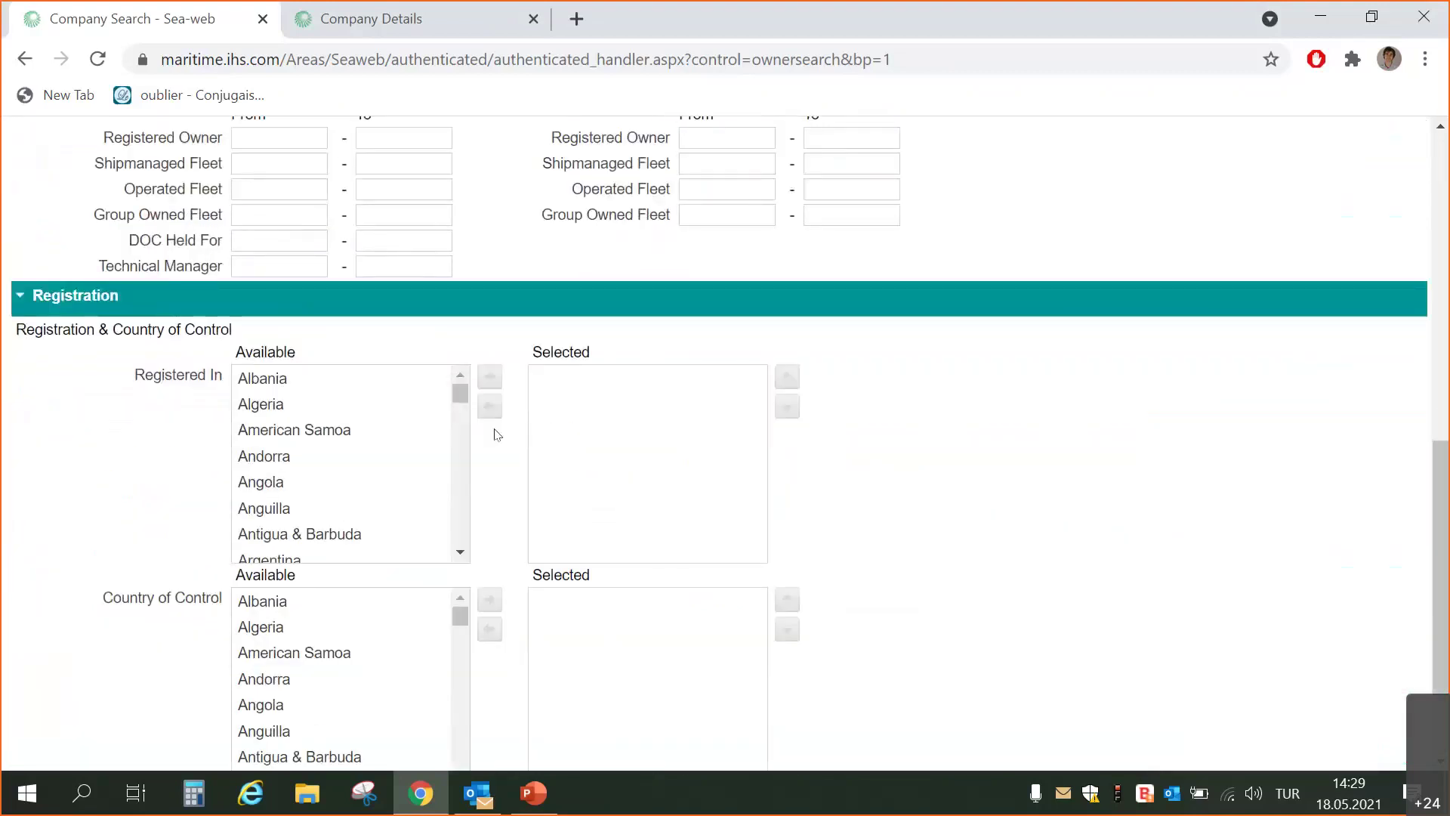
{"action": "scroll", "coordinate": [496, 433], "scroll_direction": "down", "scroll_amount": 2}
{"action": "scroll", "coordinate": [507, 419], "scroll_direction": "down", "scroll_amount": 1}
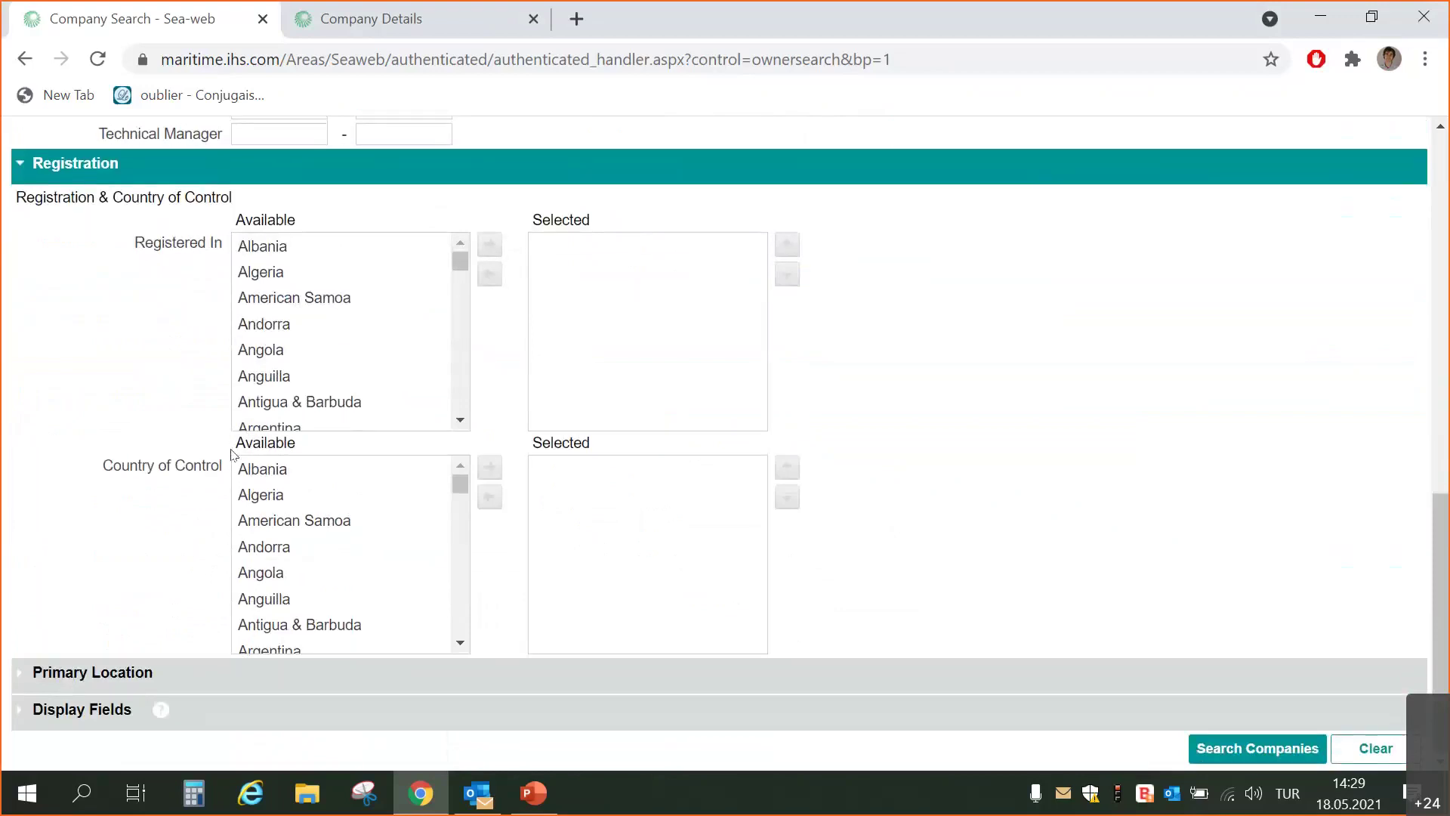
{"action": "left_click", "coordinate": [249, 469]}
{"action": "scroll", "coordinate": [579, 502], "scroll_direction": "up", "scroll_amount": 2}
{"action": "scroll", "coordinate": [526, 491], "scroll_direction": "up", "scroll_amount": 2}
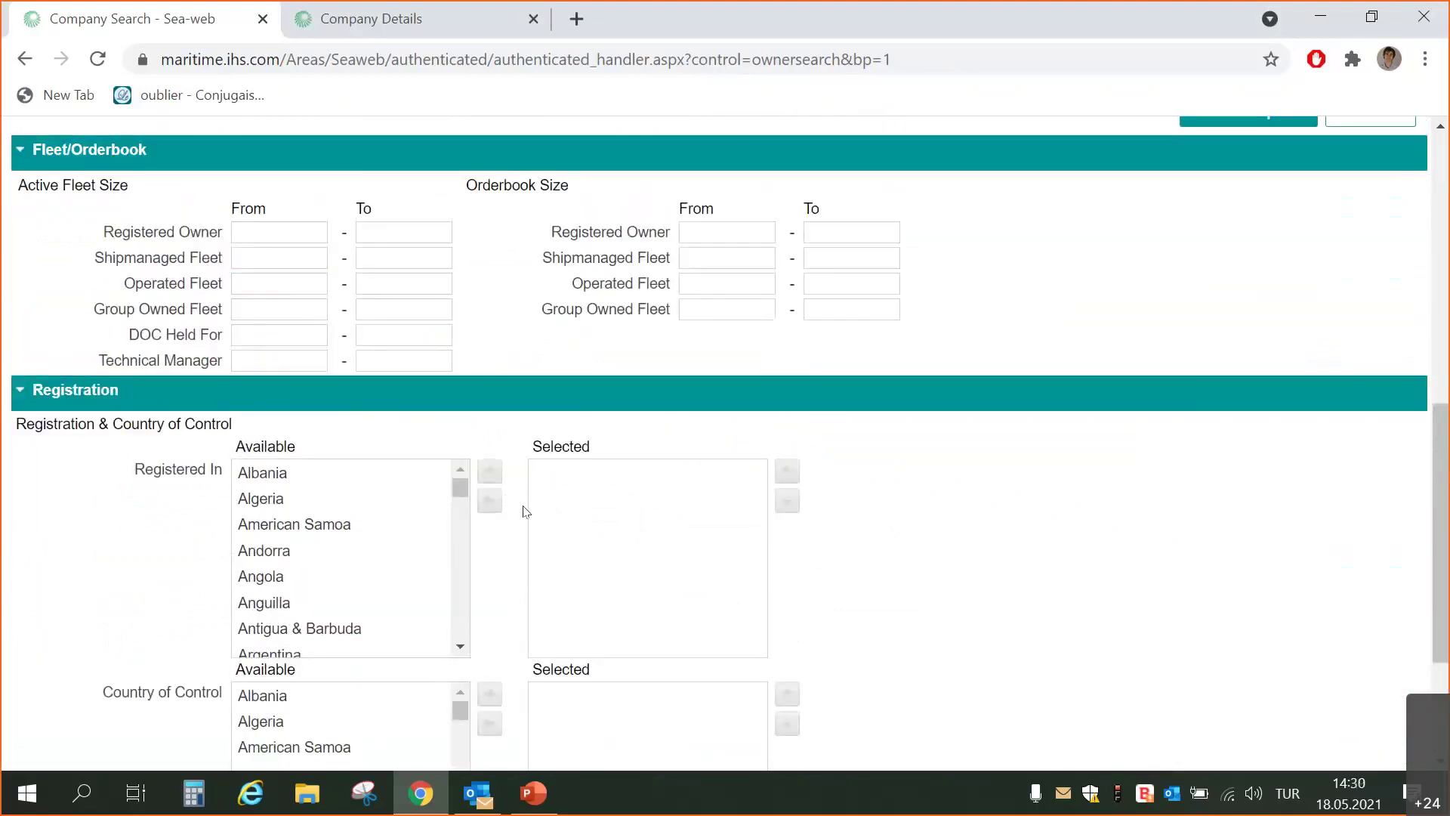
Add Turkey to the selected Registered In countries
{"action": "scroll", "coordinate": [401, 558], "scroll_direction": "down", "scroll_amount": 20}
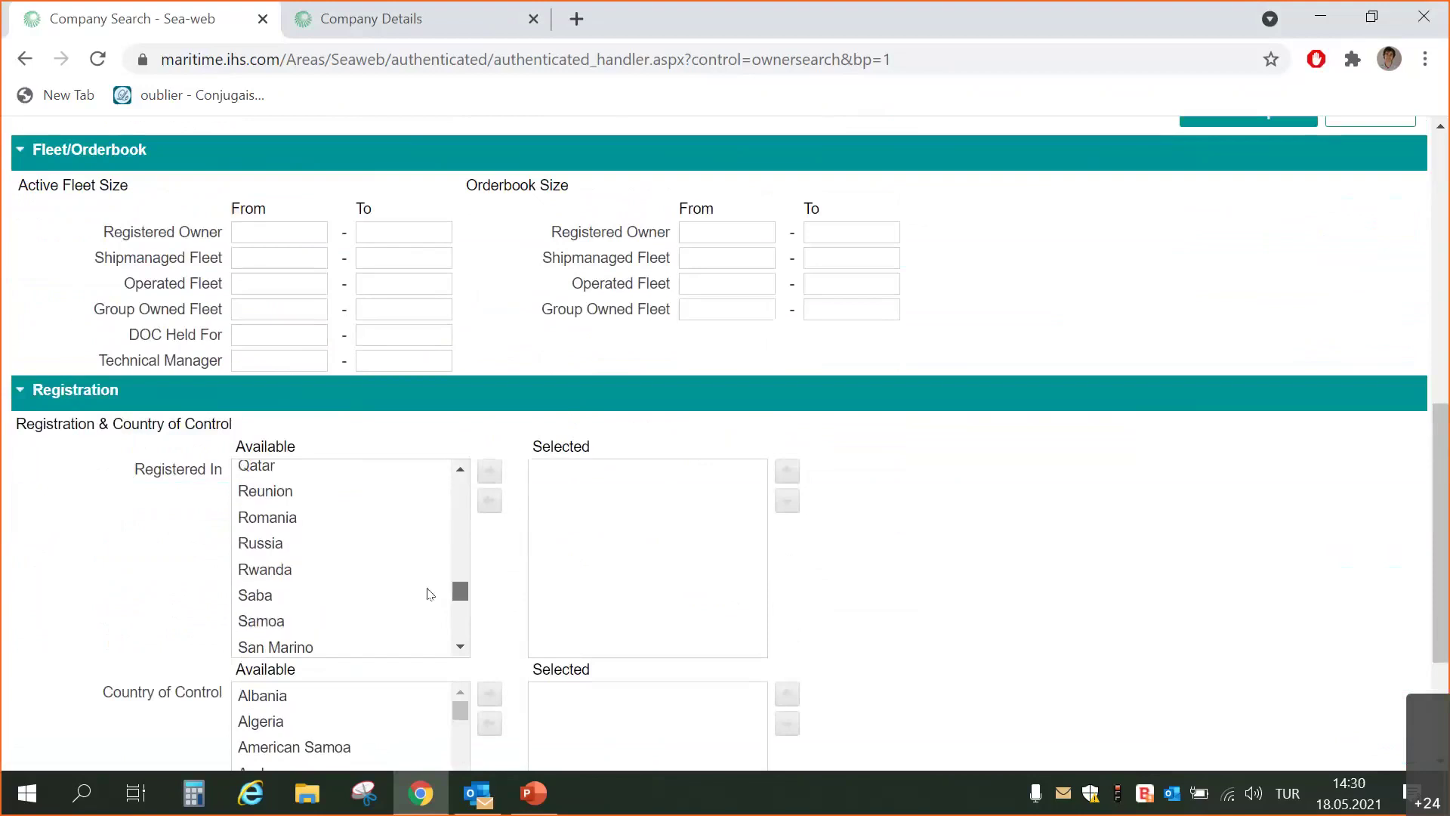
{"action": "scroll", "coordinate": [385, 589], "scroll_direction": "down", "scroll_amount": 7}
{"action": "scroll", "coordinate": [341, 563], "scroll_direction": "up", "scroll_amount": 1}
{"action": "left_click", "coordinate": [341, 564]}
{"action": "left_click", "coordinate": [490, 470]}
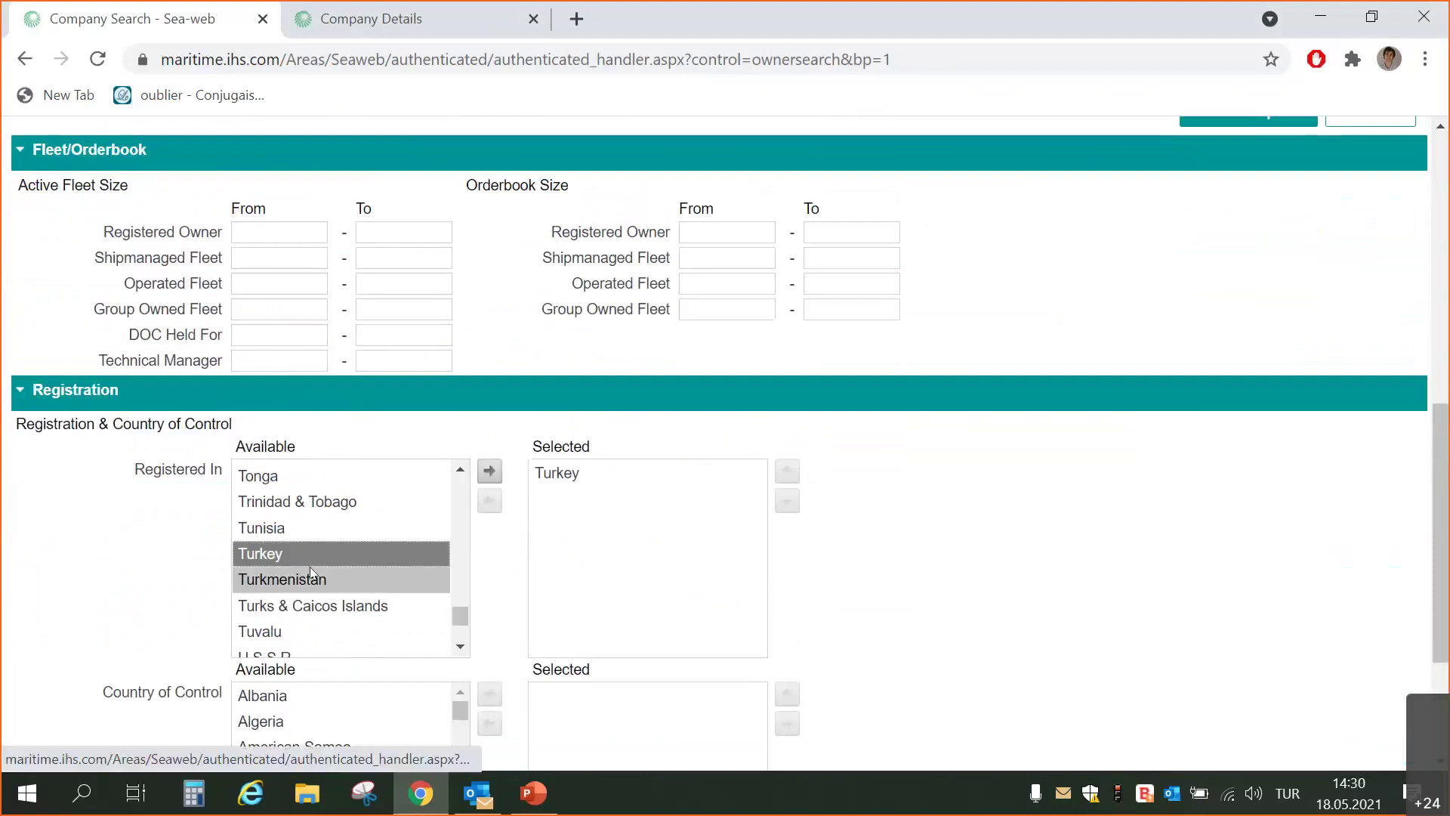
Expand the Display Fields section of the company search form
{"action": "scroll", "coordinate": [621, 524], "scroll_direction": "down", "scroll_amount": 6}
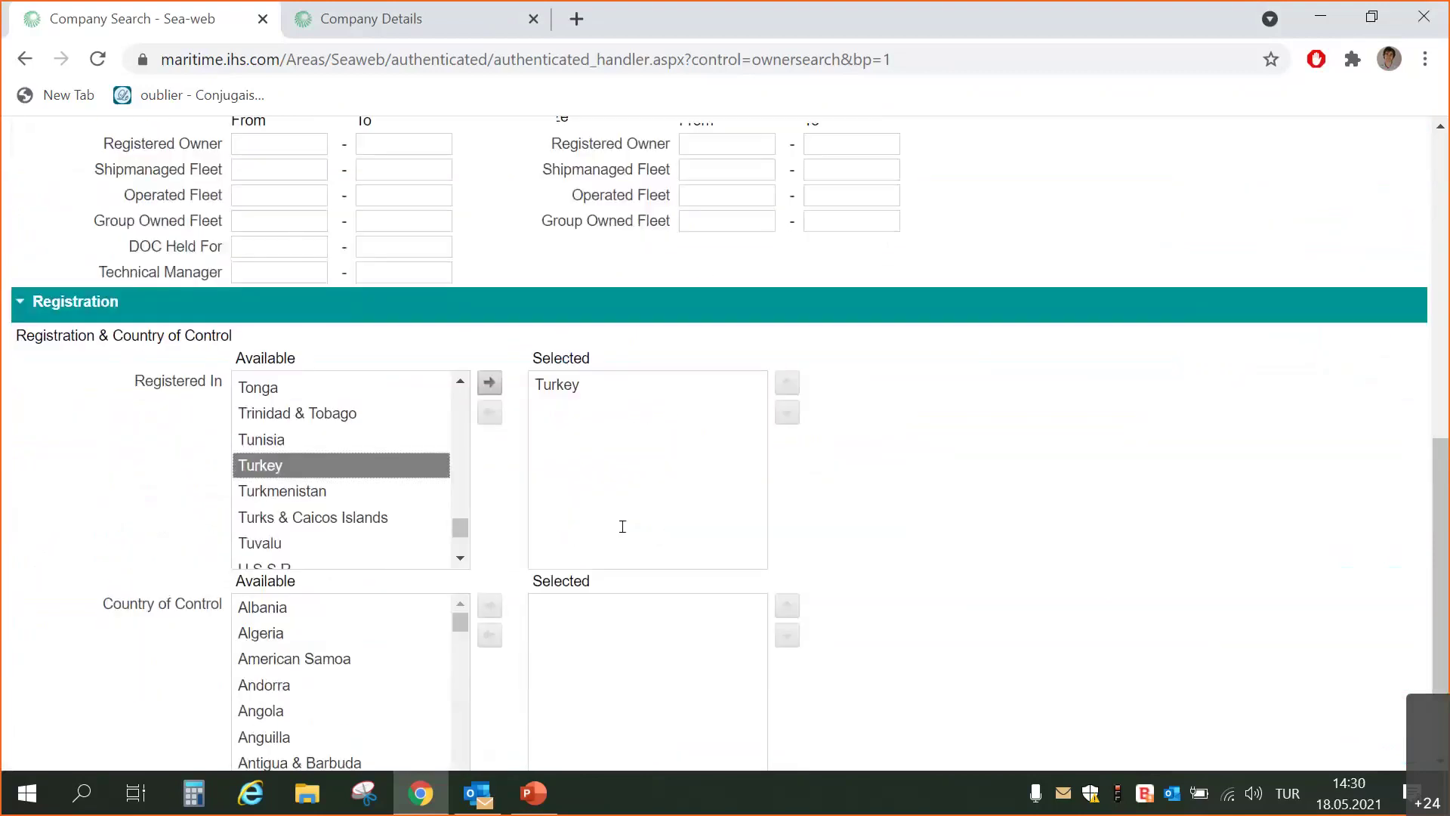
{"action": "left_click", "coordinate": [87, 672]}
{"action": "left_click", "coordinate": [105, 668]}
{"action": "left_click", "coordinate": [47, 710]}
{"action": "scroll", "coordinate": [113, 604], "scroll_direction": "down", "scroll_amount": 4}
{"action": "scroll", "coordinate": [306, 547], "scroll_direction": "down", "scroll_amount": 3}
{"action": "scroll", "coordinate": [513, 617], "scroll_direction": "up", "scroll_amount": 1}
{"action": "scroll", "coordinate": [514, 618], "scroll_direction": "up", "scroll_amount": 2}
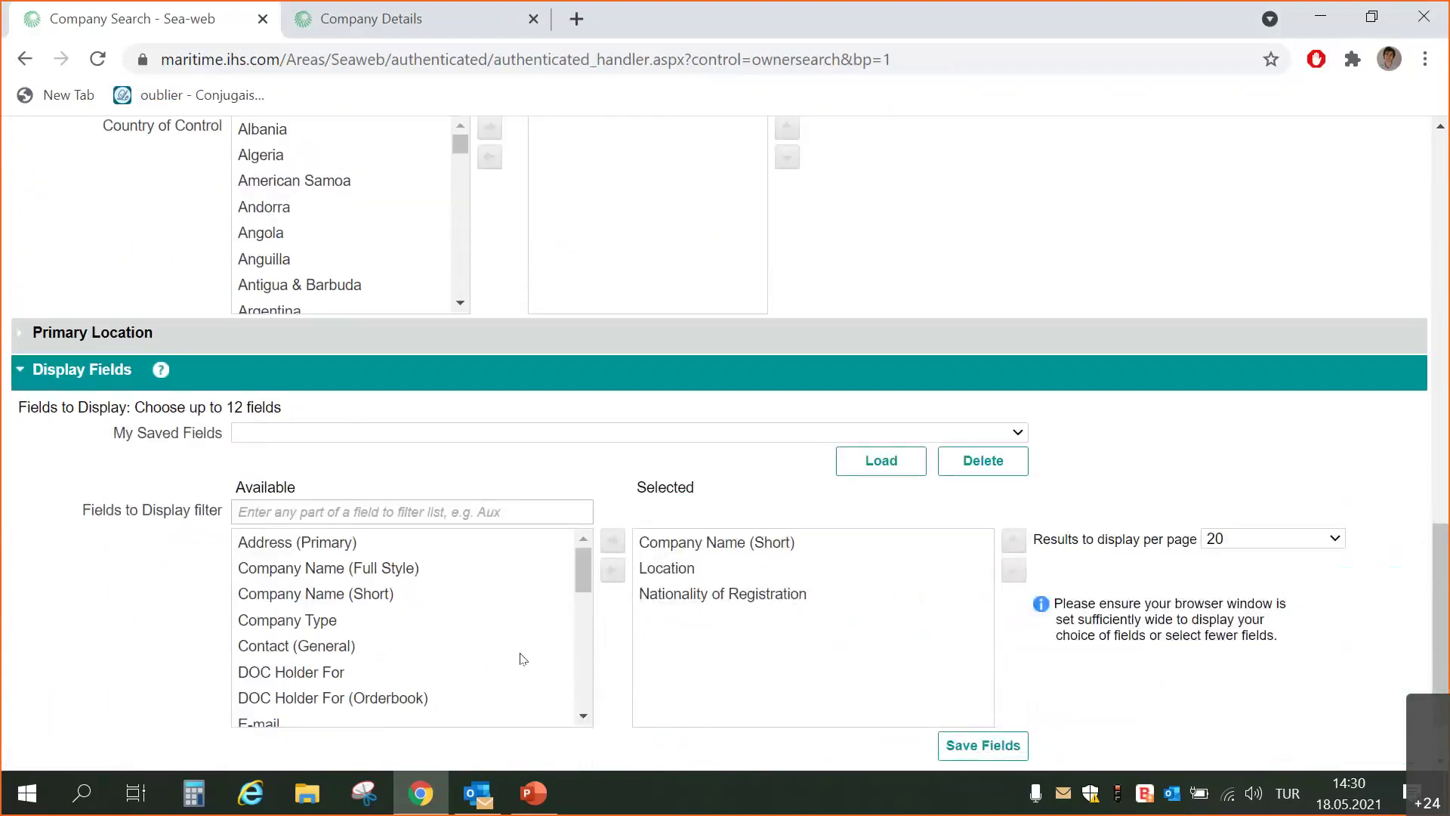
{"action": "scroll", "coordinate": [978, 663], "scroll_direction": "up", "scroll_amount": 1}
{"action": "scroll", "coordinate": [978, 663], "scroll_direction": "down", "scroll_amount": 2}
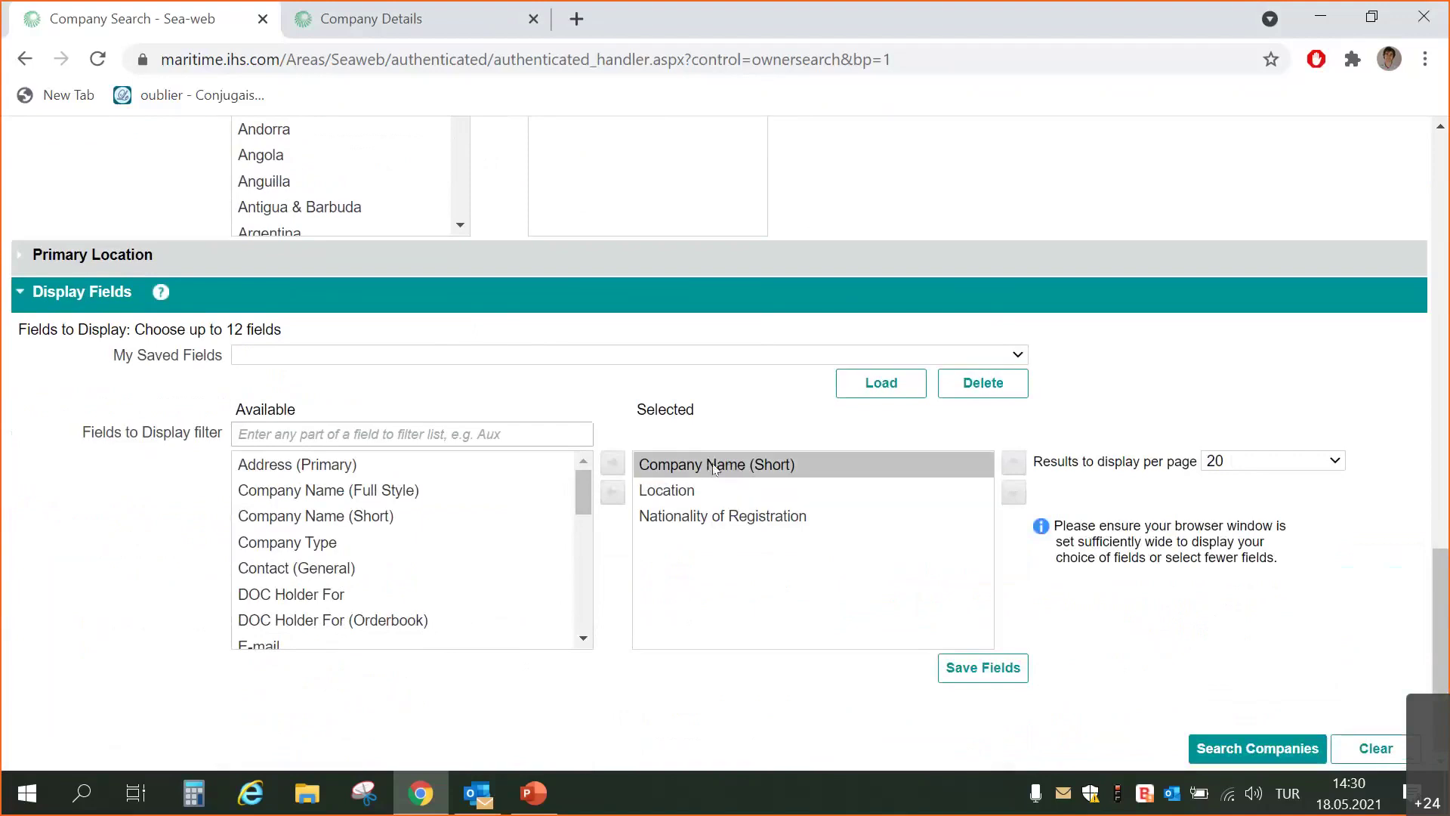
Check the preselected display fields and add Operator For to them
{"action": "left_click", "coordinate": [735, 469]}
{"action": "left_click", "coordinate": [705, 487]}
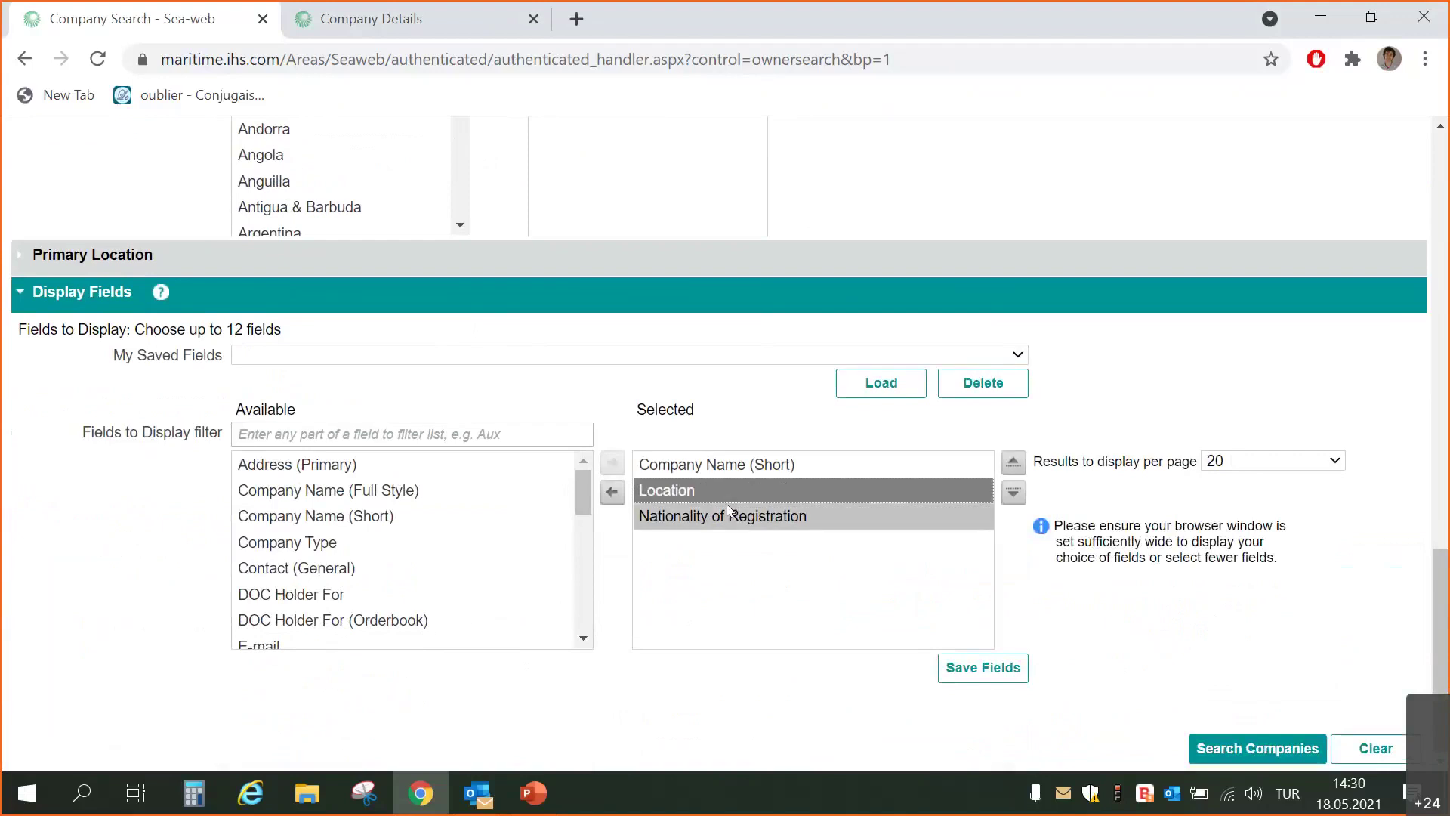
{"action": "left_click", "coordinate": [725, 520]}
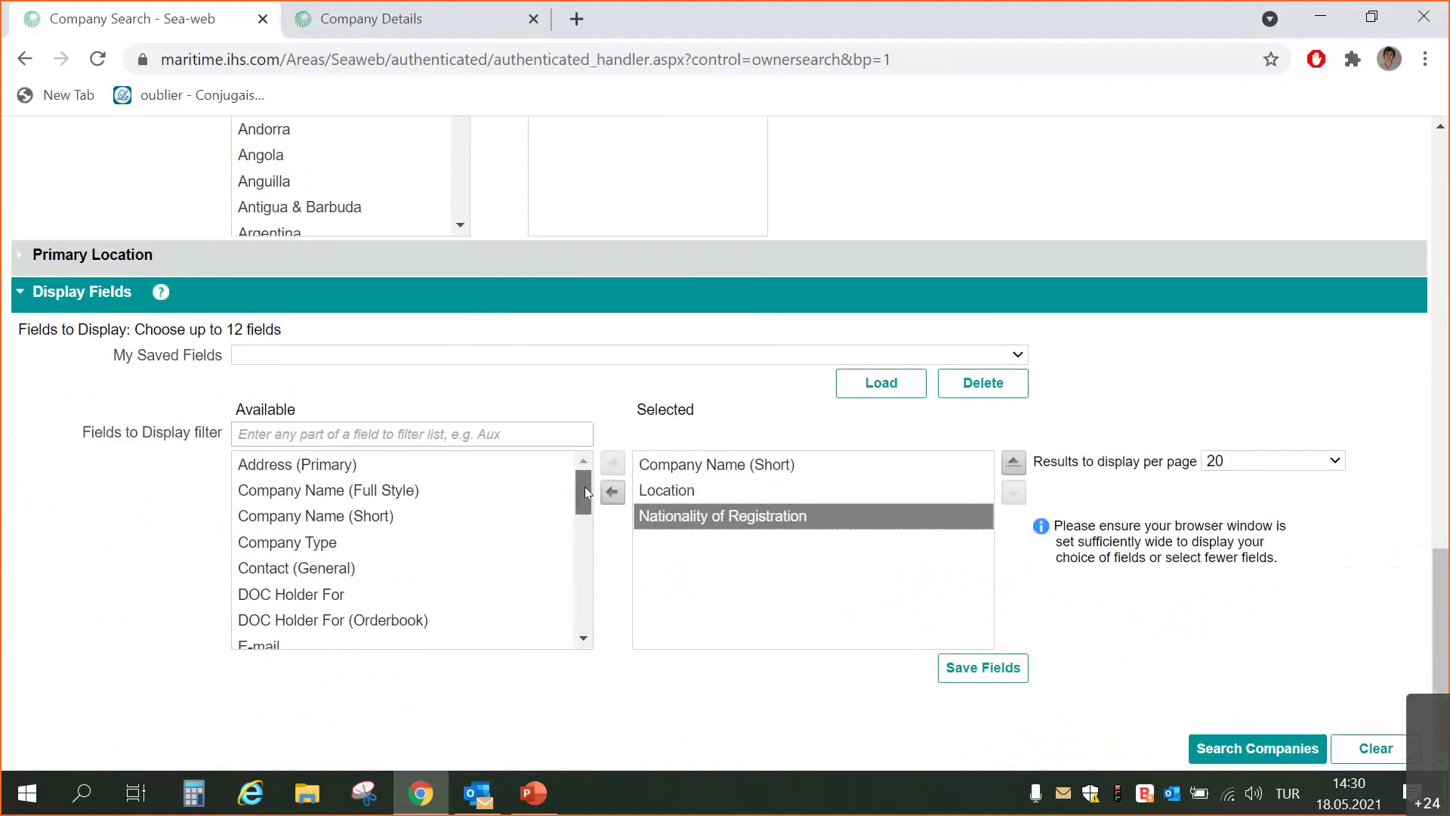
{"action": "scroll", "coordinate": [420, 534], "scroll_direction": "down", "scroll_amount": 1}
{"action": "scroll", "coordinate": [396, 559], "scroll_direction": "down", "scroll_amount": 2}
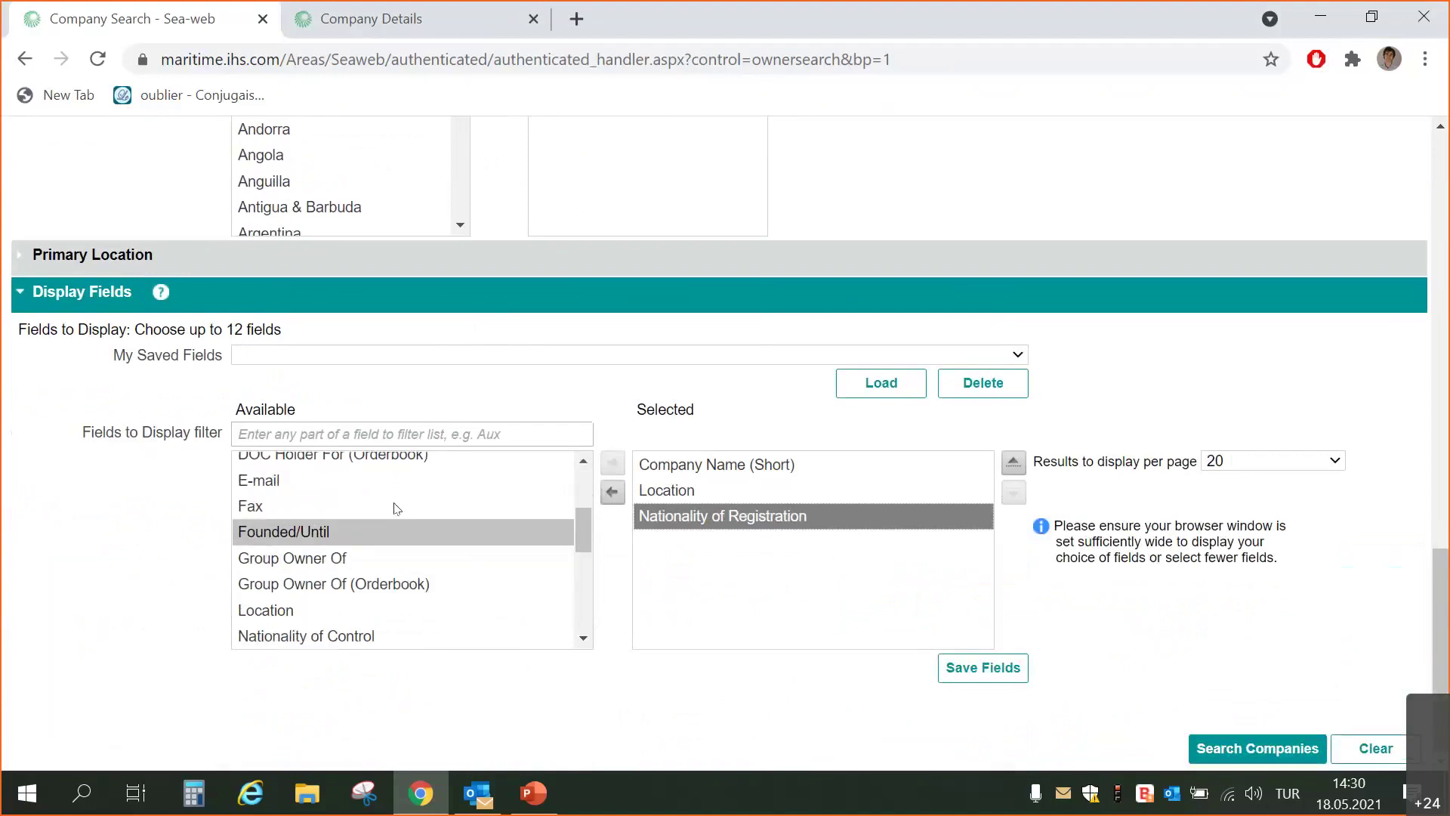
{"action": "scroll", "coordinate": [418, 531], "scroll_direction": "down", "scroll_amount": 3}
{"action": "scroll", "coordinate": [419, 521], "scroll_direction": "down", "scroll_amount": 2}
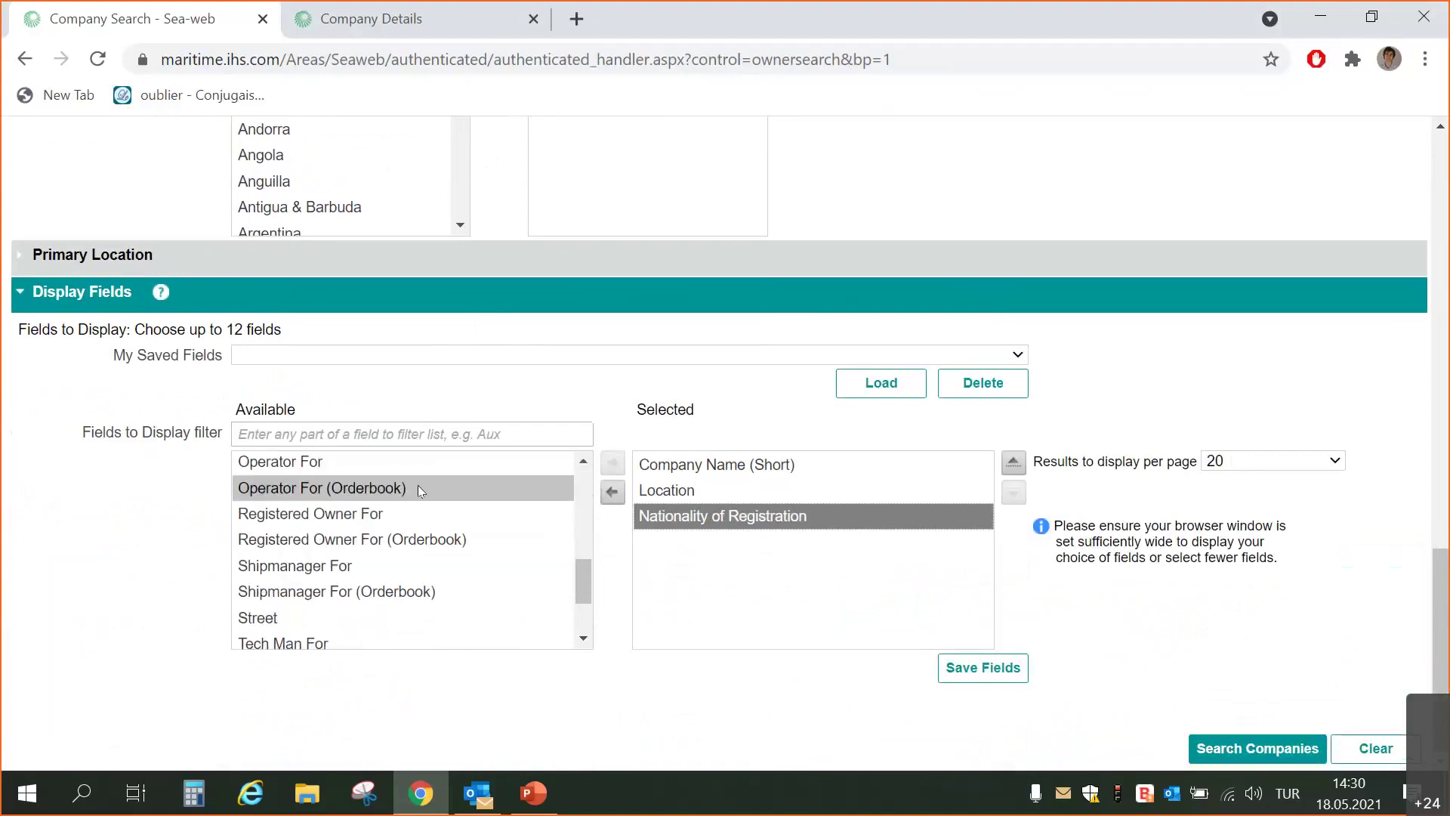
{"action": "left_click", "coordinate": [418, 465]}
{"action": "left_click", "coordinate": [613, 462]}
Add Telephone and Town to the selected display fields
{"action": "scroll", "coordinate": [452, 559], "scroll_direction": "down", "scroll_amount": 3}
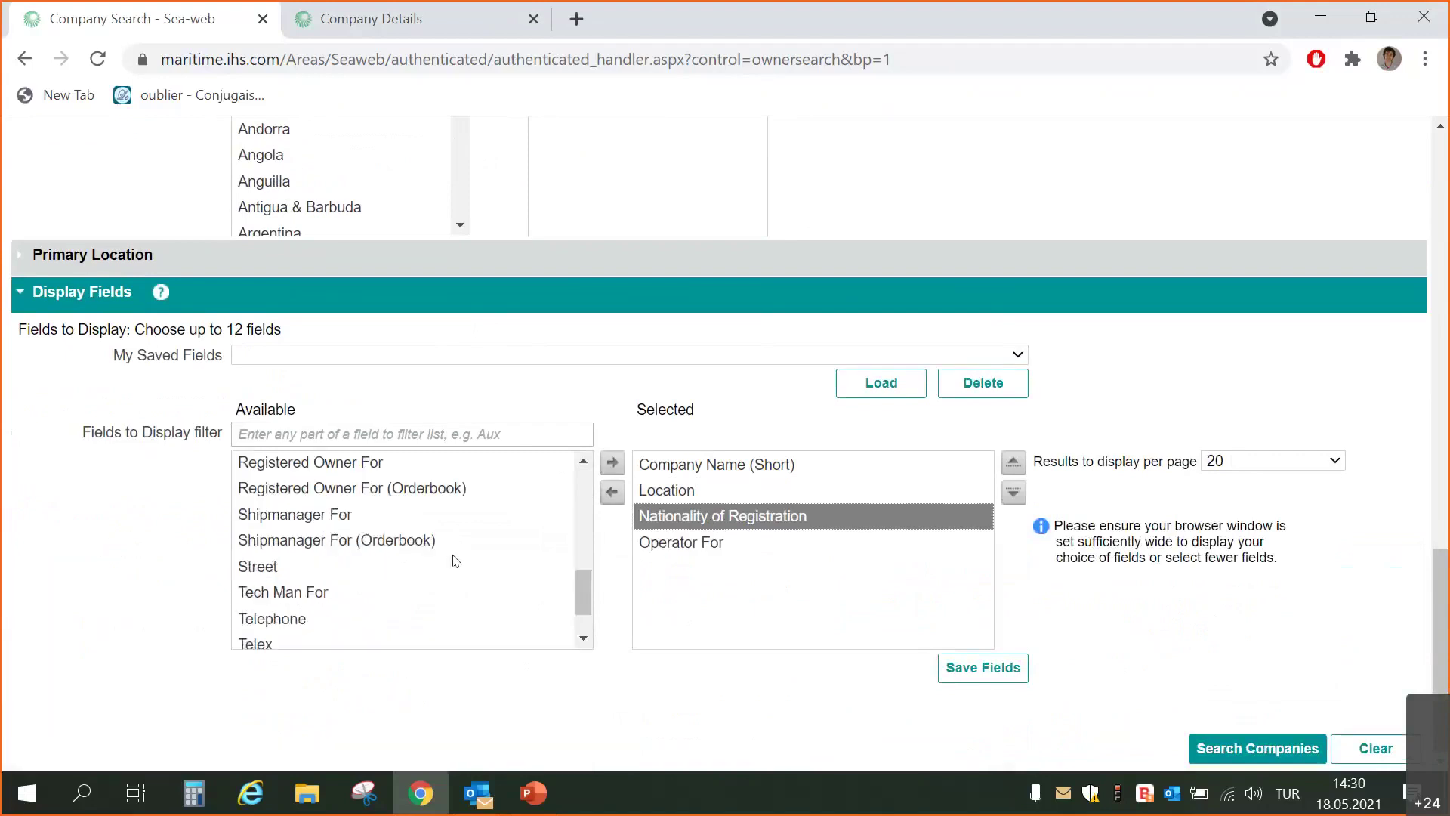
{"action": "scroll", "coordinate": [418, 563], "scroll_direction": "down", "scroll_amount": 1}
{"action": "left_click", "coordinate": [396, 550]}
{"action": "left_click", "coordinate": [612, 462]}
{"action": "left_click", "coordinate": [389, 607]}
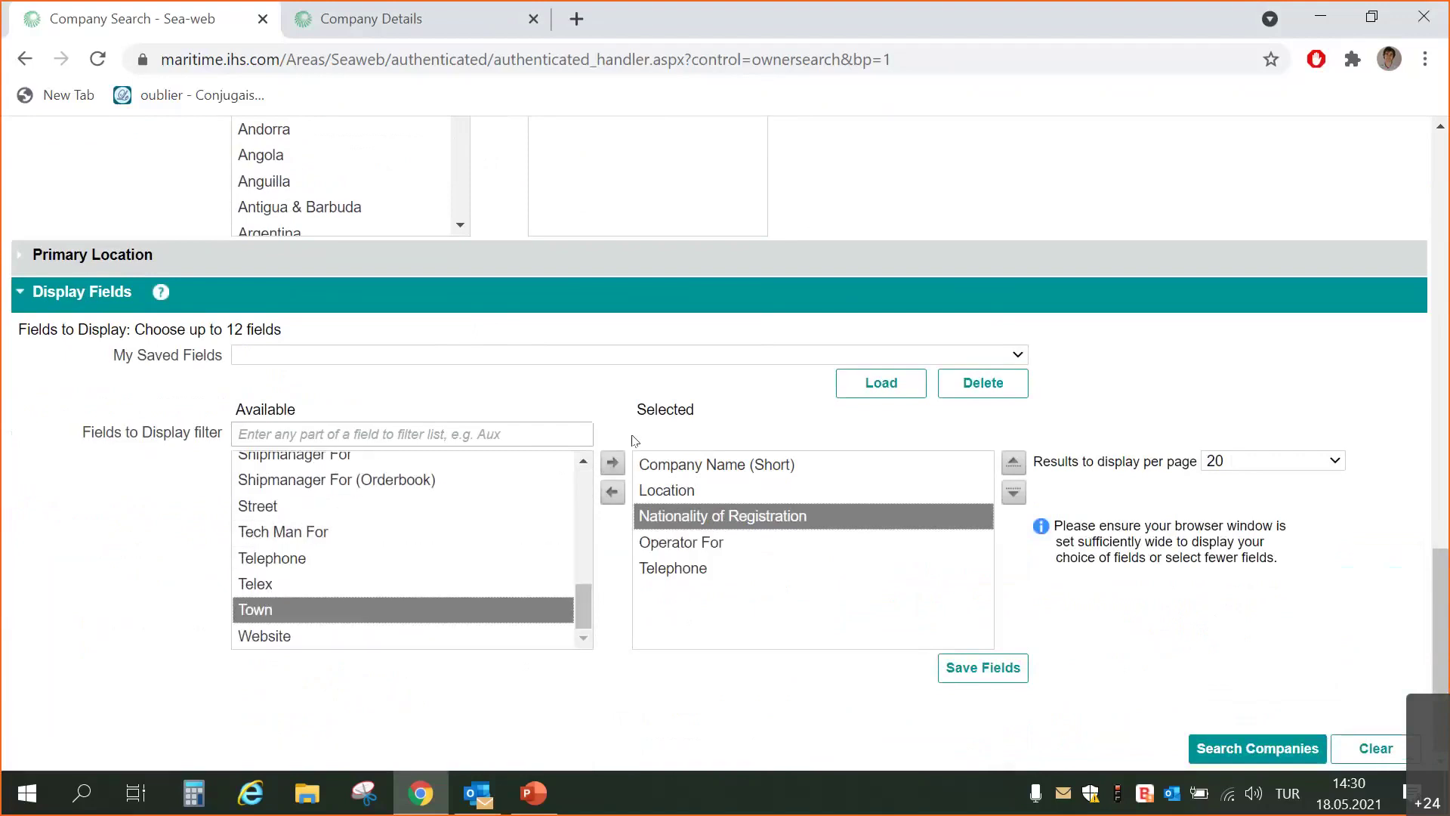
{"action": "double_click", "coordinate": [423, 609]}
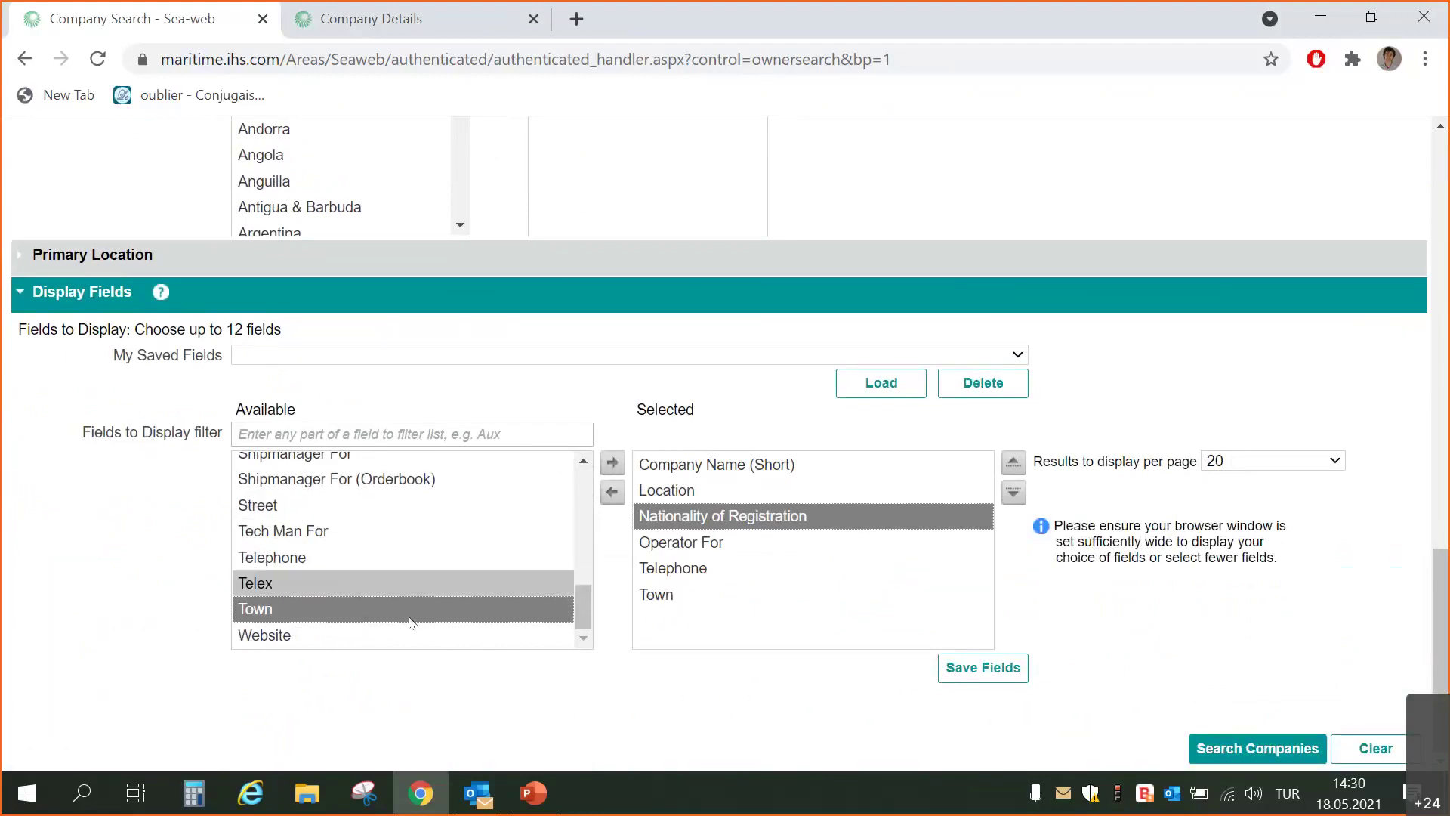
Run the company search with the chosen registration country and display fields
{"action": "scroll", "coordinate": [428, 587], "scroll_direction": "up", "scroll_amount": 12}
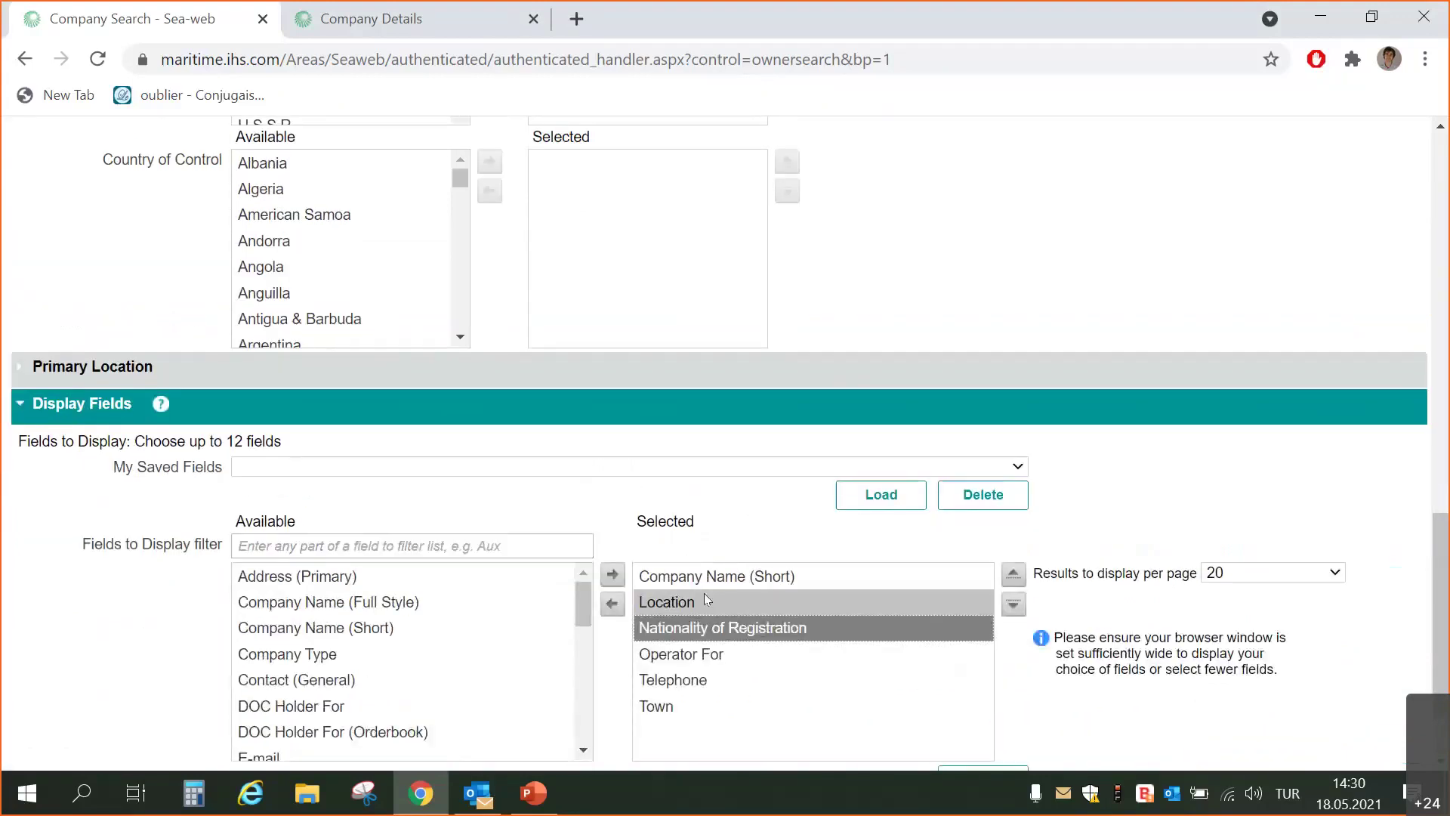
{"action": "scroll", "coordinate": [831, 567], "scroll_direction": "down", "scroll_amount": 1}
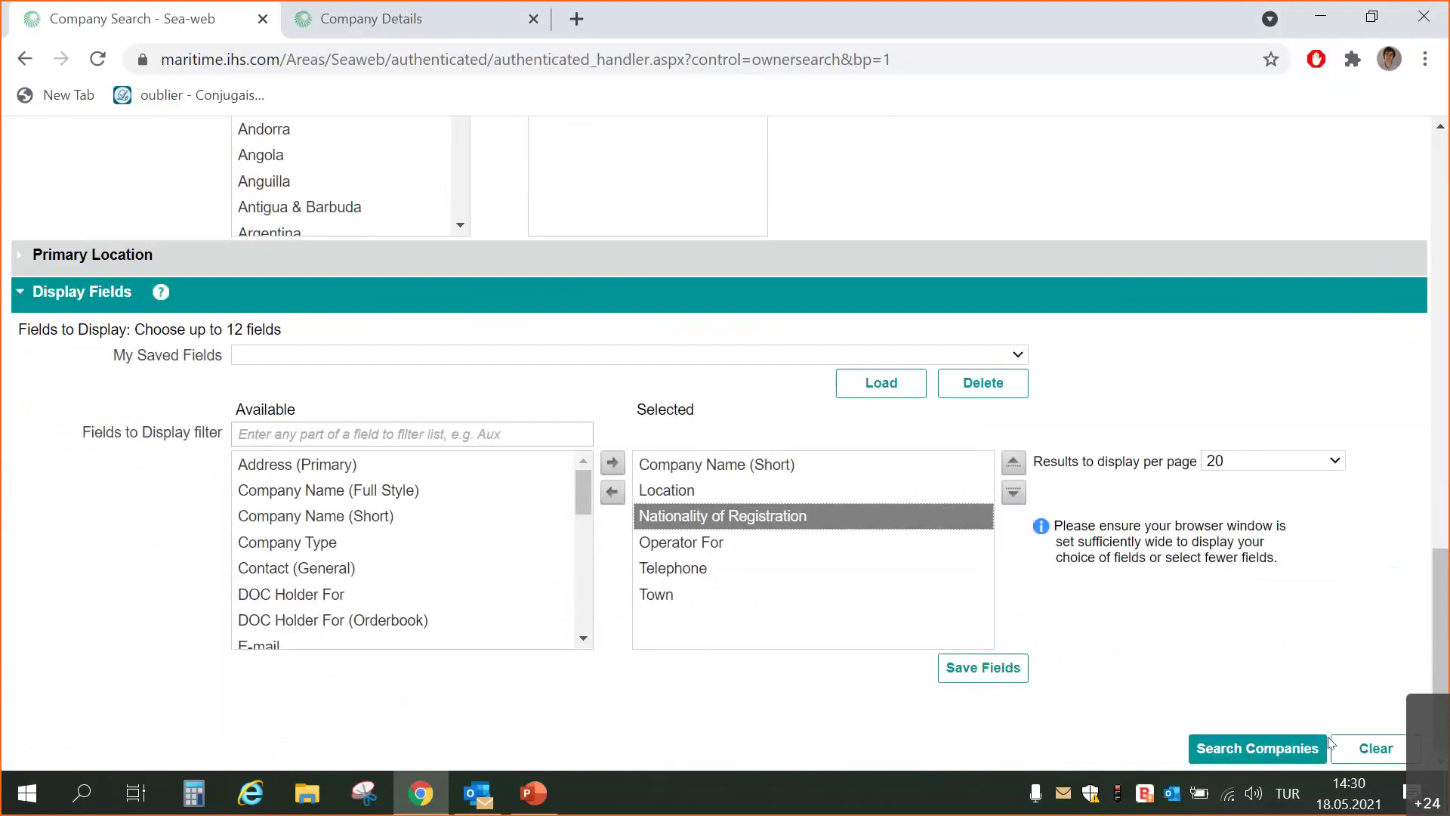
{"action": "left_click", "coordinate": [1255, 749]}
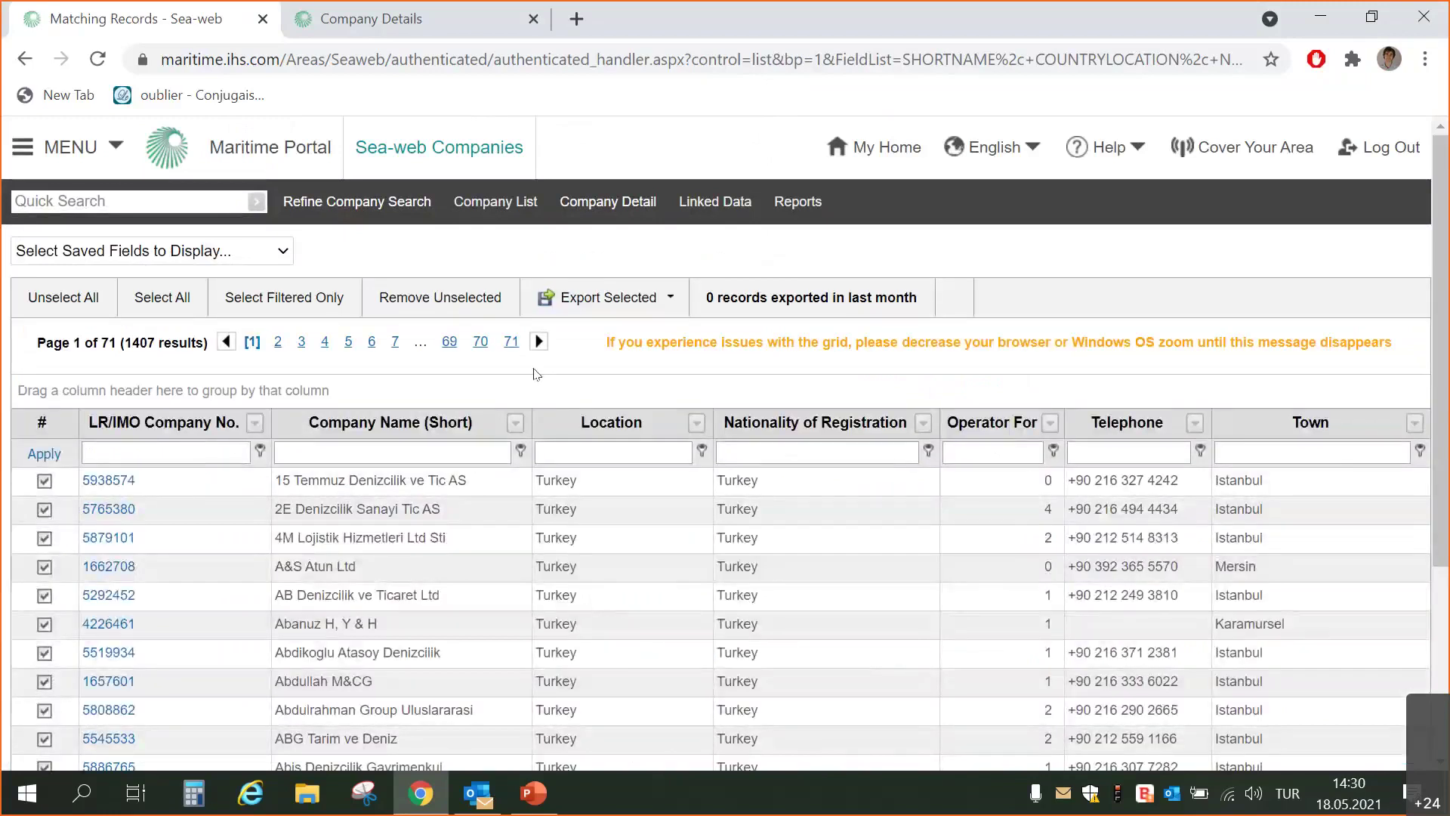
Look through the matching companies and move the Nationality of Registration column ahead of Location
{"action": "scroll", "coordinate": [590, 376], "scroll_direction": "down", "scroll_amount": 2}
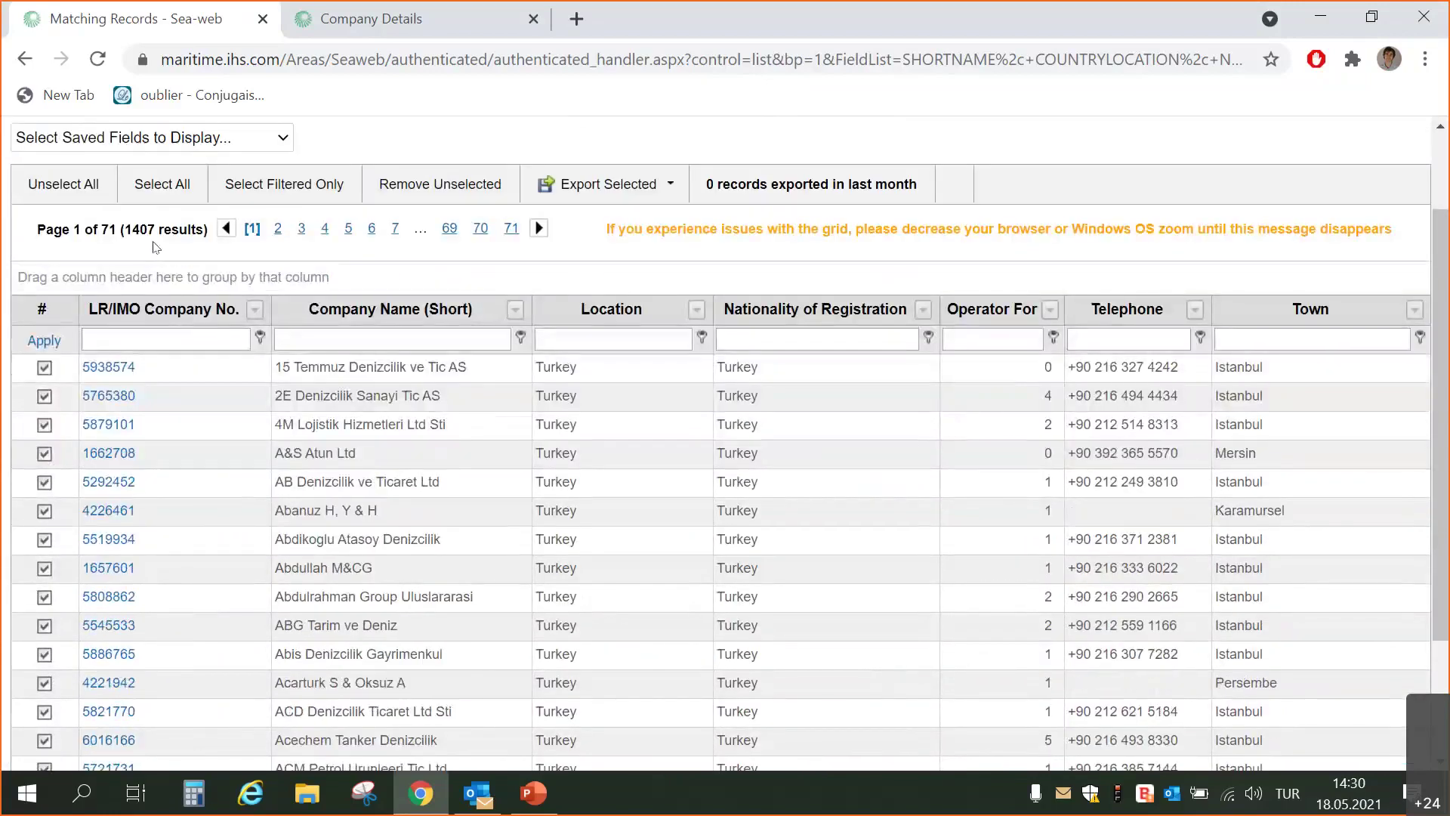
{"action": "scroll", "coordinate": [994, 333], "scroll_direction": "down", "scroll_amount": 2}
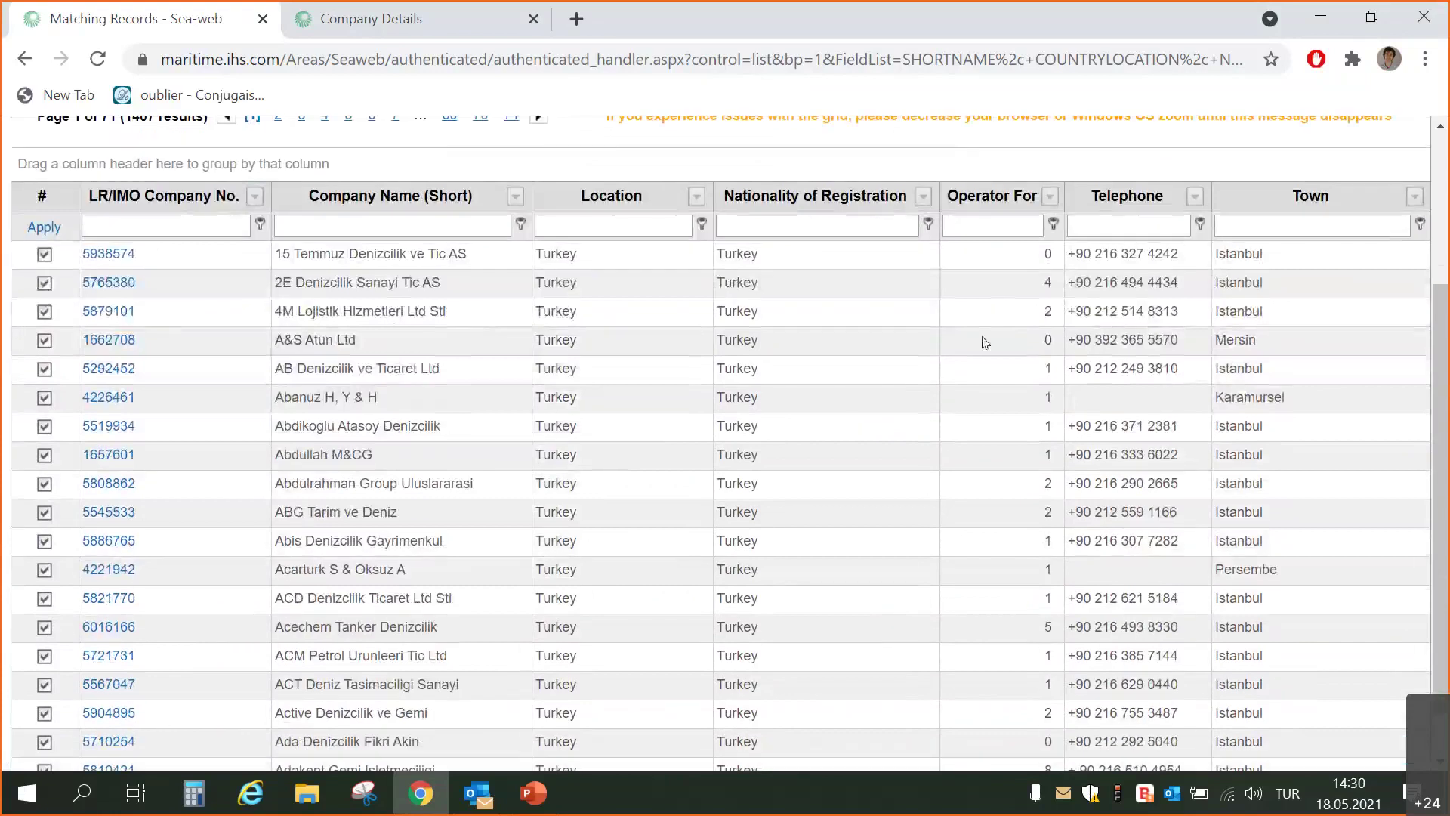
{"action": "scroll", "coordinate": [823, 366], "scroll_direction": "up", "scroll_amount": 2}
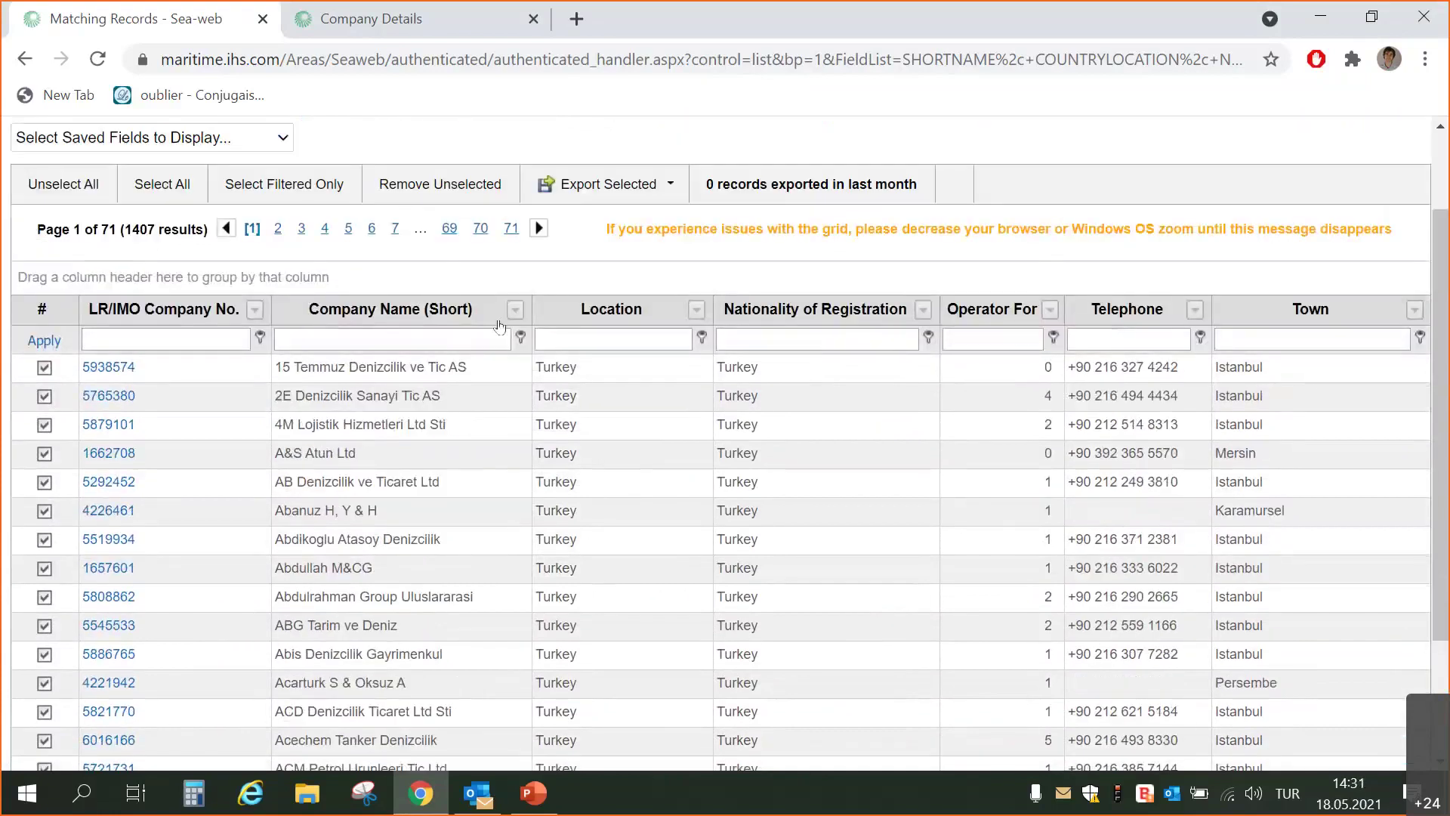
{"action": "left_click_drag", "start_coordinate": [817, 310], "coordinate": [538, 355]}
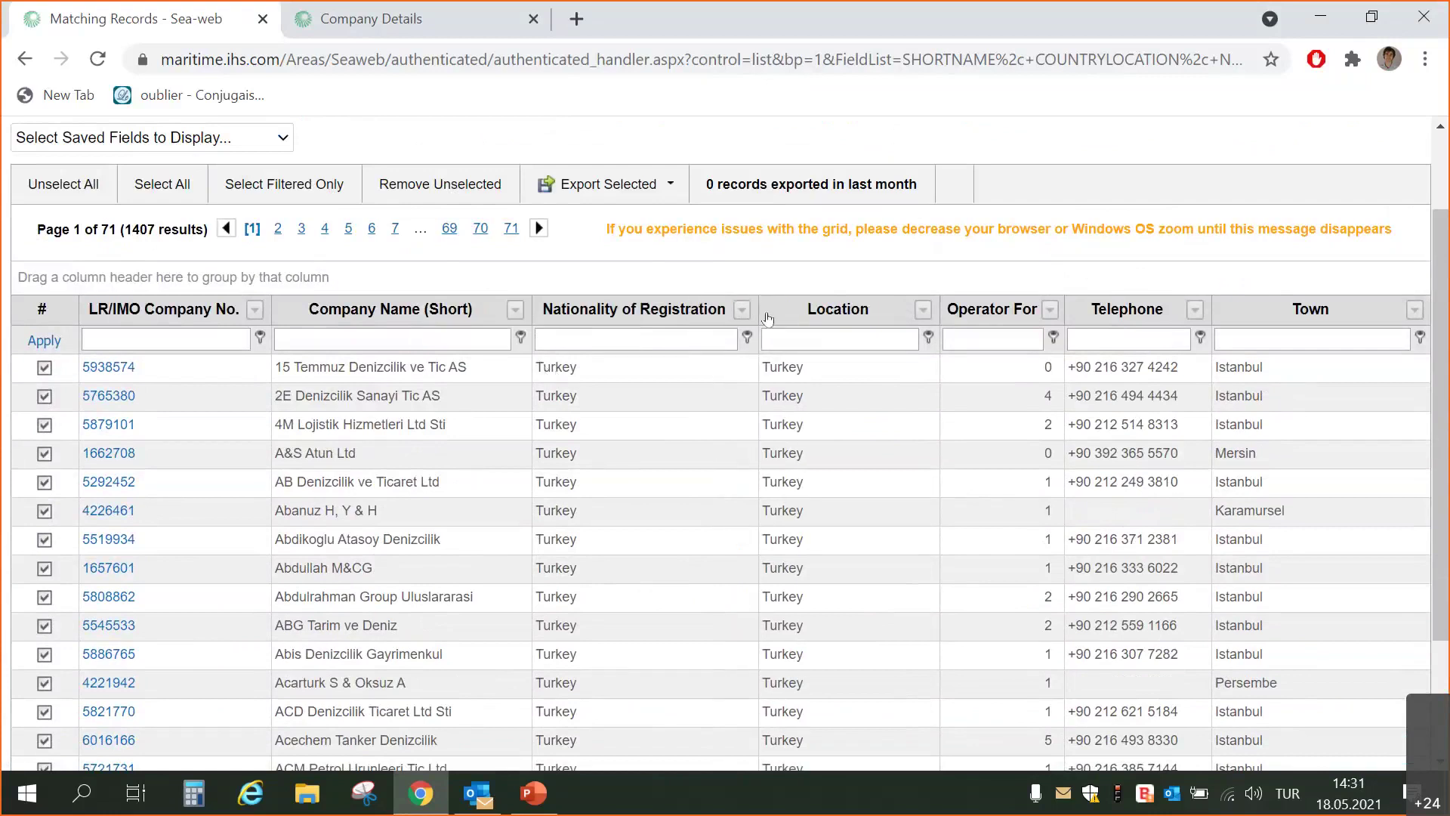
View the export formats available for the selected company records, without exporting, and look over the results list
{"action": "scroll", "coordinate": [429, 396], "scroll_direction": "down", "scroll_amount": 2}
{"action": "scroll", "coordinate": [428, 395], "scroll_direction": "up", "scroll_amount": 2}
{"action": "scroll", "coordinate": [428, 396], "scroll_direction": "up", "scroll_amount": 2}
{"action": "left_click", "coordinate": [623, 299]}
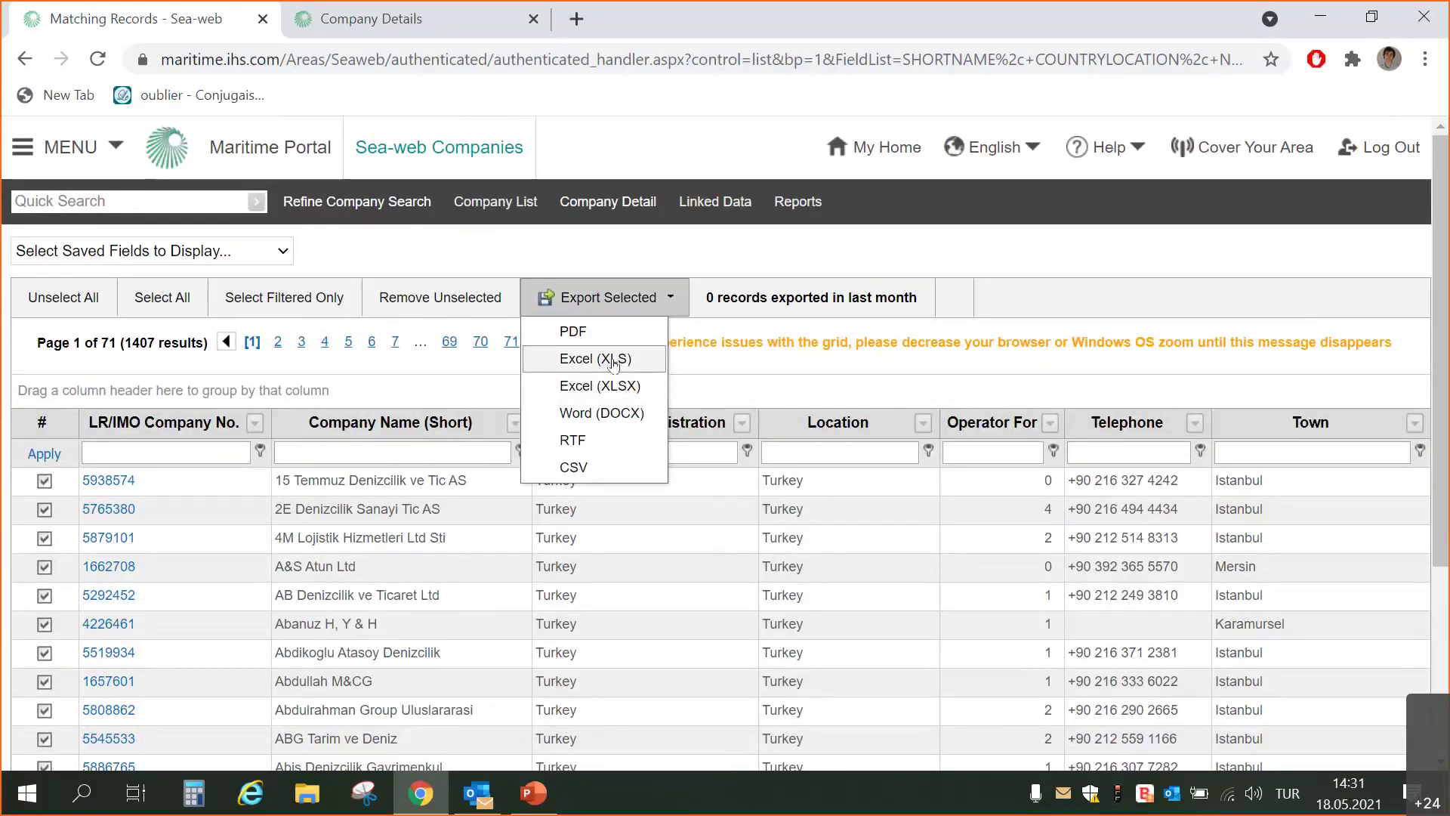
{"action": "left_click", "coordinate": [723, 375]}
{"action": "scroll", "coordinate": [651, 410], "scroll_direction": "down", "scroll_amount": 2}
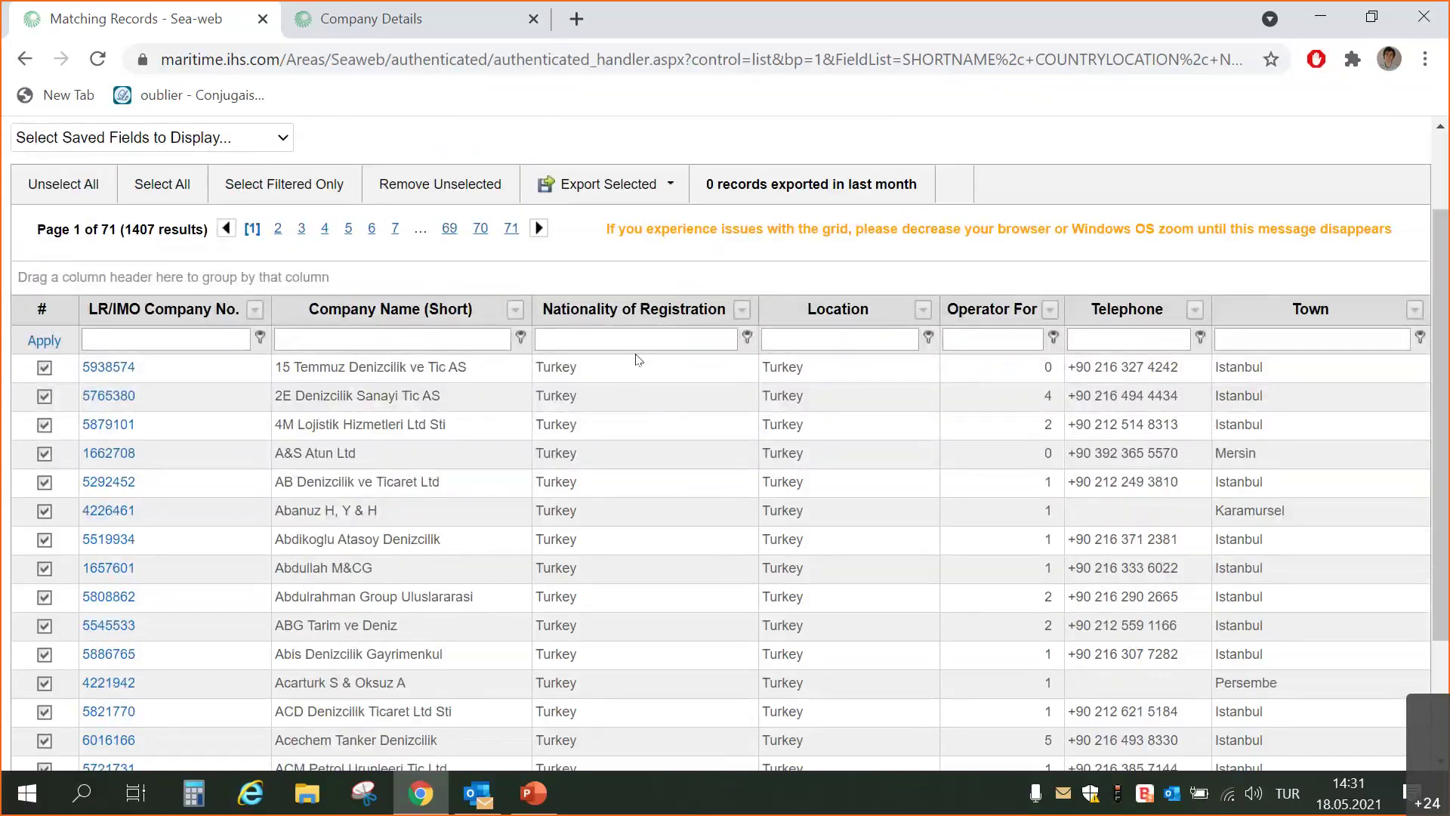
{"action": "scroll", "coordinate": [756, 461], "scroll_direction": "down", "scroll_amount": 2}
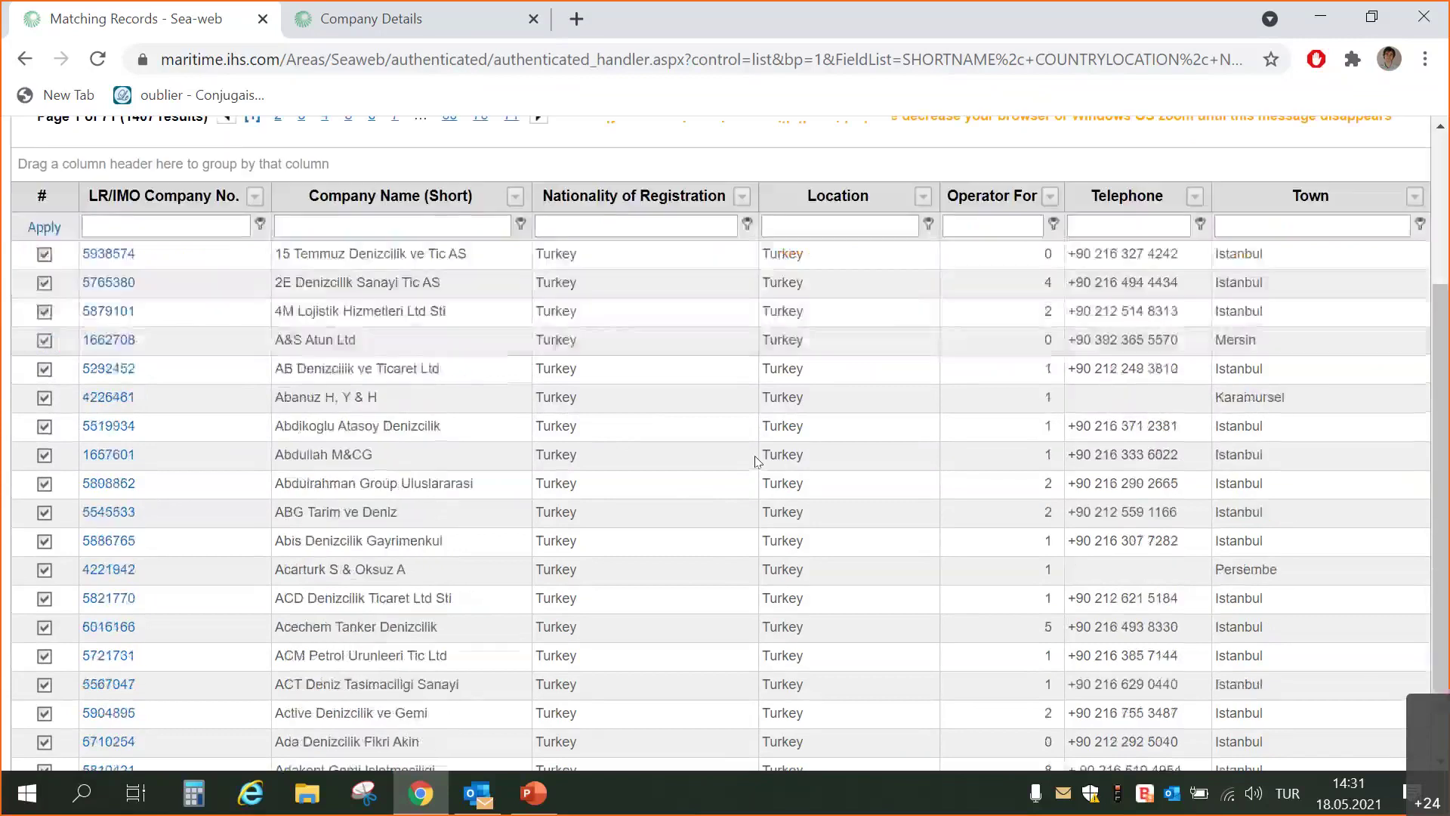
Filter the company list's Town column by "istanbul" and look over the filtered records
{"action": "scroll", "coordinate": [1281, 352], "scroll_direction": "up", "scroll_amount": 2}
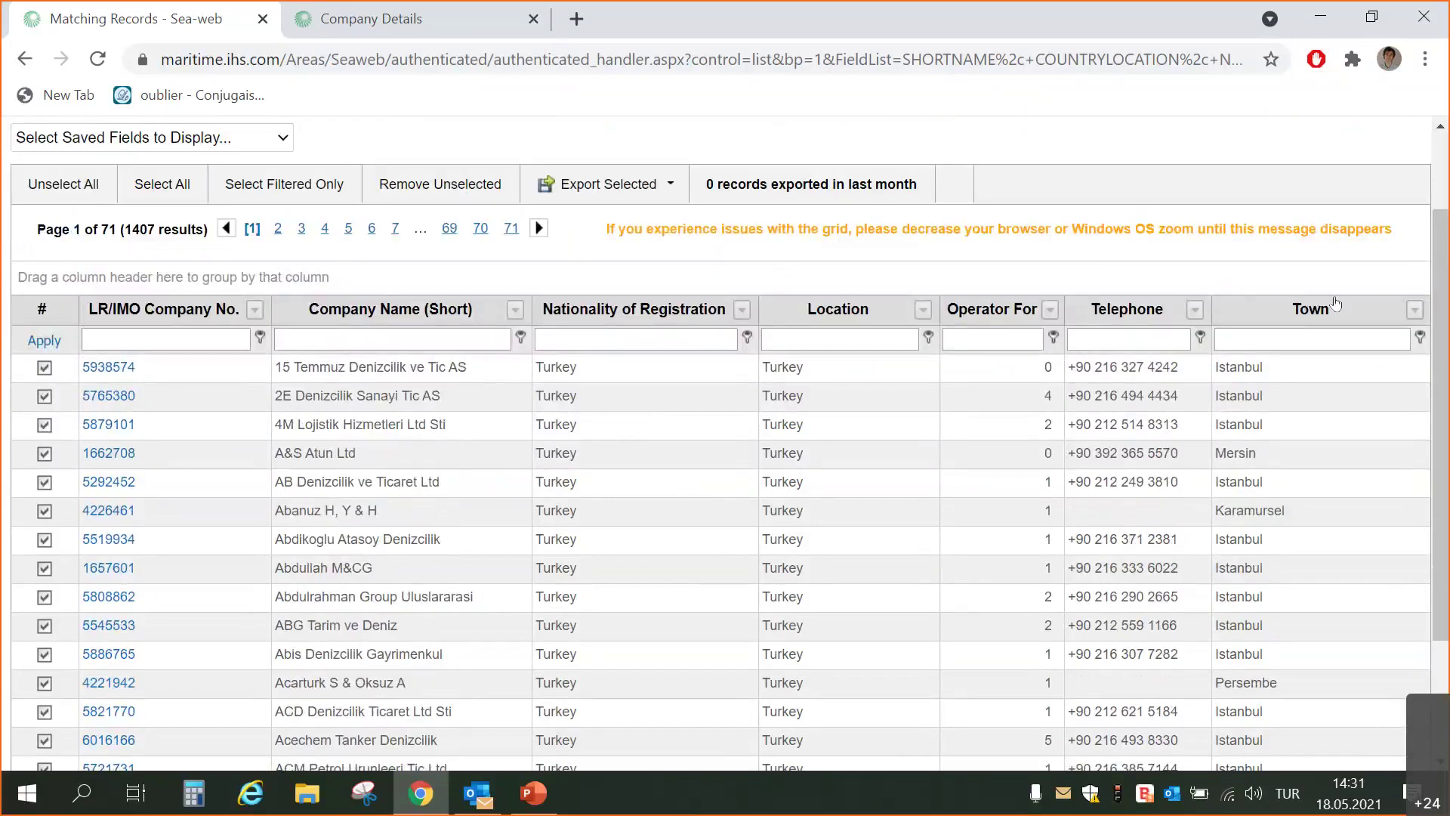
{"action": "scroll", "coordinate": [1332, 298], "scroll_direction": "down", "scroll_amount": 2}
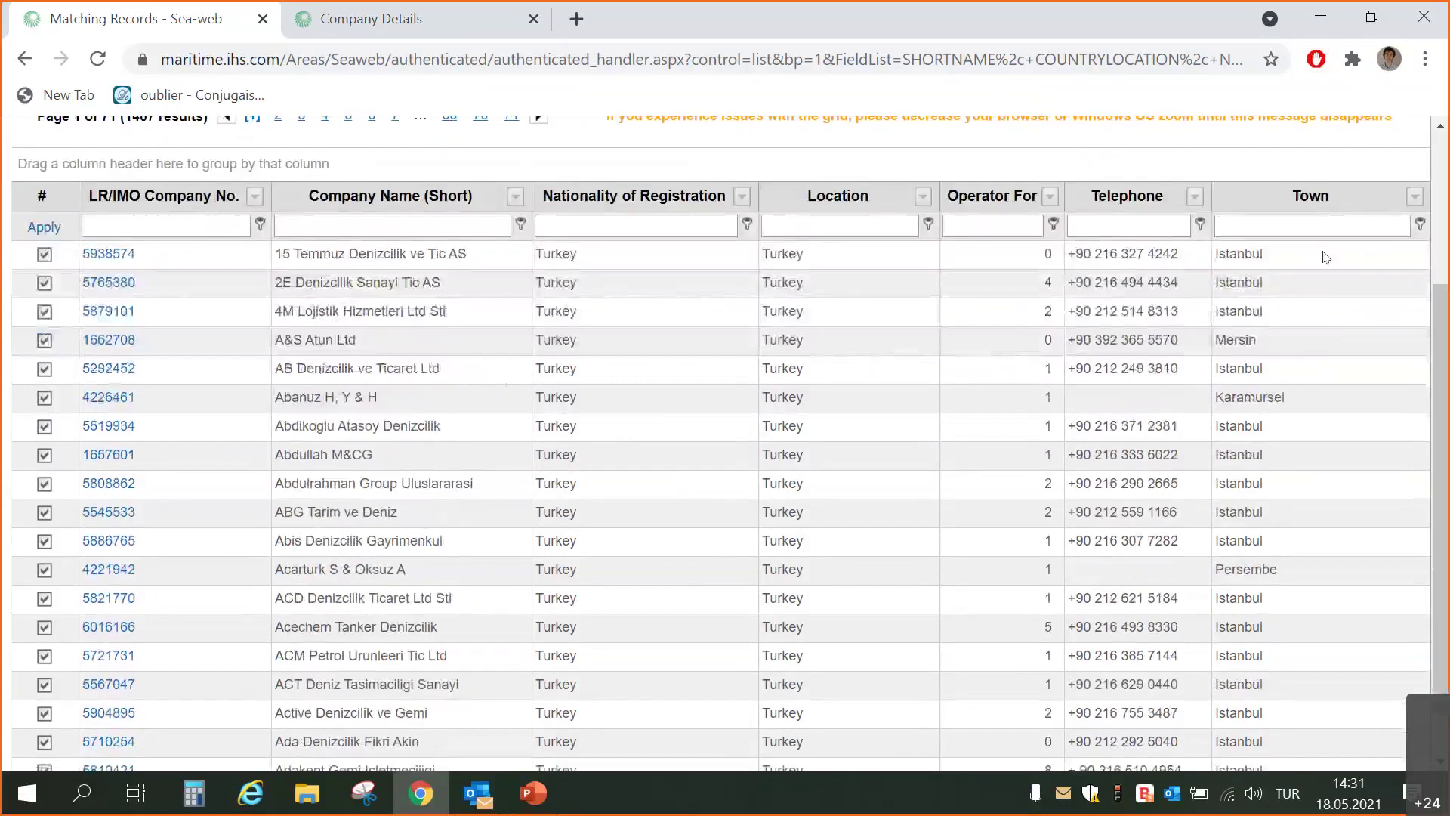
{"action": "left_click", "coordinate": [1311, 224]}
{"action": "type", "text": "istanbul"}
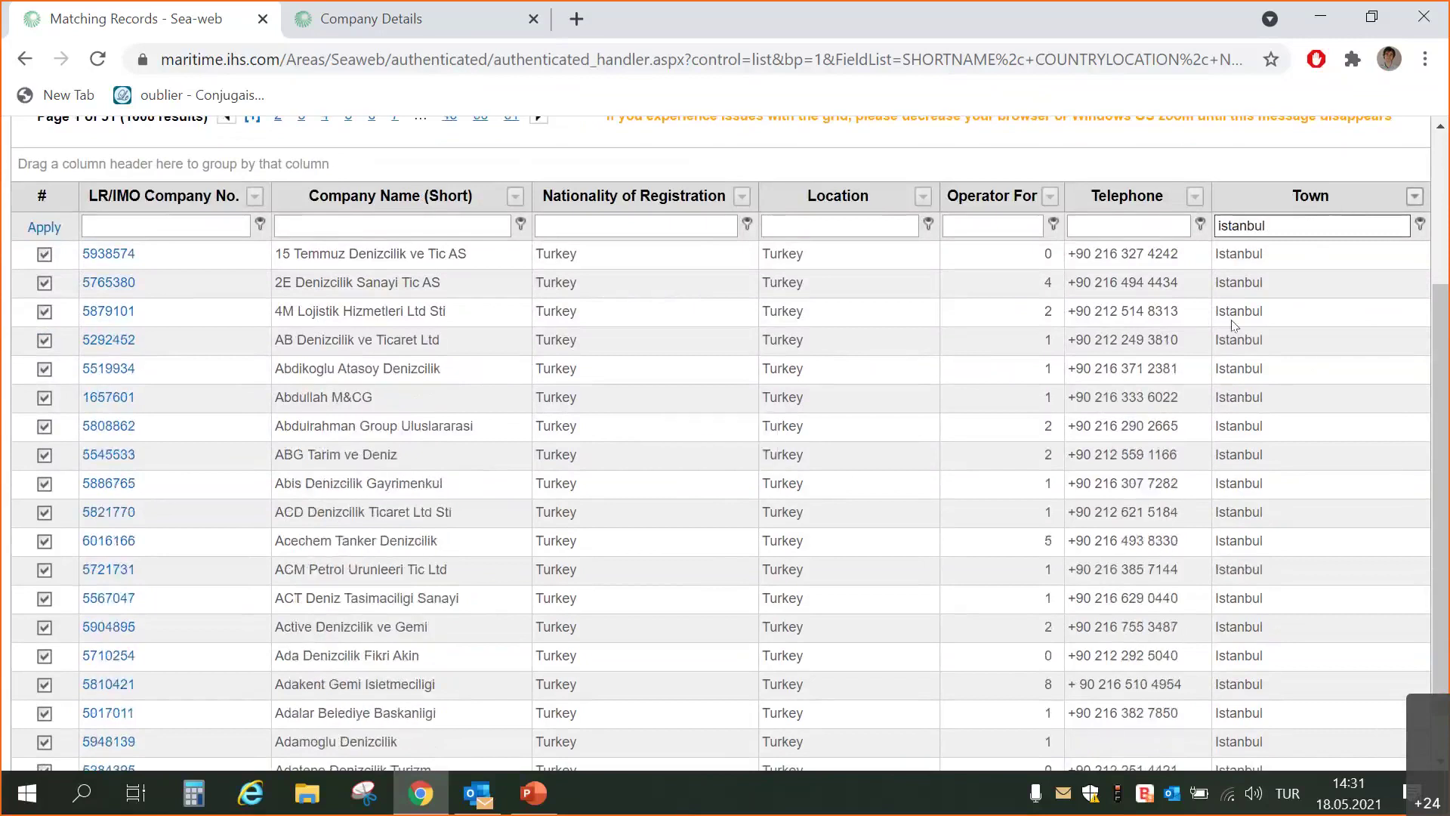
{"action": "scroll", "coordinate": [1238, 340], "scroll_direction": "down", "scroll_amount": 1}
{"action": "scroll", "coordinate": [708, 504], "scroll_direction": "up", "scroll_amount": 3}
{"action": "scroll", "coordinate": [708, 504], "scroll_direction": "down", "scroll_amount": 1}
{"action": "scroll", "coordinate": [708, 505], "scroll_direction": "up", "scroll_amount": 1}
{"action": "scroll", "coordinate": [708, 504], "scroll_direction": "down", "scroll_amount": 3}
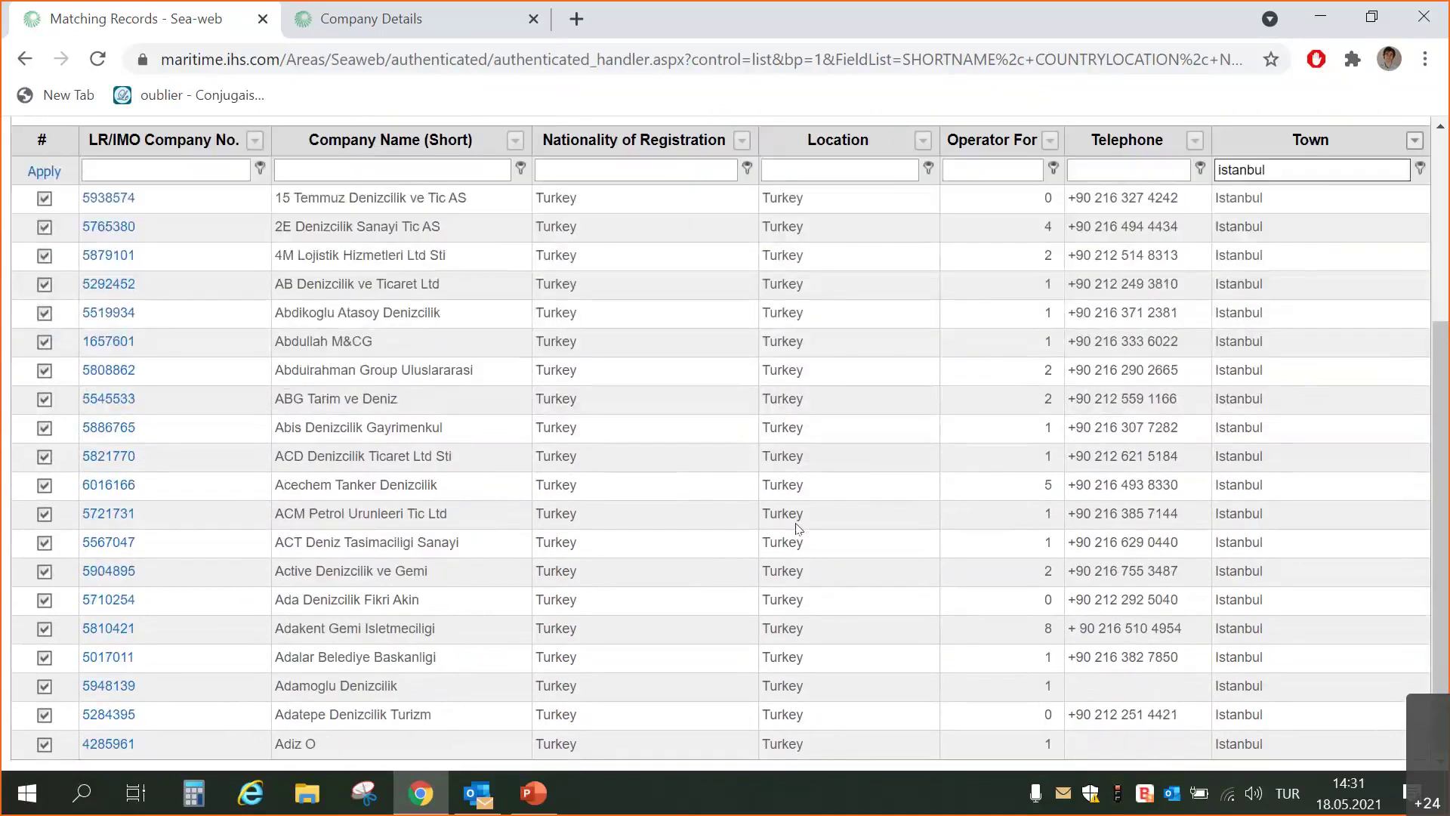
{"action": "scroll", "coordinate": [797, 512], "scroll_direction": "up", "scroll_amount": 4}
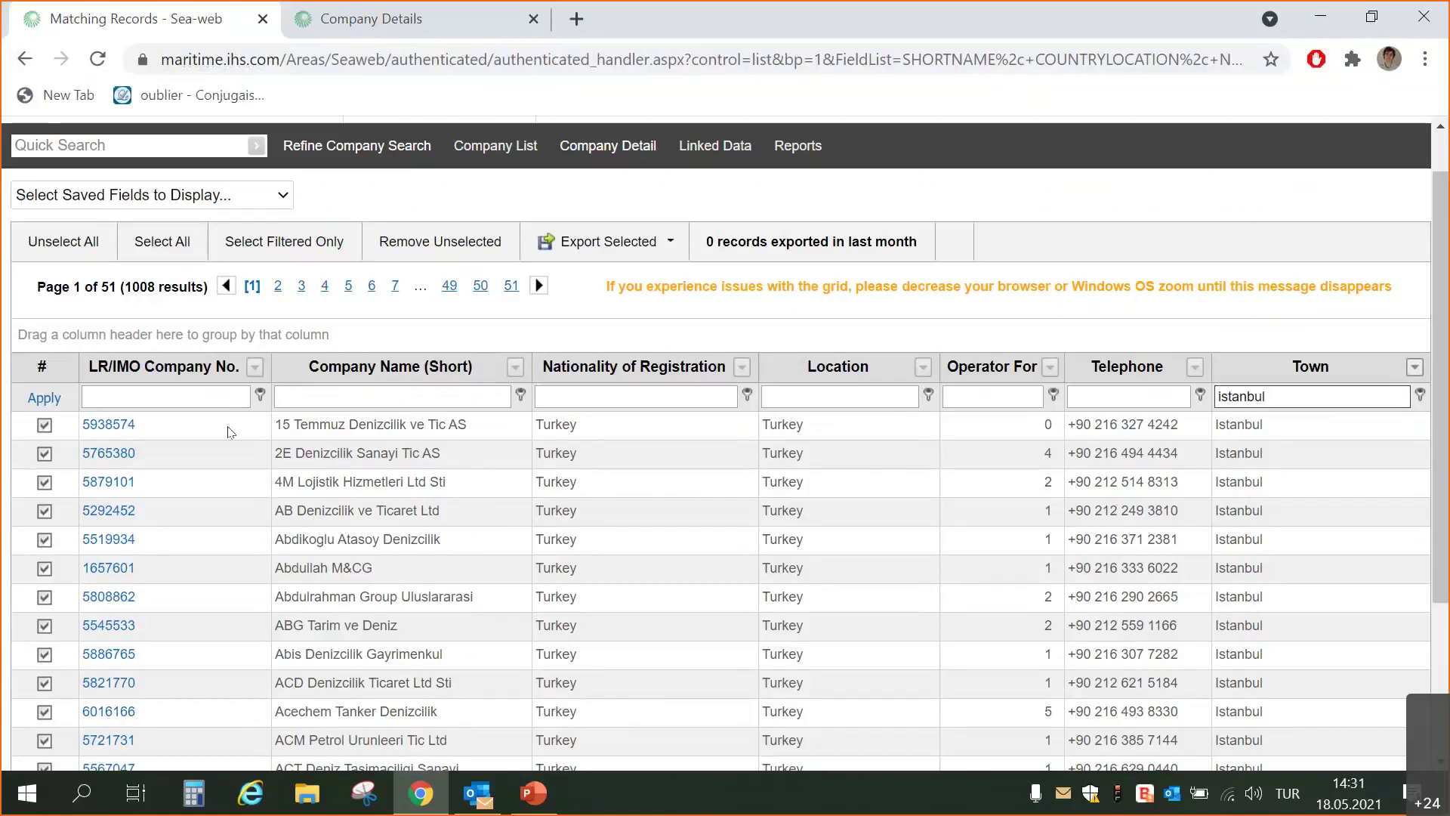
Open the record of 2E Denizcilik Sanayi Tic AS and display its Company Details section
{"action": "left_click", "coordinate": [107, 453]}
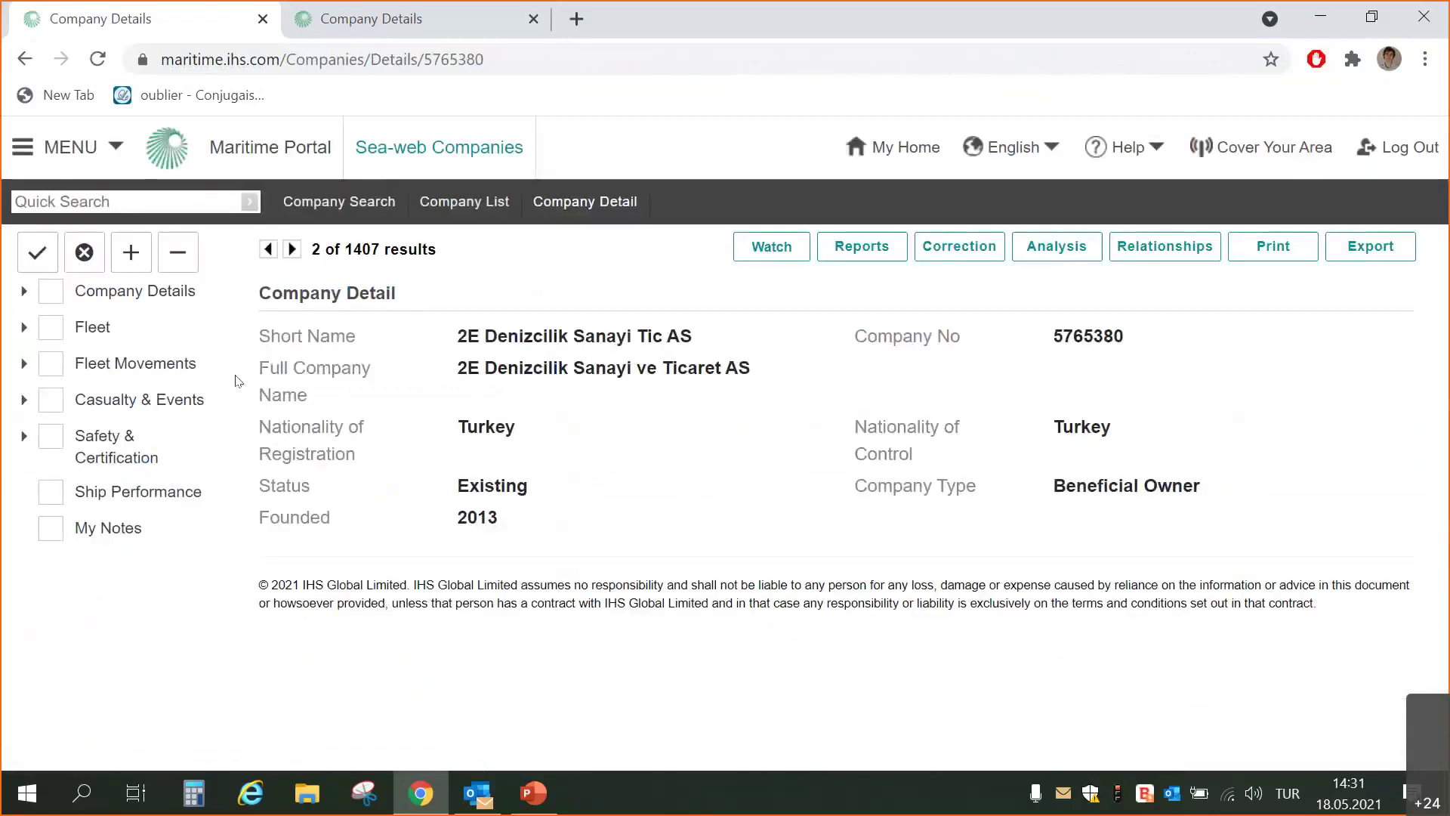
{"action": "left_click", "coordinate": [114, 304]}
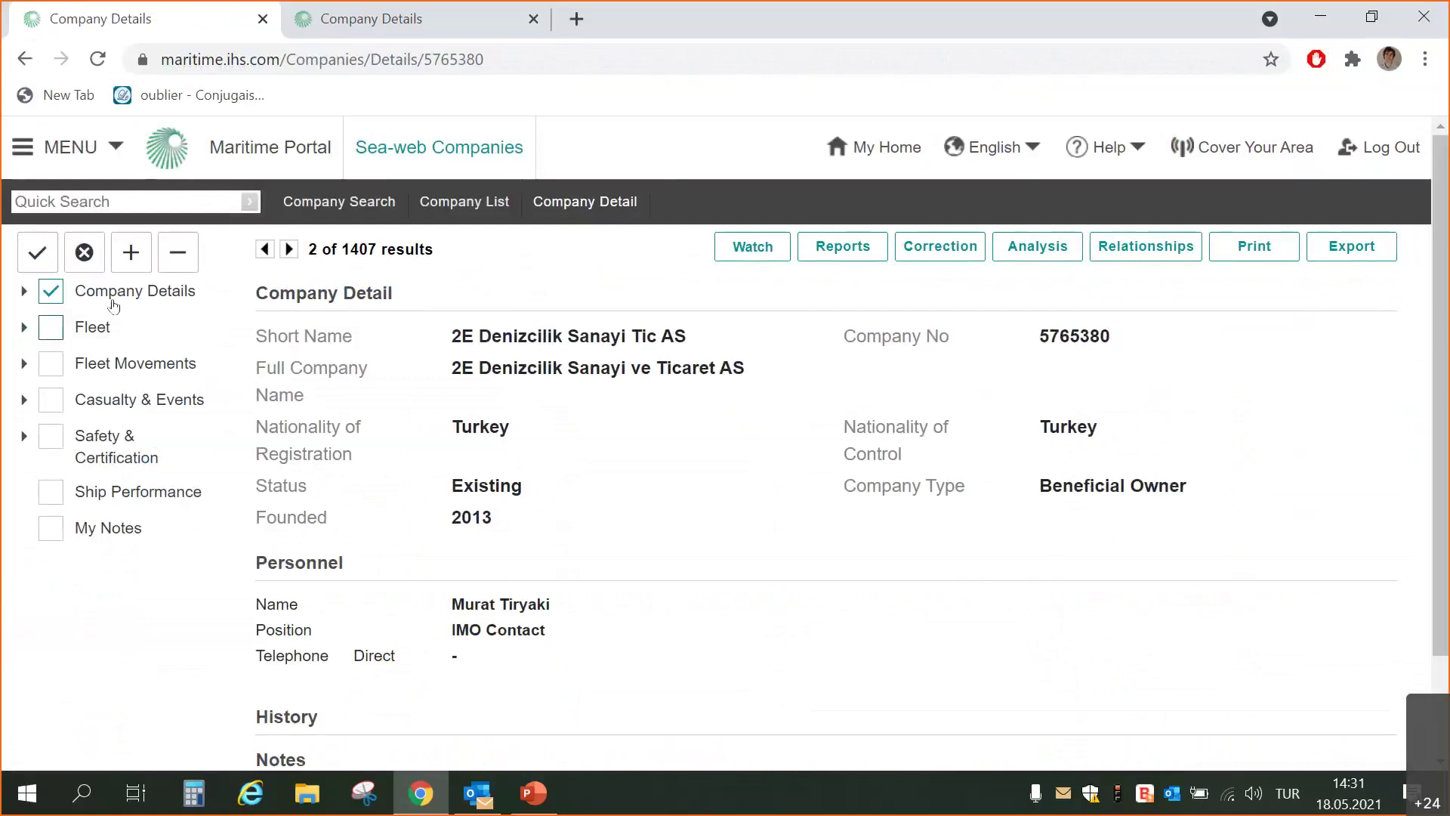
{"action": "scroll", "coordinate": [589, 370], "scroll_direction": "down", "scroll_amount": 3}
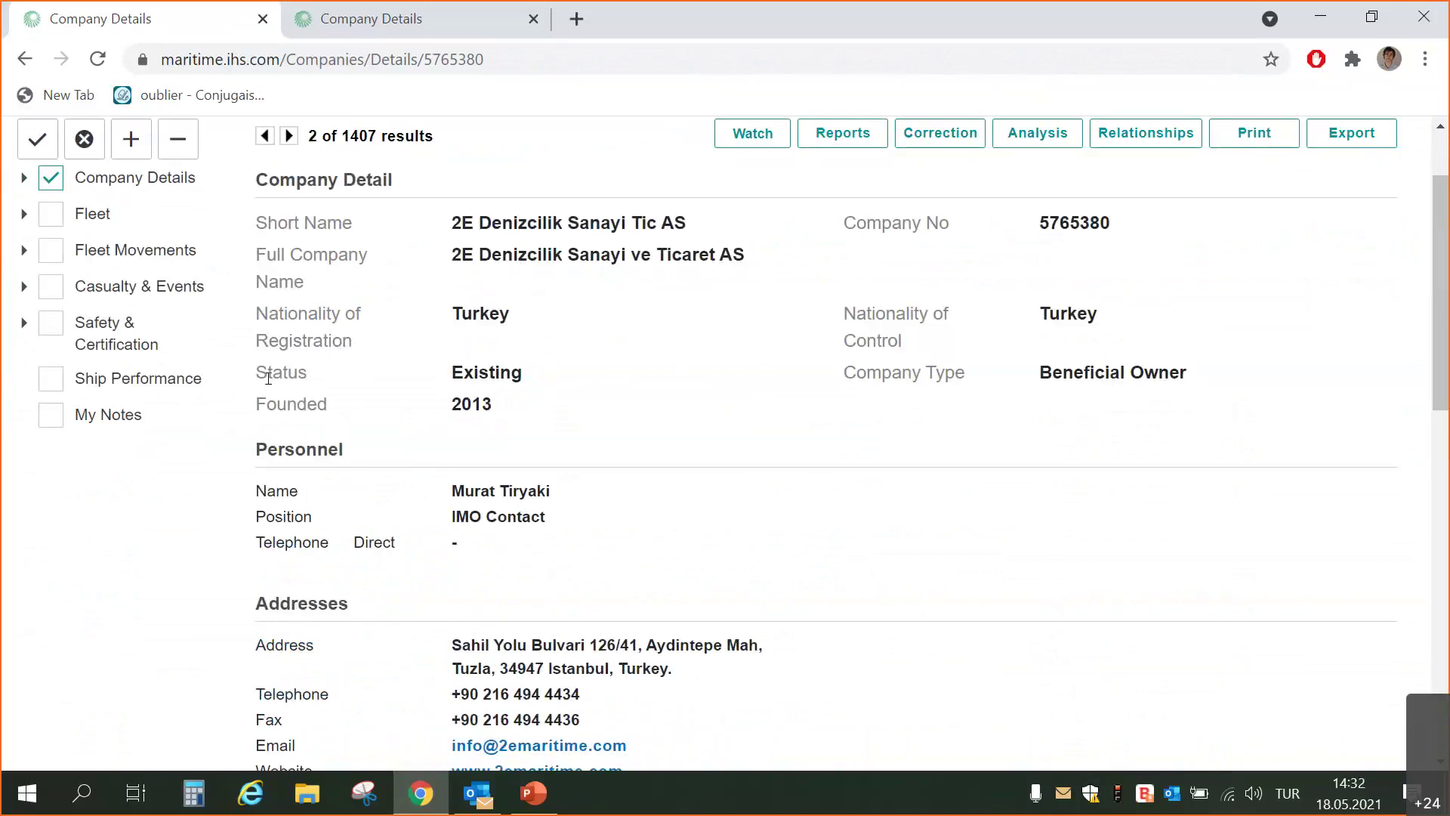
Examine the company's status, founding year, company number and personnel details
{"action": "double_click", "coordinate": [487, 372]}
{"action": "left_click", "coordinate": [411, 425]}
{"action": "left_click_drag", "start_coordinate": [451, 397], "coordinate": [509, 405]}
{"action": "left_click", "coordinate": [803, 316]}
{"action": "left_click_drag", "start_coordinate": [1008, 229], "coordinate": [1103, 224]}
{"action": "left_click", "coordinate": [861, 248]}
{"action": "scroll", "coordinate": [974, 247], "scroll_direction": "down", "scroll_amount": 1}
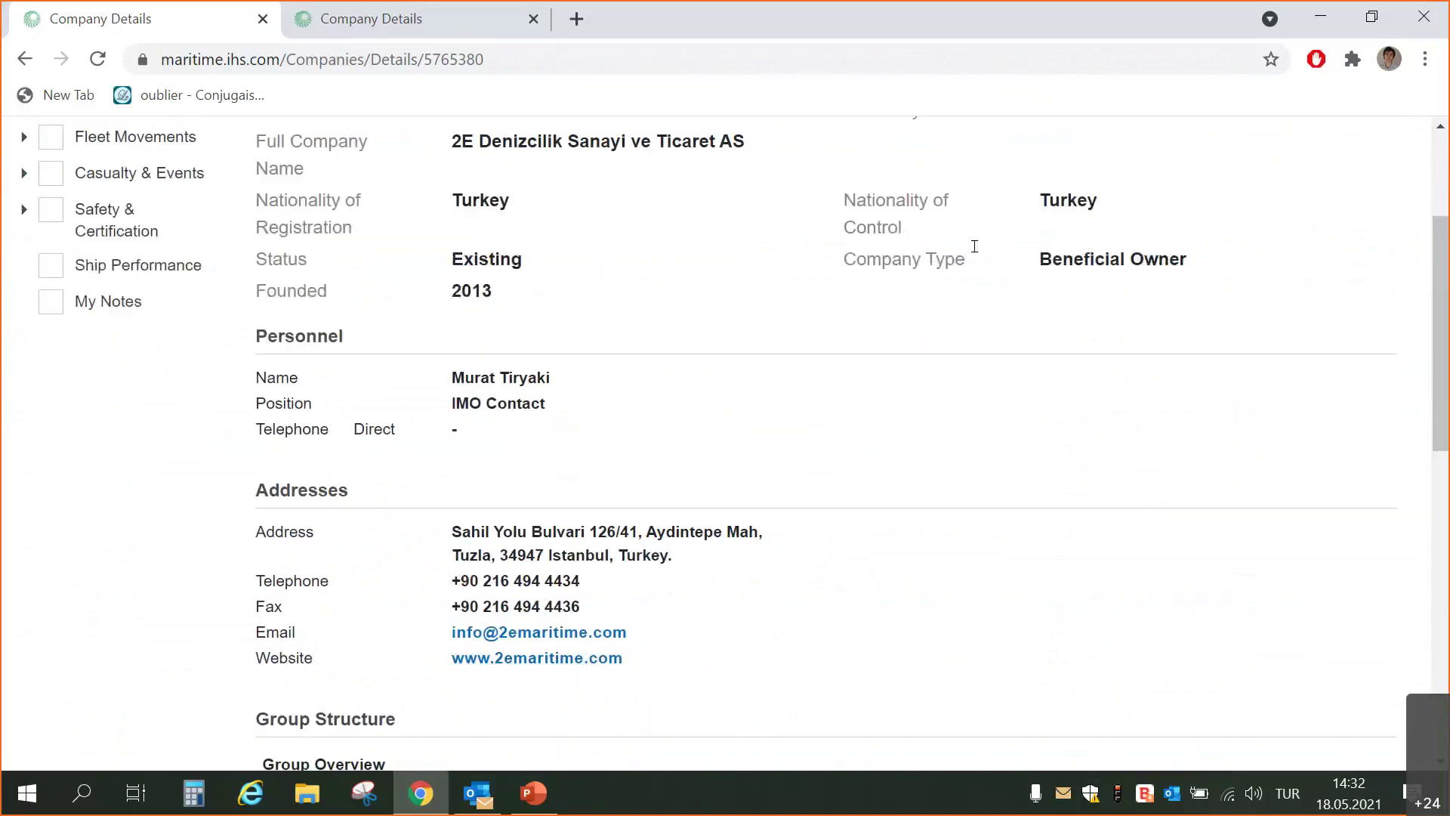
{"action": "scroll", "coordinate": [687, 243], "scroll_direction": "down", "scroll_amount": 1}
{"action": "double_click", "coordinate": [294, 227]}
{"action": "left_click", "coordinate": [483, 251]}
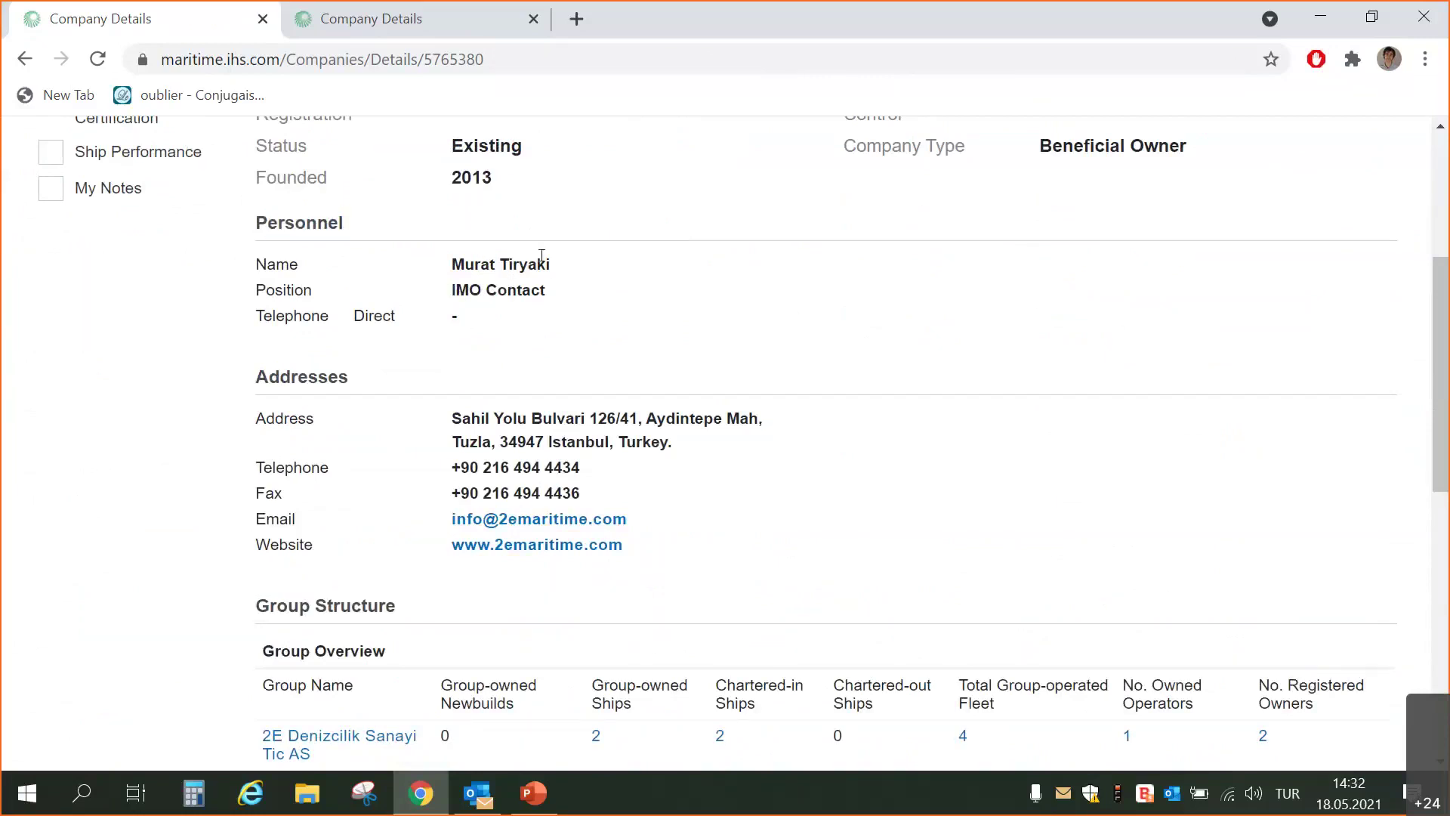
Read through the company's addresses, group structure, registered owners and relationships
{"action": "scroll", "coordinate": [488, 227], "scroll_direction": "down", "scroll_amount": 1}
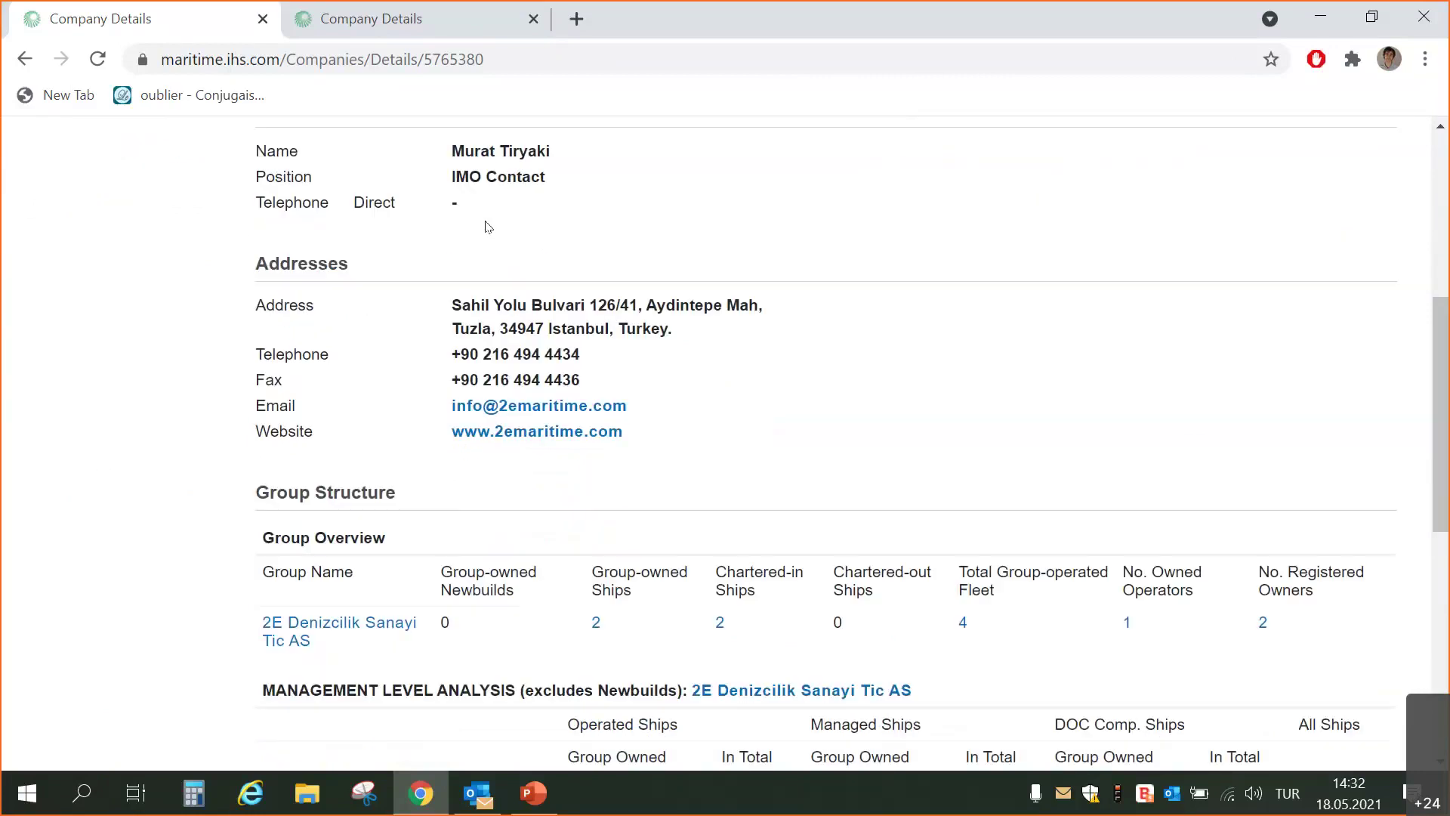
{"action": "scroll", "coordinate": [625, 347], "scroll_direction": "down", "scroll_amount": 2}
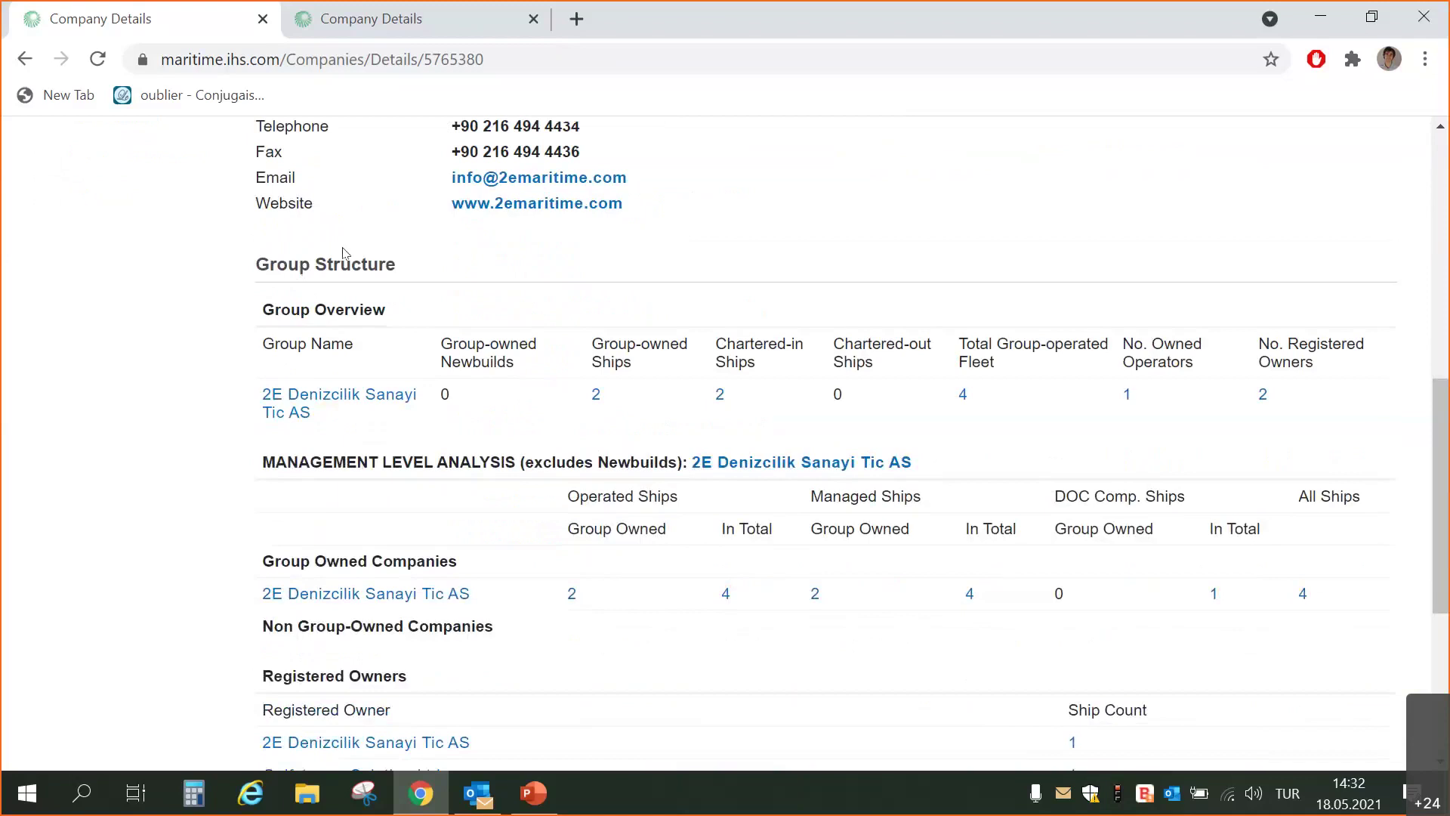
{"action": "scroll", "coordinate": [344, 253], "scroll_direction": "down", "scroll_amount": 1}
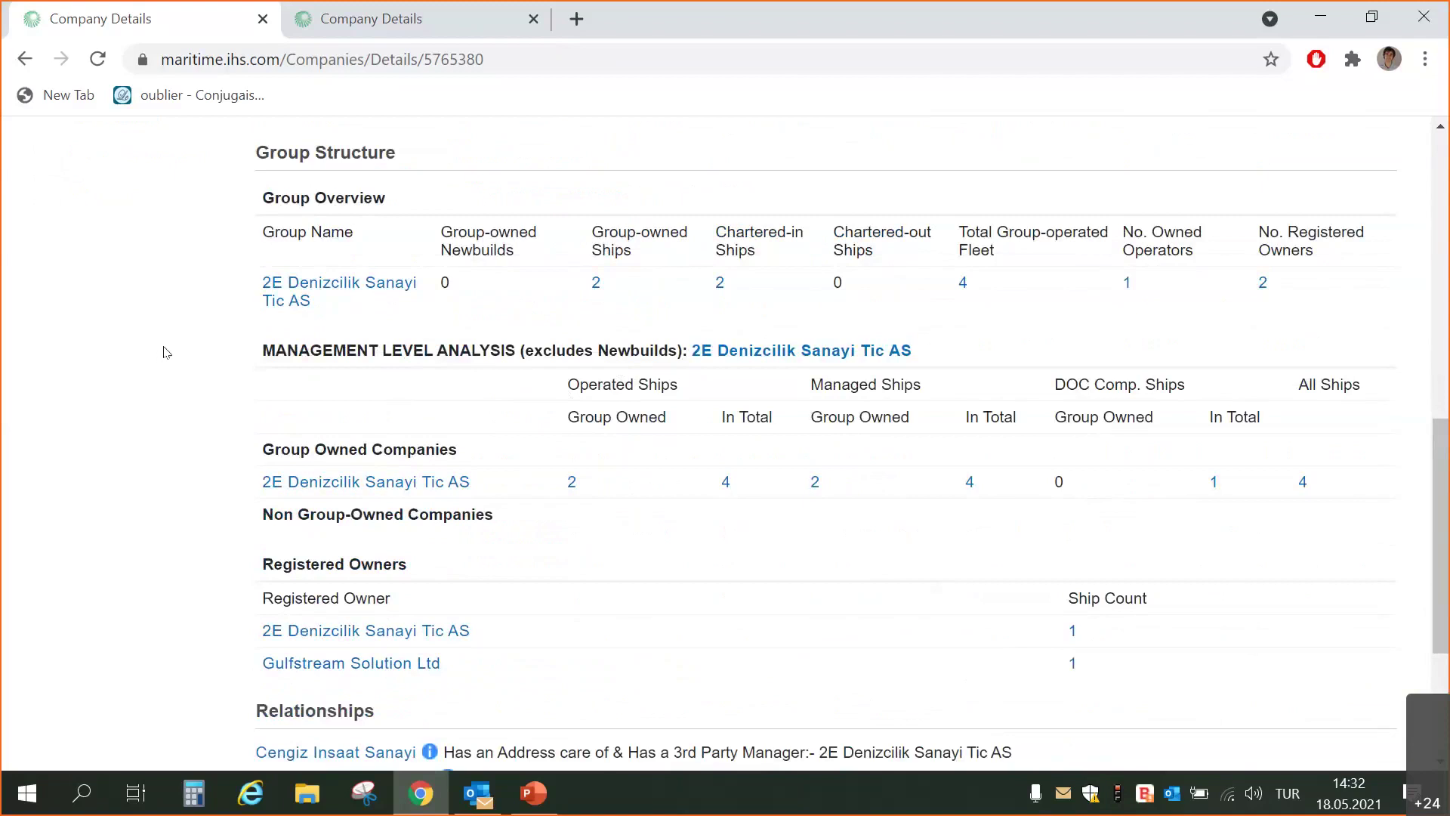
{"action": "scroll", "coordinate": [166, 352], "scroll_direction": "down", "scroll_amount": 3}
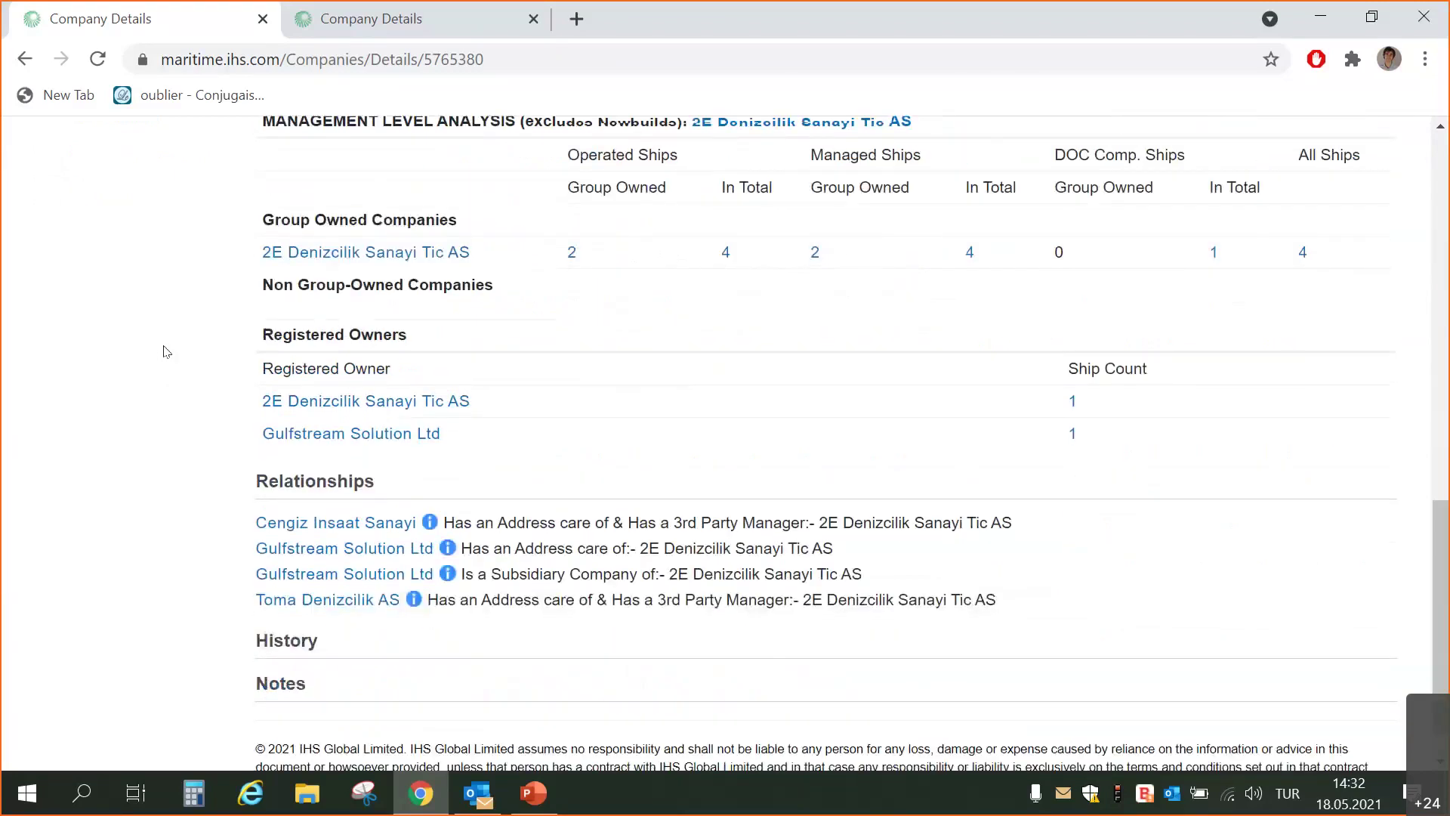
{"action": "scroll", "coordinate": [166, 352], "scroll_direction": "up", "scroll_amount": 2}
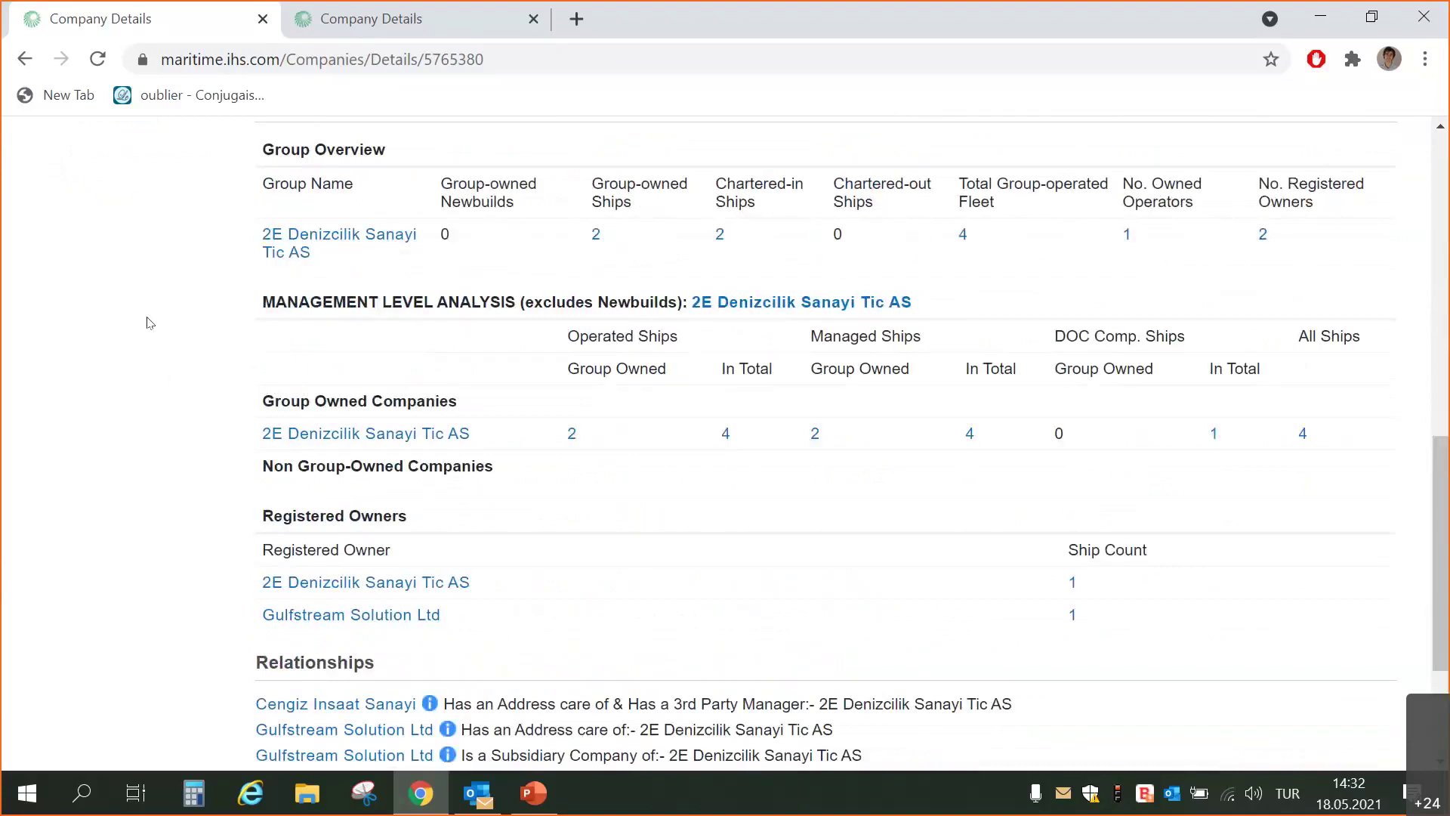
{"action": "scroll", "coordinate": [149, 323], "scroll_direction": "up", "scroll_amount": 1}
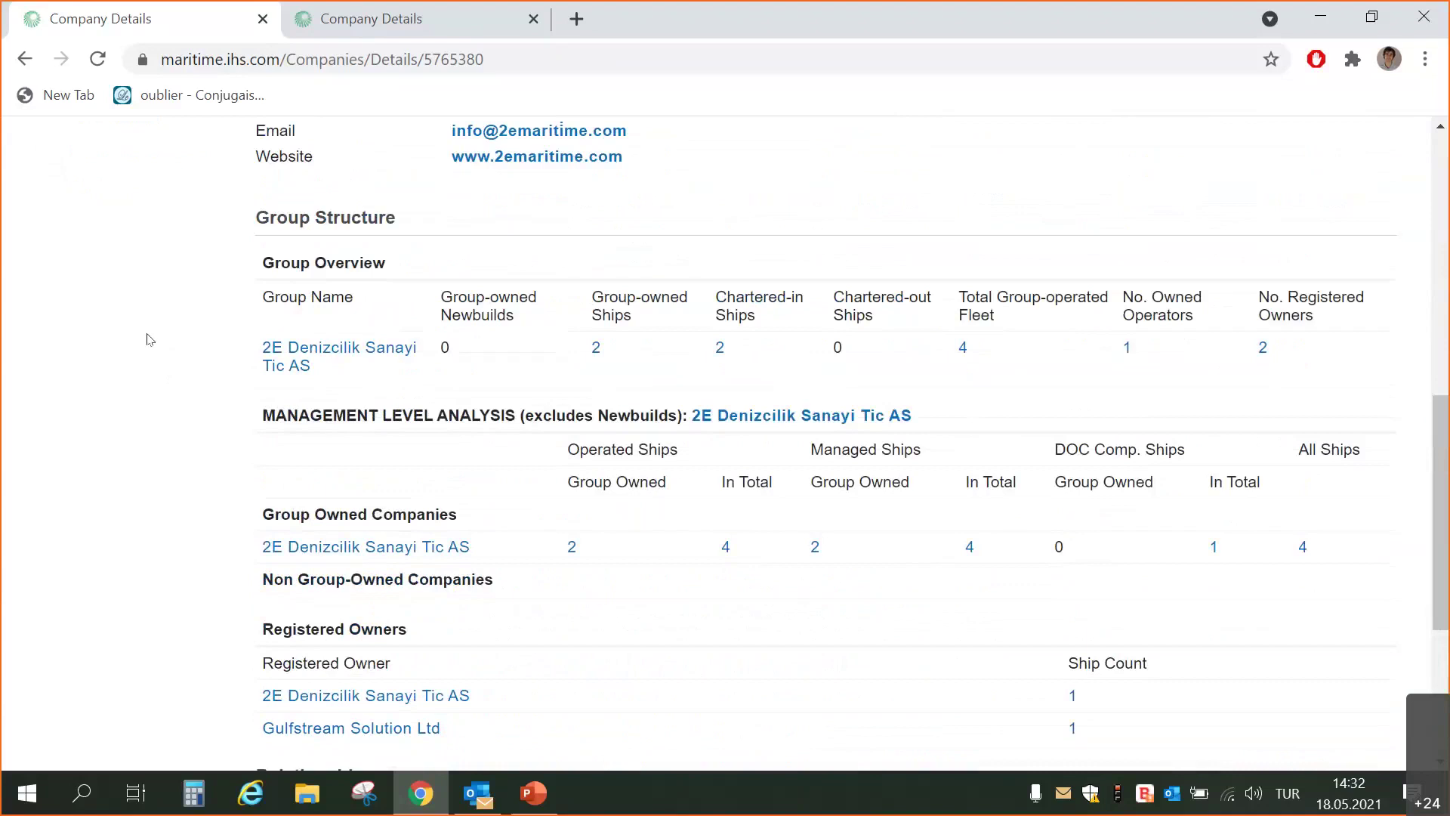
{"action": "scroll", "coordinate": [149, 339], "scroll_direction": "up", "scroll_amount": 1}
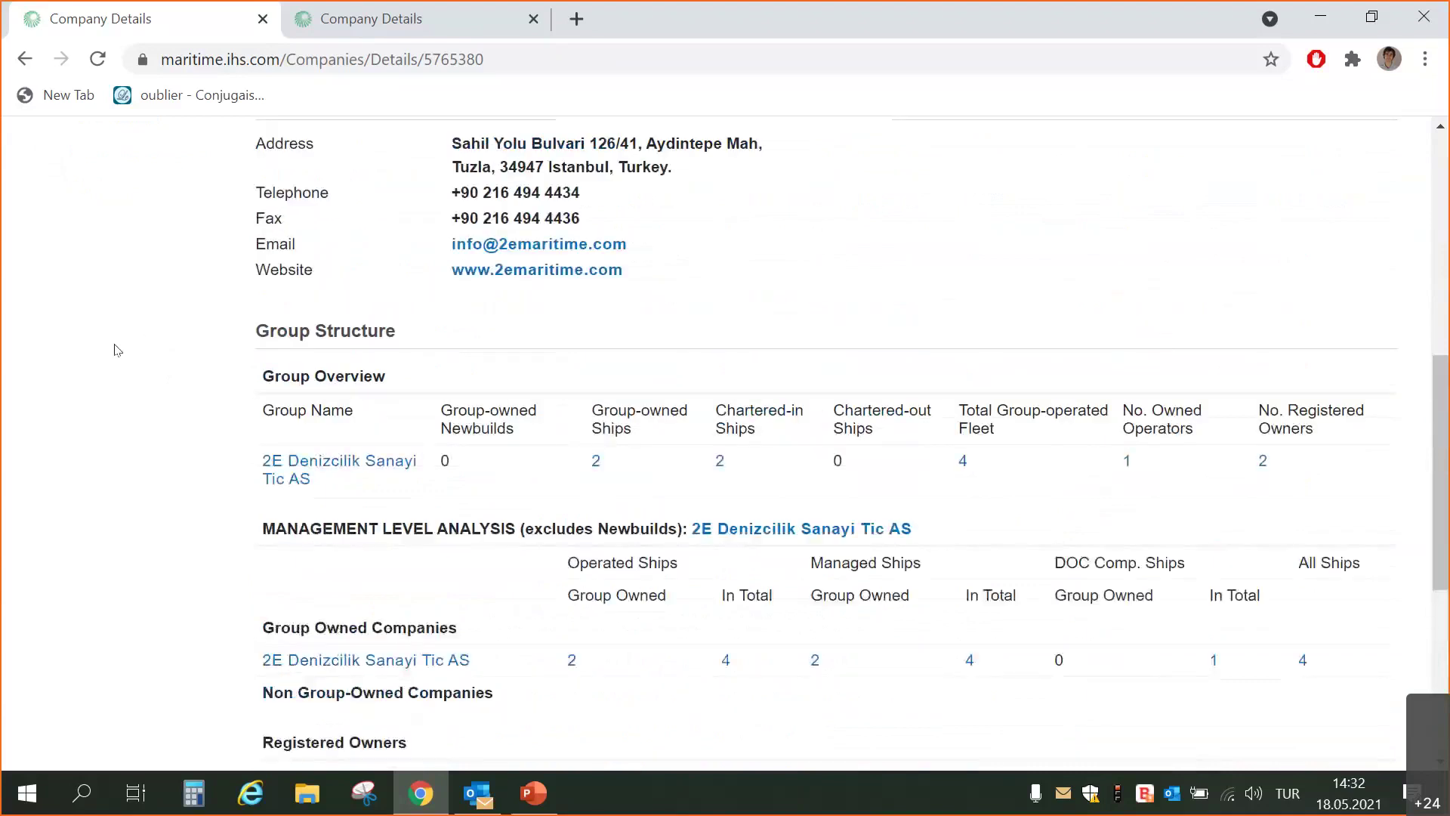
Show the Fleet section instead of Company Details and examine the fleet size and the ship lists by role
{"action": "scroll", "coordinate": [114, 350], "scroll_direction": "up", "scroll_amount": 5}
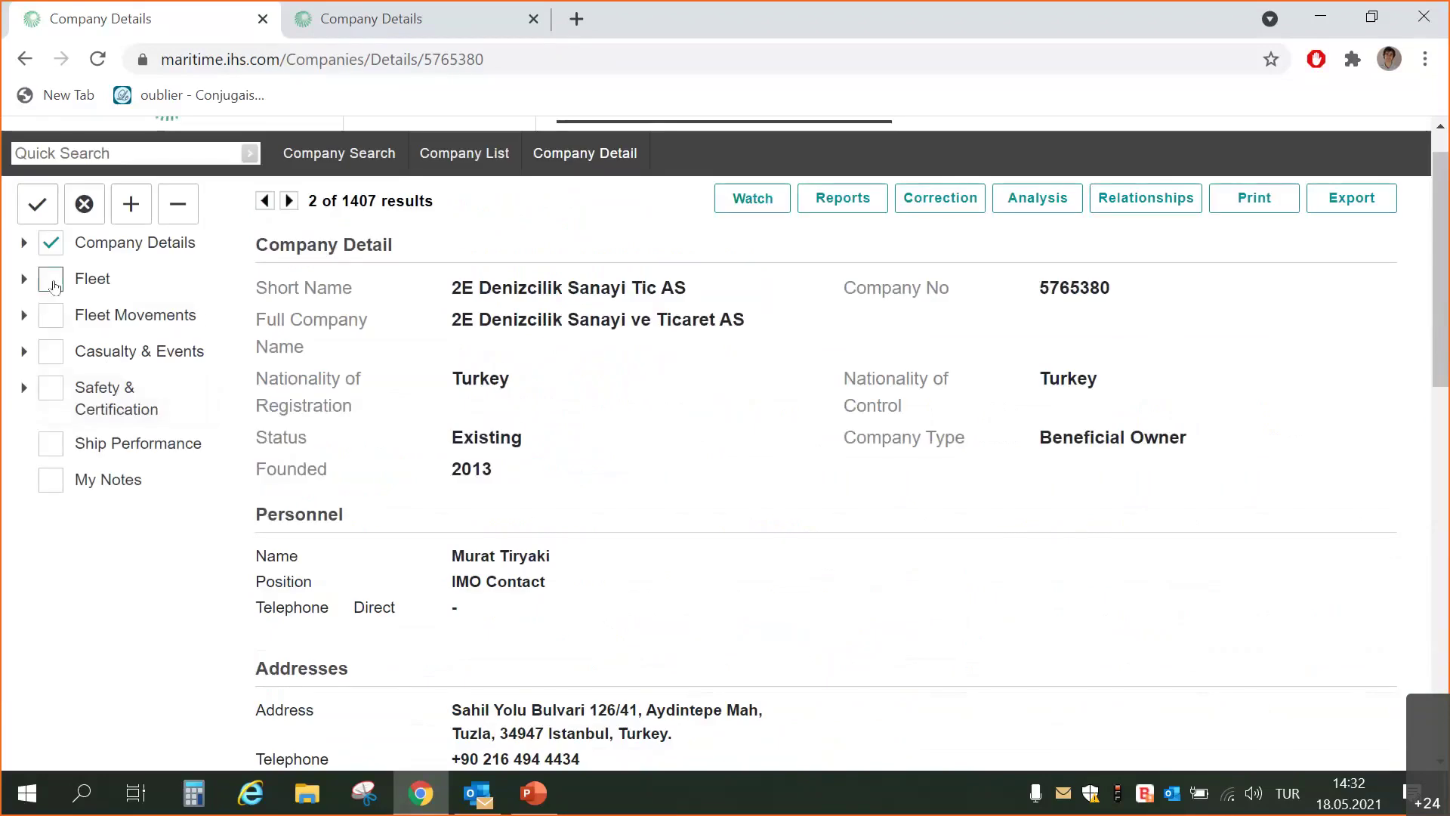
{"action": "left_click", "coordinate": [51, 252]}
{"action": "left_click", "coordinate": [51, 327]}
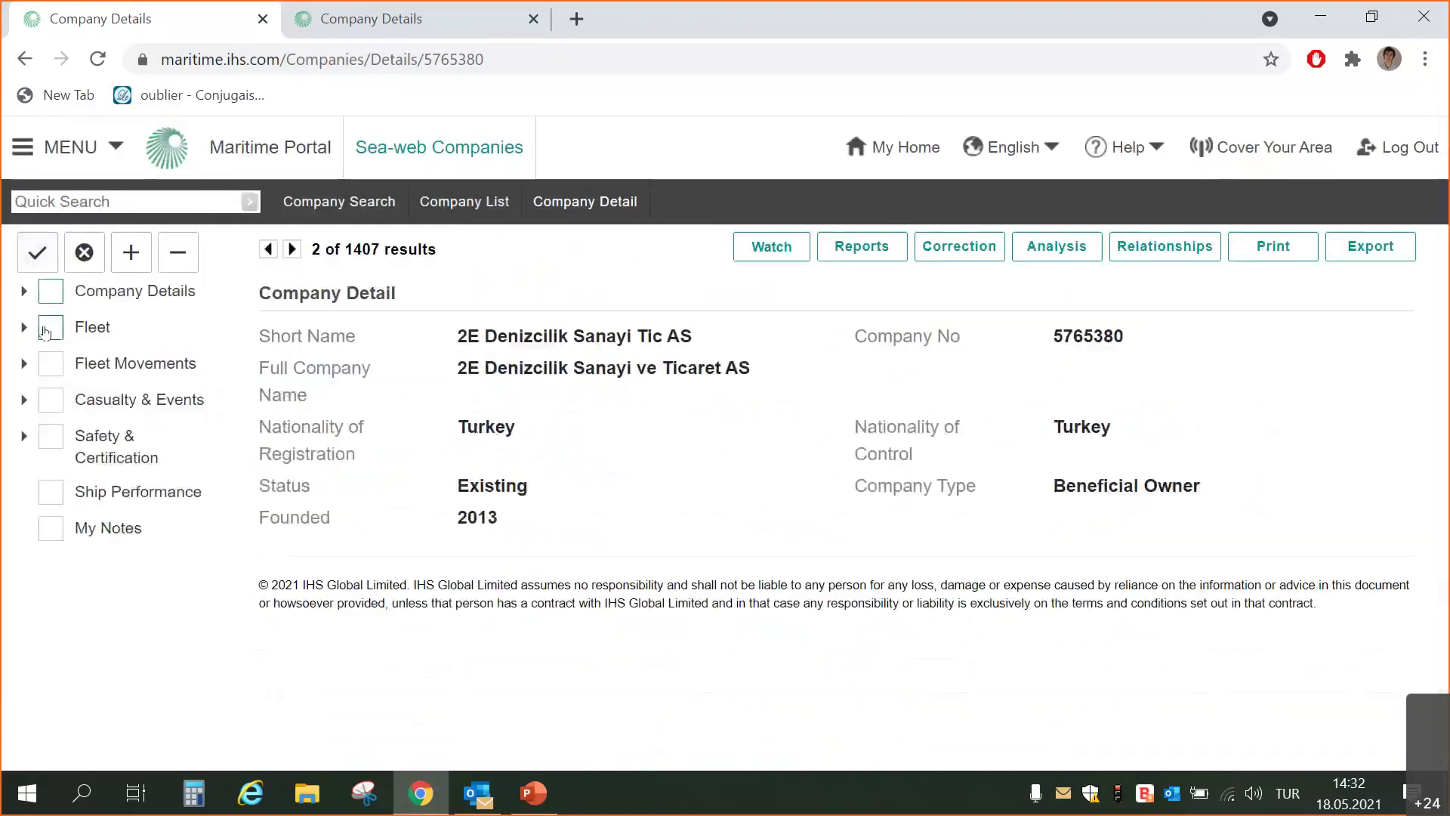
{"action": "scroll", "coordinate": [490, 310], "scroll_direction": "down", "scroll_amount": 5}
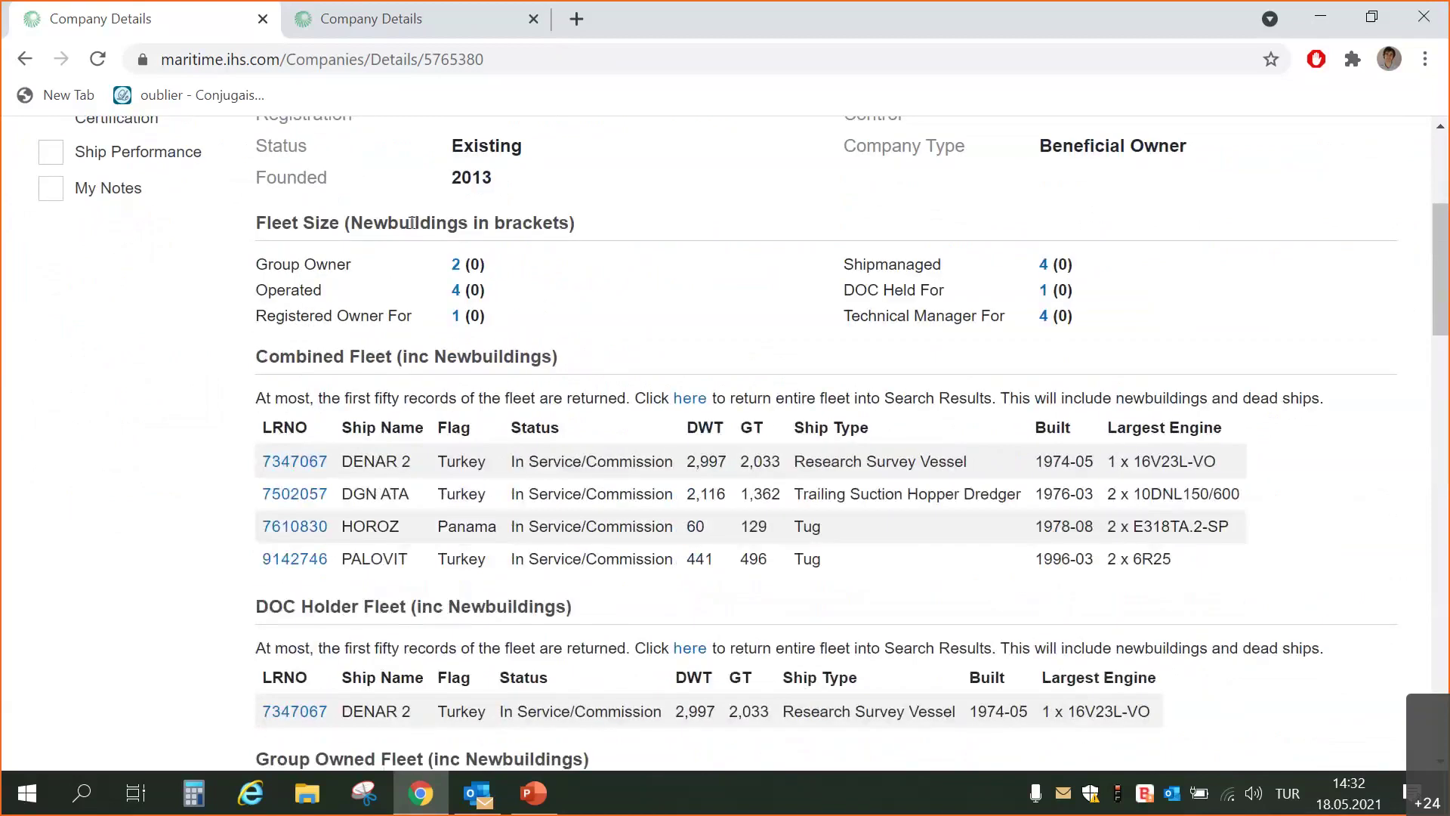
{"action": "scroll", "coordinate": [446, 287], "scroll_direction": "up", "scroll_amount": 1}
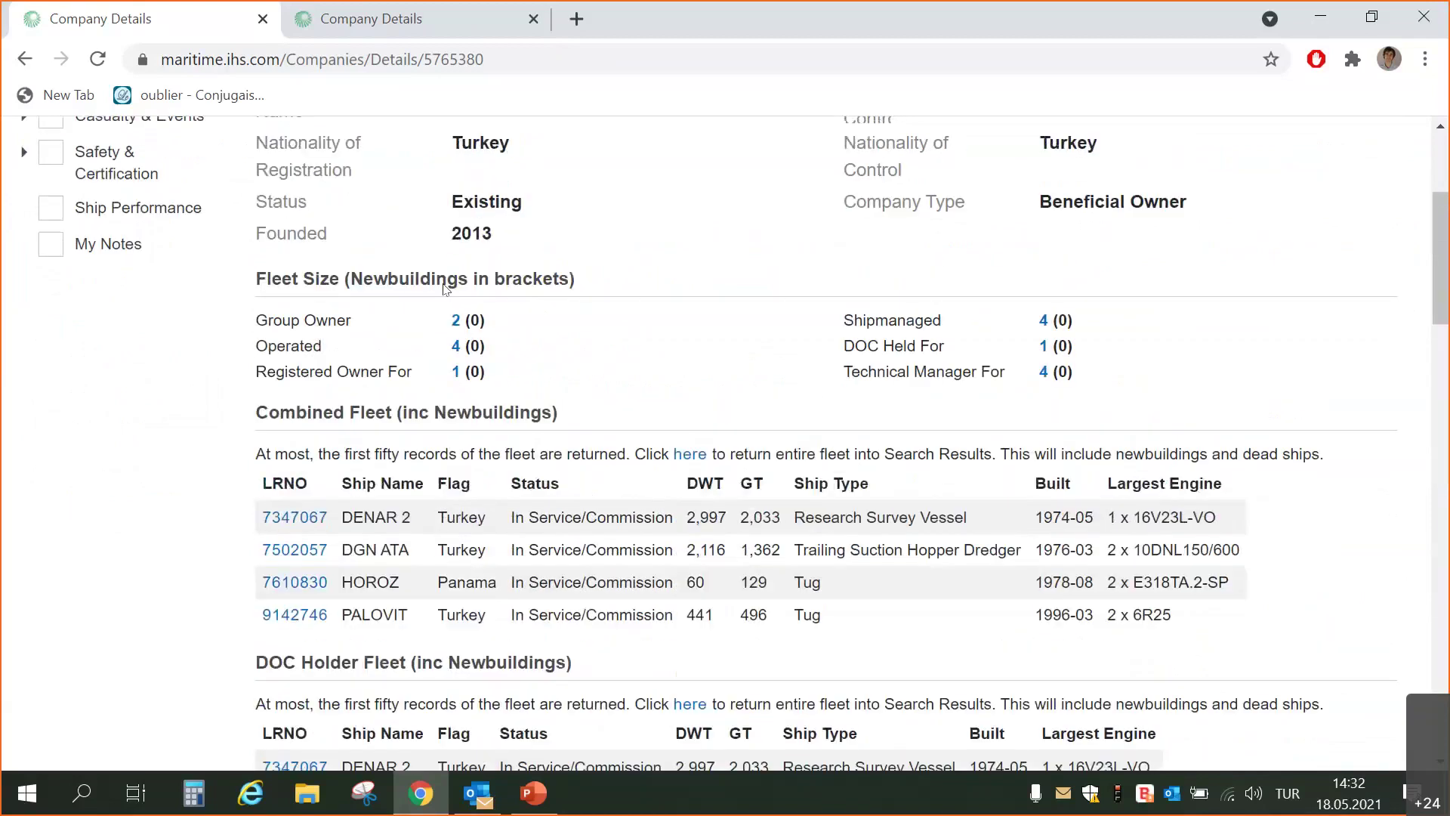
{"action": "scroll", "coordinate": [446, 288], "scroll_direction": "up", "scroll_amount": 1}
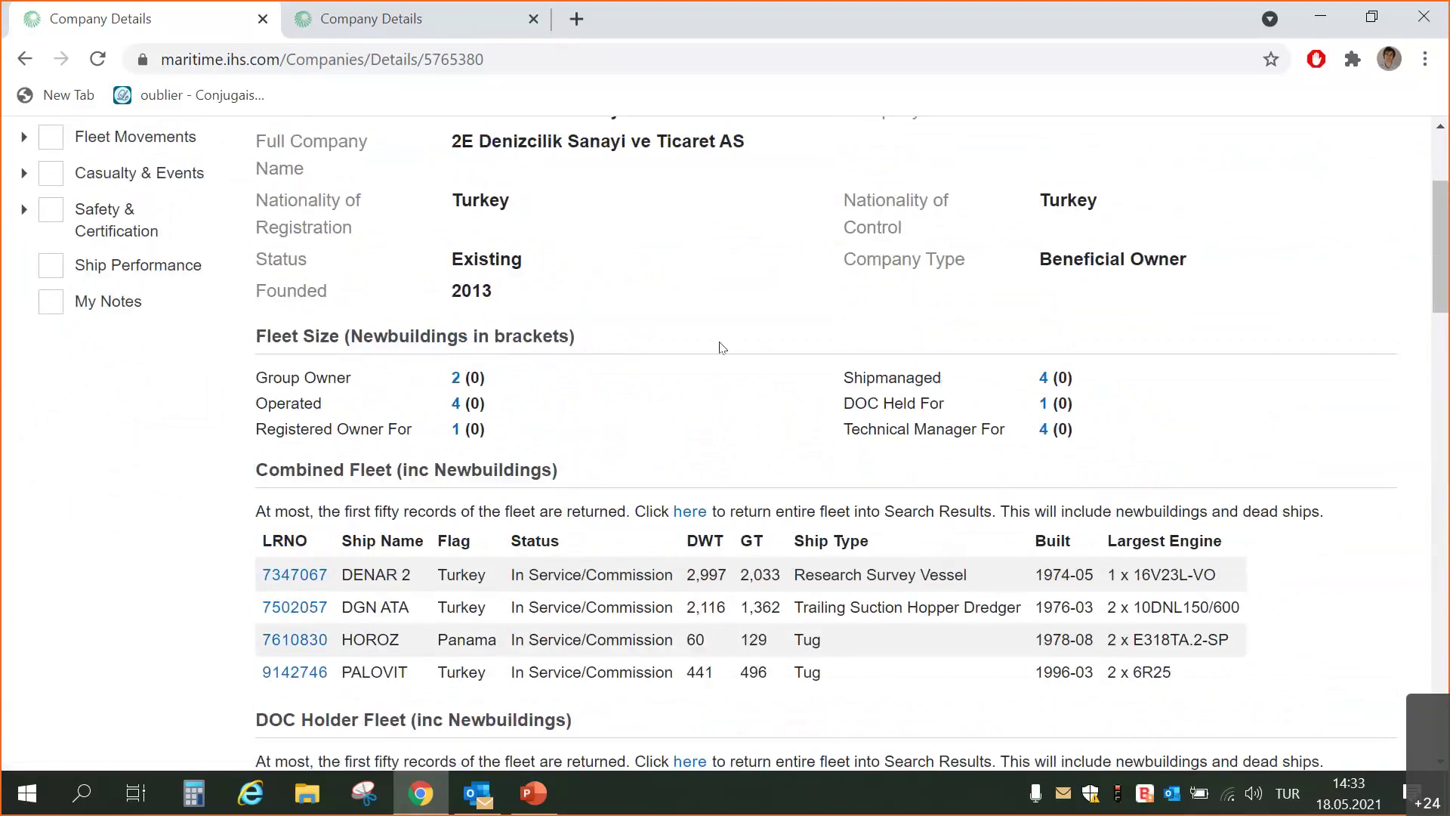
{"action": "scroll", "coordinate": [721, 347], "scroll_direction": "down", "scroll_amount": 3}
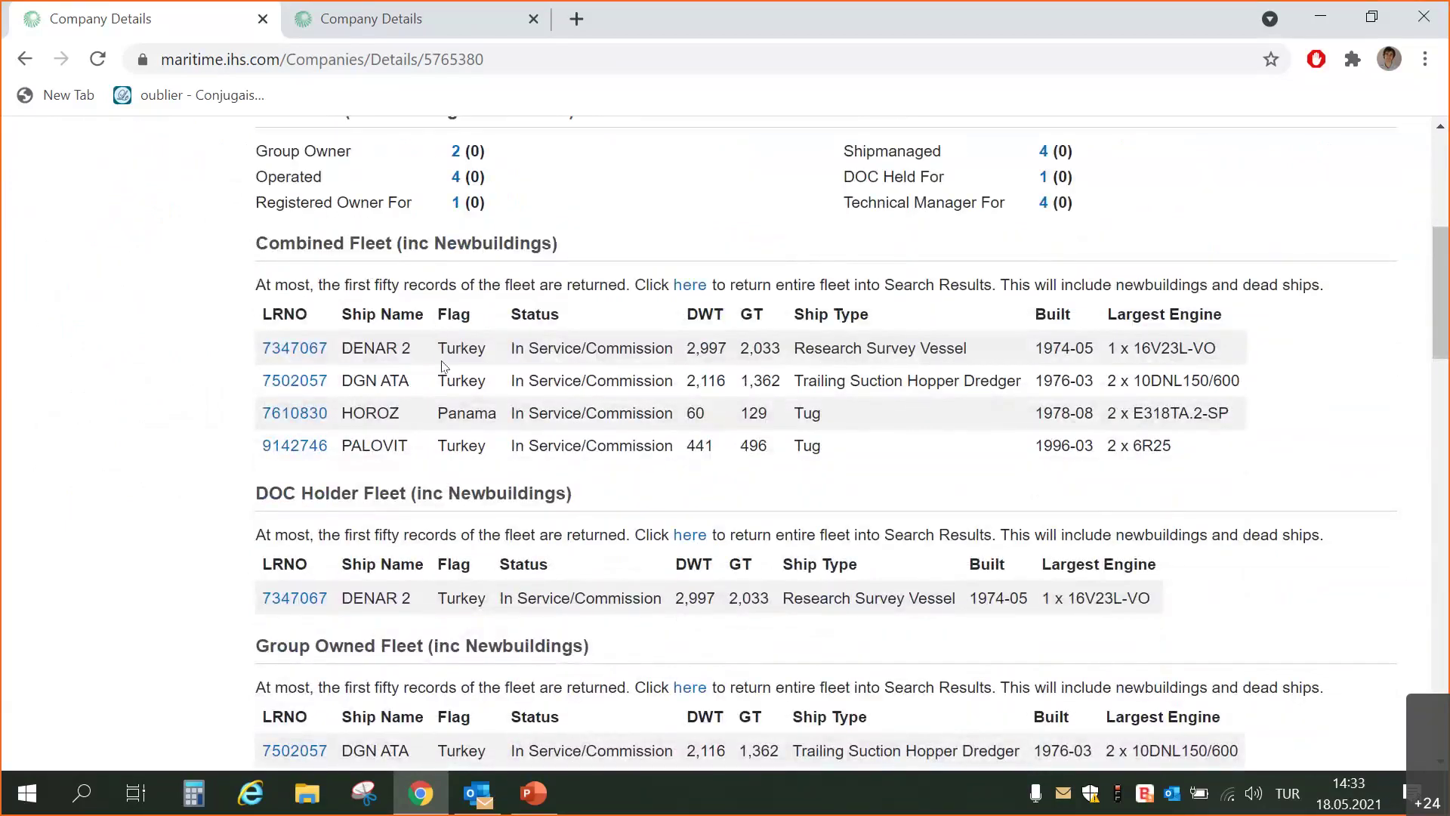
{"action": "scroll", "coordinate": [442, 349], "scroll_direction": "down", "scroll_amount": 3}
{"action": "scroll", "coordinate": [434, 381], "scroll_direction": "down", "scroll_amount": 5}
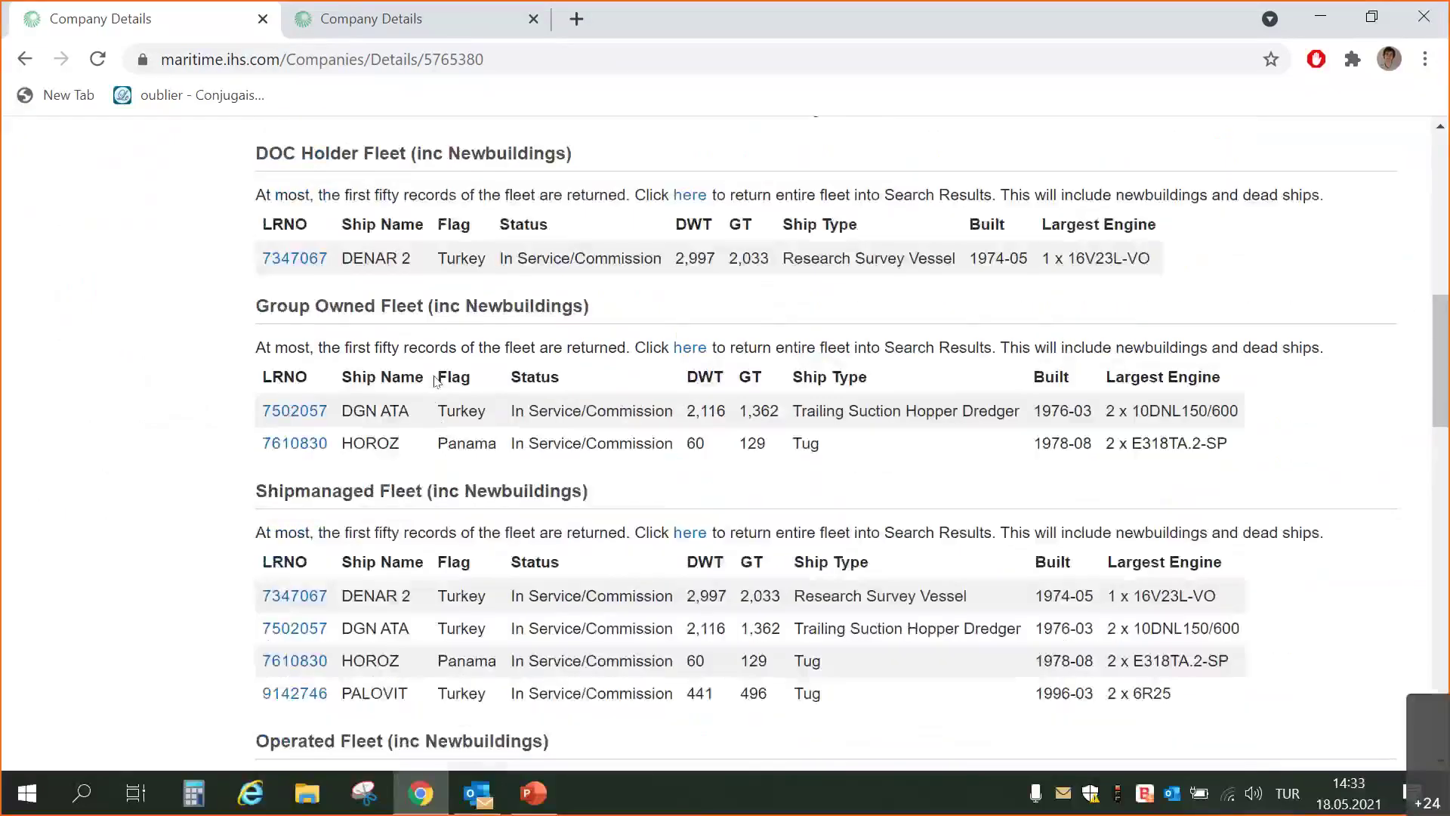
{"action": "scroll", "coordinate": [436, 381], "scroll_direction": "down", "scroll_amount": 4}
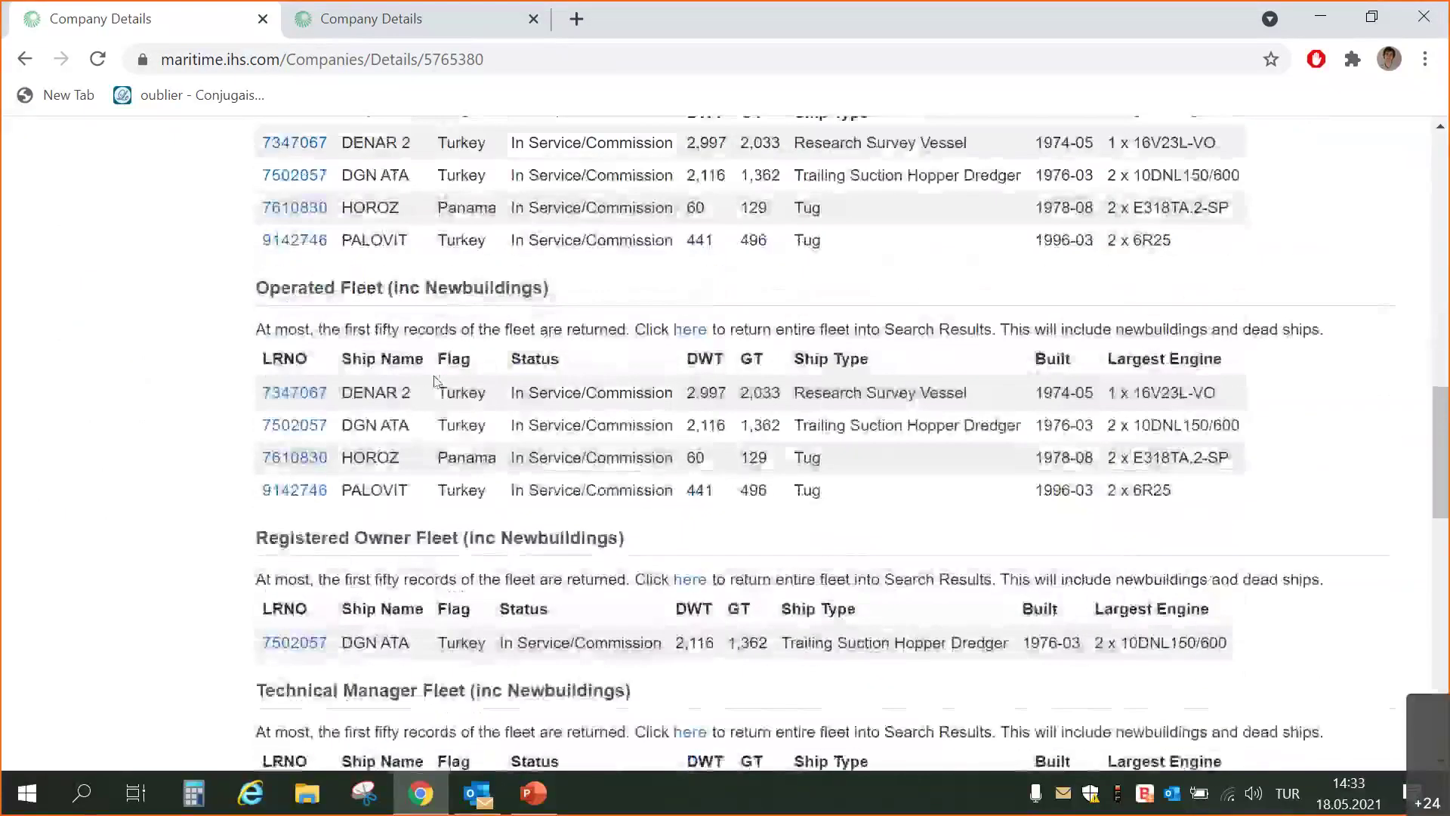
{"action": "scroll", "coordinate": [436, 382], "scroll_direction": "up", "scroll_amount": 4}
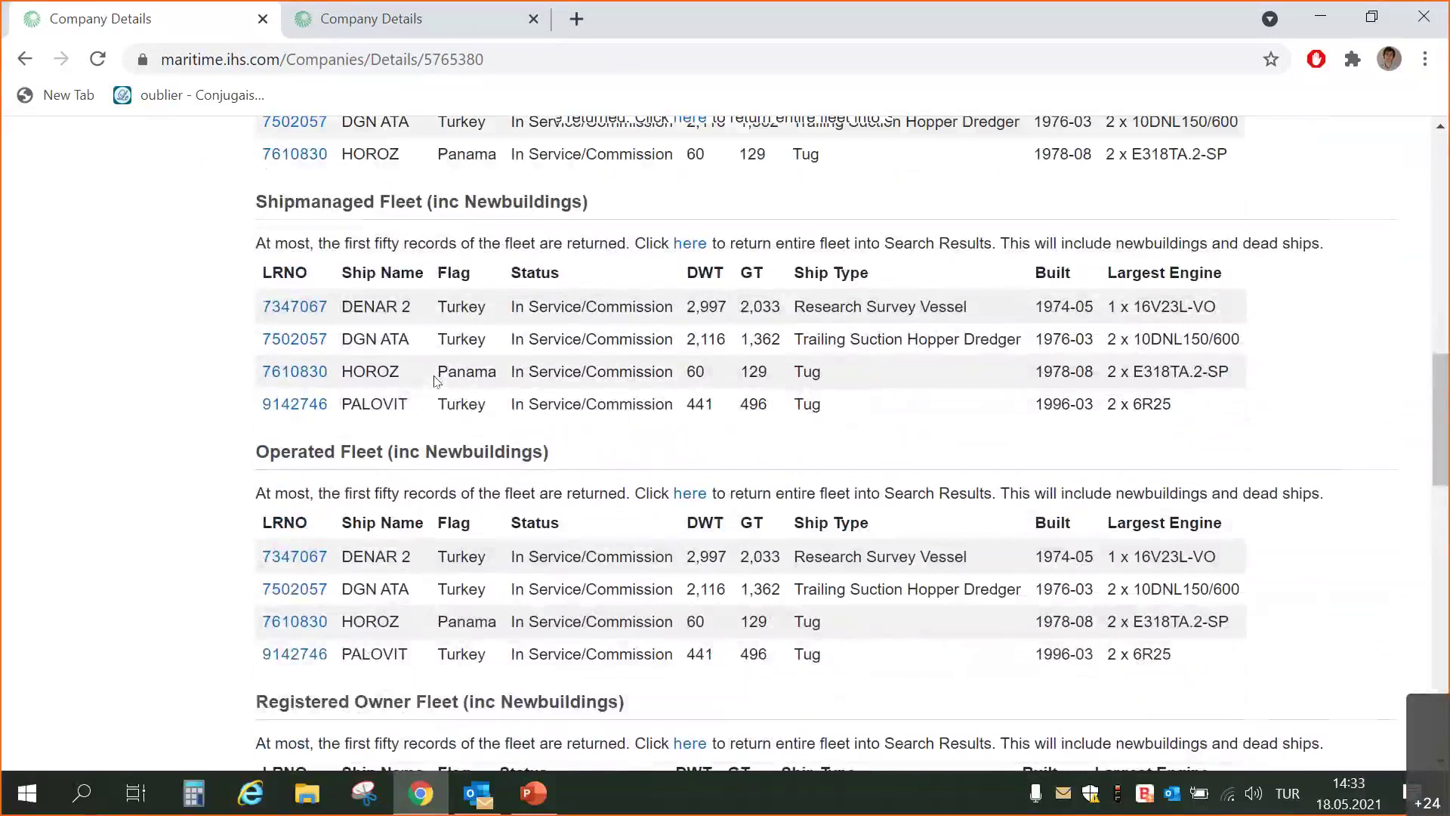
Hide the Fleet section and display Fleet Movements for the company
{"action": "scroll", "coordinate": [435, 380], "scroll_direction": "up", "scroll_amount": 7}
{"action": "scroll", "coordinate": [434, 381], "scroll_direction": "up", "scroll_amount": 7}
{"action": "left_click", "coordinate": [50, 327]}
{"action": "left_click", "coordinate": [50, 364]}
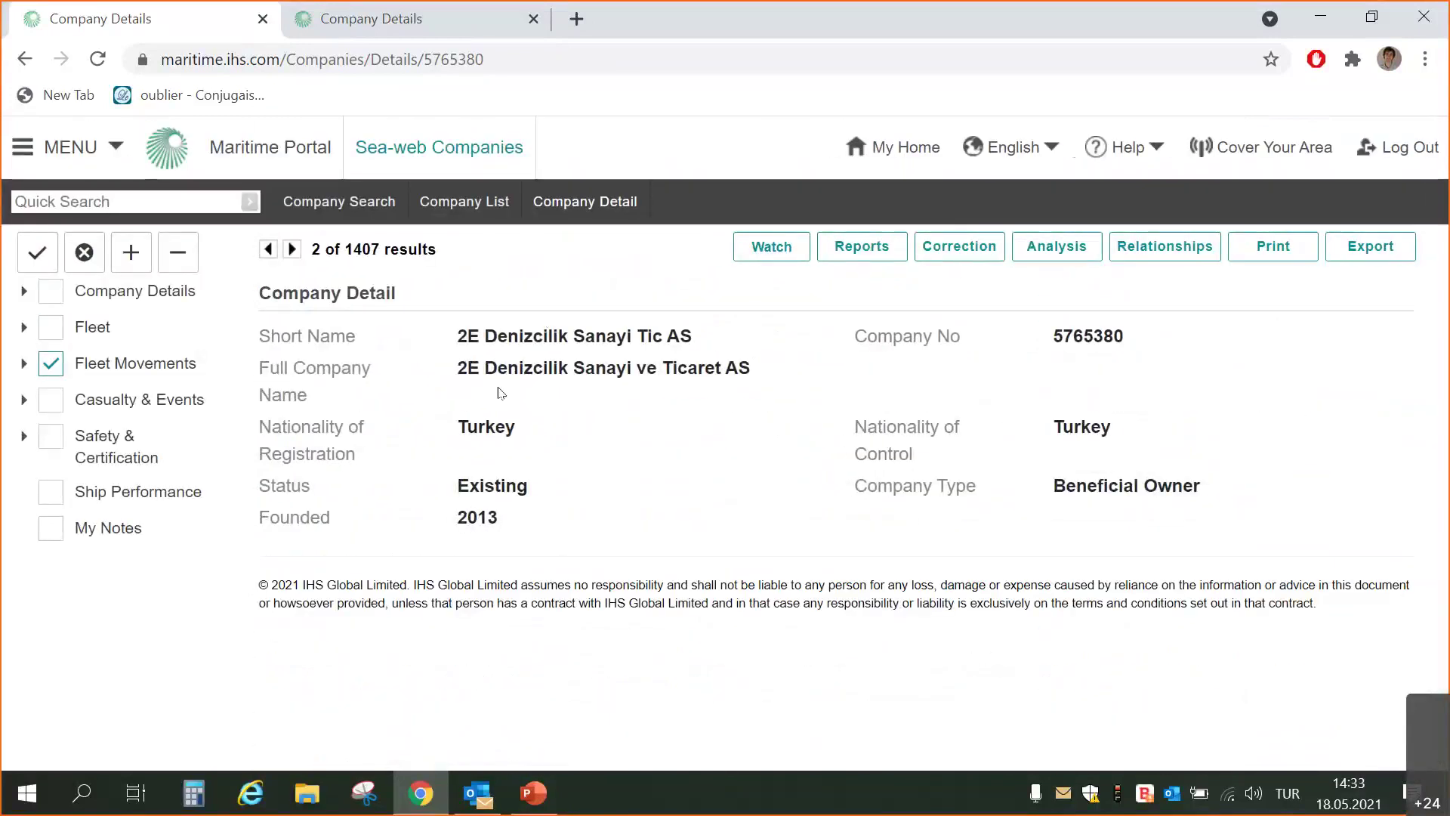
Replace Fleet Movements with Casualty & Events and examine the current fleet's casualty history by year
{"action": "left_click", "coordinate": [50, 364]}
{"action": "left_click", "coordinate": [50, 400]}
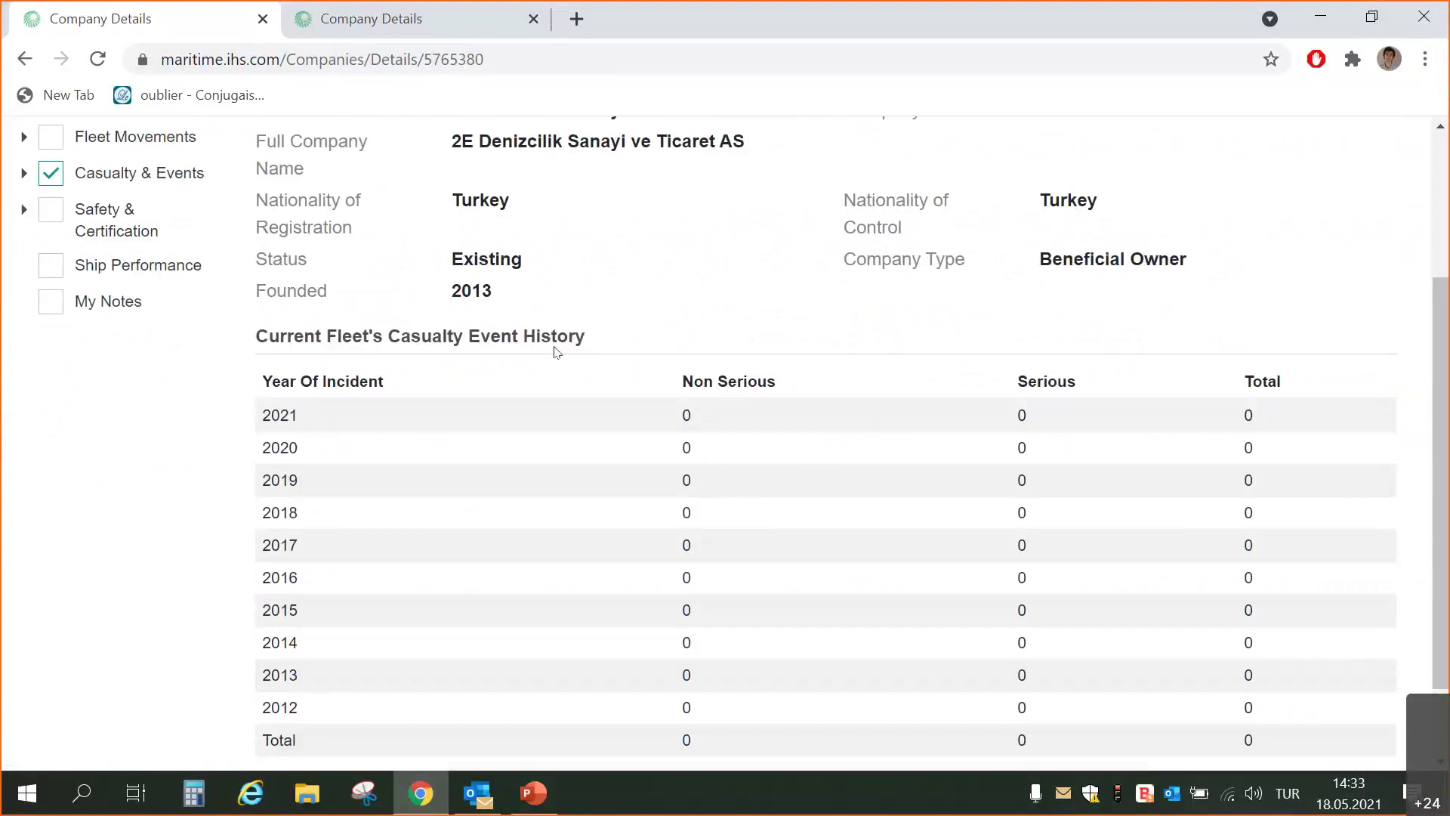
{"action": "scroll", "coordinate": [557, 352], "scroll_direction": "up", "scroll_amount": 1}
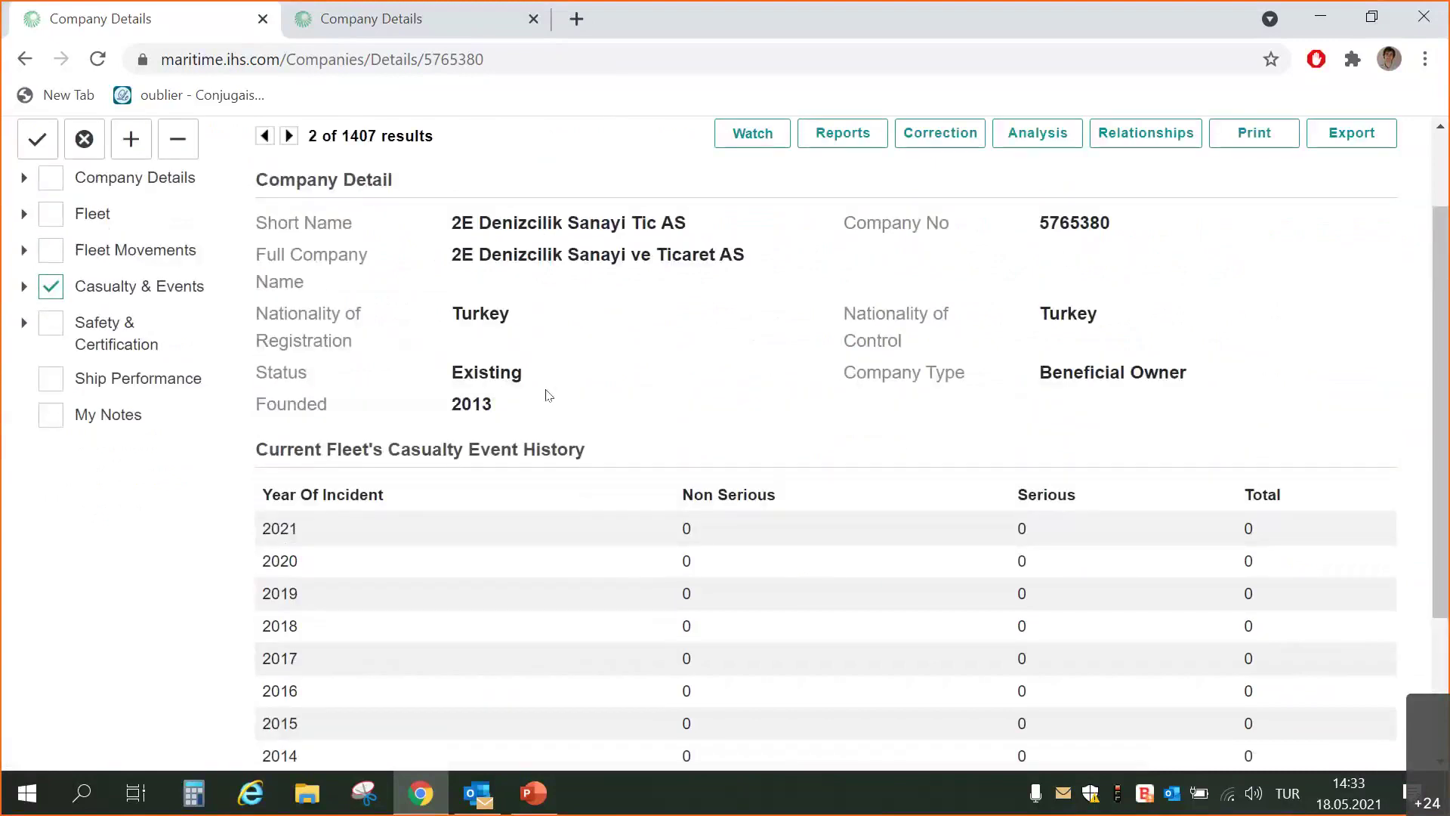
{"action": "scroll", "coordinate": [582, 327], "scroll_direction": "down", "scroll_amount": 3}
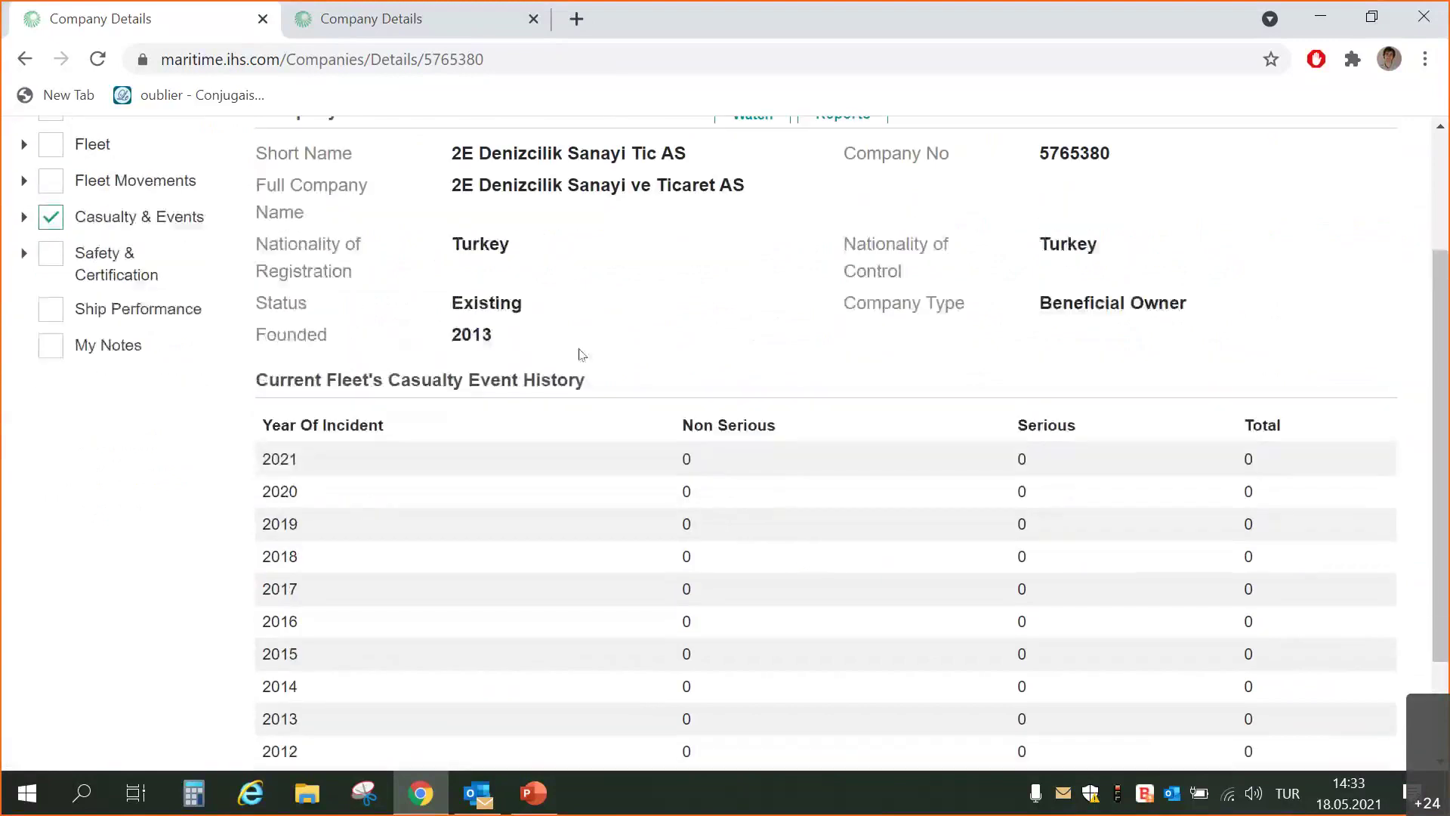
{"action": "scroll", "coordinate": [589, 361], "scroll_direction": "up", "scroll_amount": 3}
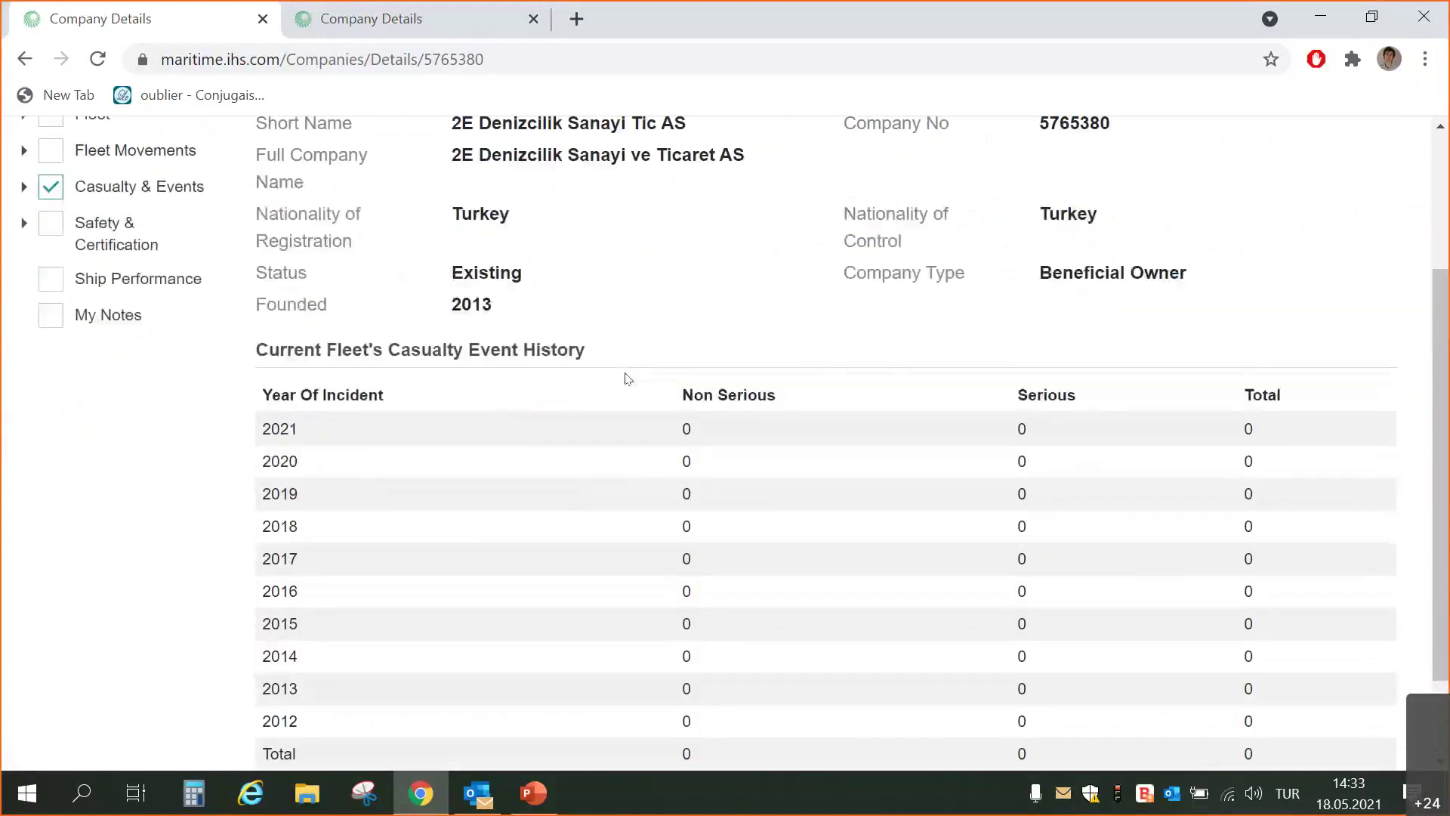
Show Safety & Certification instead of Casualty & Events and examine the DOC certificates and PSC inspection histories
{"action": "left_click", "coordinate": [115, 343]}
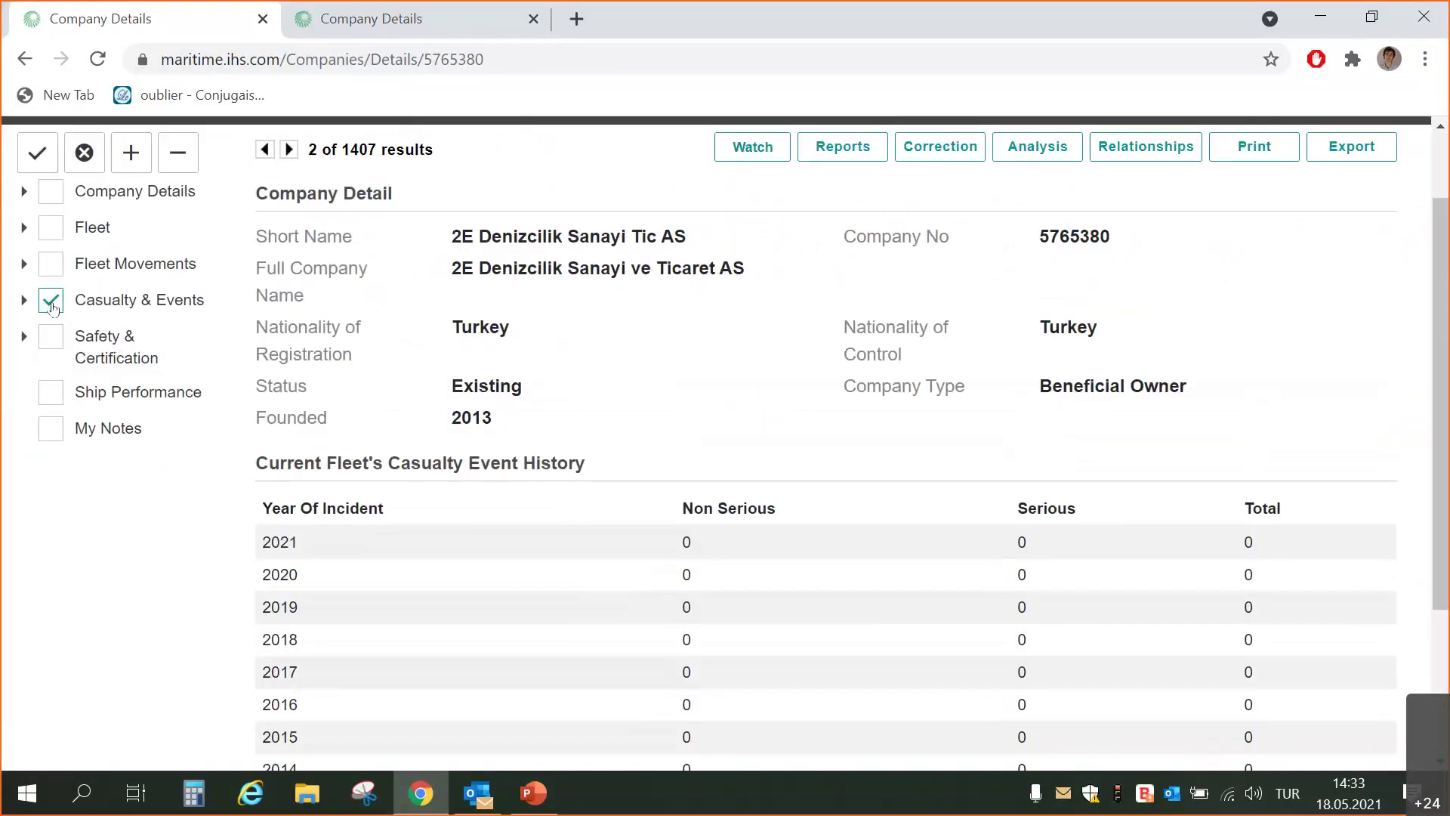
{"action": "scroll", "coordinate": [665, 355], "scroll_direction": "down", "scroll_amount": 4}
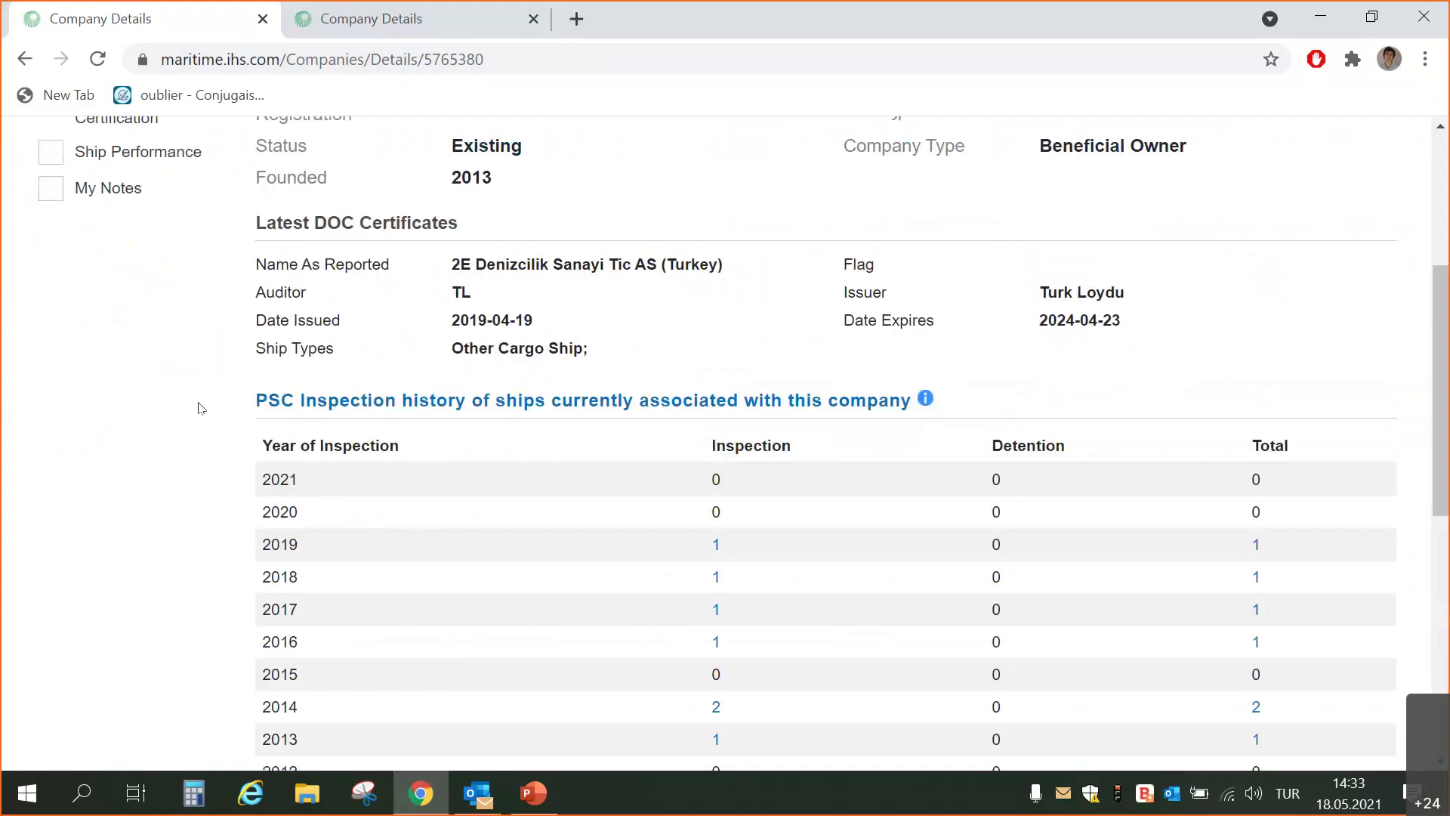
{"action": "scroll", "coordinate": [223, 400], "scroll_direction": "down", "scroll_amount": 1}
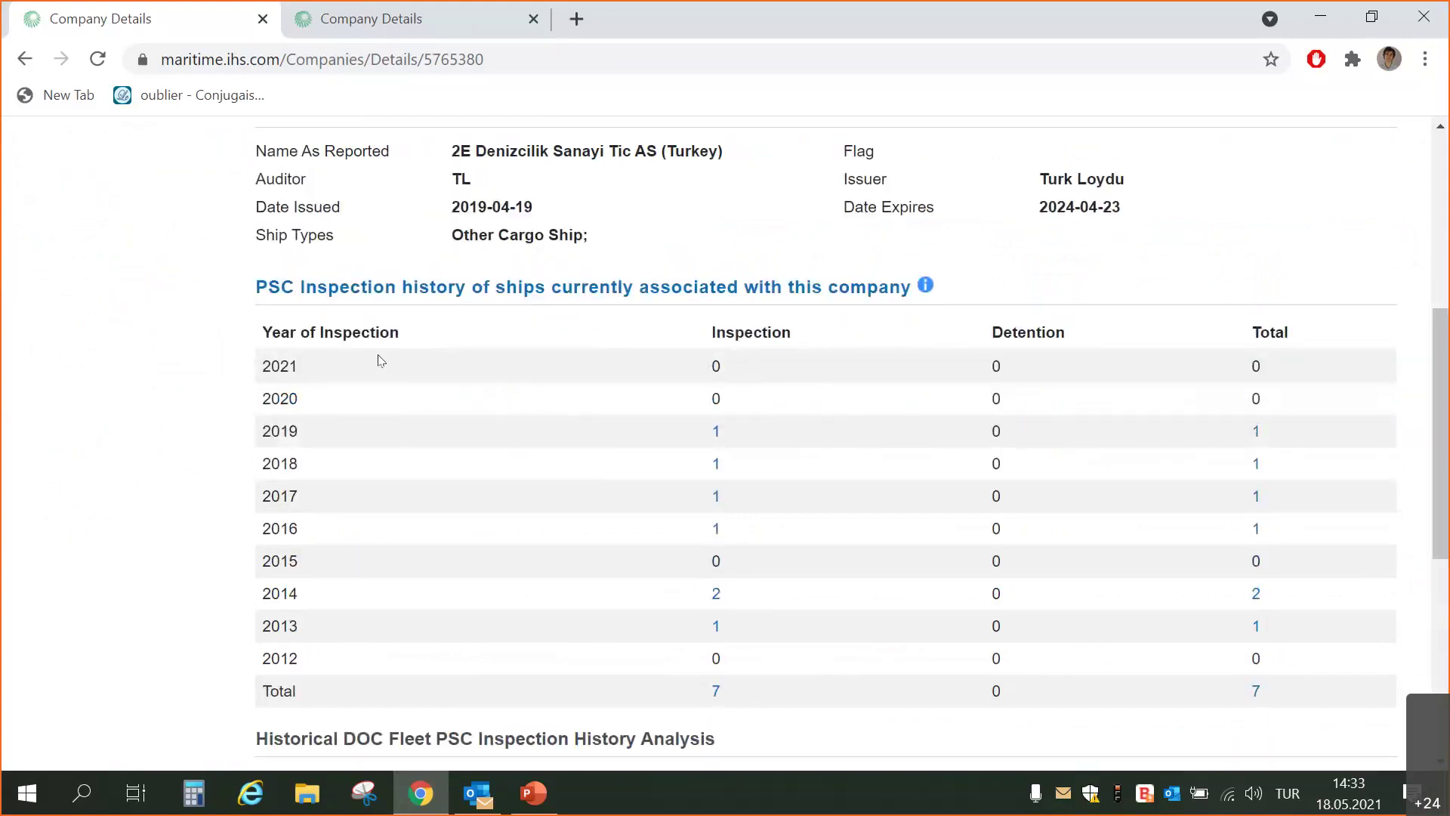
{"action": "scroll", "coordinate": [381, 363], "scroll_direction": "down", "scroll_amount": 6}
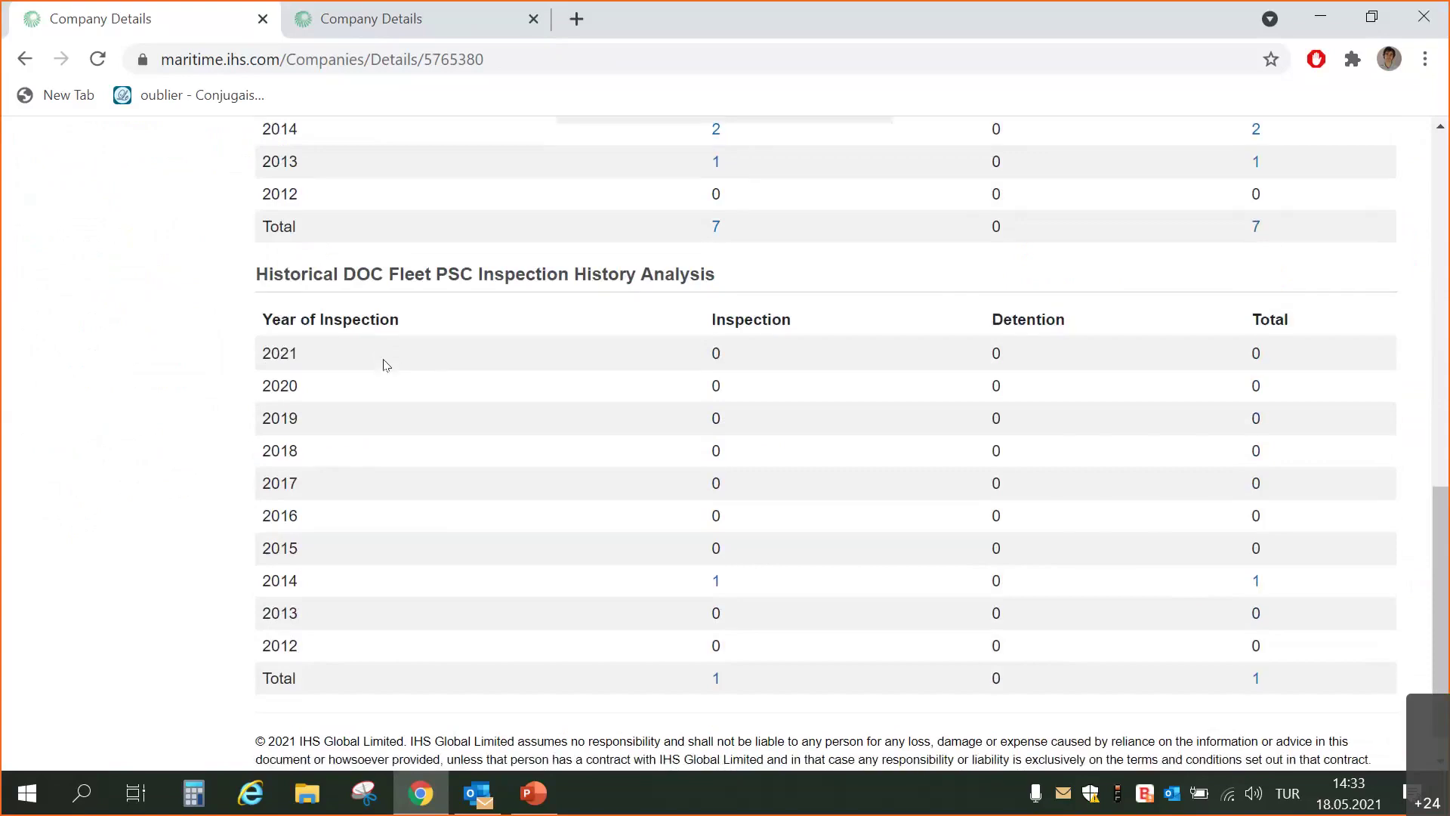
Hide the Safety & Certification section of the company record
{"action": "scroll", "coordinate": [385, 366], "scroll_direction": "up", "scroll_amount": 8}
{"action": "scroll", "coordinate": [385, 366], "scroll_direction": "up", "scroll_amount": 1}
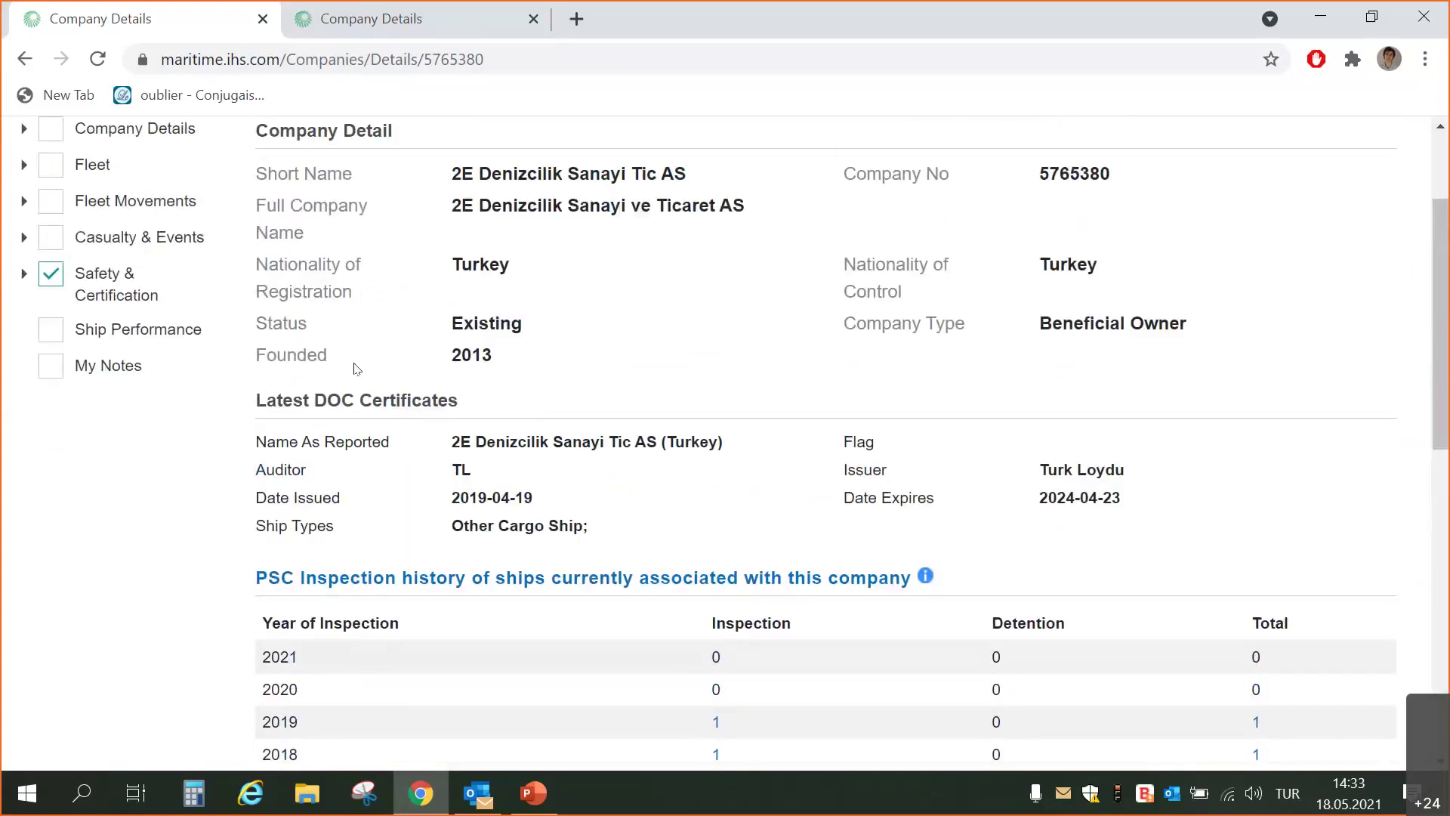
{"action": "left_click", "coordinate": [53, 278]}
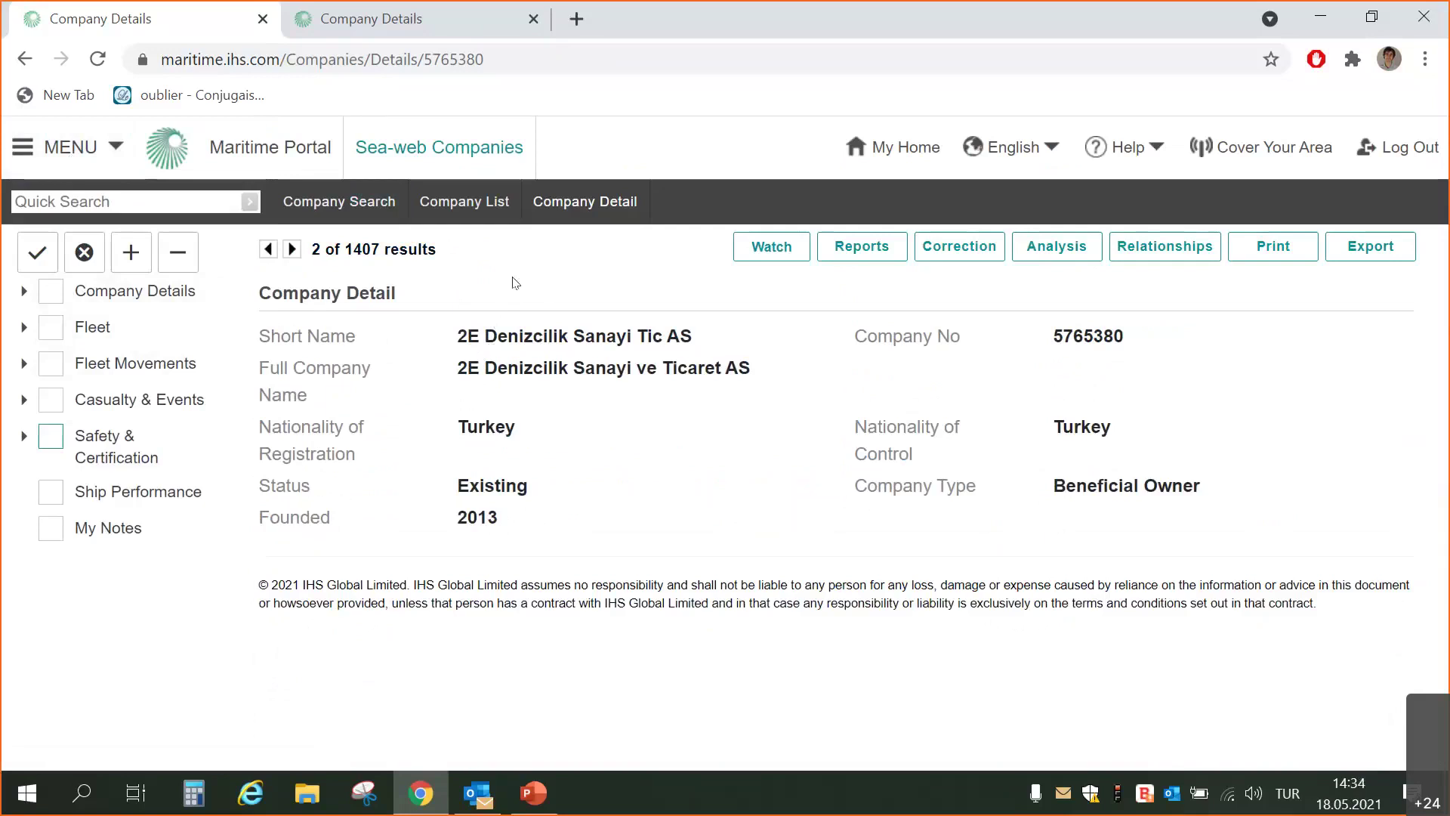
Switch from Sea-web Companies to the Builders search page
{"action": "left_click", "coordinate": [70, 148]}
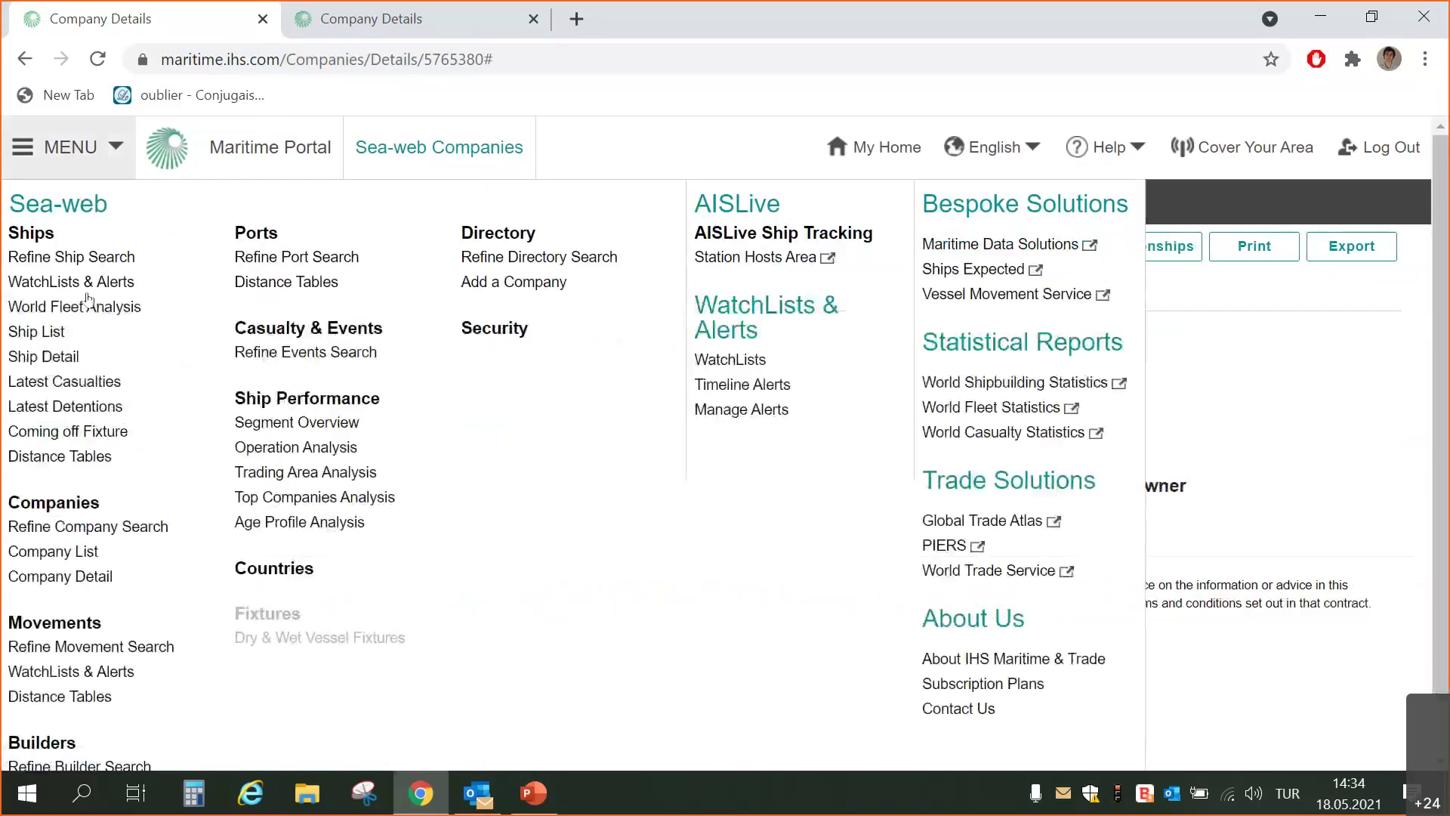
{"action": "scroll", "coordinate": [162, 392], "scroll_direction": "down", "scroll_amount": 1}
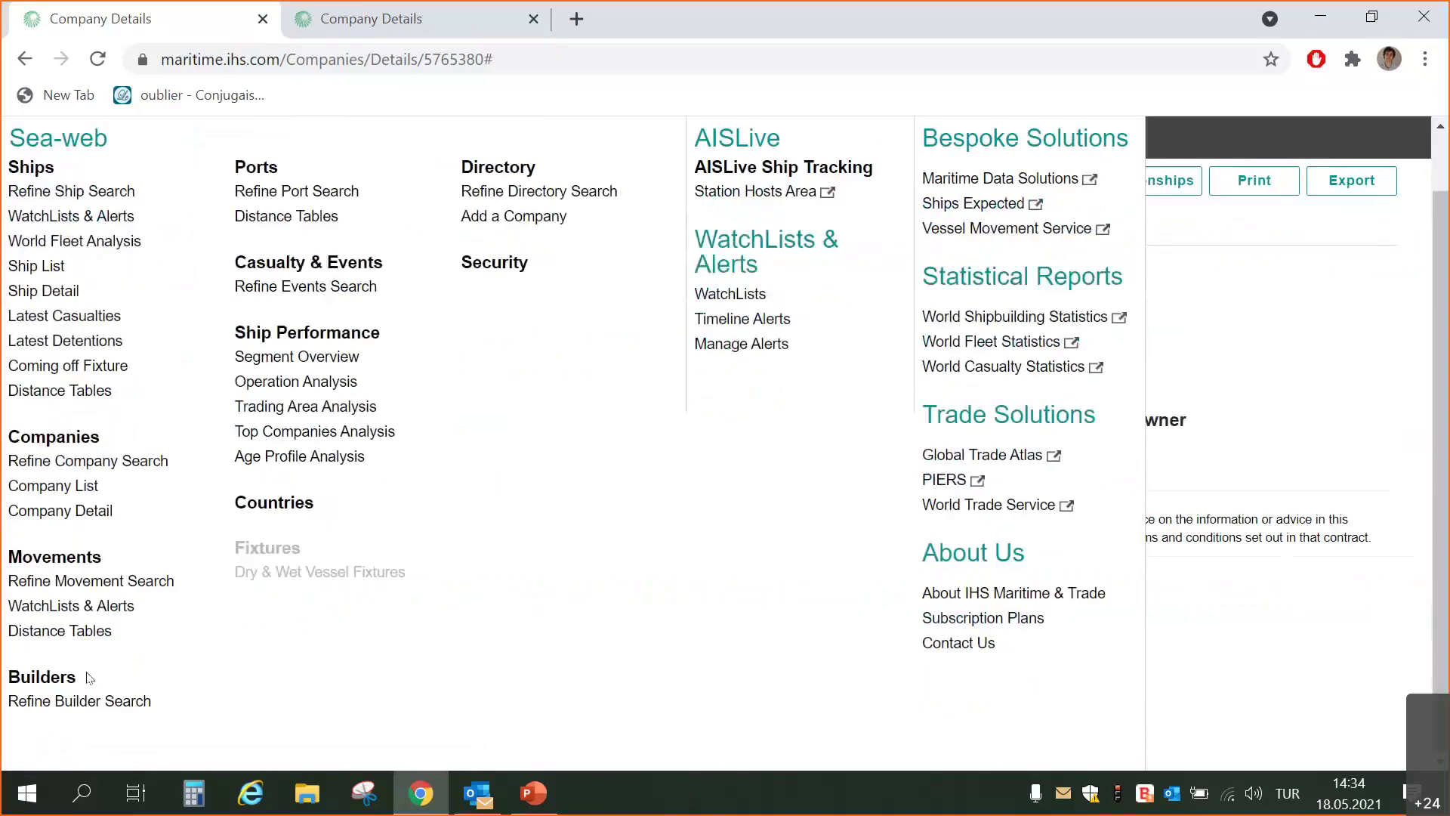
{"action": "left_click", "coordinate": [44, 683]}
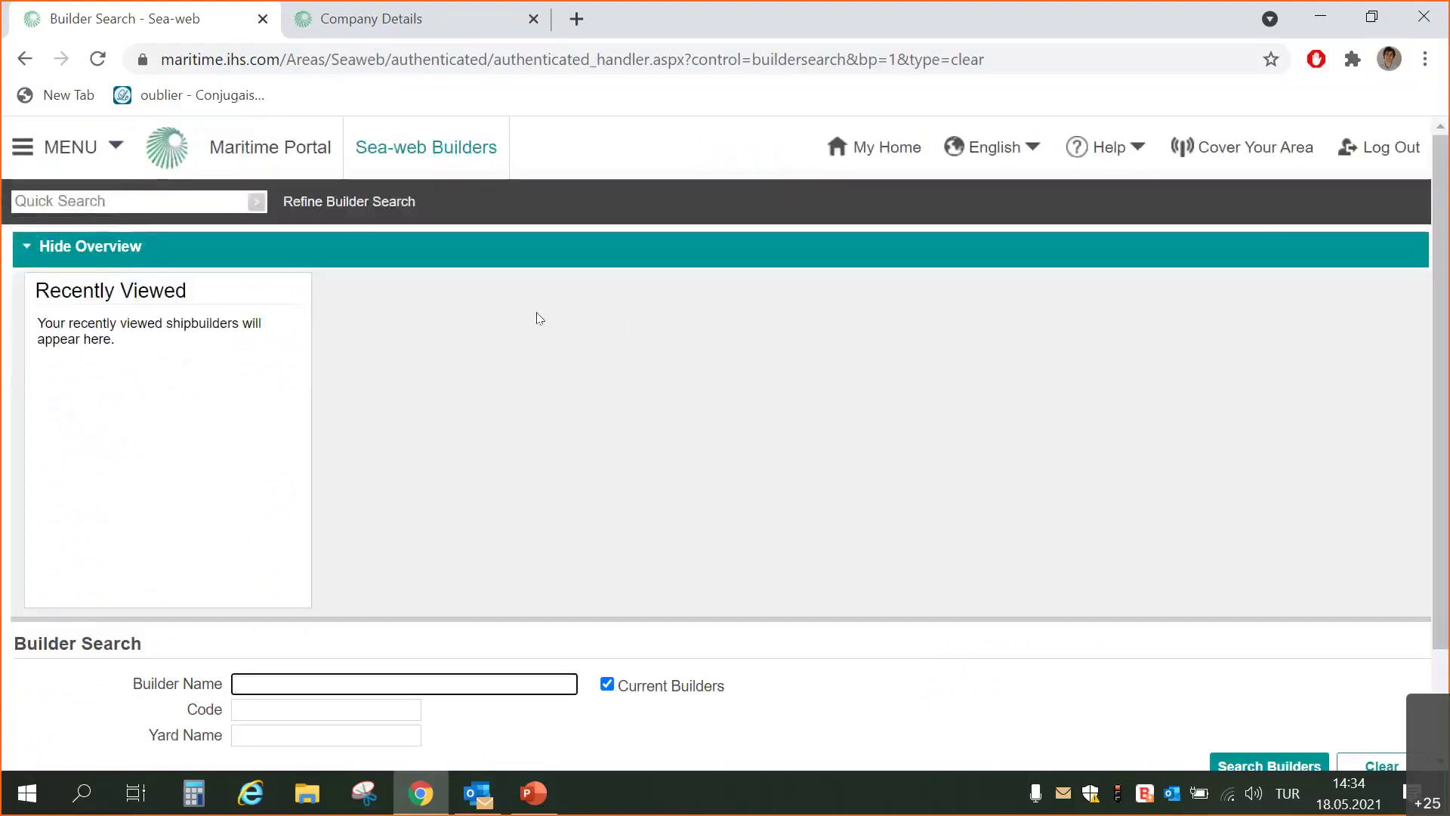
Expand the Location/Orderbook and Display Fields sections of the builder search form and review their options
{"action": "scroll", "coordinate": [578, 316], "scroll_direction": "down", "scroll_amount": 2}
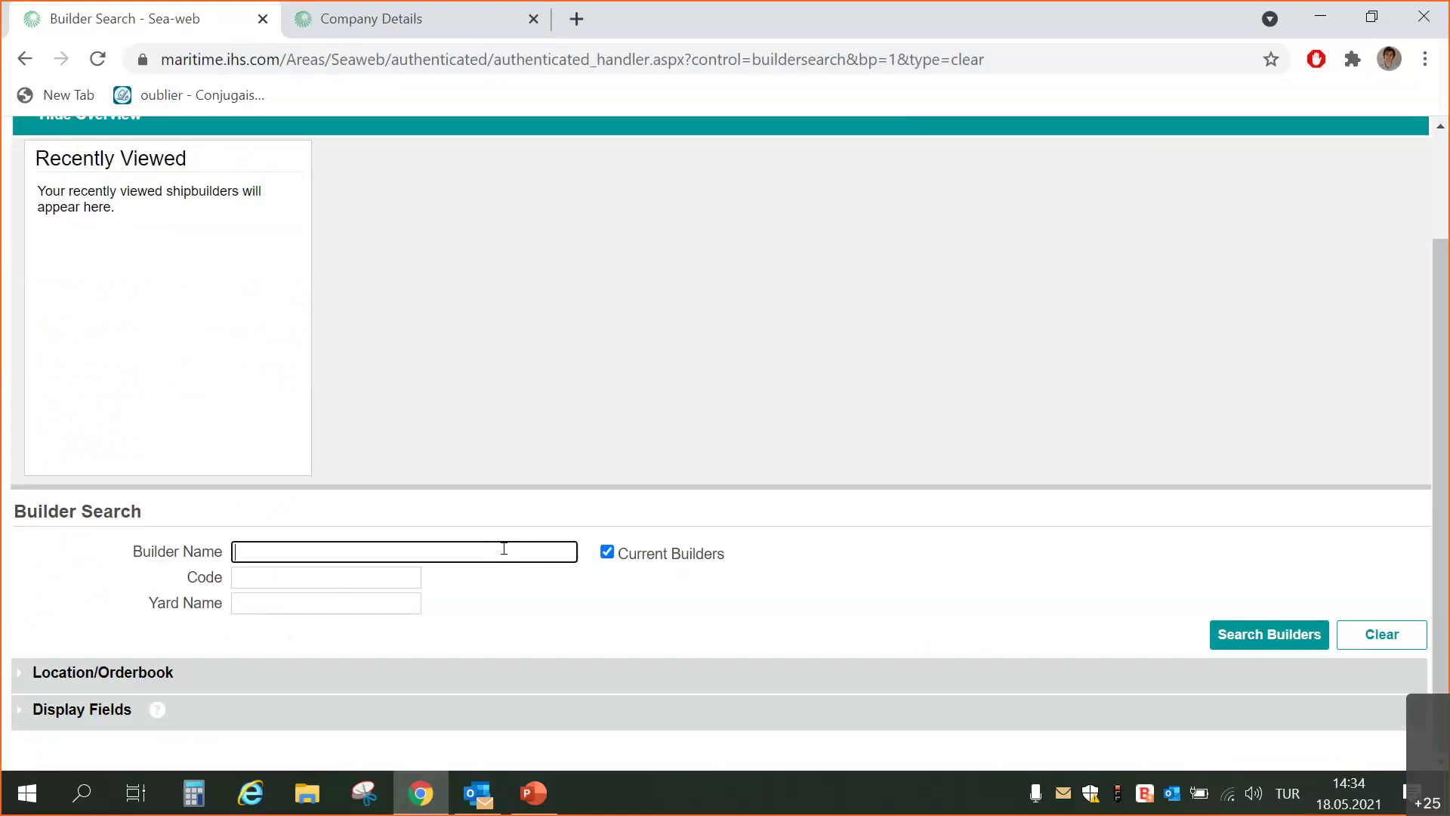
{"action": "left_click", "coordinate": [98, 673]}
{"action": "scroll", "coordinate": [412, 484], "scroll_direction": "down", "scroll_amount": 4}
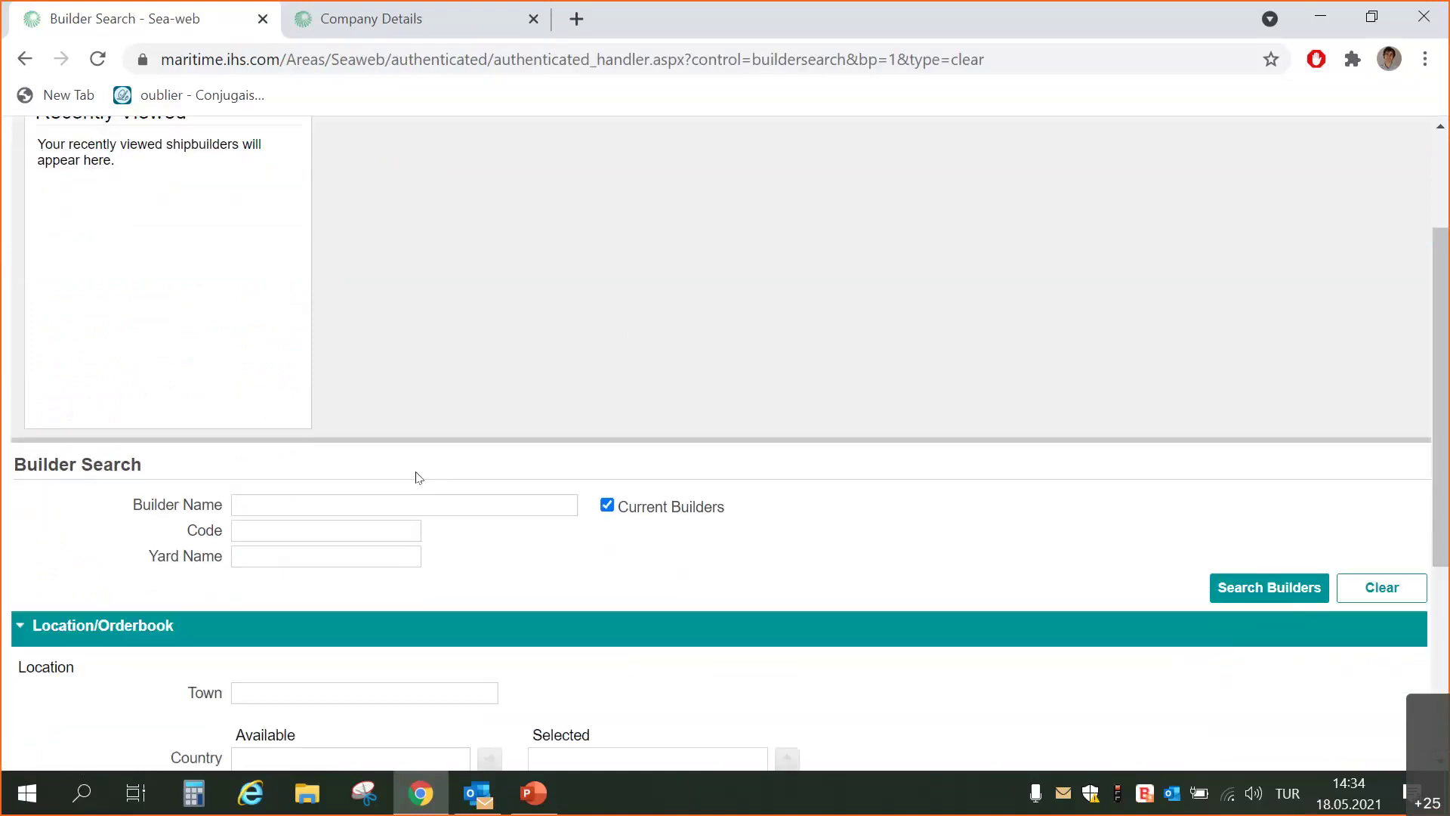
{"action": "scroll", "coordinate": [396, 515], "scroll_direction": "down", "scroll_amount": 4}
{"action": "scroll", "coordinate": [113, 566], "scroll_direction": "down", "scroll_amount": 1}
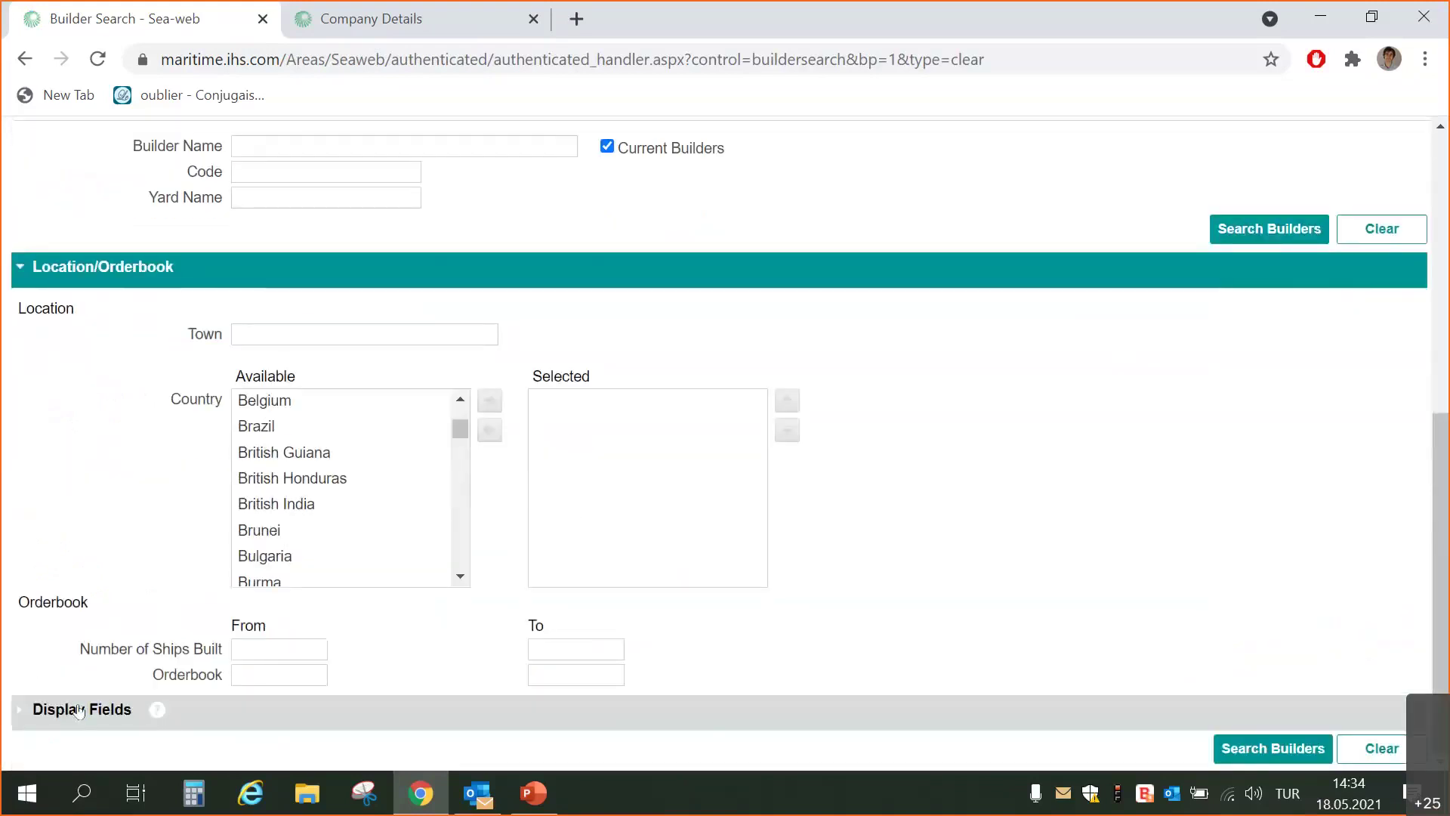
{"action": "scroll", "coordinate": [156, 607], "scroll_direction": "down", "scroll_amount": 1}
{"action": "scroll", "coordinate": [189, 620], "scroll_direction": "down", "scroll_amount": 2}
{"action": "scroll", "coordinate": [949, 357], "scroll_direction": "up", "scroll_amount": 4}
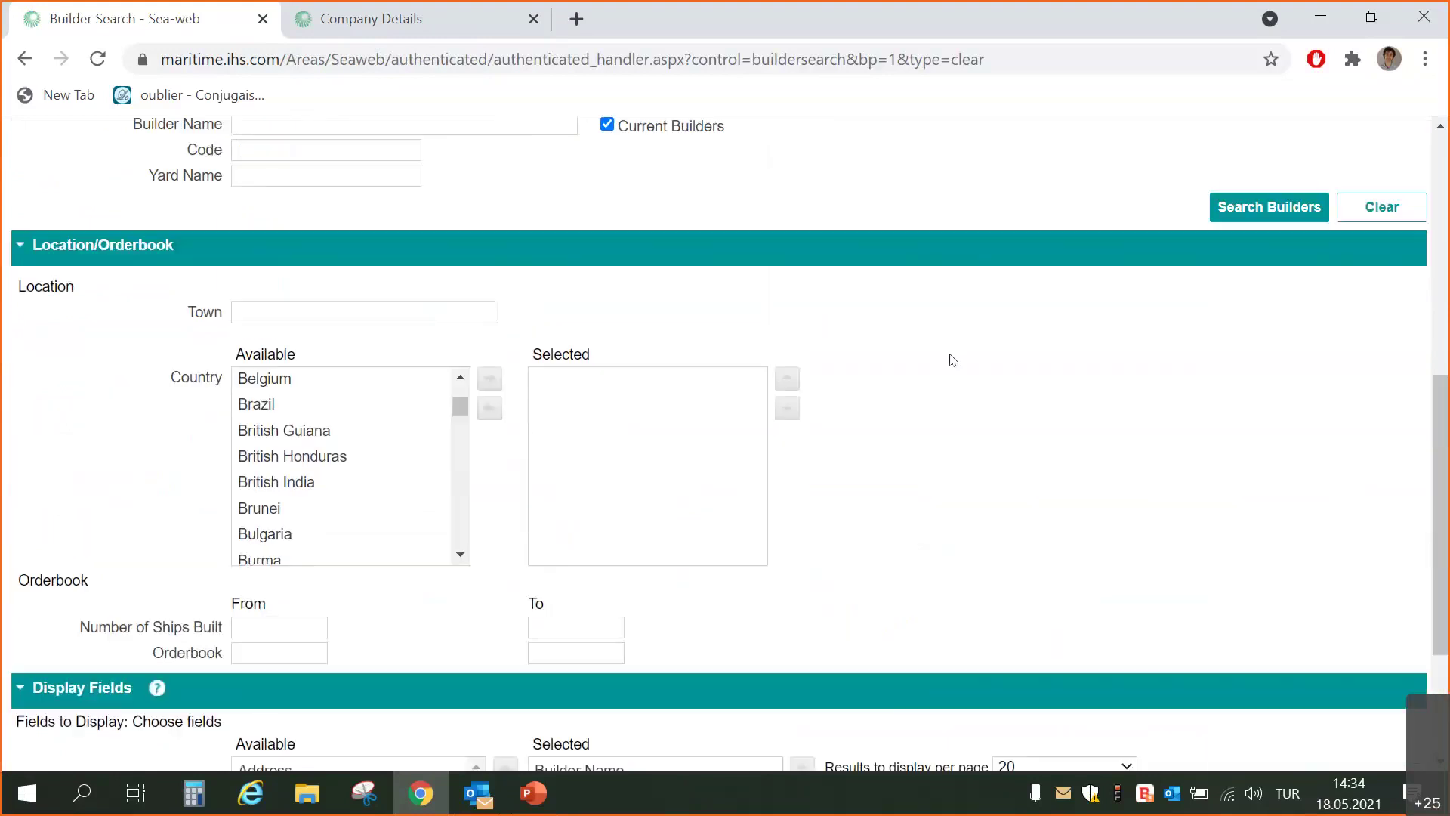
Add Turkey to the selected countries of the builder search
{"action": "scroll", "coordinate": [339, 518], "scroll_direction": "down", "scroll_amount": 1}
{"action": "scroll", "coordinate": [301, 561], "scroll_direction": "down", "scroll_amount": 1}
{"action": "scroll", "coordinate": [354, 554], "scroll_direction": "down", "scroll_amount": 3}
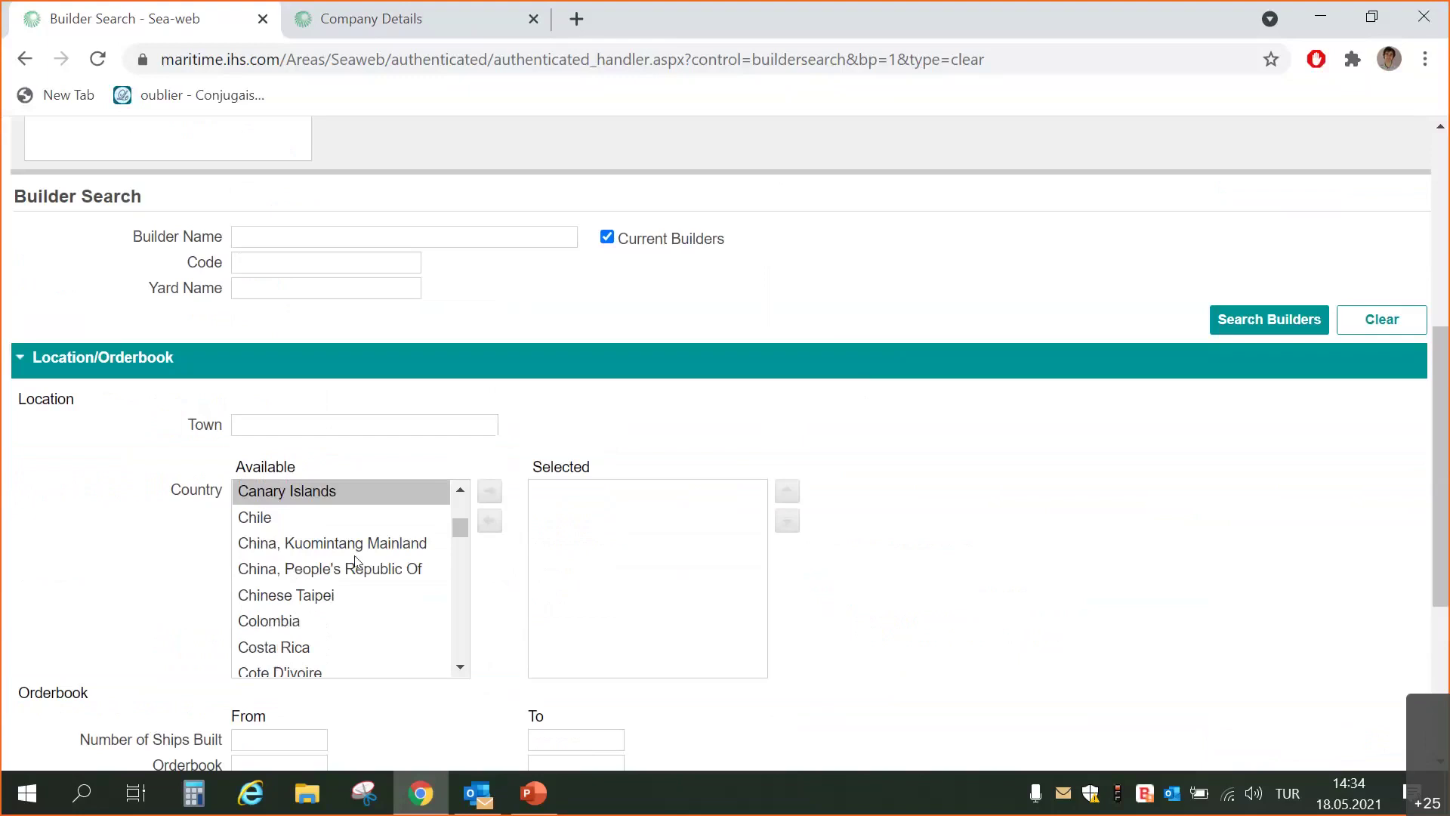
{"action": "left_click", "coordinate": [340, 665]}
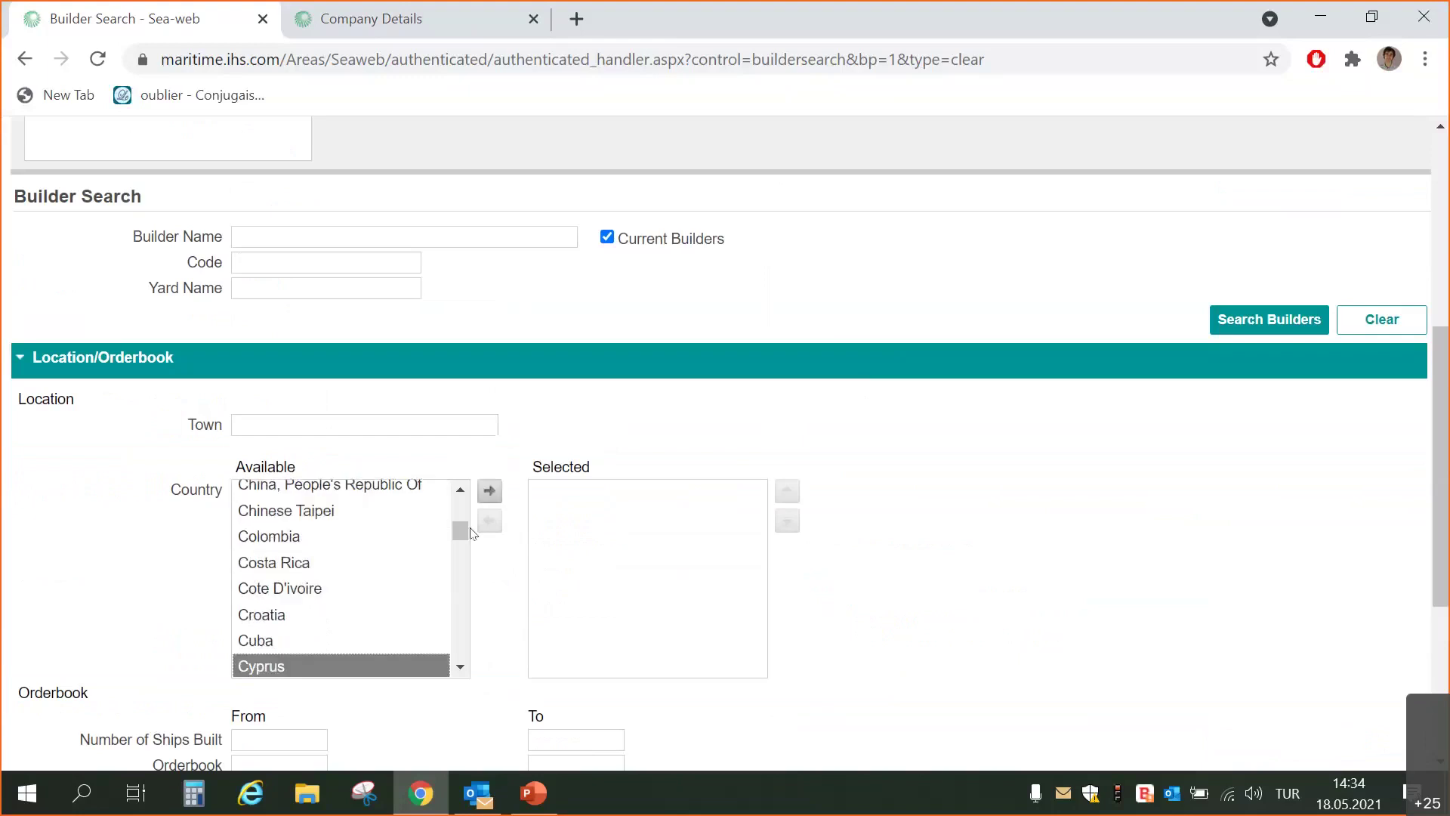
{"action": "scroll", "coordinate": [412, 627], "scroll_direction": "down", "scroll_amount": 20}
{"action": "left_click", "coordinate": [337, 604]}
{"action": "left_click", "coordinate": [490, 491]}
Add Ships Built to the selected display fields and run the builder search
{"action": "scroll", "coordinate": [936, 417], "scroll_direction": "down", "scroll_amount": 5}
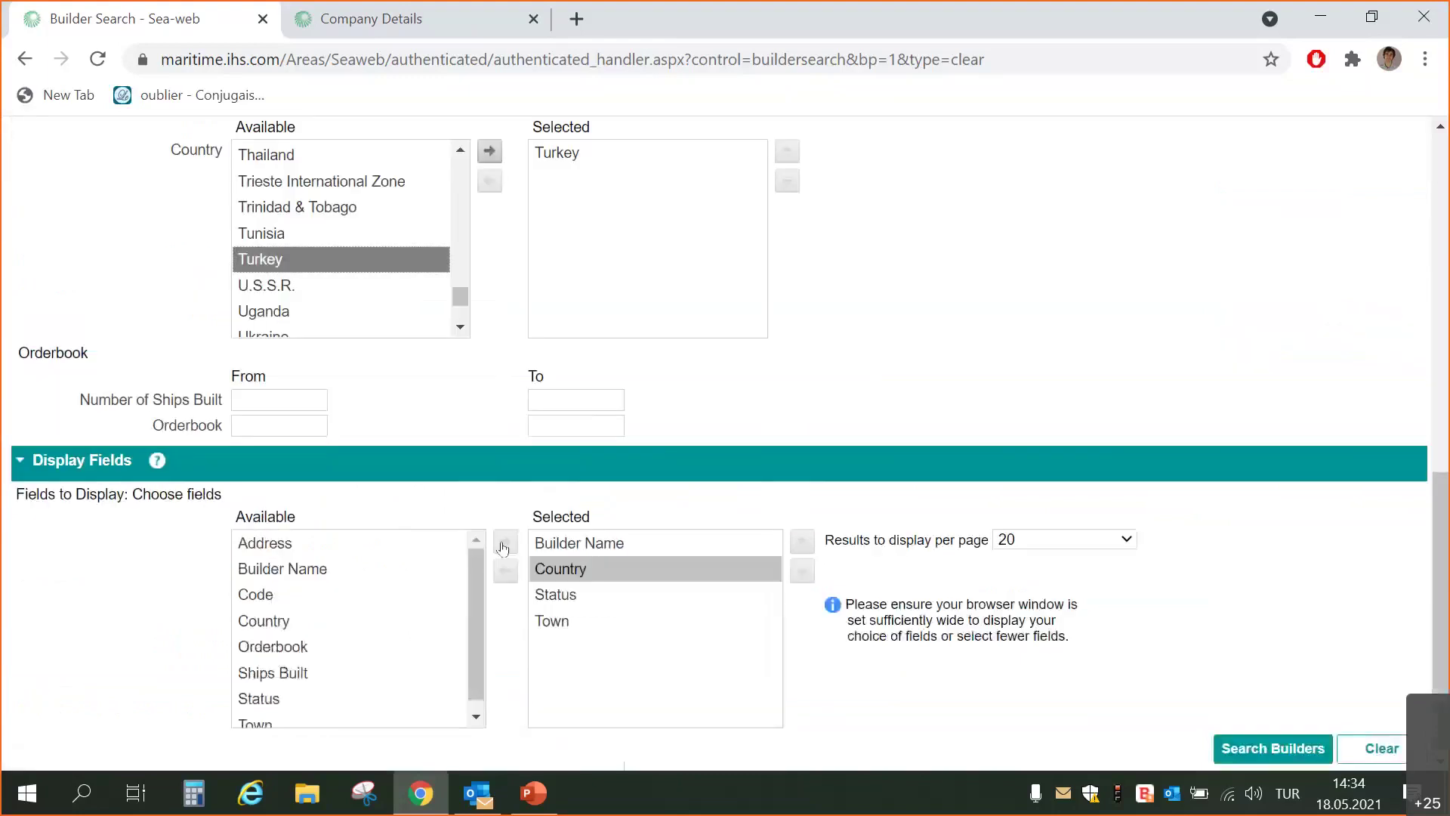
{"action": "left_click", "coordinate": [378, 640]}
{"action": "left_click", "coordinate": [358, 658]}
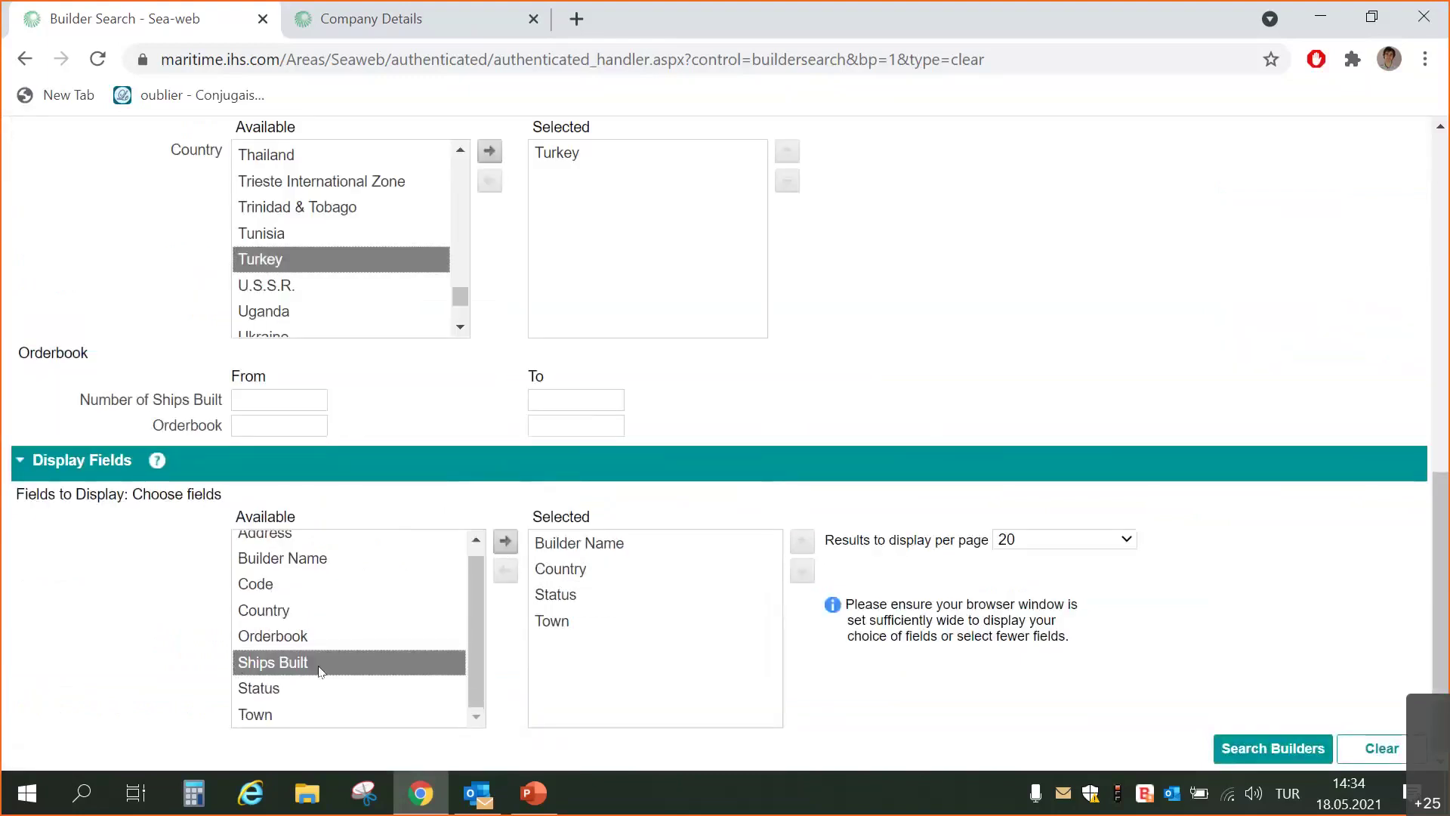
{"action": "left_click", "coordinate": [504, 541]}
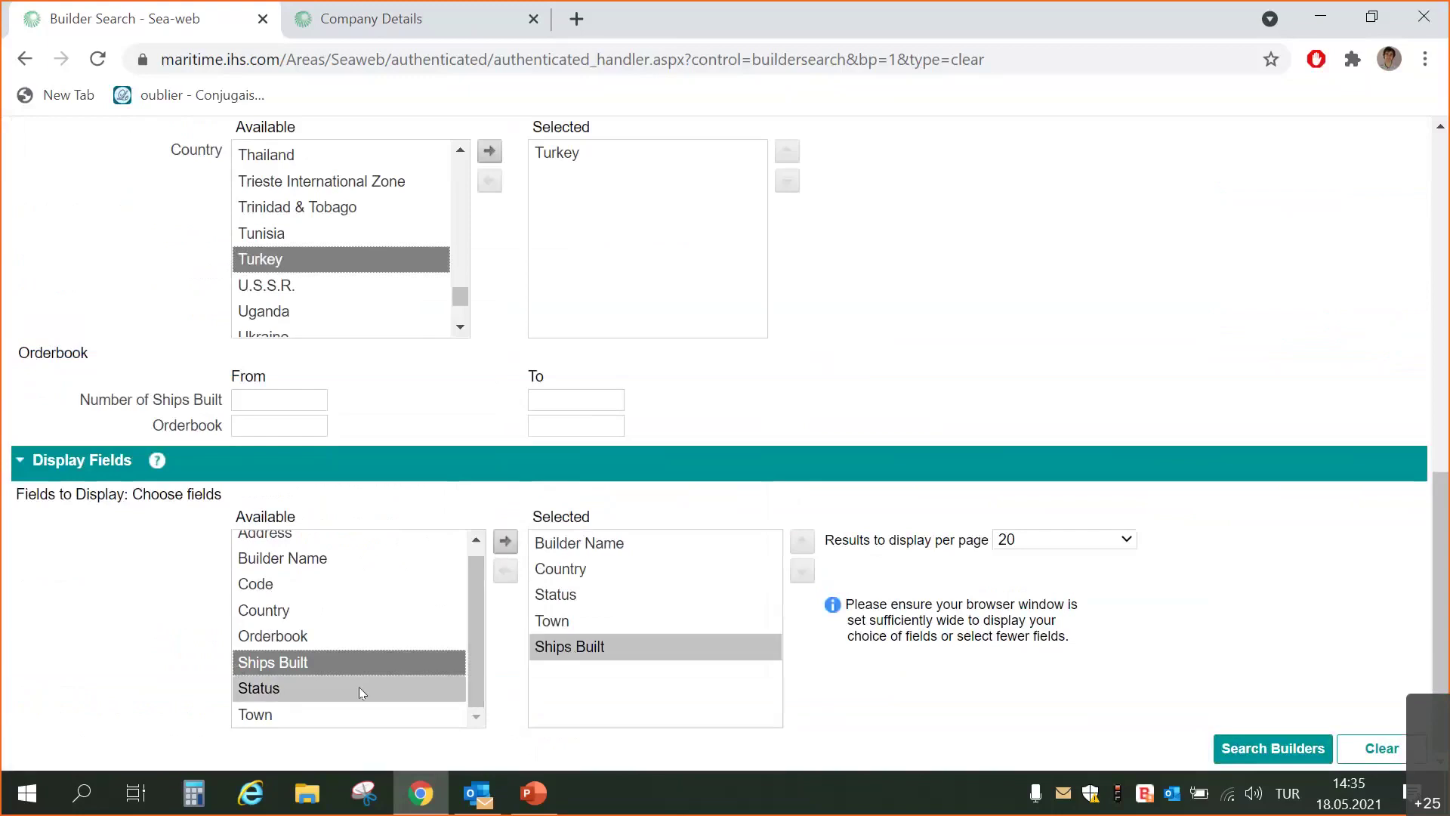
{"action": "scroll", "coordinate": [388, 652], "scroll_direction": "up", "scroll_amount": 5}
{"action": "scroll", "coordinate": [428, 665], "scroll_direction": "down", "scroll_amount": 5}
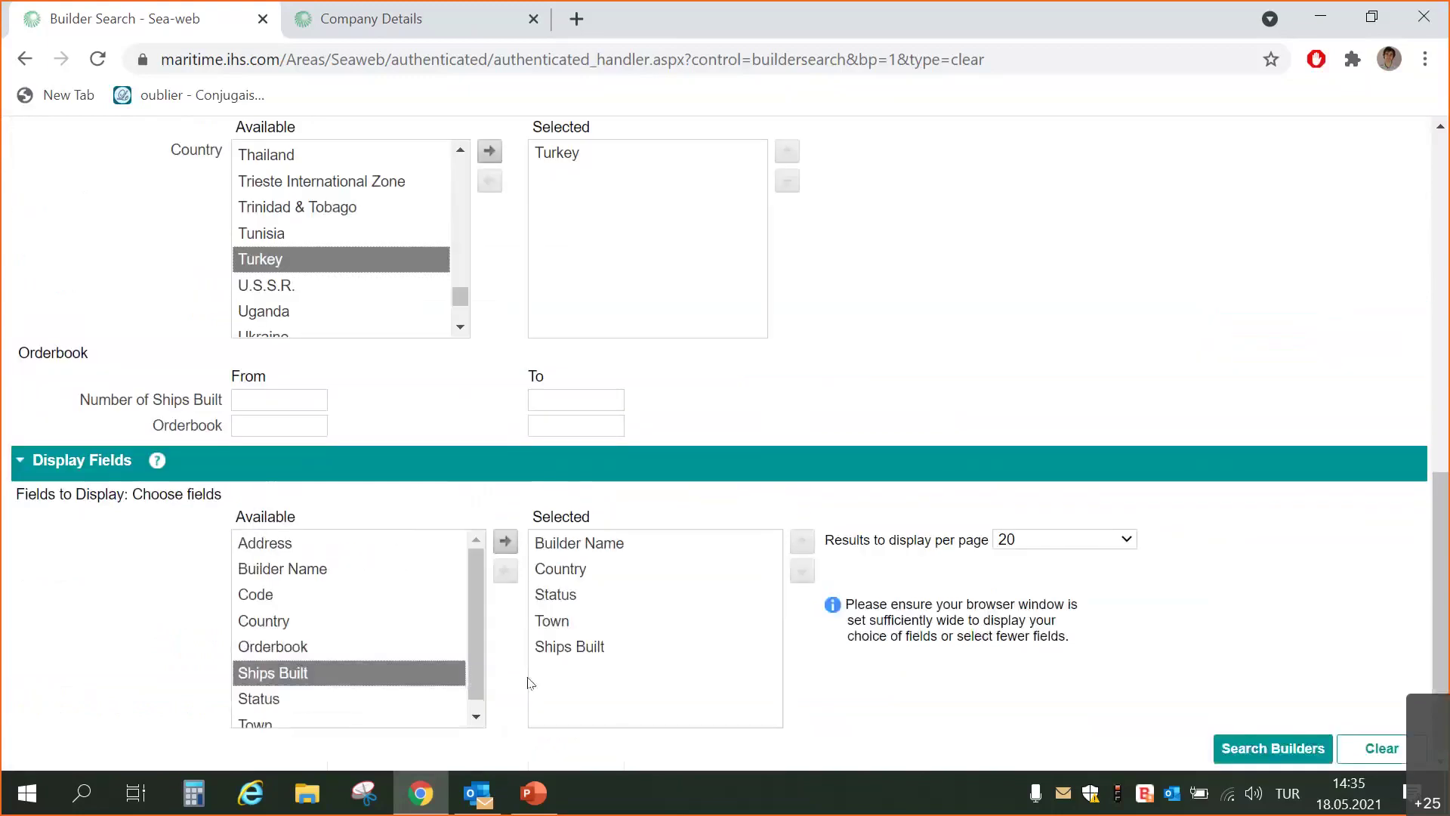
{"action": "left_click", "coordinate": [1276, 747]}
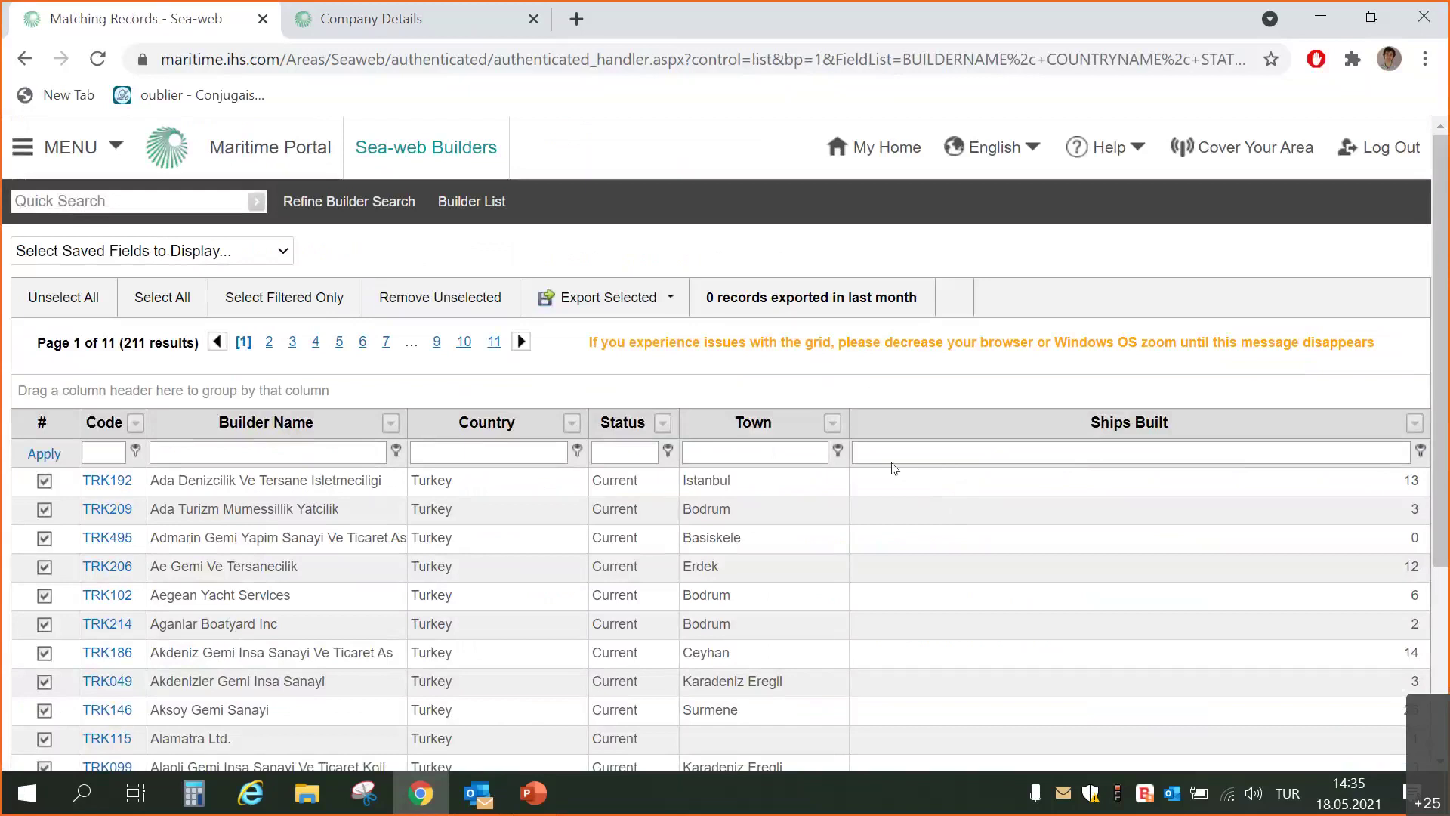
Look through the builder results and sort them by Ships Built in descending order
{"action": "scroll", "coordinate": [837, 512], "scroll_direction": "down", "scroll_amount": 1}
{"action": "scroll", "coordinate": [838, 512], "scroll_direction": "down", "scroll_amount": 3}
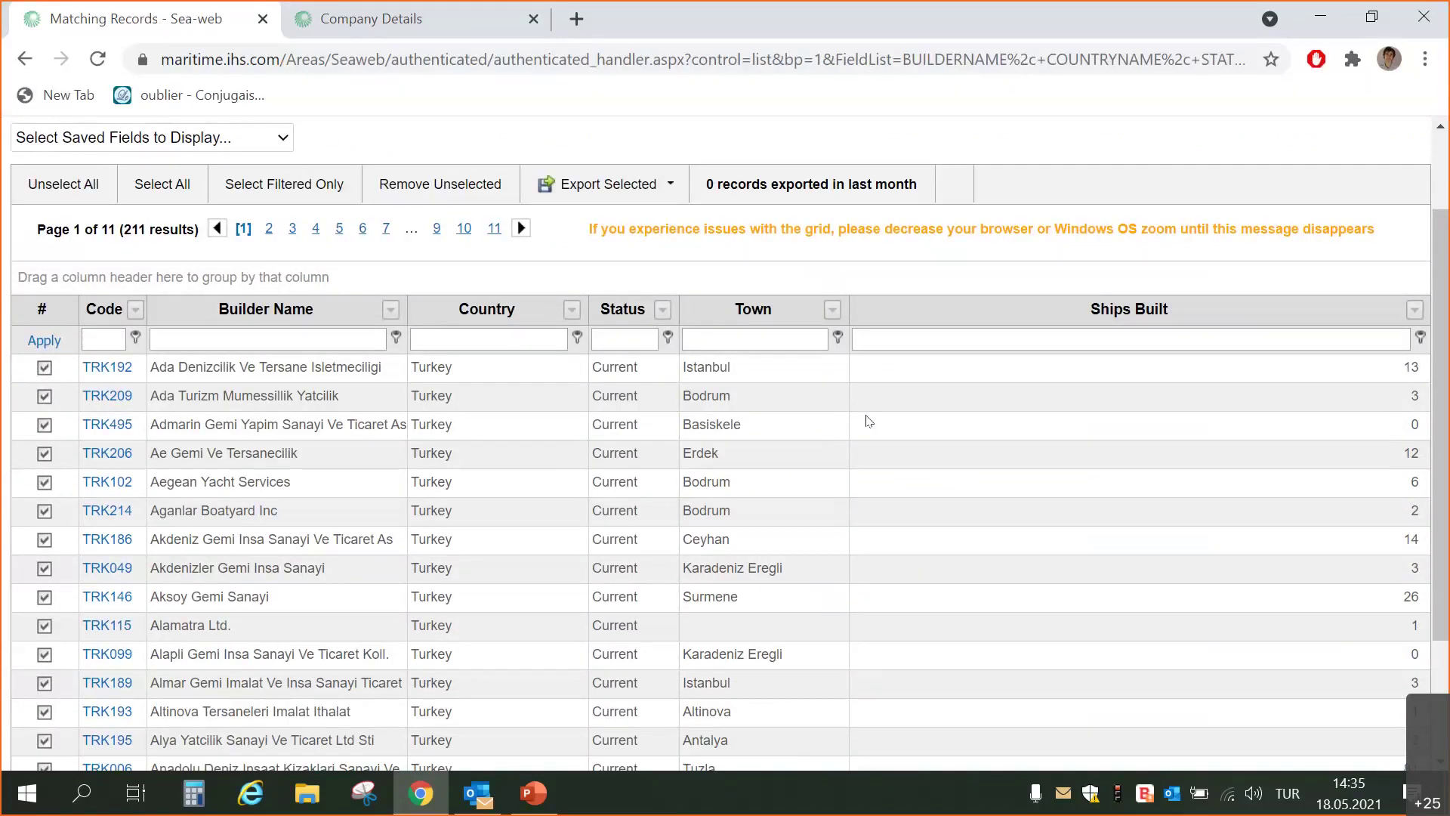
{"action": "scroll", "coordinate": [868, 421], "scroll_direction": "down", "scroll_amount": 2}
{"action": "scroll", "coordinate": [868, 421], "scroll_direction": "up", "scroll_amount": 2}
{"action": "left_click", "coordinate": [1364, 313]}
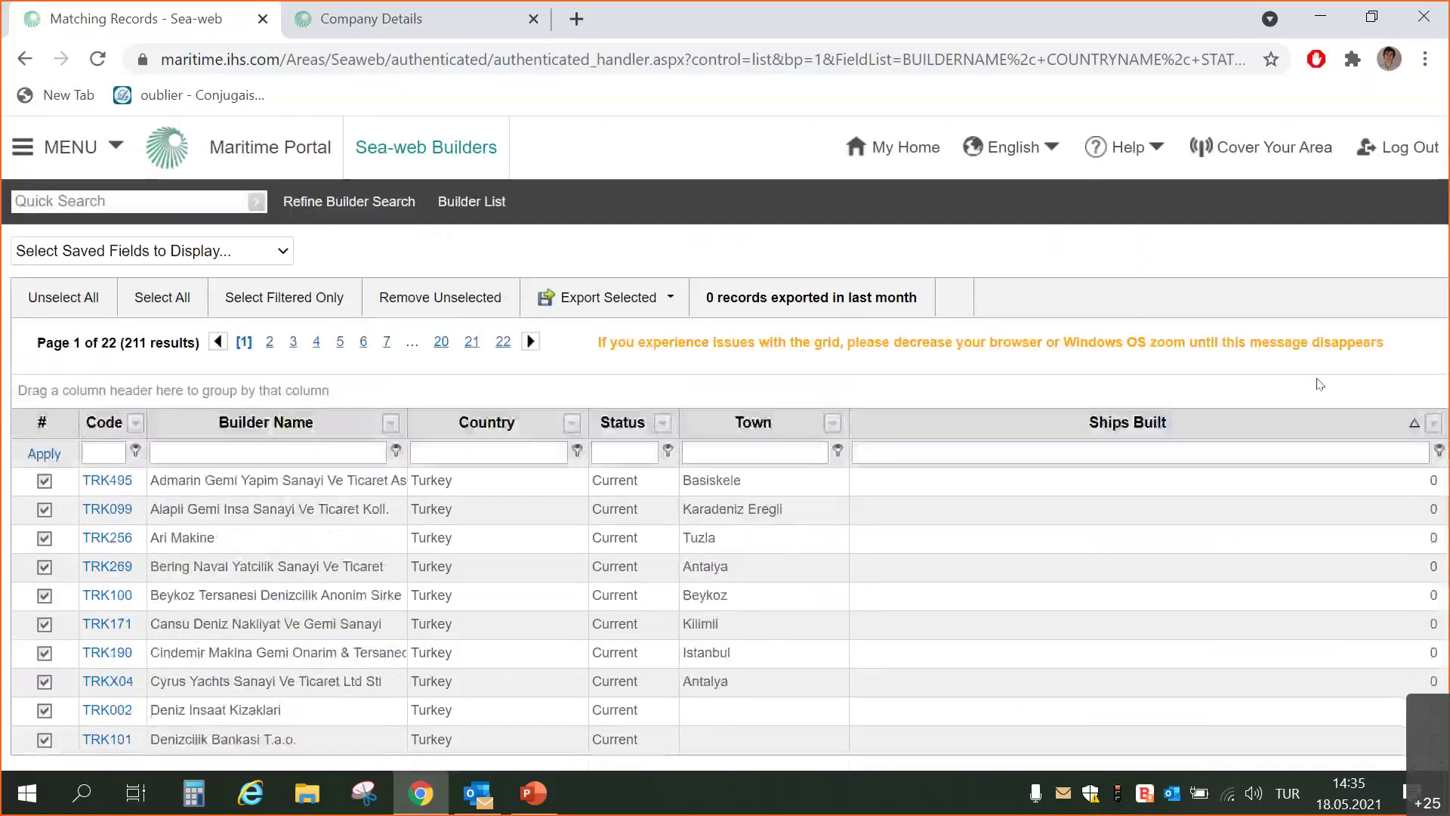
{"action": "left_click", "coordinate": [1277, 421]}
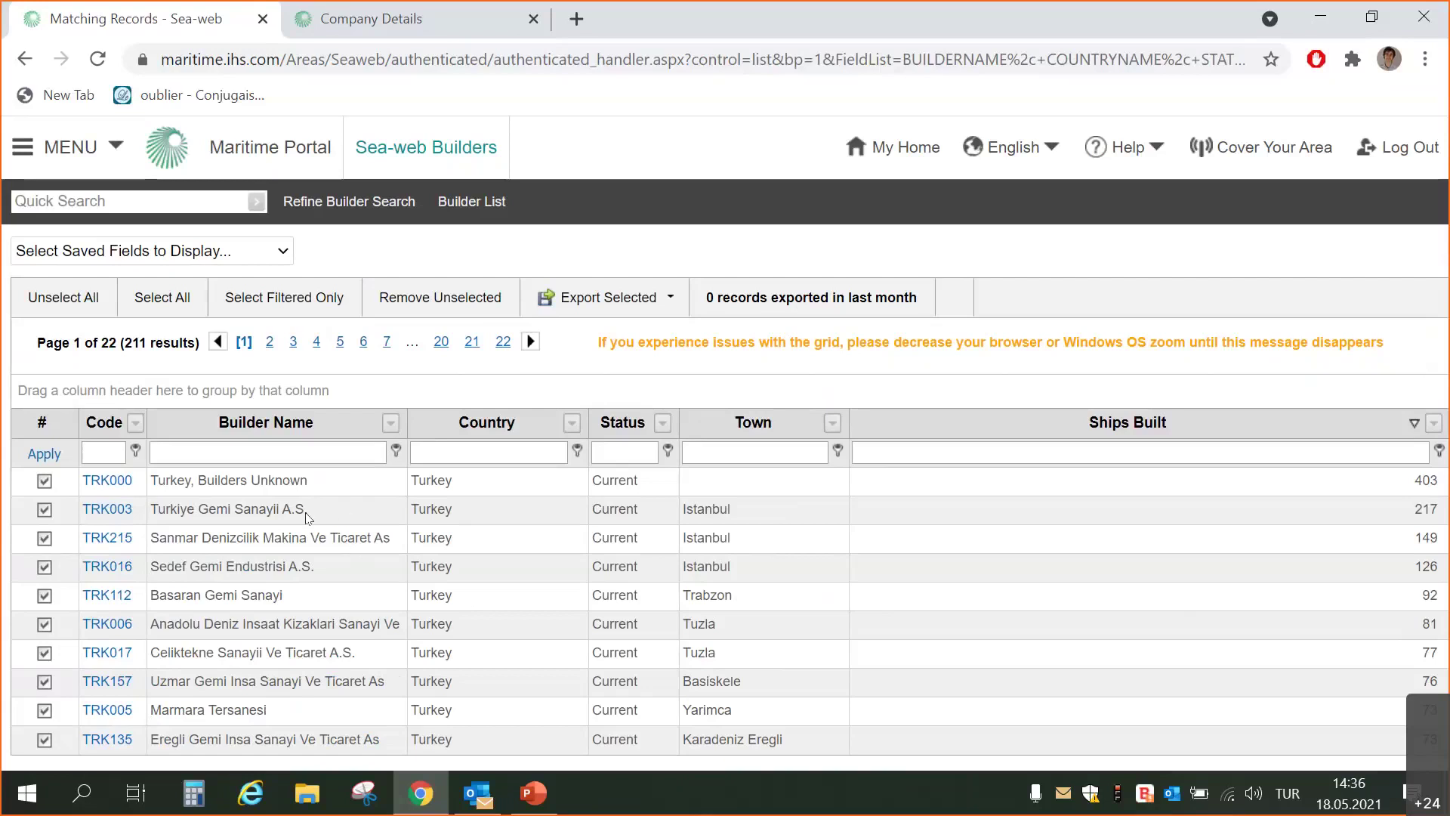
Open the record of Turkey, Builders Unknown (TRK000) and return to the builder results list
{"action": "left_click", "coordinate": [112, 489]}
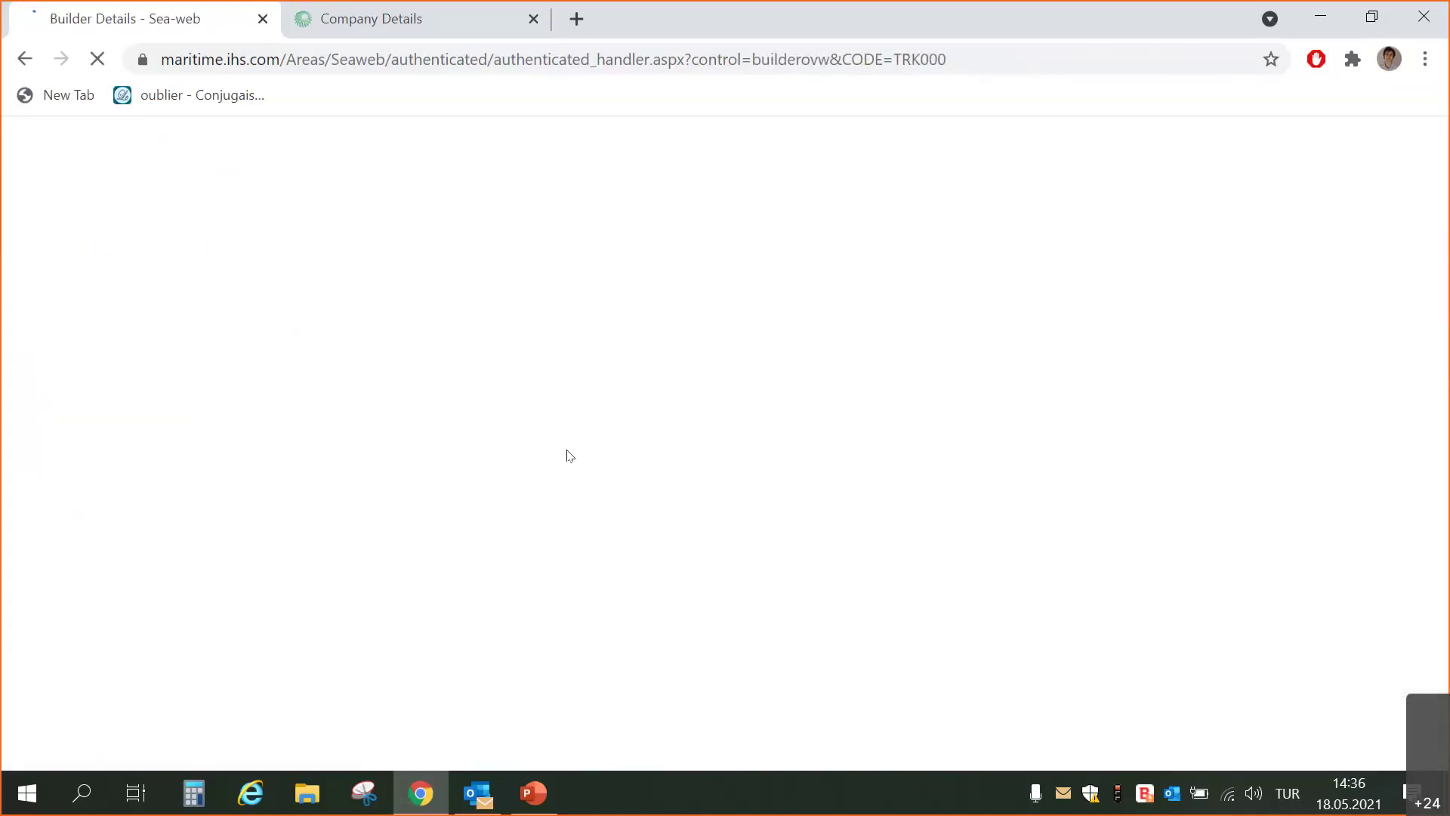
{"action": "key", "text": "alt+Left"}
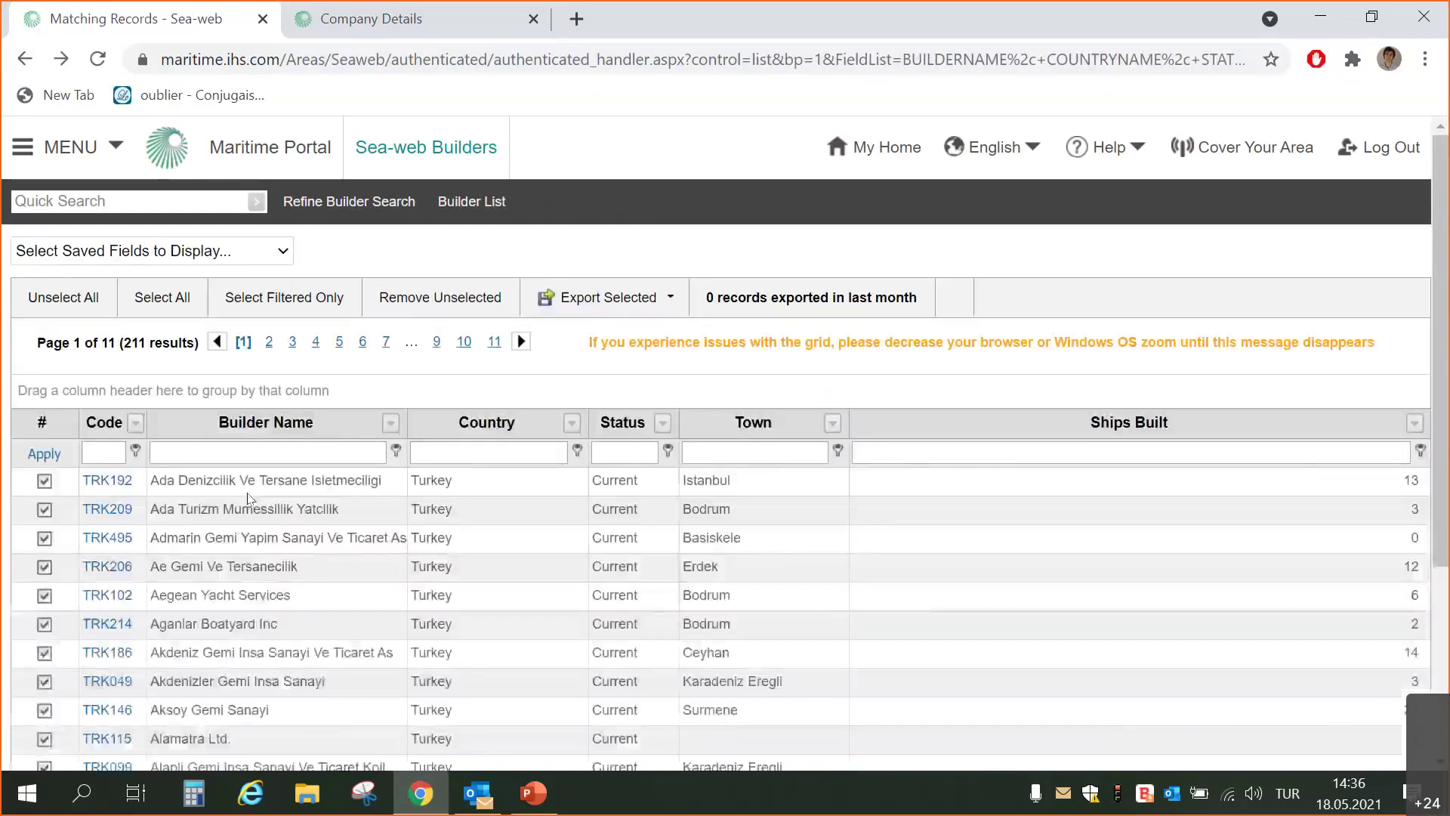
Open the TRK495 builder record and display its Addresses, History, Associations, Built Fleet and Orderbook sections
{"action": "left_click", "coordinate": [242, 502]}
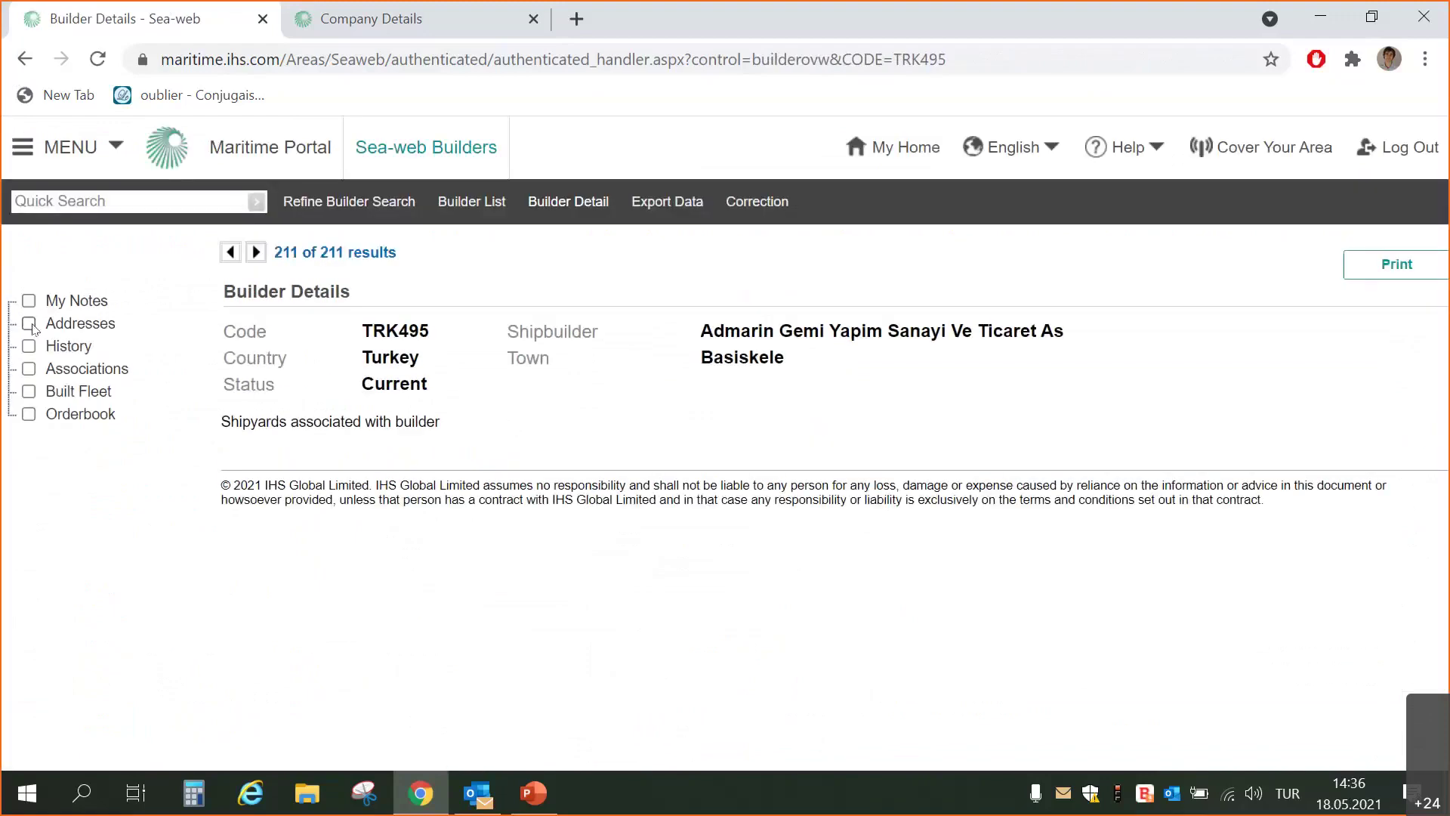
{"action": "left_click", "coordinate": [28, 324]}
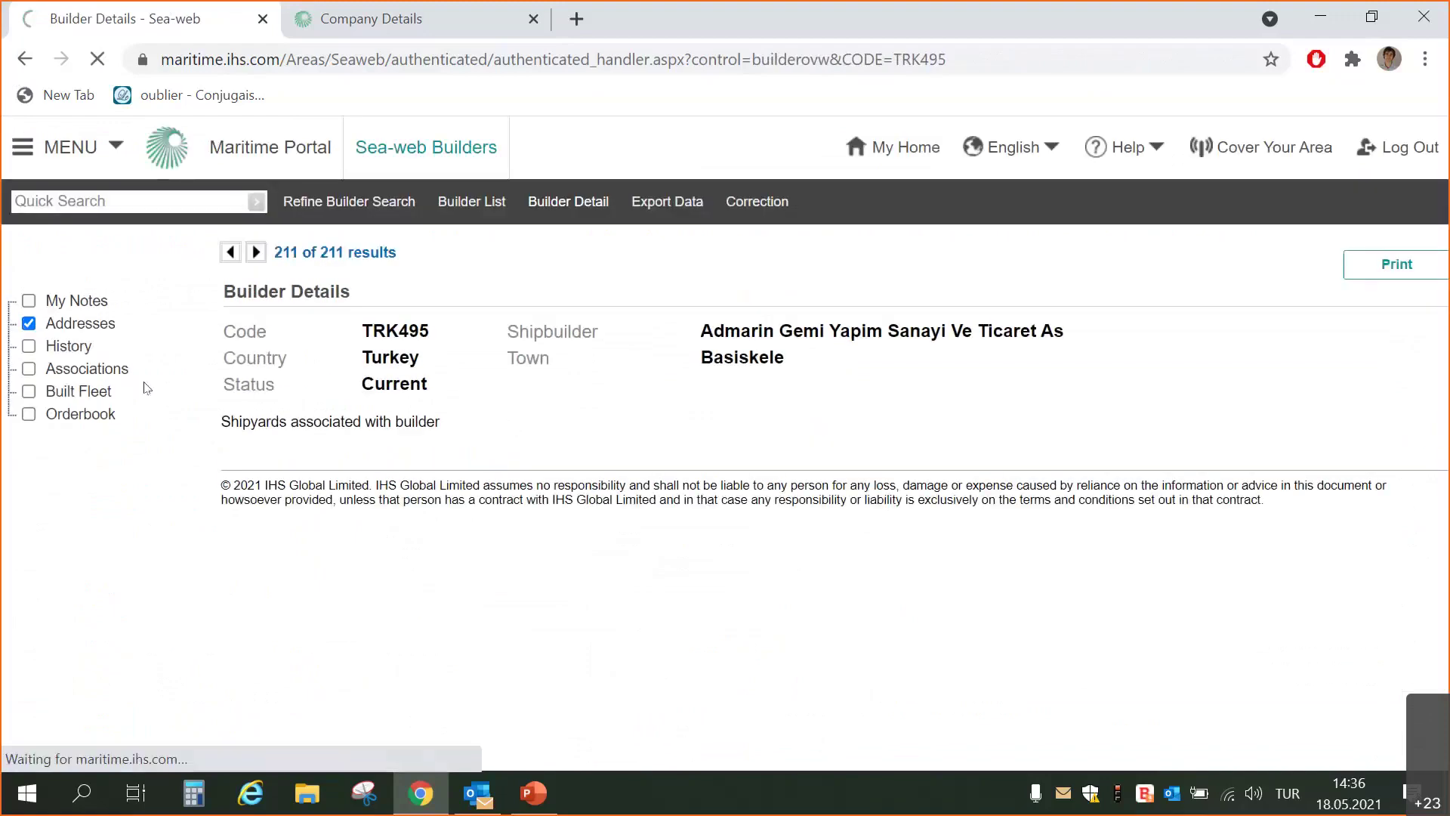
{"action": "left_click", "coordinate": [29, 349]}
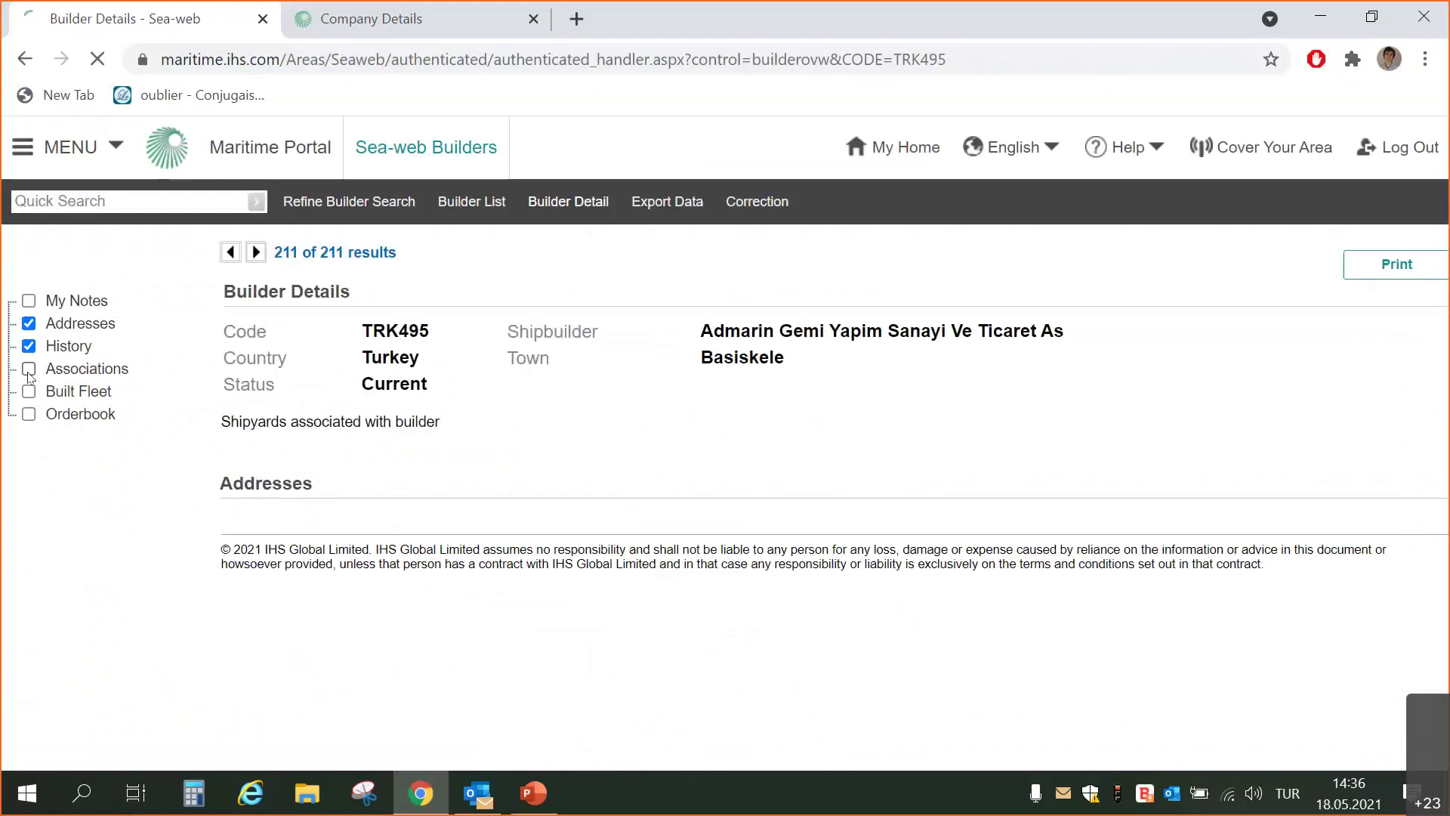
{"action": "left_click", "coordinate": [29, 369]}
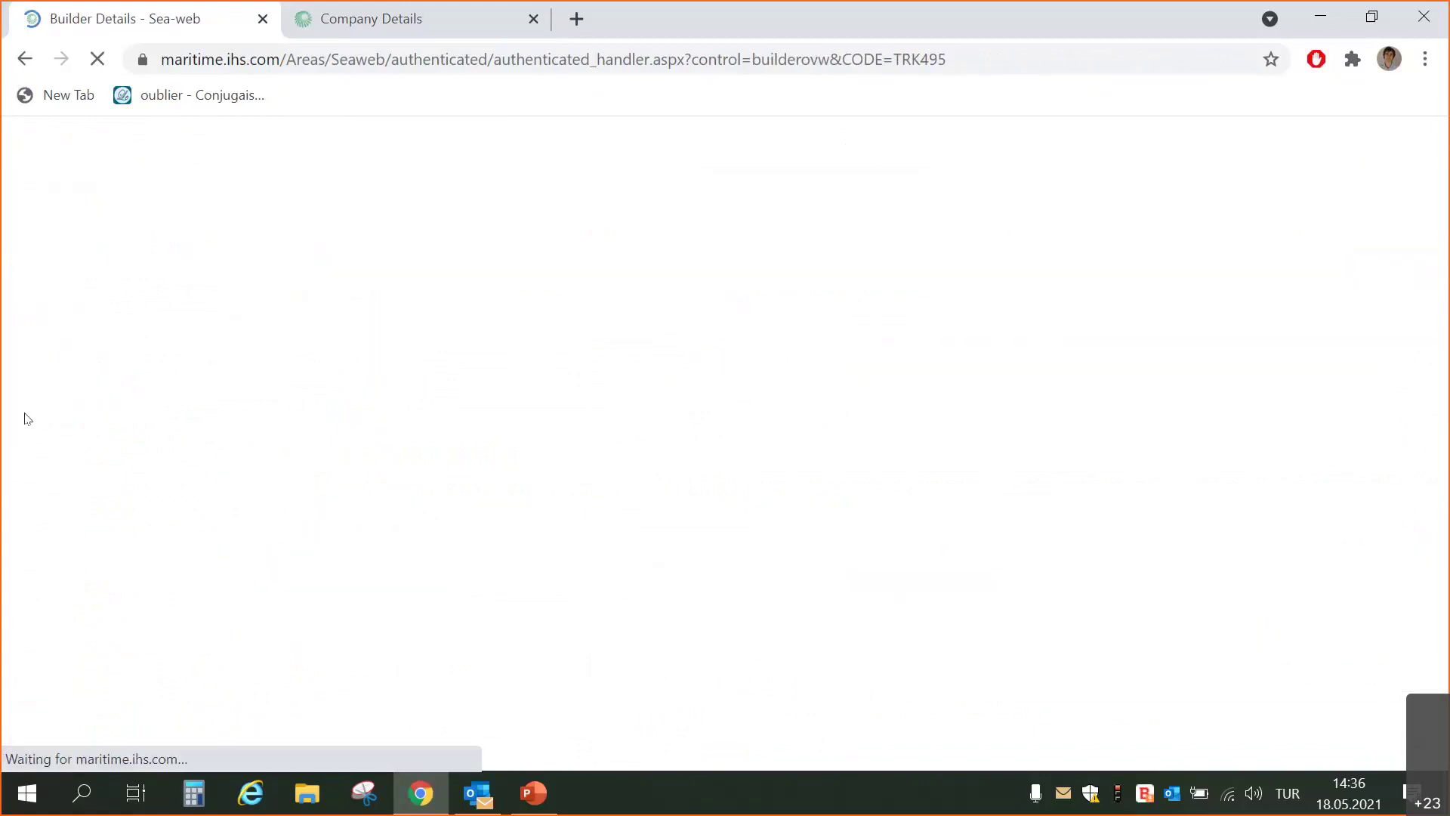
{"action": "left_click", "coordinate": [29, 408]}
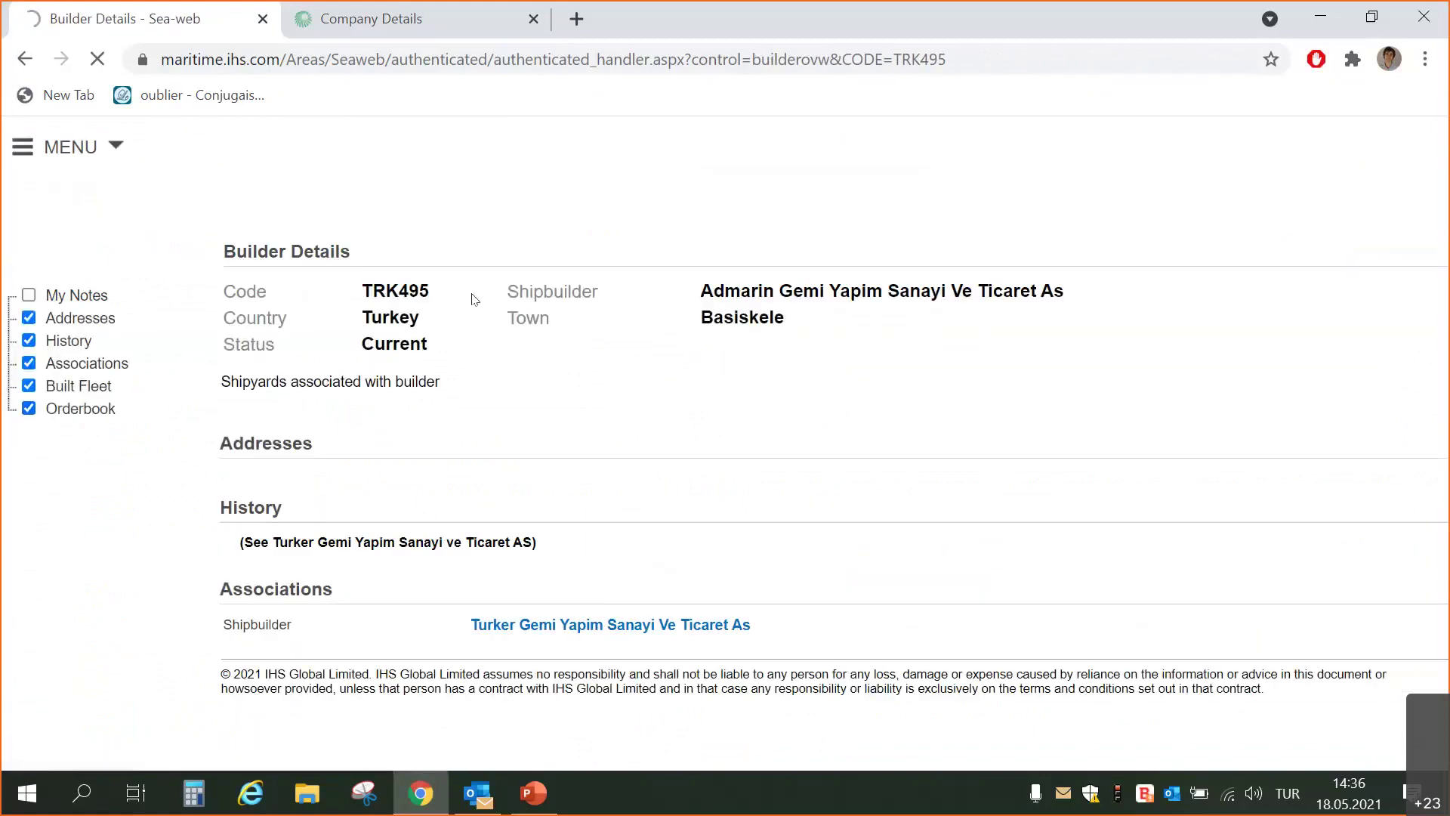
Examine the displayed sections of the TRK495 builder record, from the builder details down to the orderbook
{"action": "scroll", "coordinate": [507, 333], "scroll_direction": "down", "scroll_amount": 2}
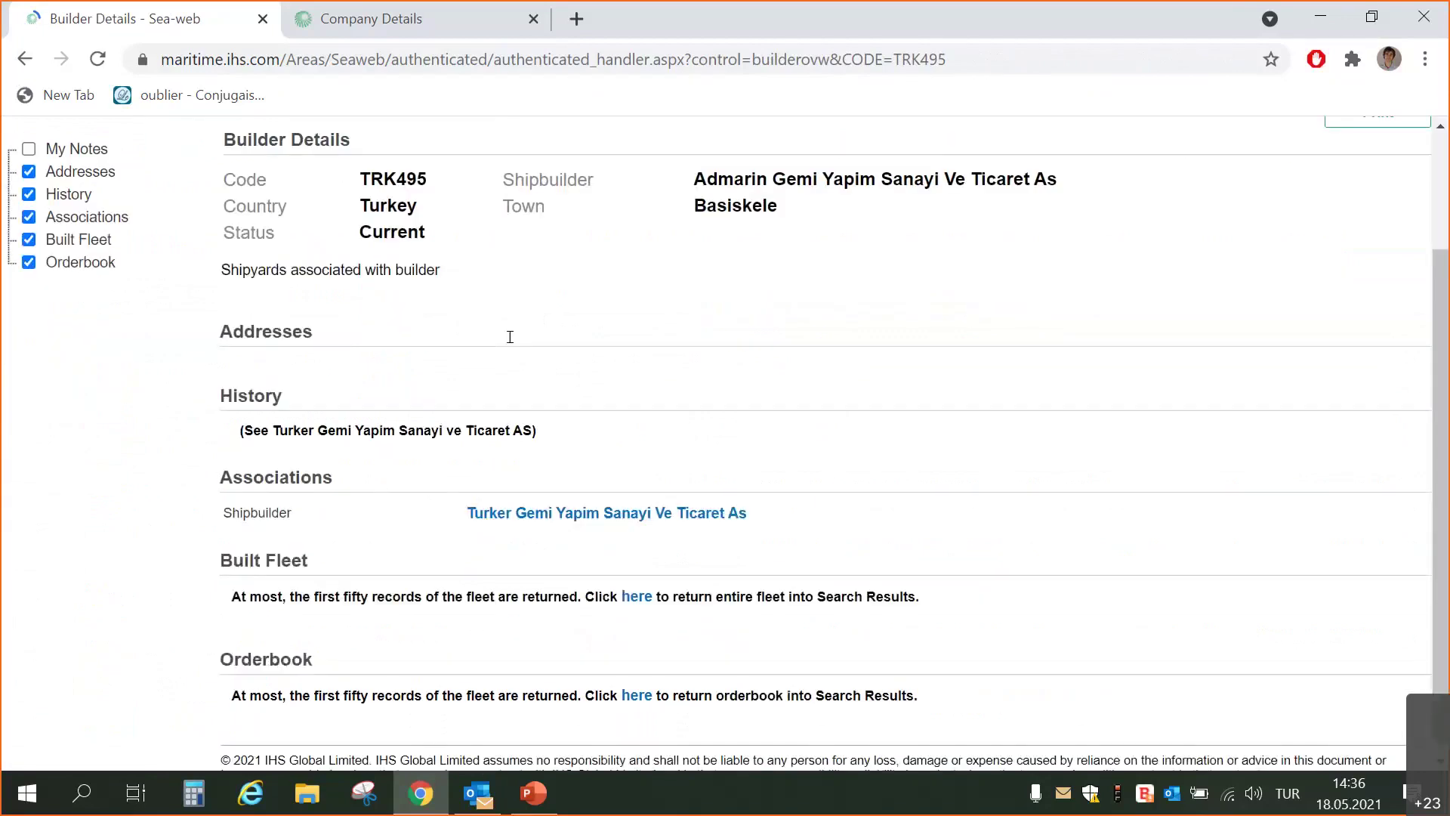
{"action": "scroll", "coordinate": [513, 344], "scroll_direction": "up", "scroll_amount": 2}
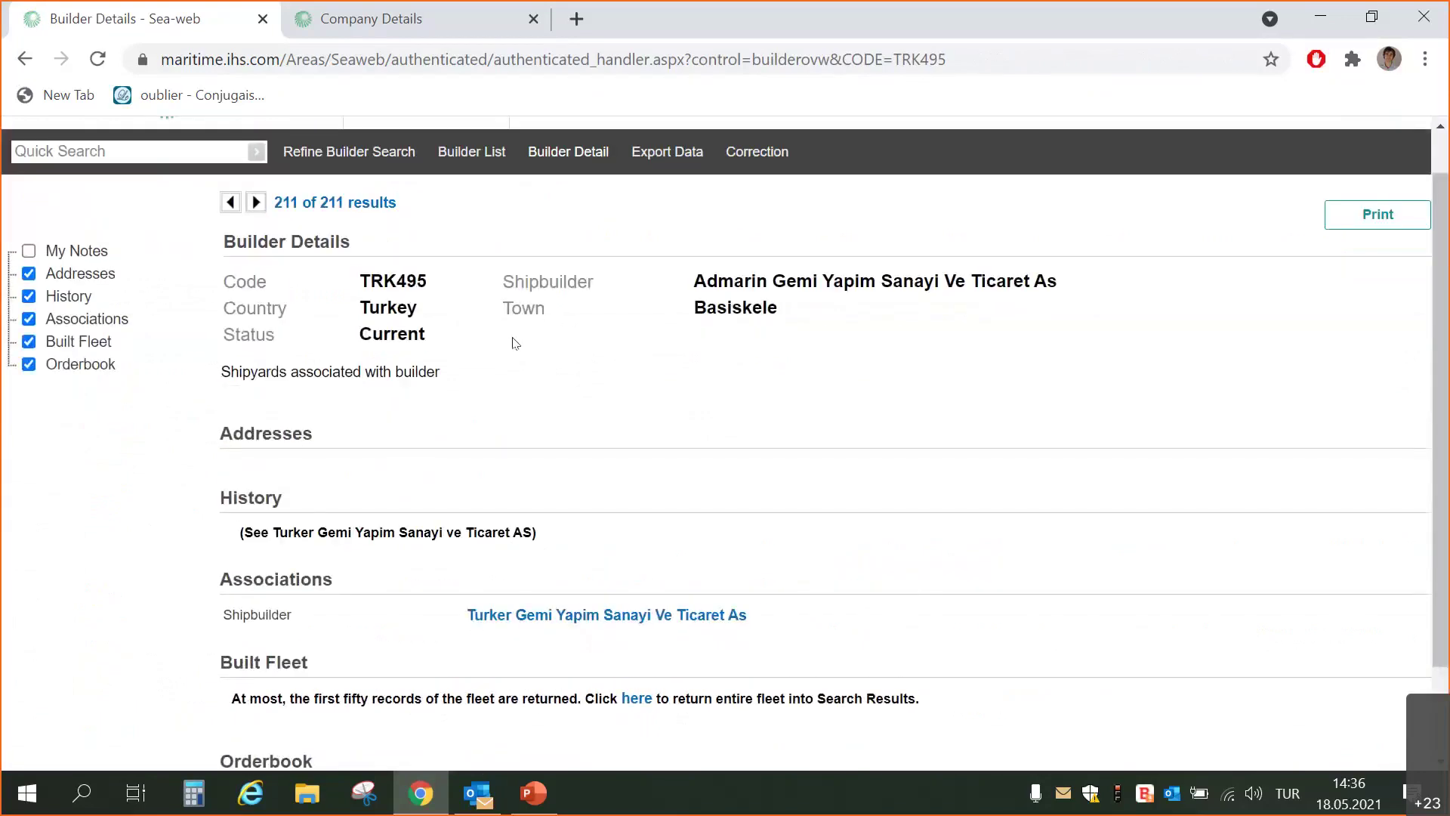
{"action": "scroll", "coordinate": [521, 359], "scroll_direction": "down", "scroll_amount": 2}
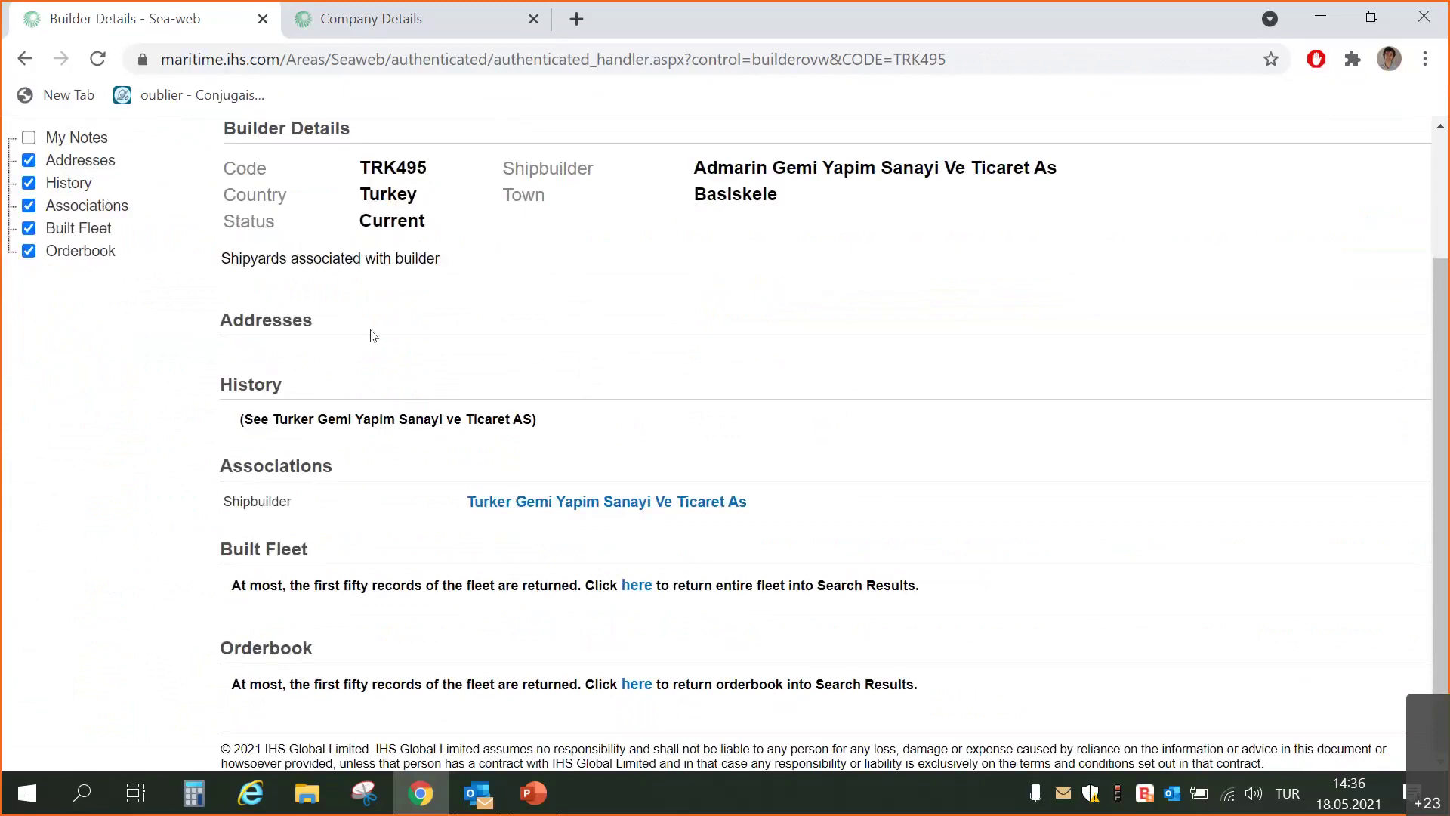
{"action": "scroll", "coordinate": [374, 336], "scroll_direction": "up", "scroll_amount": 2}
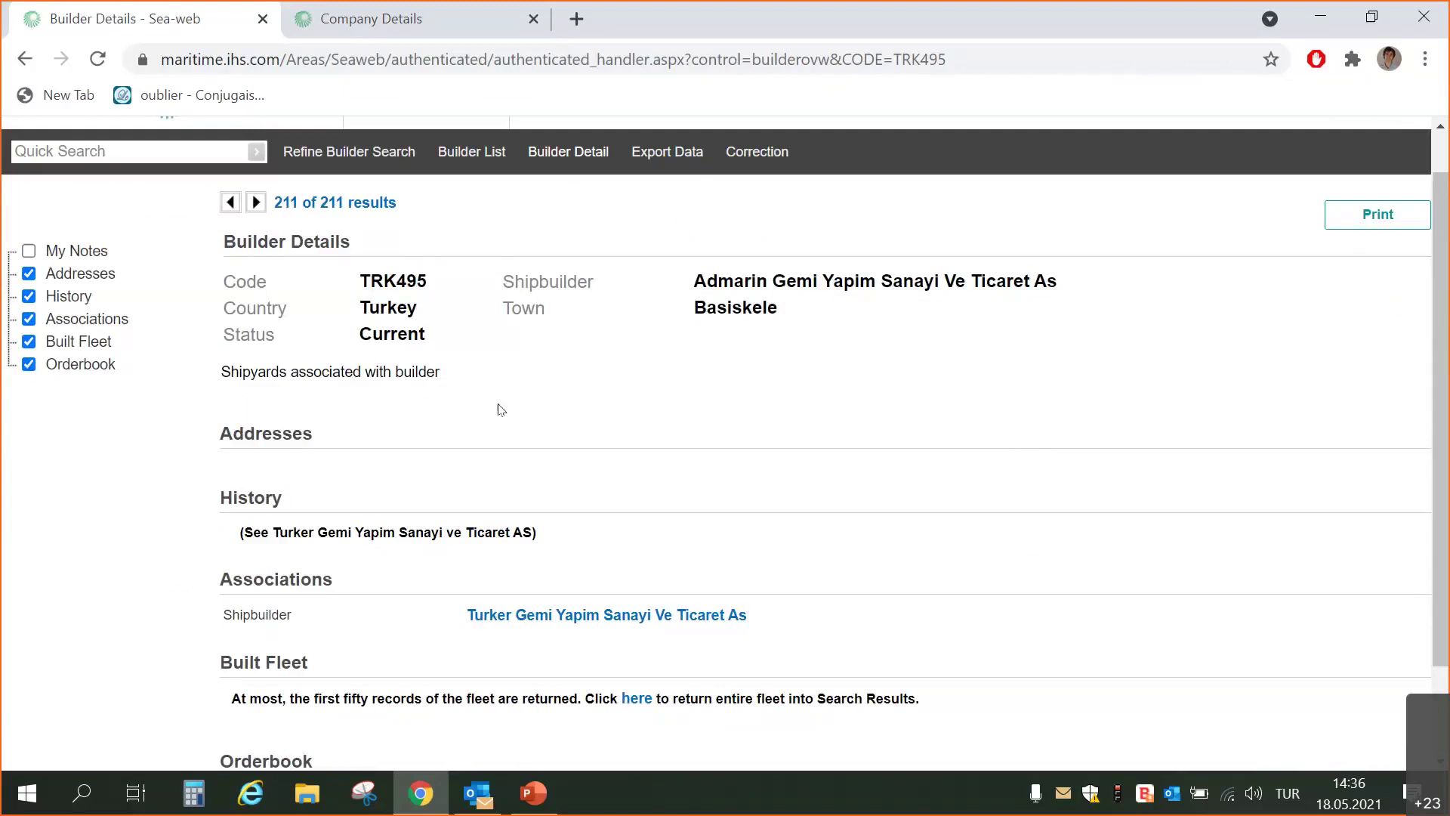
{"action": "scroll", "coordinate": [126, 232], "scroll_direction": "up", "scroll_amount": 1}
{"action": "scroll", "coordinate": [125, 232], "scroll_direction": "down", "scroll_amount": 2}
{"action": "scroll", "coordinate": [45, 197], "scroll_direction": "up", "scroll_amount": 2}
Return to an empty builder search form through Refine Builder Search
{"action": "left_click", "coordinate": [68, 146]}
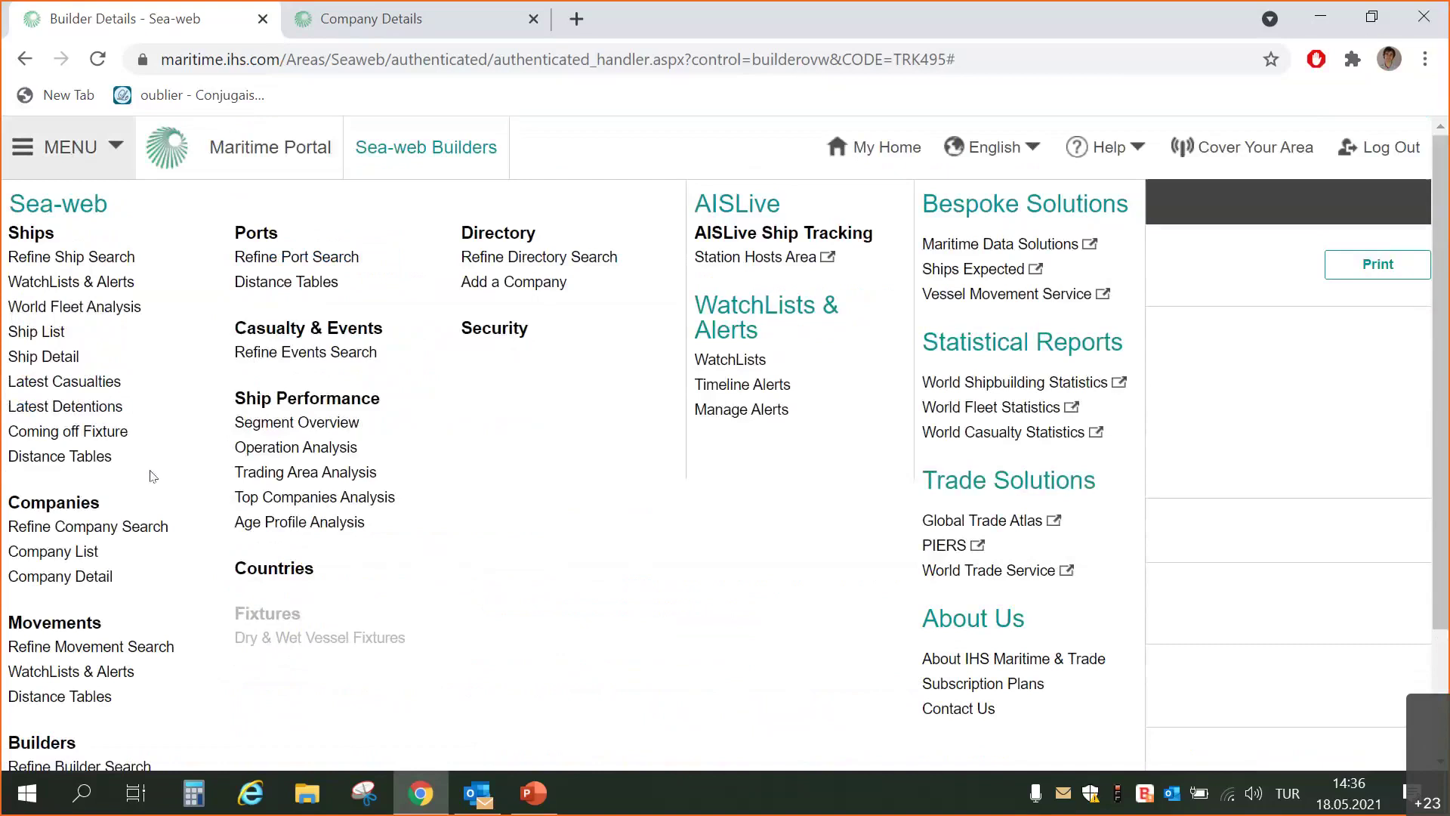
{"action": "scroll", "coordinate": [100, 609], "scroll_direction": "down", "scroll_amount": 2}
{"action": "left_click", "coordinate": [99, 608]}
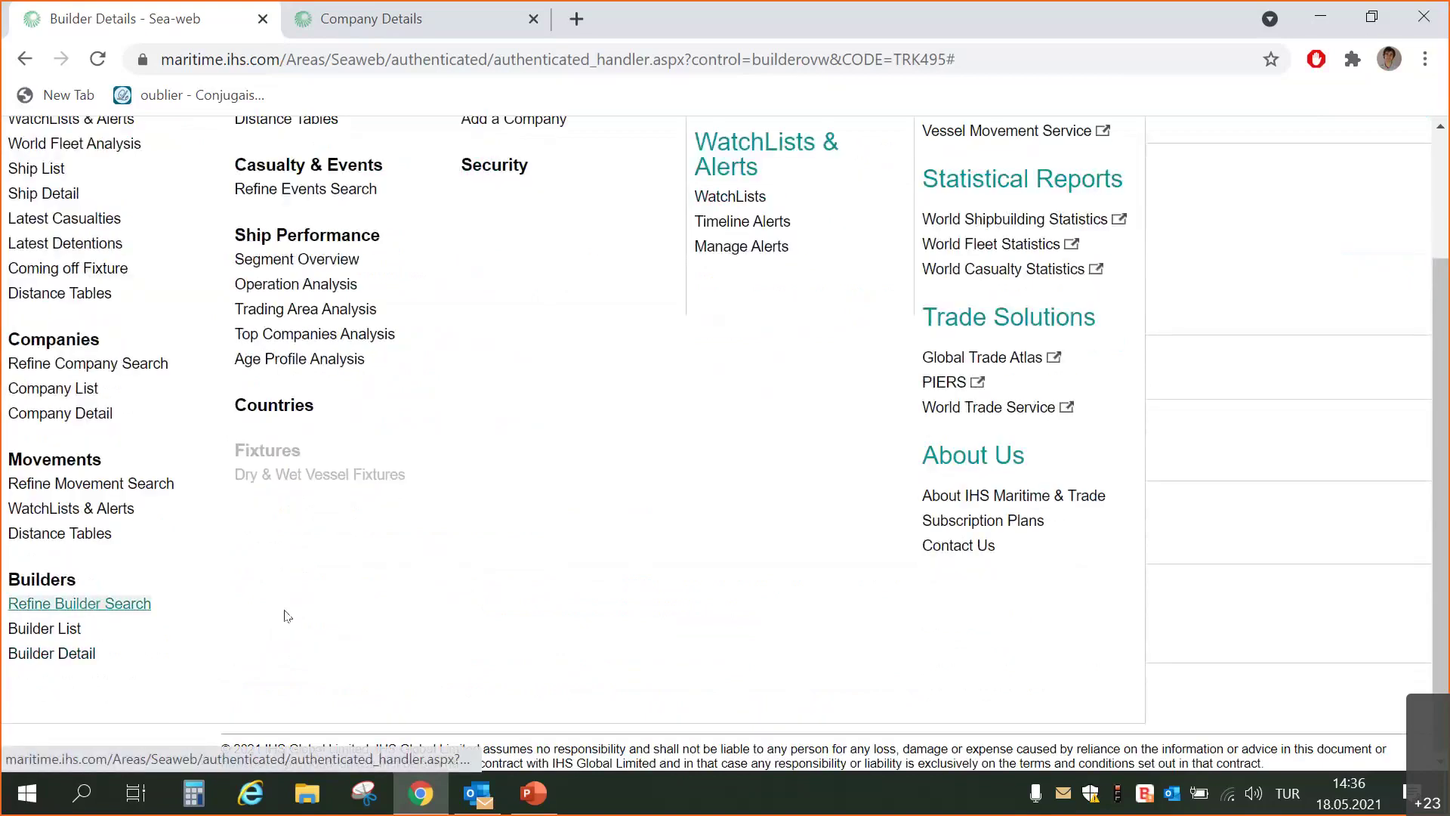
{"action": "scroll", "coordinate": [1120, 406], "scroll_direction": "down", "scroll_amount": 4}
{"action": "left_click", "coordinate": [1392, 425]}
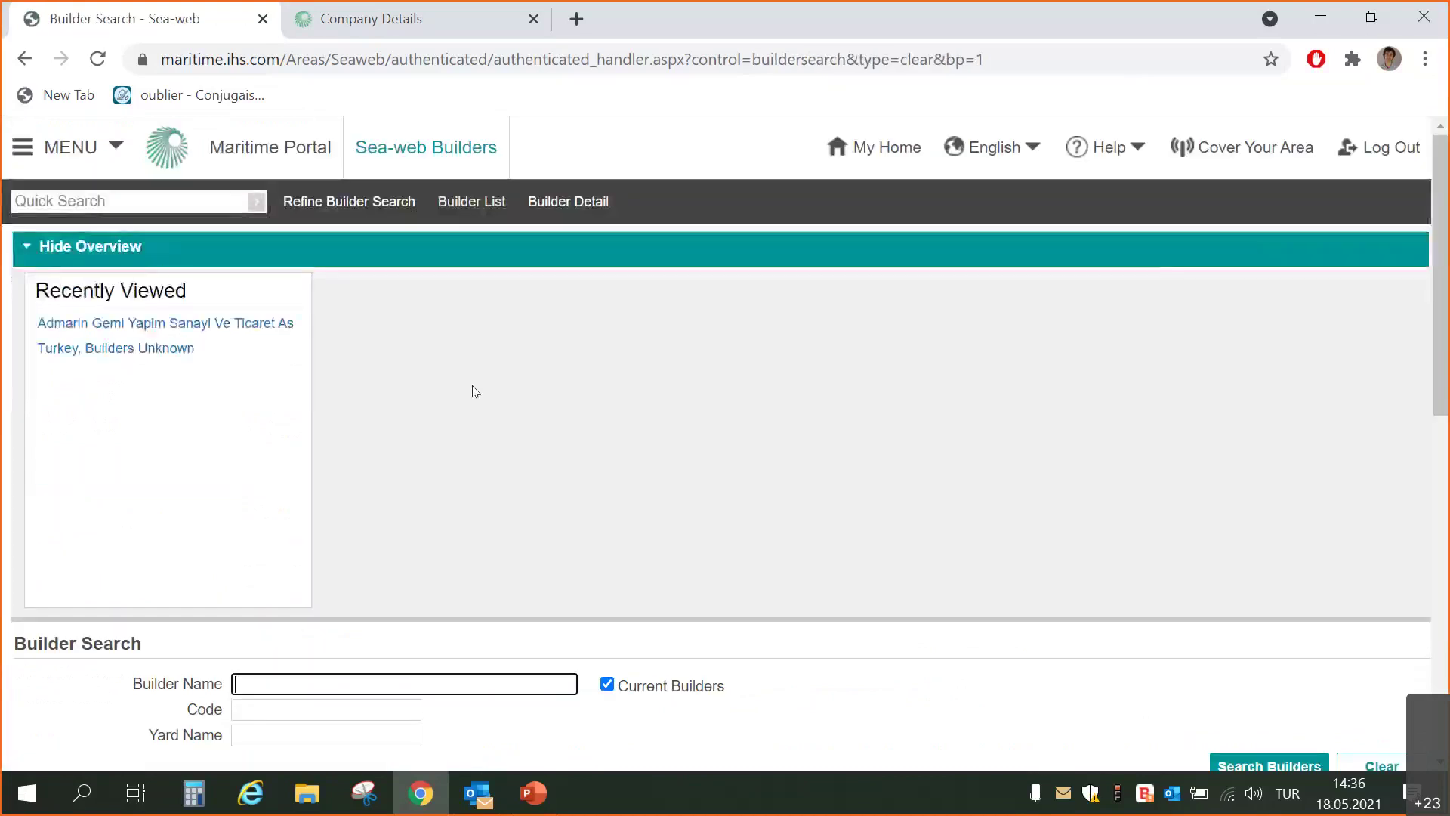
Examine the range filters for Number of Ships Built and Orderbook in the builder search form
{"action": "scroll", "coordinate": [475, 392], "scroll_direction": "down", "scroll_amount": 10}
{"action": "left_click", "coordinate": [301, 396]}
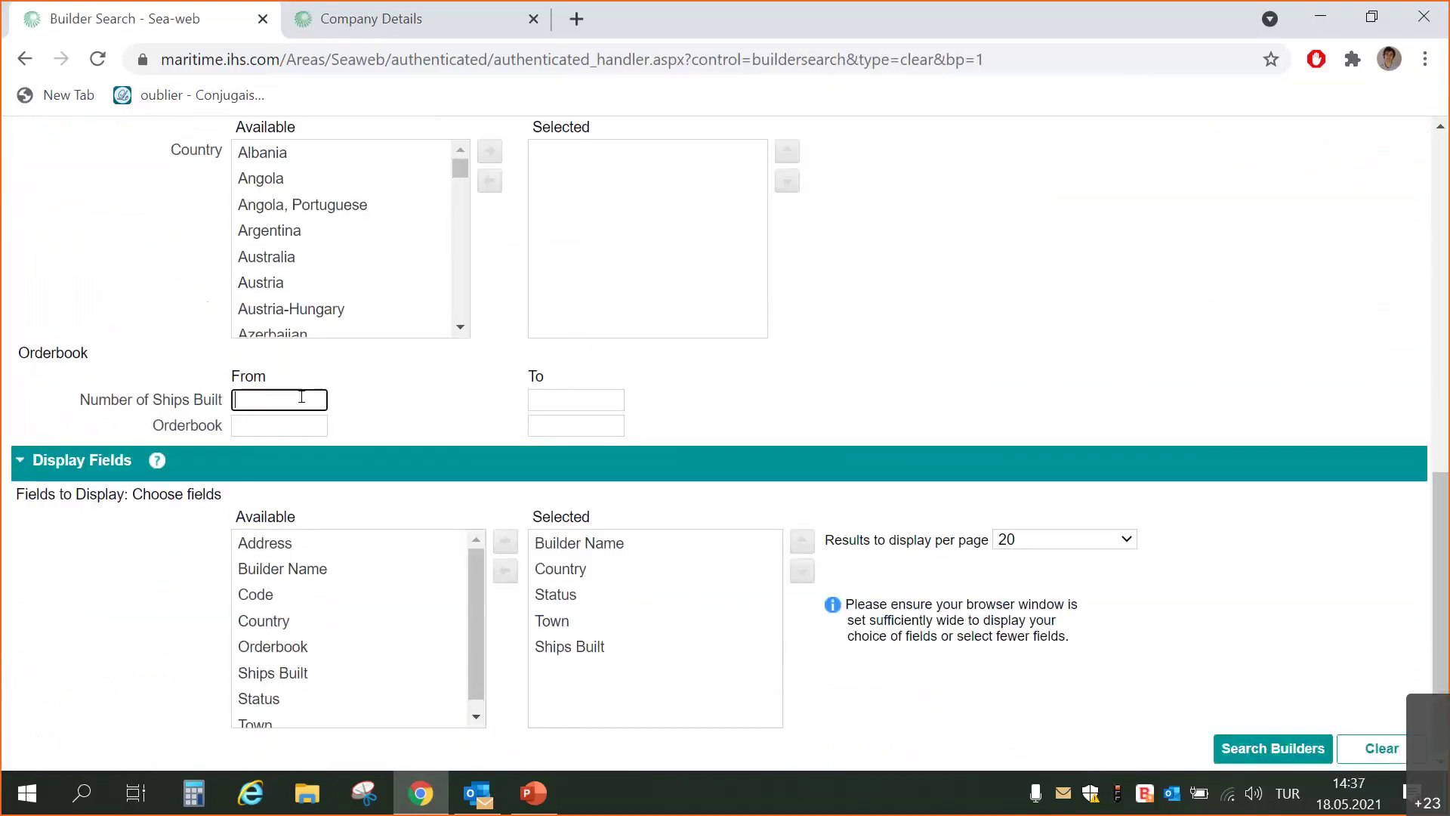
{"action": "left_click", "coordinate": [303, 425]}
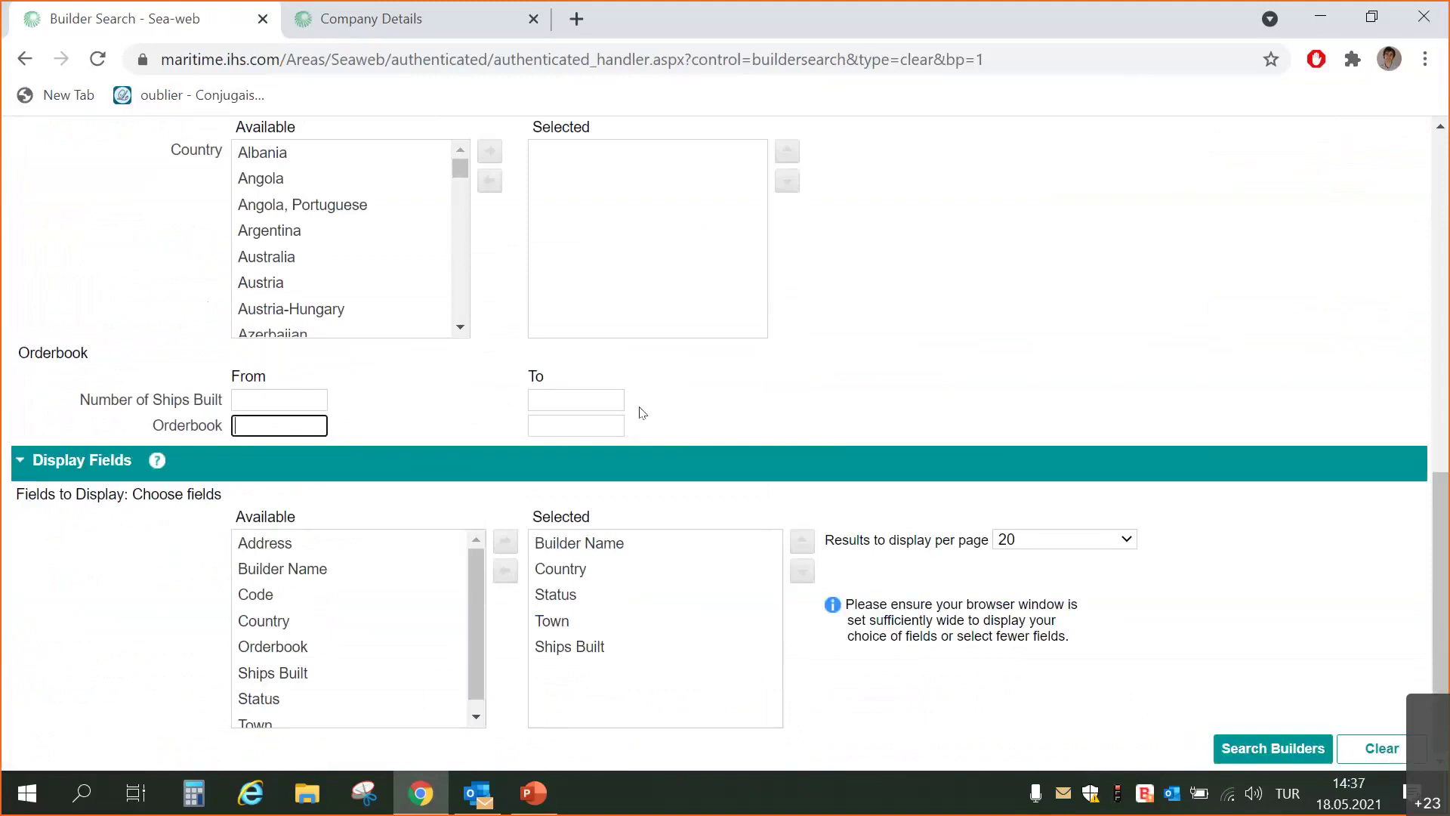
Set the upper Orderbook limit to 5 in the builder search form and search for matching builders
{"action": "left_click", "coordinate": [559, 428]}
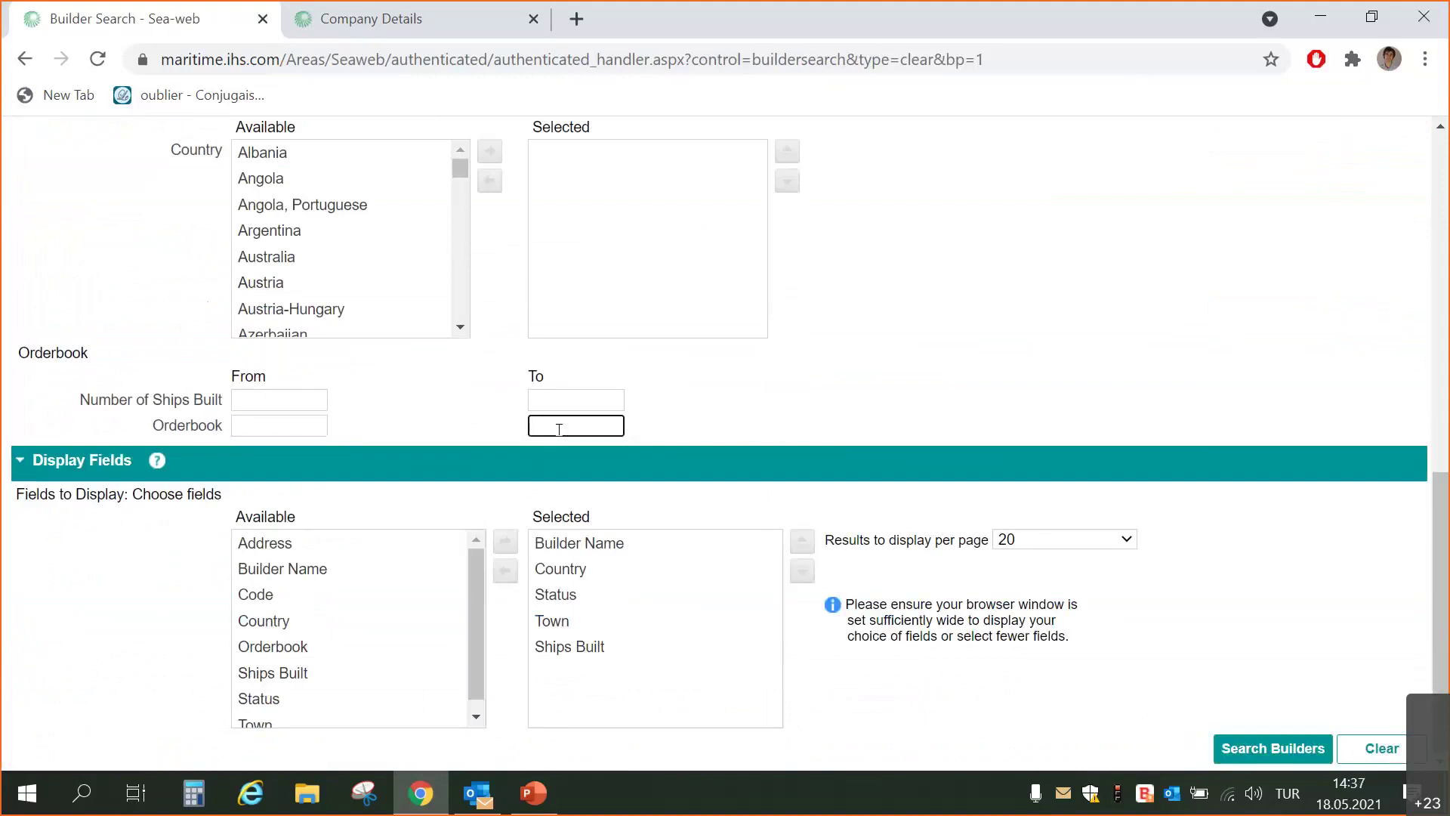
{"action": "type", "text": "5"}
{"action": "scroll", "coordinate": [962, 418], "scroll_direction": "up", "scroll_amount": 2}
{"action": "scroll", "coordinate": [1019, 529], "scroll_direction": "down", "scroll_amount": 2}
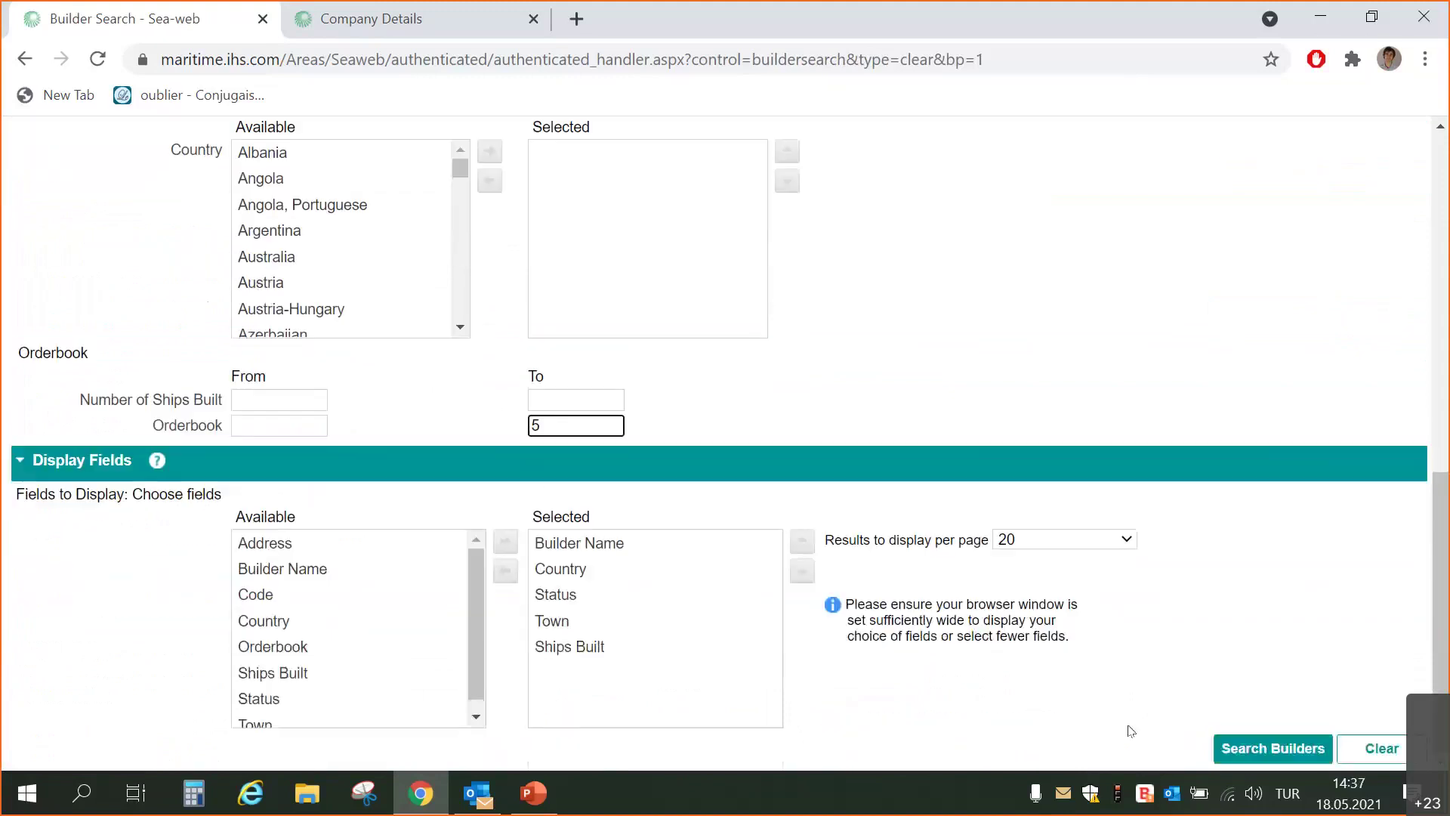
{"action": "left_click", "coordinate": [1257, 747]}
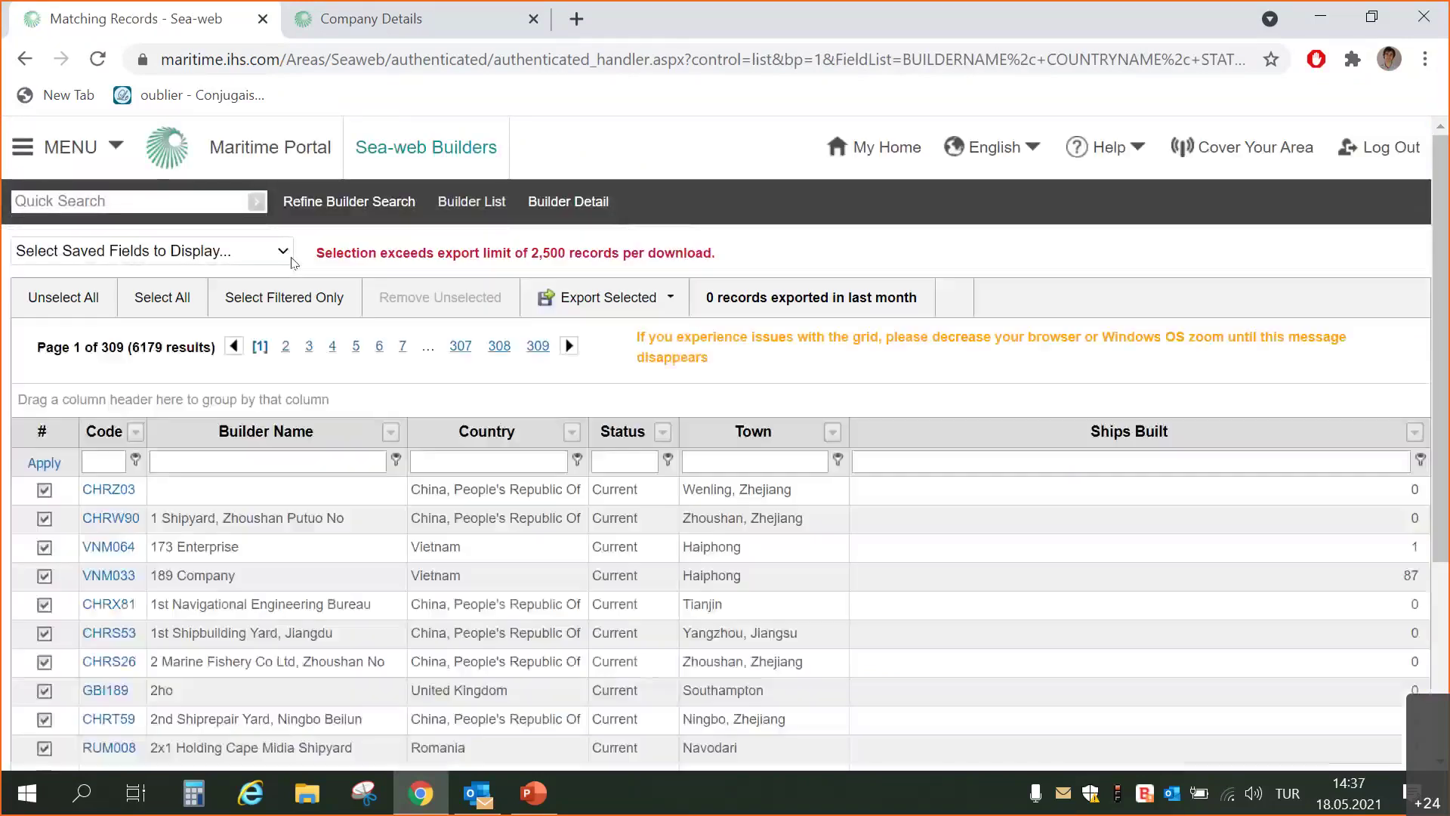
{"action": "scroll", "coordinate": [597, 368], "scroll_direction": "down", "scroll_amount": 3}
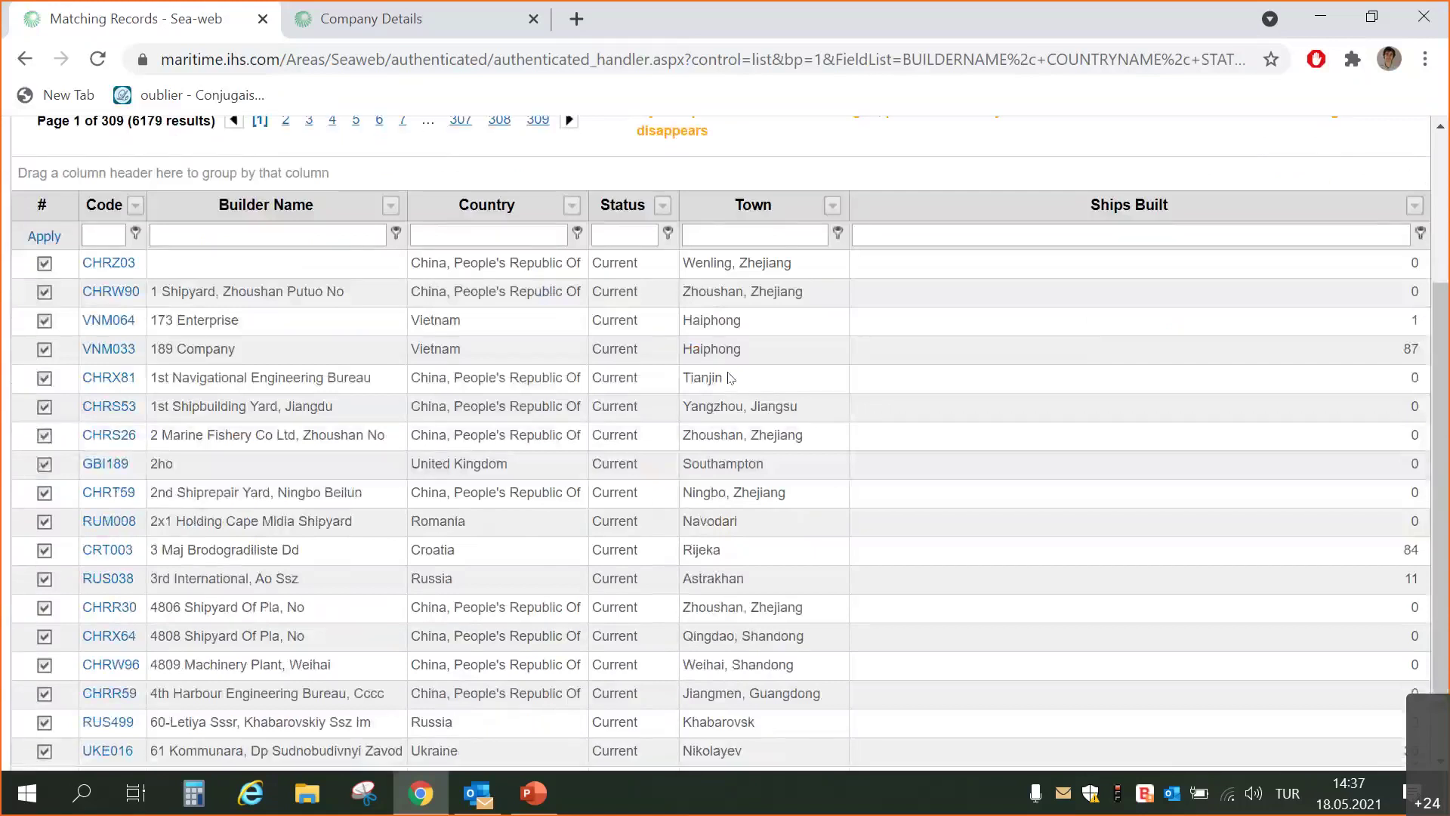
View the CHRX81 builder record, request its orderbook as search results, and go back to the builder results list
{"action": "left_click", "coordinate": [101, 385]}
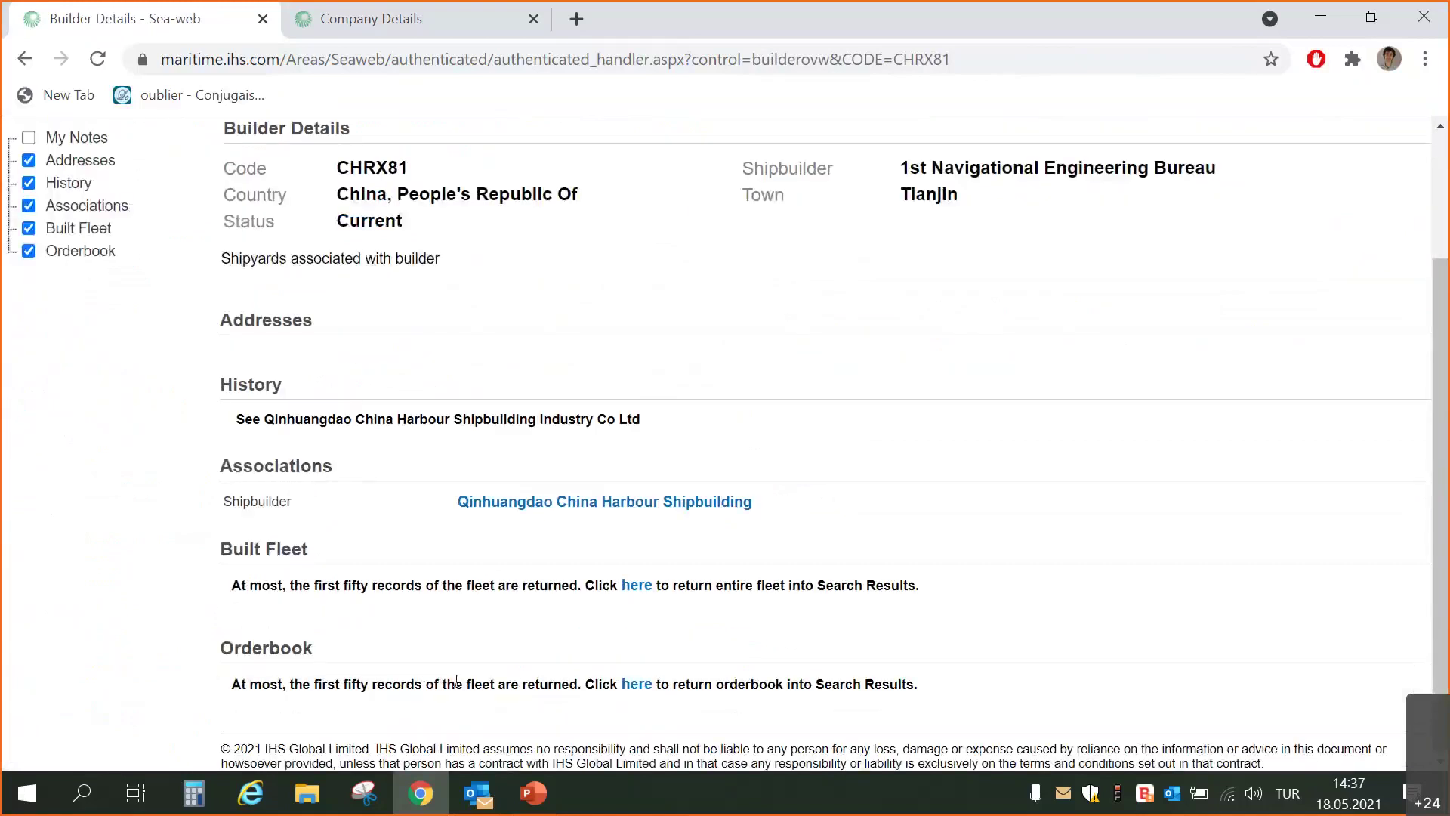
{"action": "left_click", "coordinate": [644, 685]}
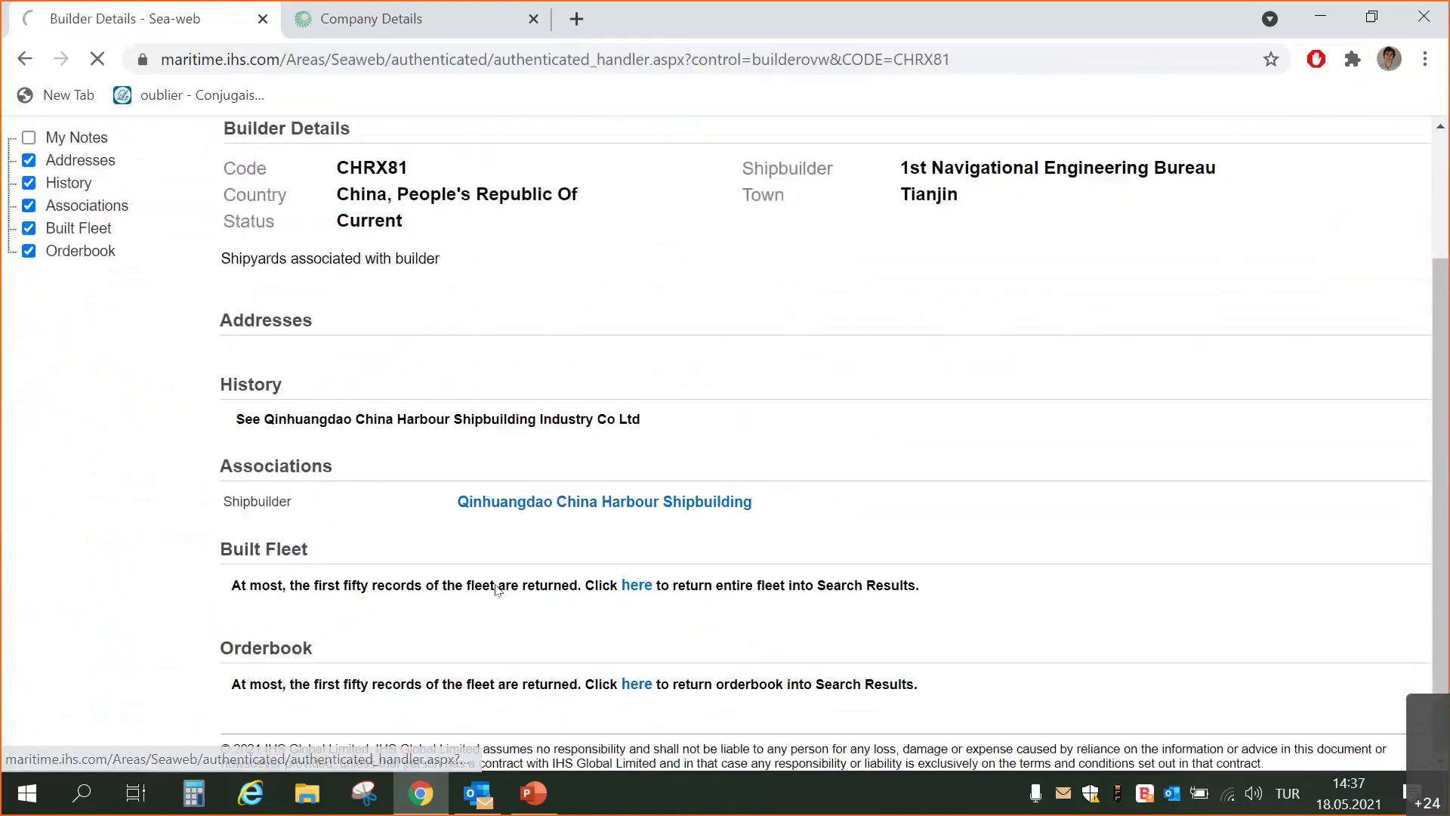
{"action": "left_click", "coordinate": [23, 58]}
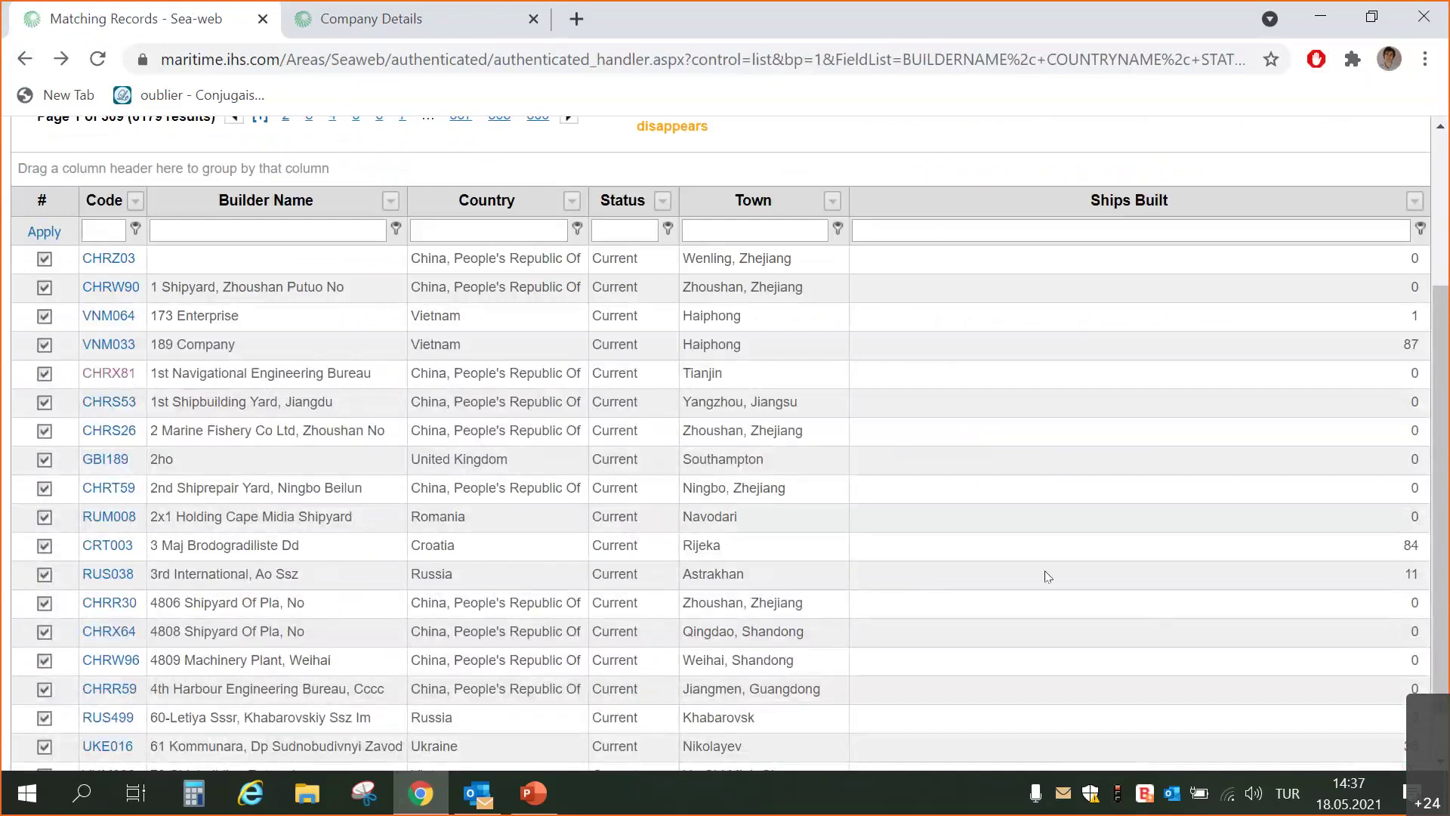
{"action": "scroll", "coordinate": [1048, 577], "scroll_direction": "down", "scroll_amount": 2}
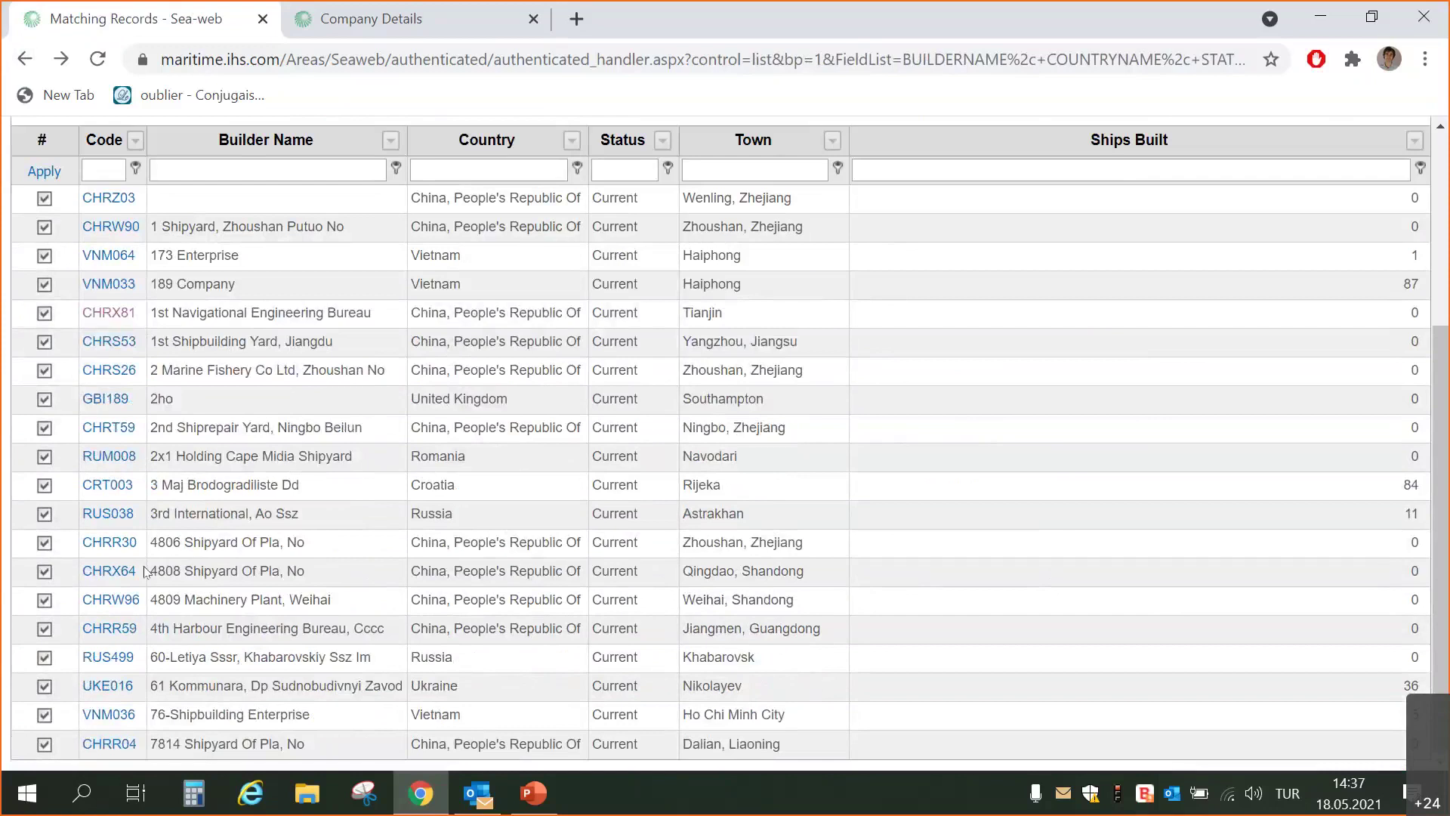
{"action": "scroll", "coordinate": [244, 514], "scroll_direction": "up", "scroll_amount": 1}
{"action": "scroll", "coordinate": [244, 514], "scroll_direction": "up", "scroll_amount": 3}
Return to the builder search form, narrow it to Turkey with an Orderbook range of 1 to 5, and search for builders
{"action": "key", "text": "alt+Left"}
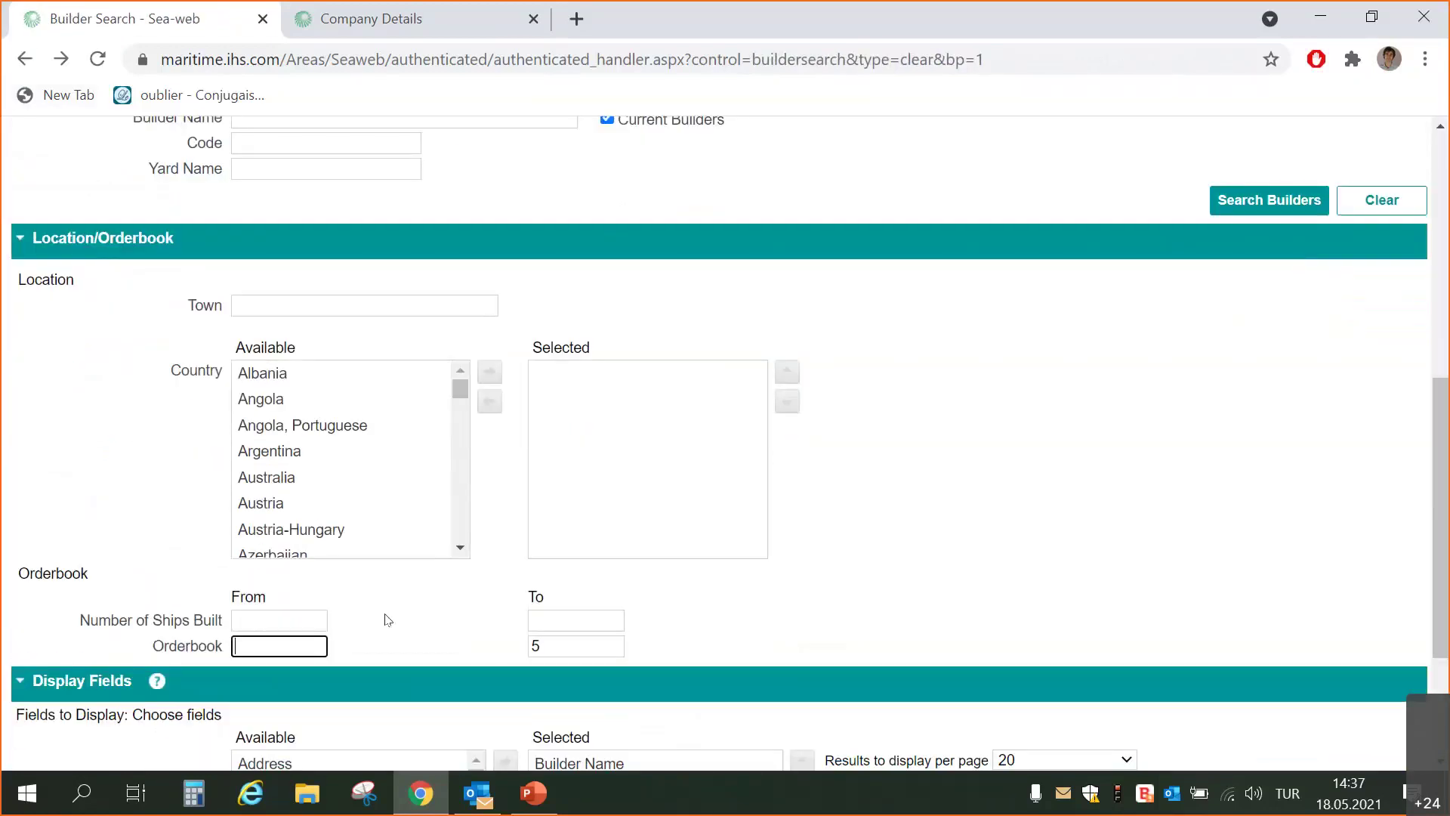
{"action": "scroll", "coordinate": [472, 411], "scroll_direction": "down", "scroll_amount": 3}
{"action": "left_click_drag", "start_coordinate": [460, 168], "coordinate": [443, 279]}
{"action": "scroll", "coordinate": [443, 279], "scroll_direction": "down", "scroll_amount": 8}
{"action": "left_click", "coordinate": [352, 198]}
{"action": "left_click", "coordinate": [349, 272]}
{"action": "scroll", "coordinate": [349, 272], "scroll_direction": "up", "scroll_amount": 1}
{"action": "scroll", "coordinate": [333, 321], "scroll_direction": "down", "scroll_amount": 1}
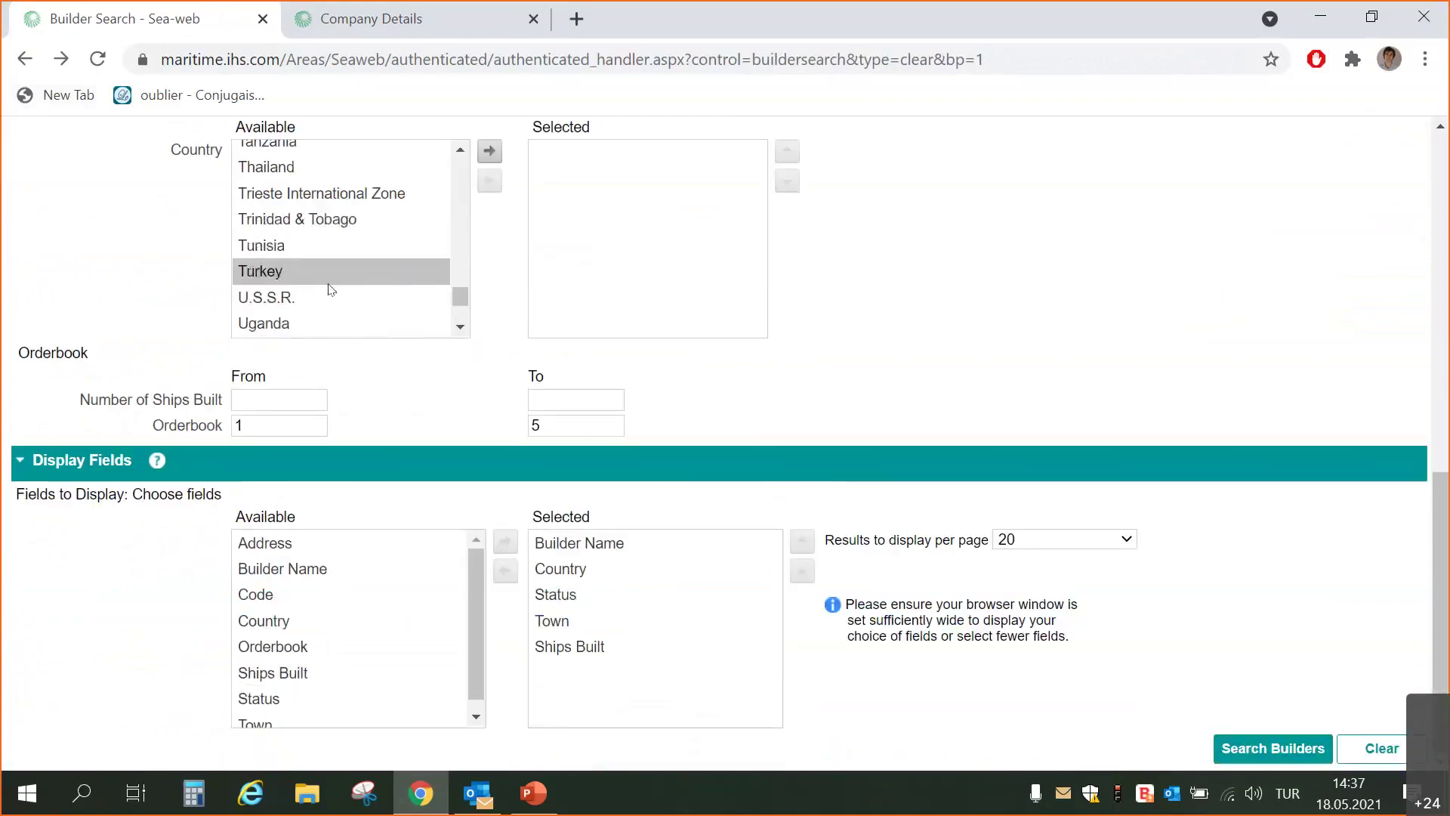
{"action": "left_click", "coordinate": [489, 151]}
{"action": "scroll", "coordinate": [456, 280], "scroll_direction": "down", "scroll_amount": 3}
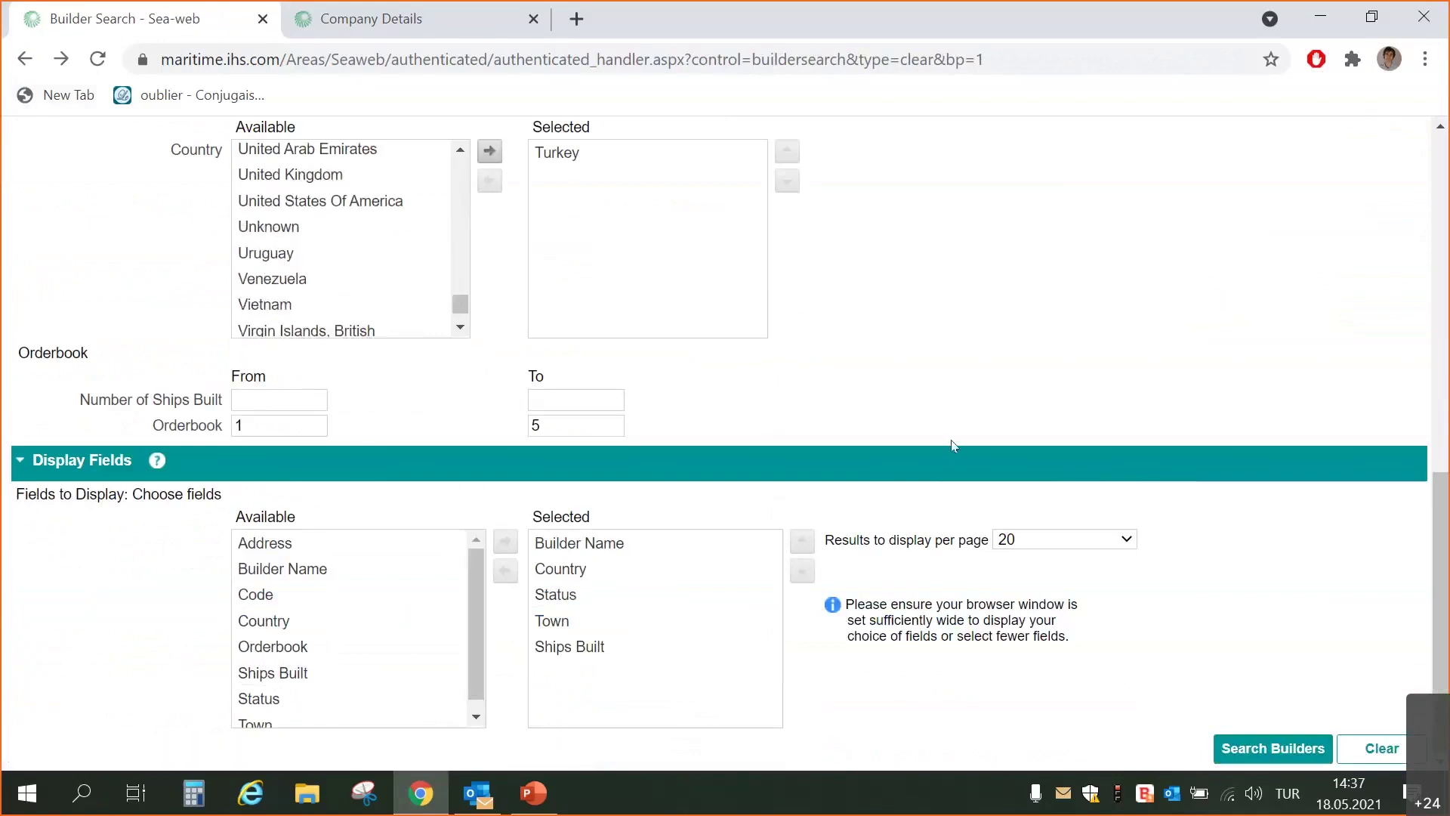
{"action": "left_click", "coordinate": [1273, 747]}
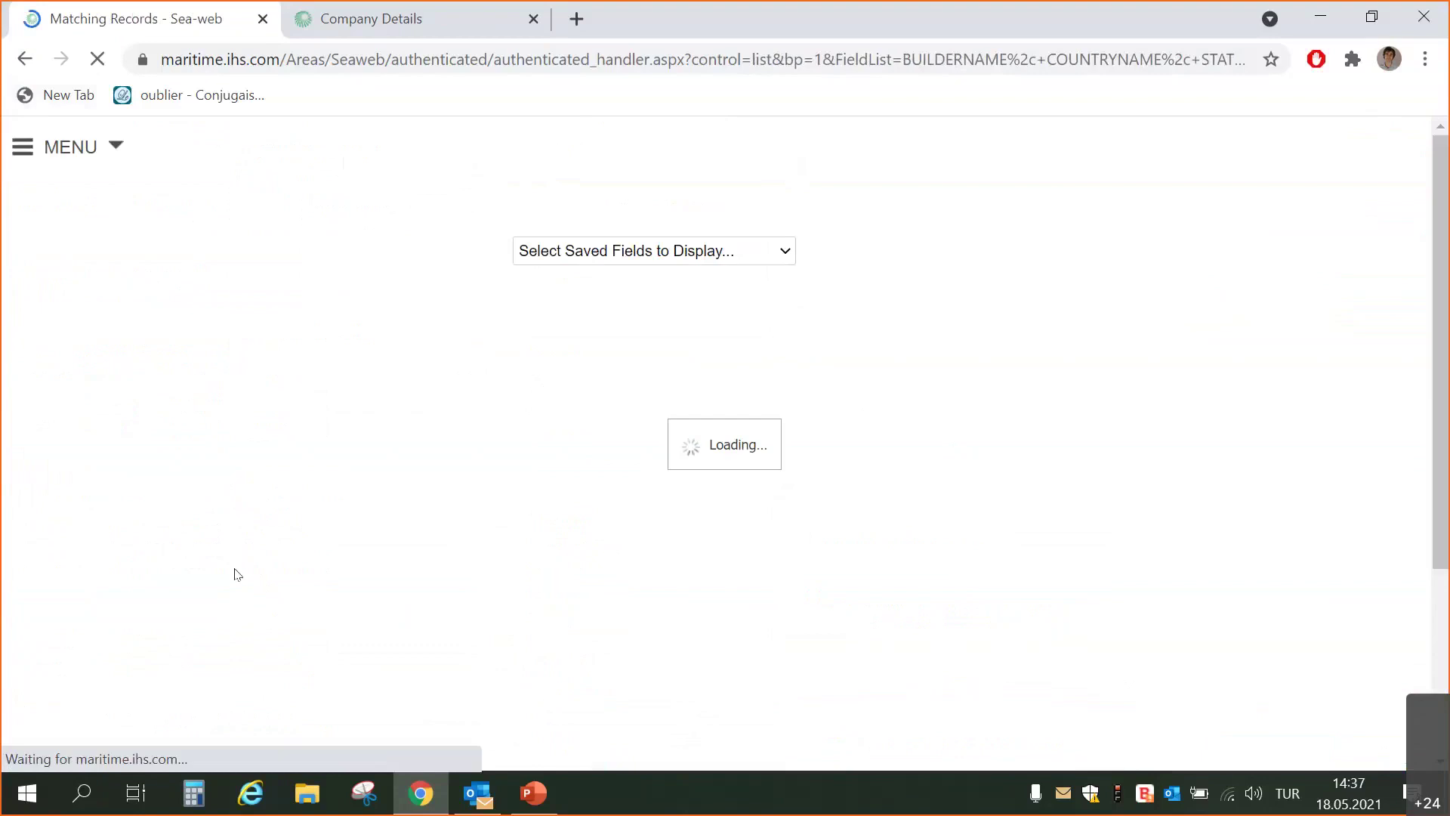
Open the TRK192 builder record from the results and review its details down to the ships listed under Orderbook
{"action": "scroll", "coordinate": [355, 407], "scroll_direction": "down", "scroll_amount": 2}
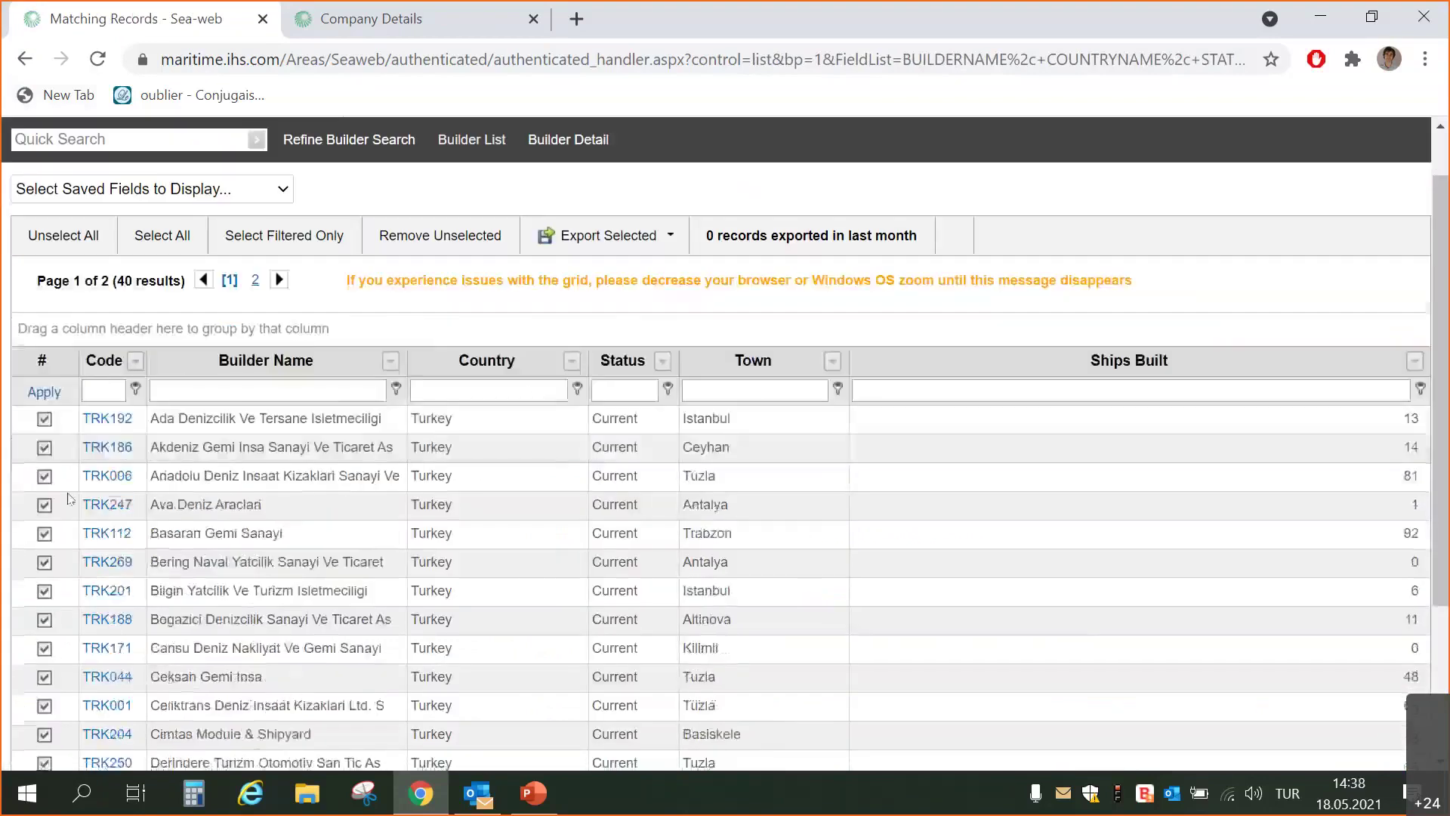
{"action": "left_click", "coordinate": [332, 421]}
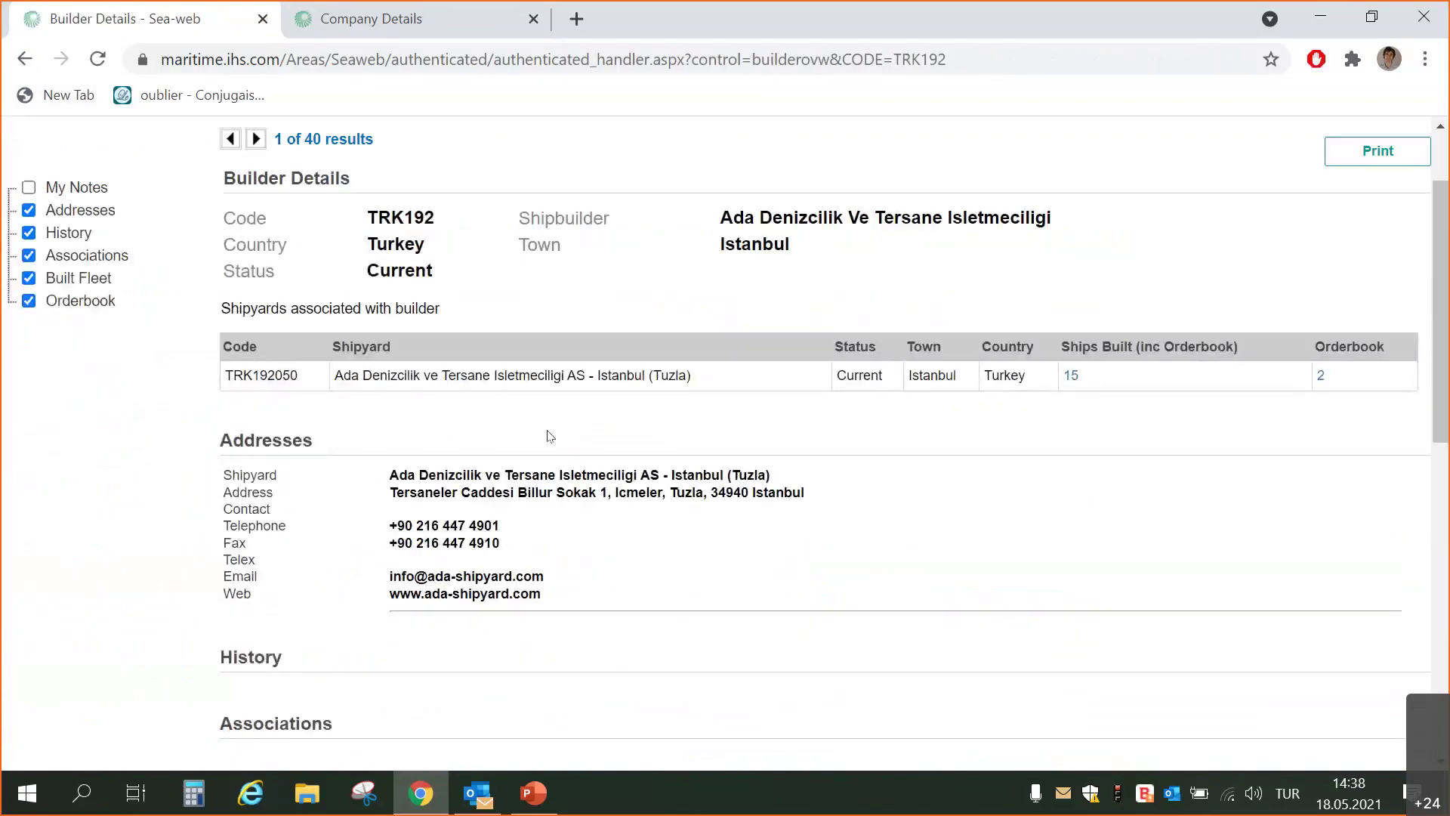
{"action": "scroll", "coordinate": [548, 436], "scroll_direction": "down", "scroll_amount": 10}
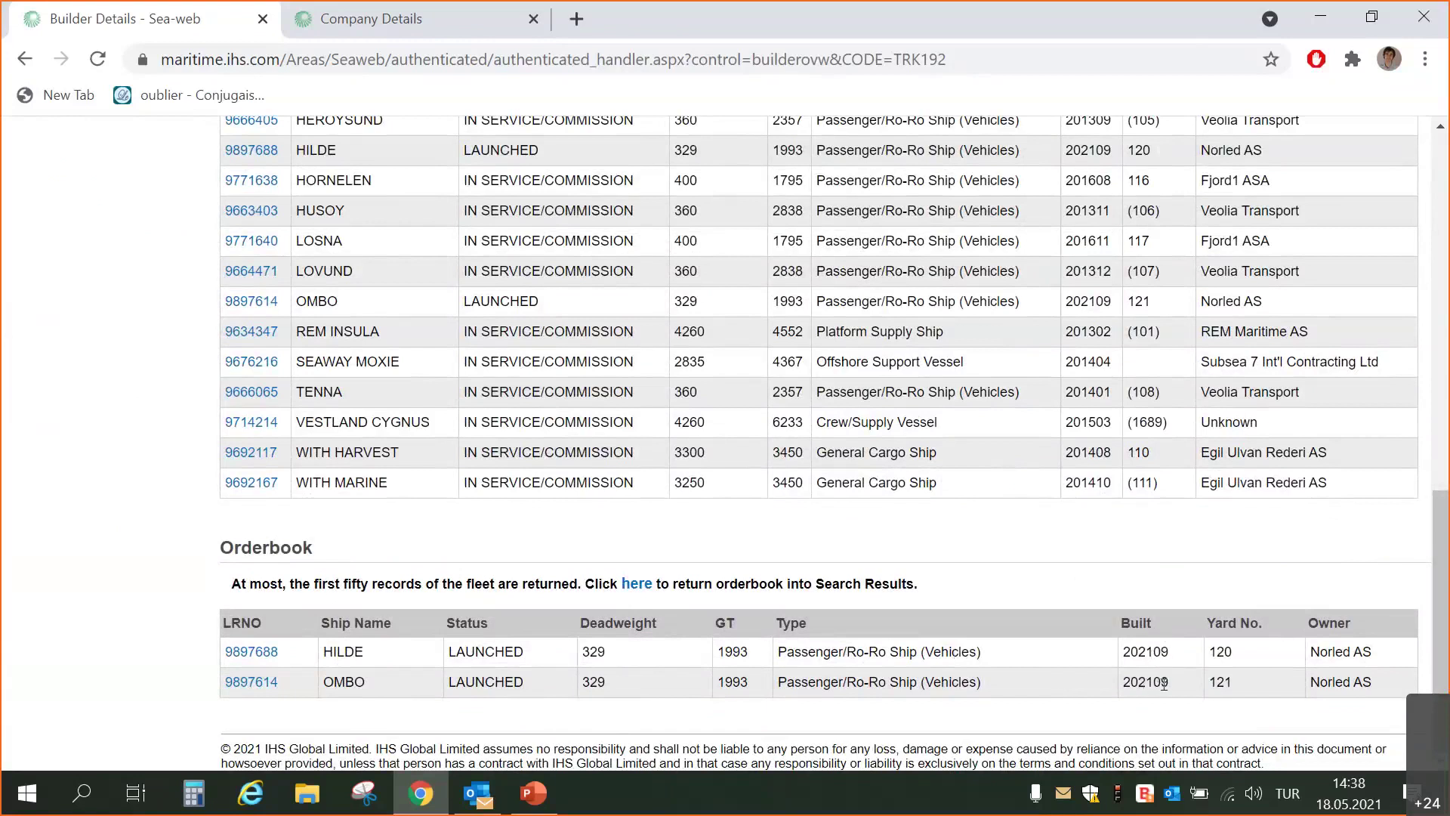
{"action": "left_click_drag", "start_coordinate": [1372, 651], "coordinate": [1307, 683]}
{"action": "left_click", "coordinate": [895, 568]}
{"action": "scroll", "coordinate": [950, 534], "scroll_direction": "up", "scroll_amount": 9}
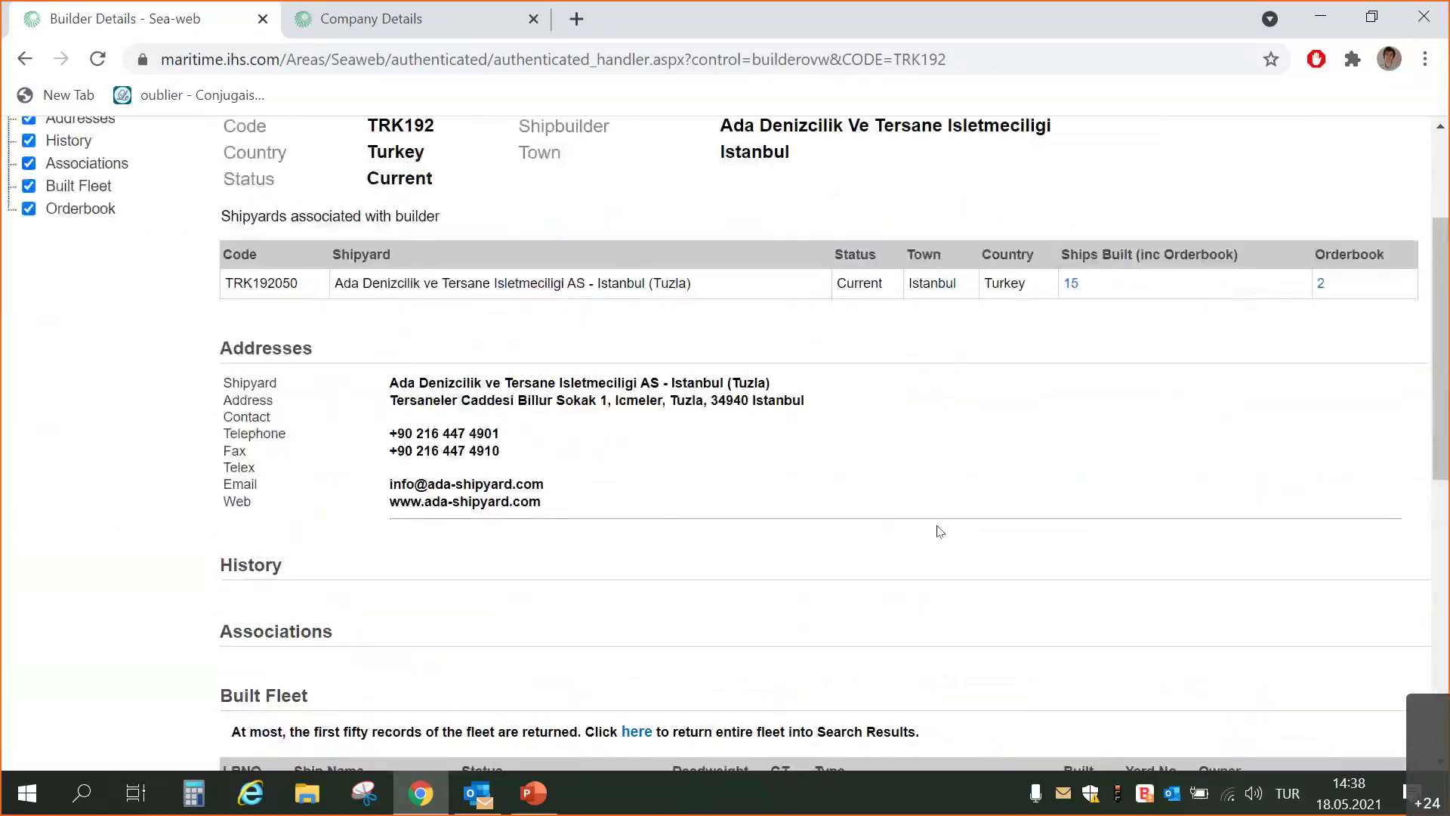
{"action": "scroll", "coordinate": [939, 530], "scroll_direction": "up", "scroll_amount": 3}
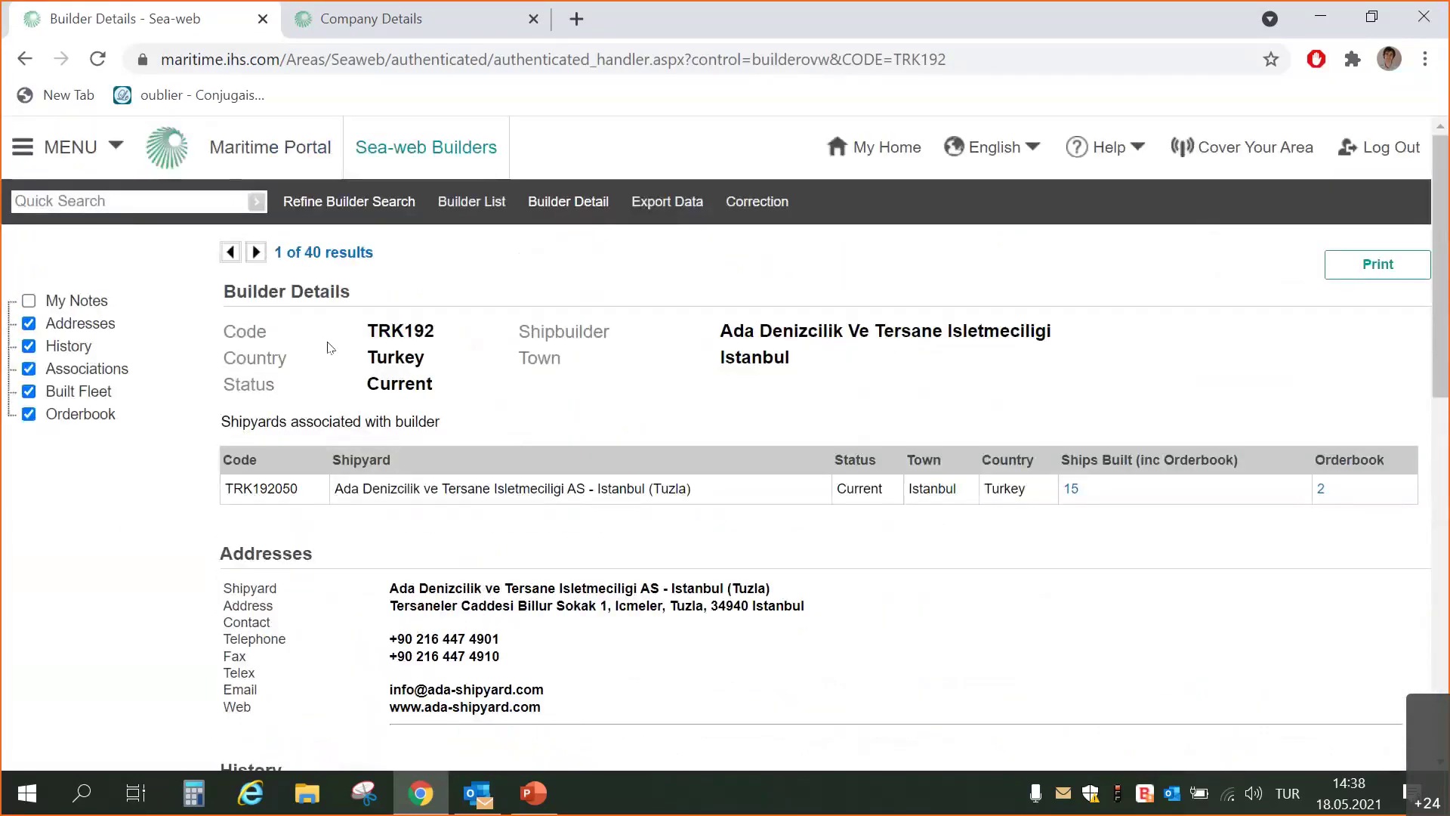
{"action": "left_click", "coordinate": [104, 145]}
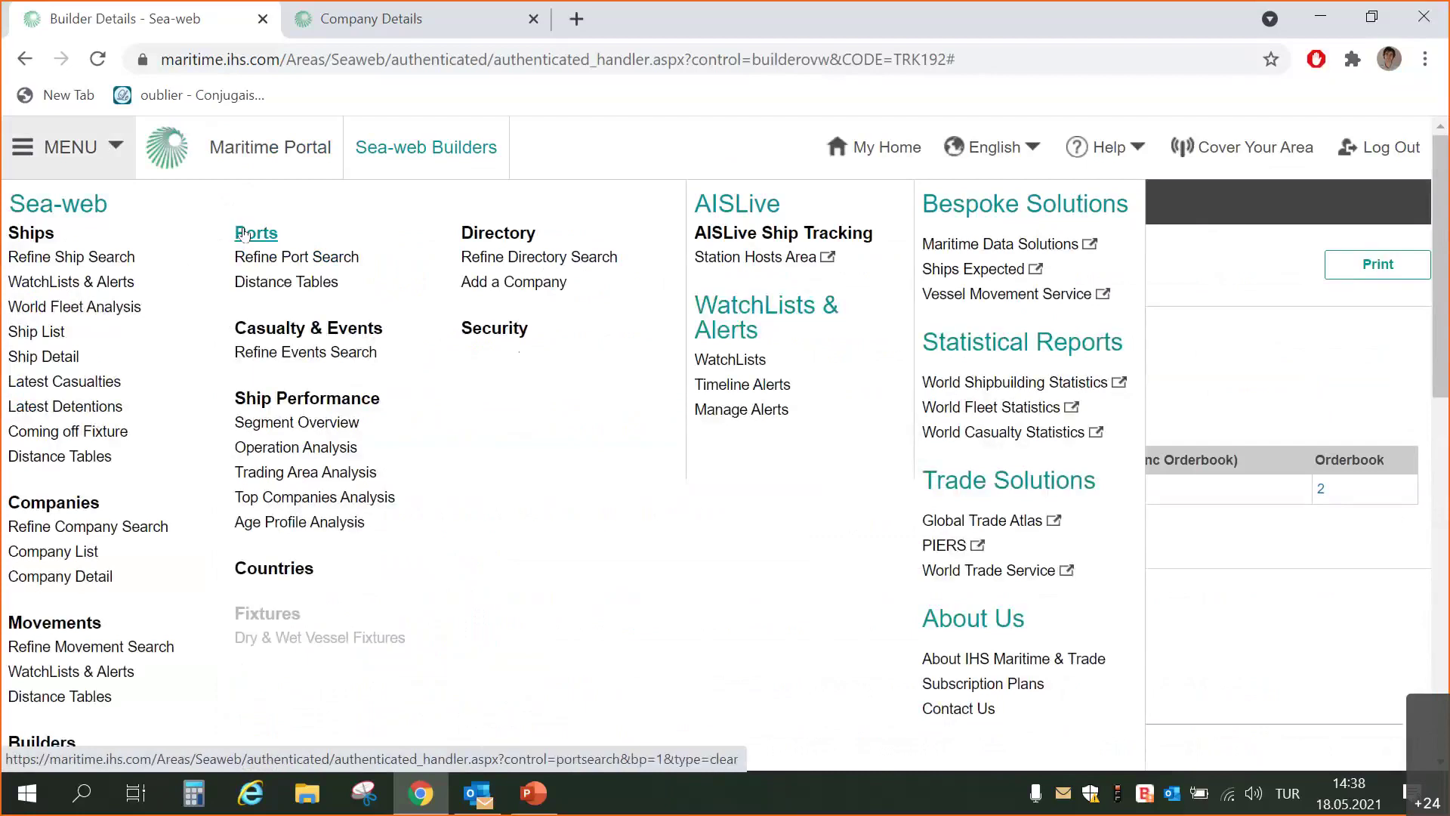
{"action": "left_click", "coordinate": [576, 125]}
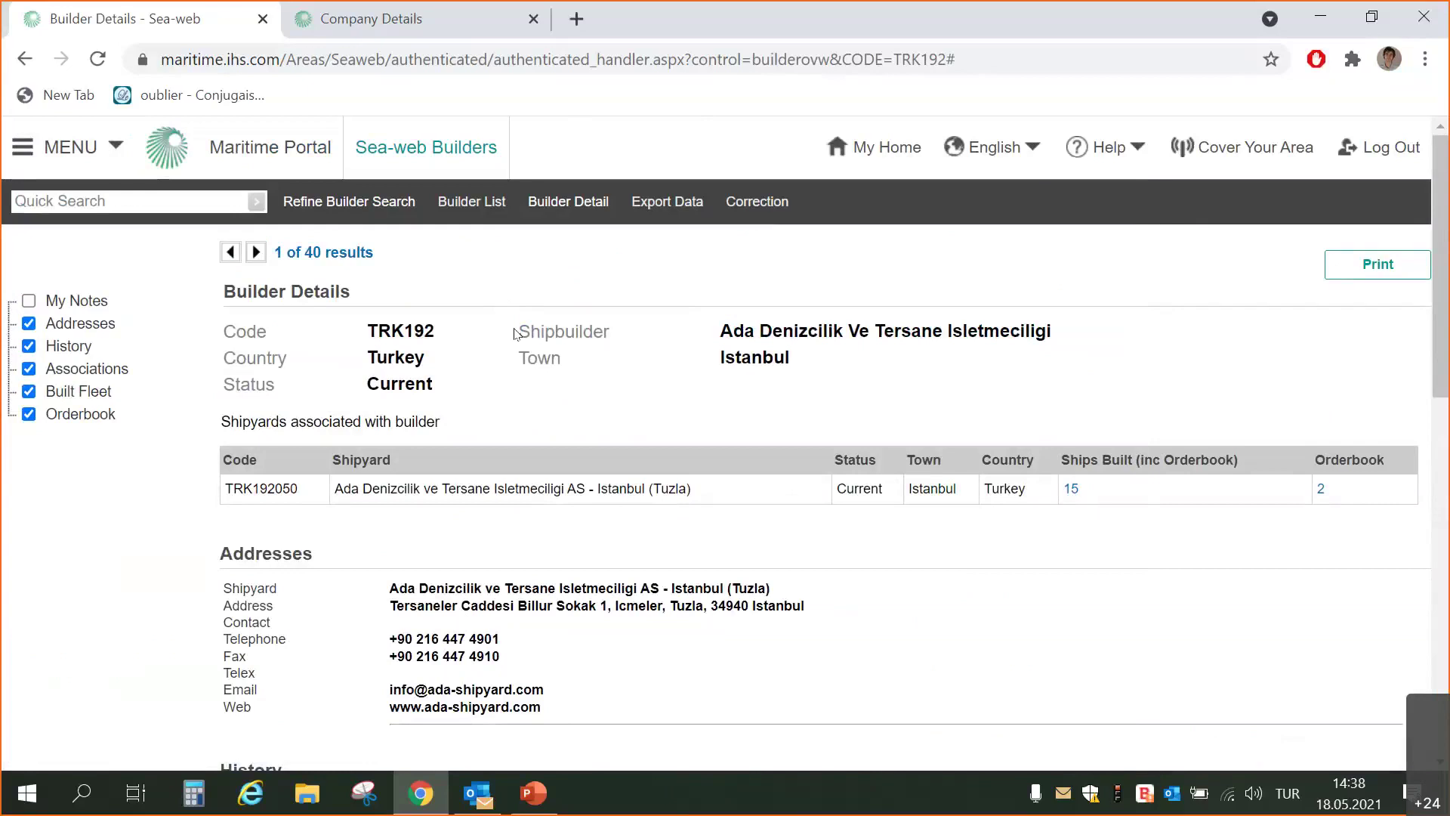
{"action": "scroll", "coordinate": [516, 324], "scroll_direction": "down", "scroll_amount": 2}
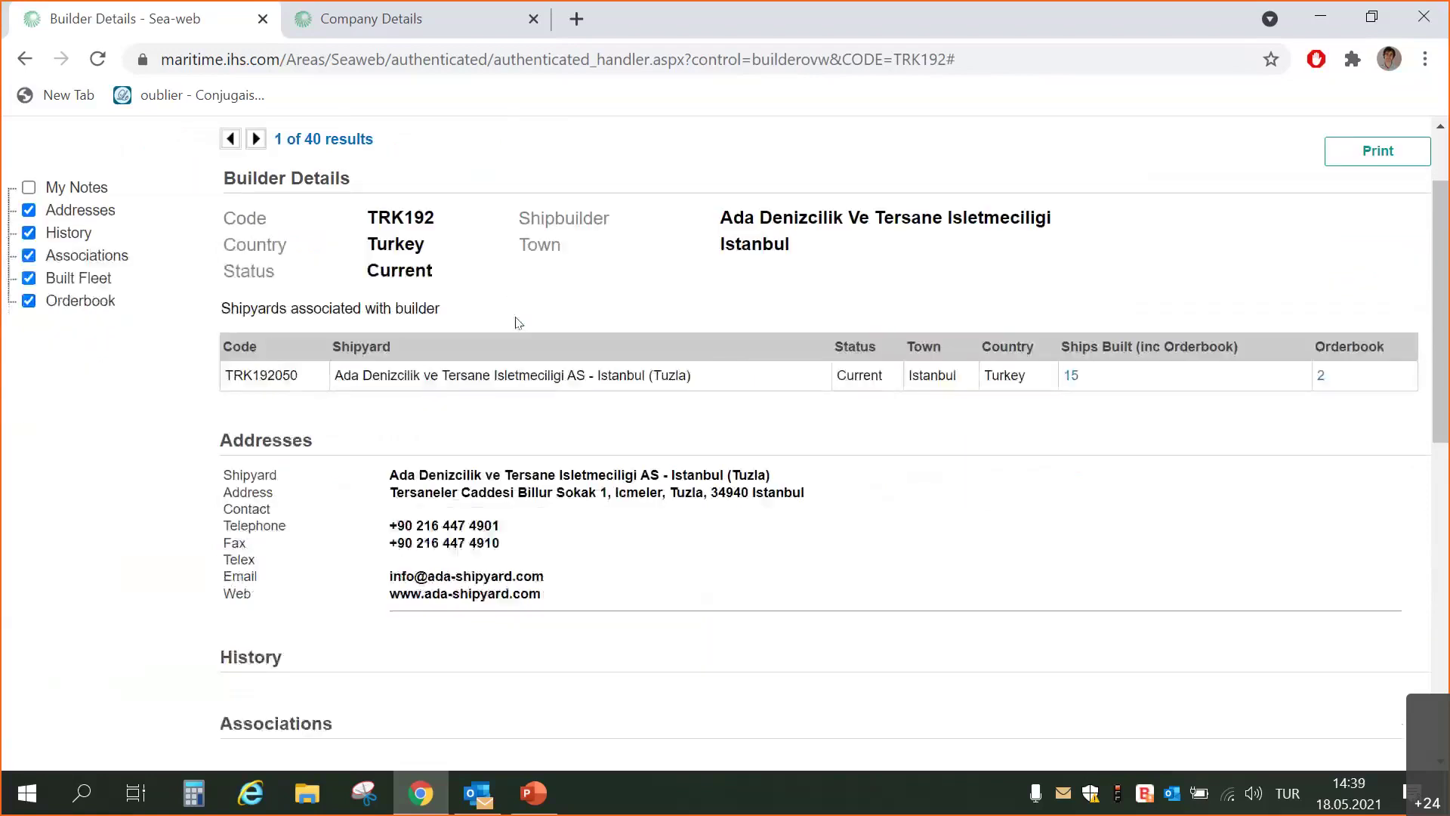
{"action": "scroll", "coordinate": [507, 306], "scroll_direction": "up", "scroll_amount": 2}
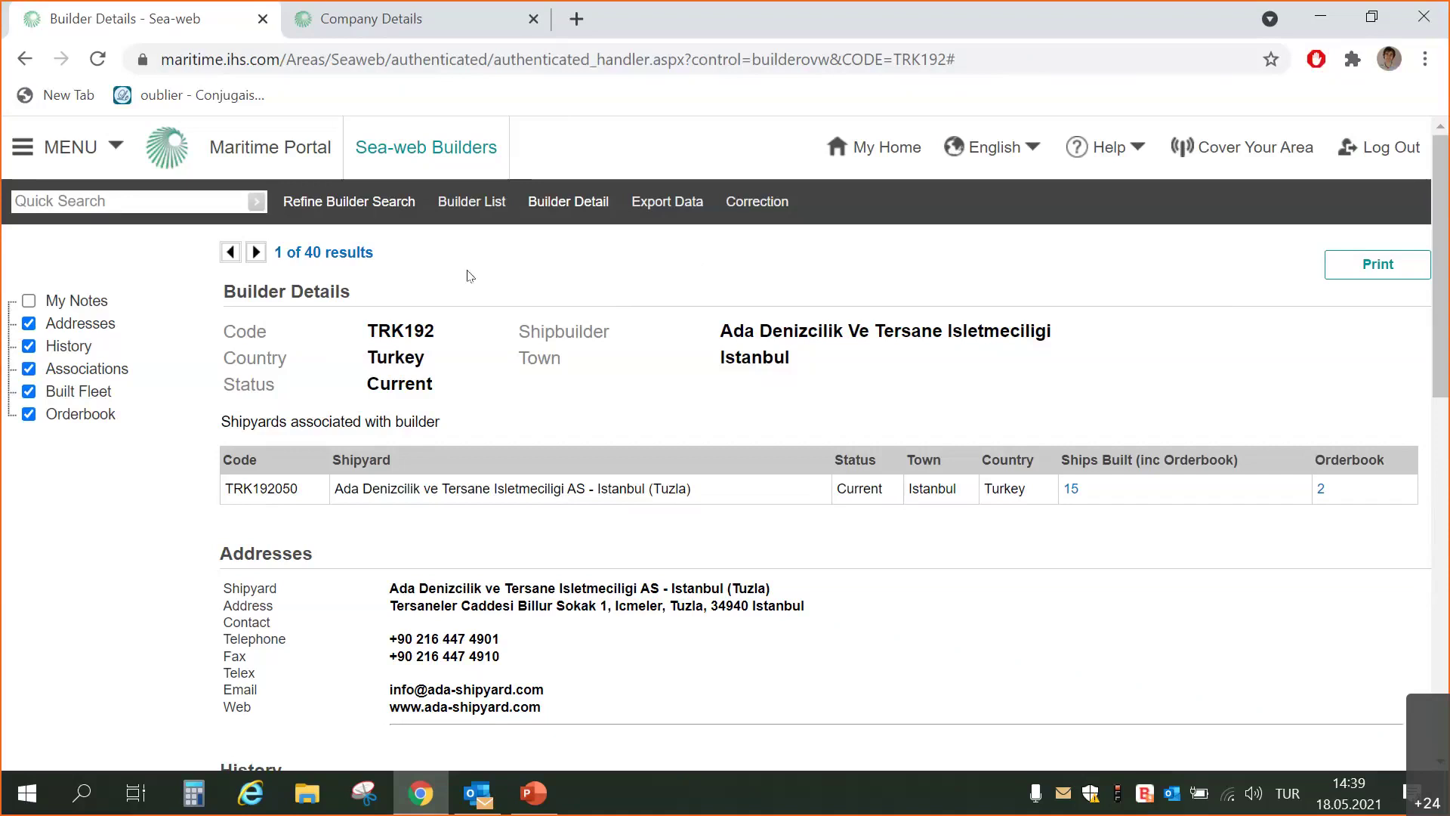
Open the Refine Port Search form and expand its Status section
{"action": "left_click", "coordinate": [73, 145]}
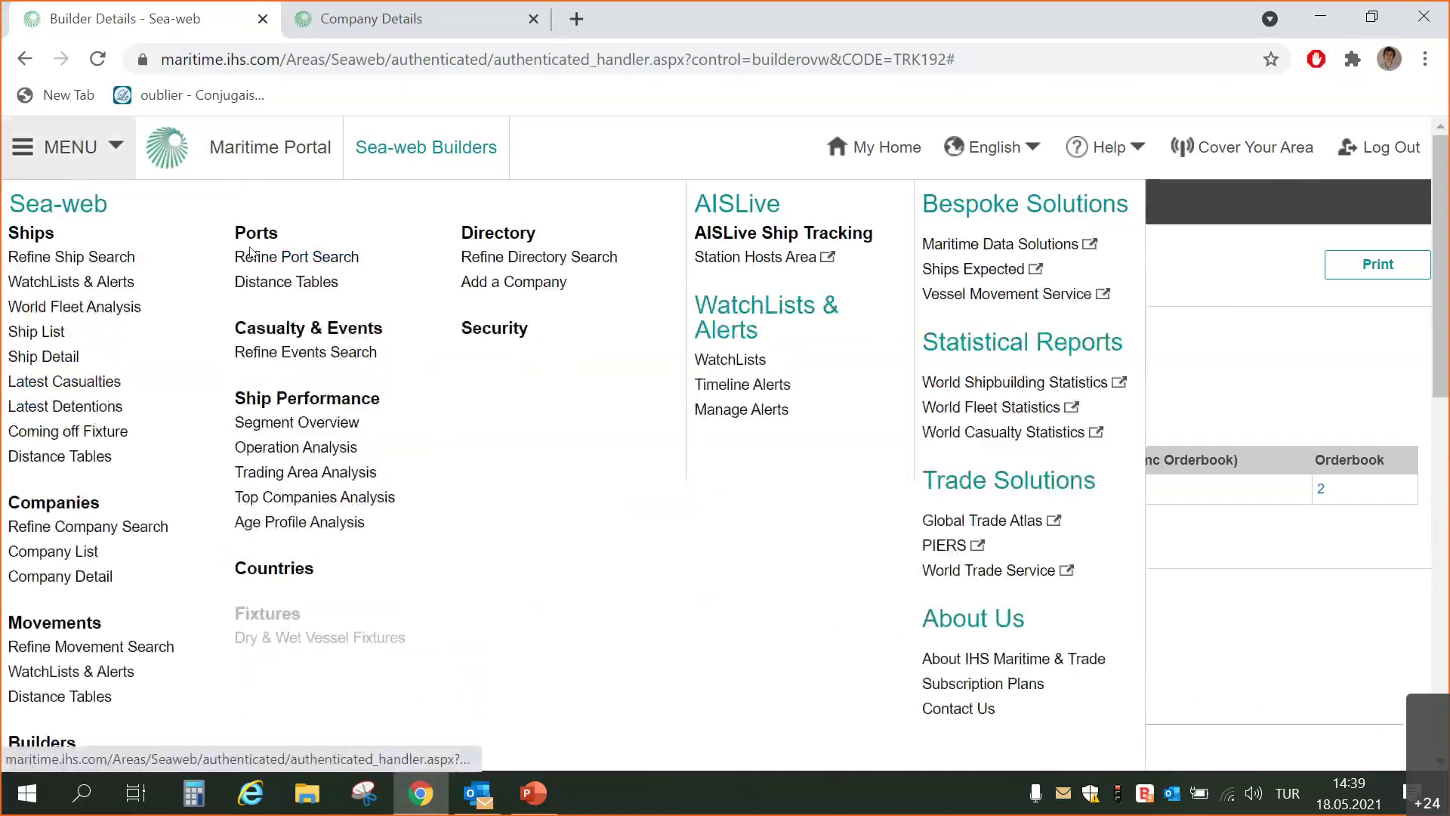
{"action": "left_click", "coordinate": [296, 257]}
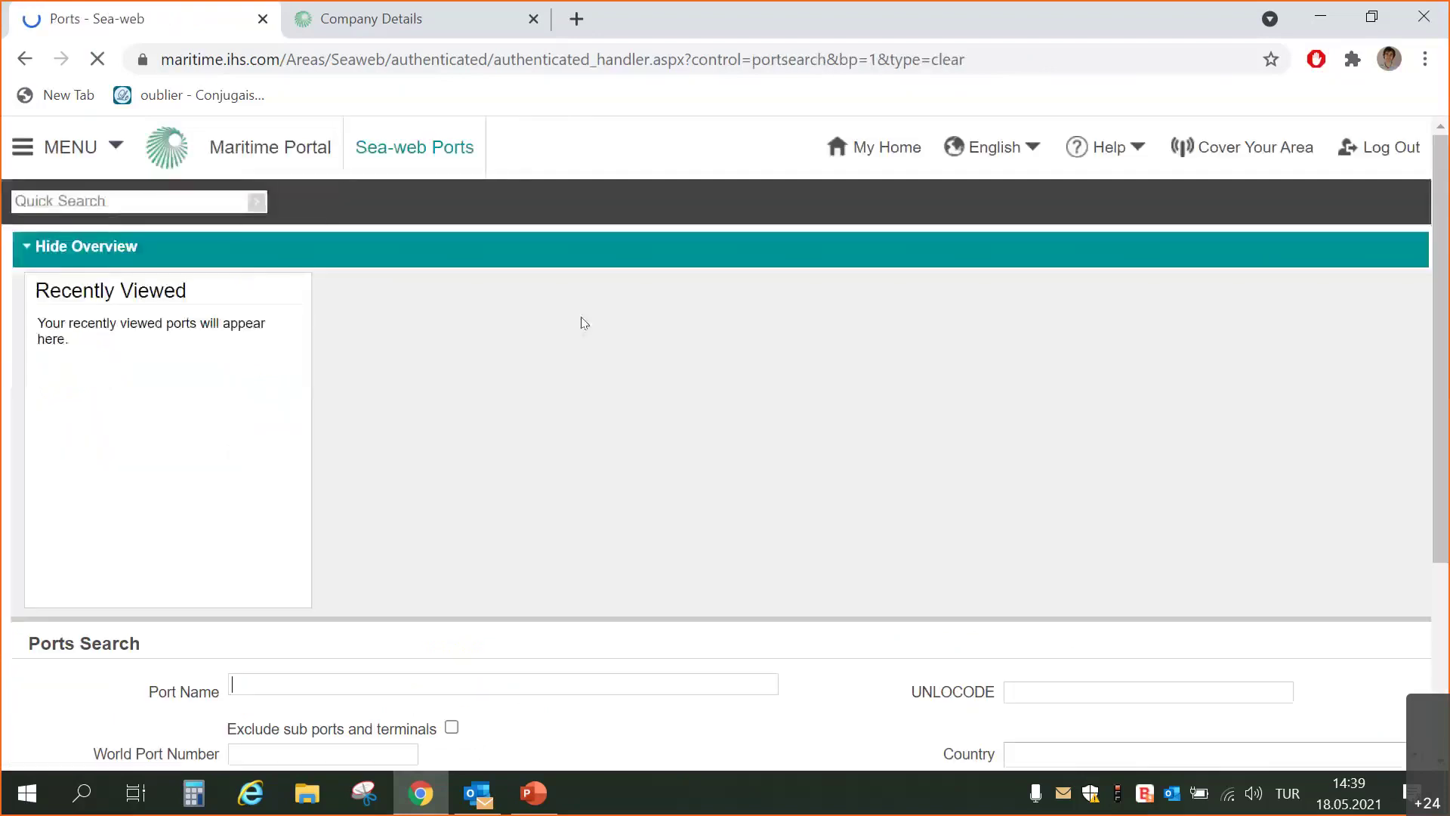
{"action": "scroll", "coordinate": [579, 320], "scroll_direction": "down", "scroll_amount": 4}
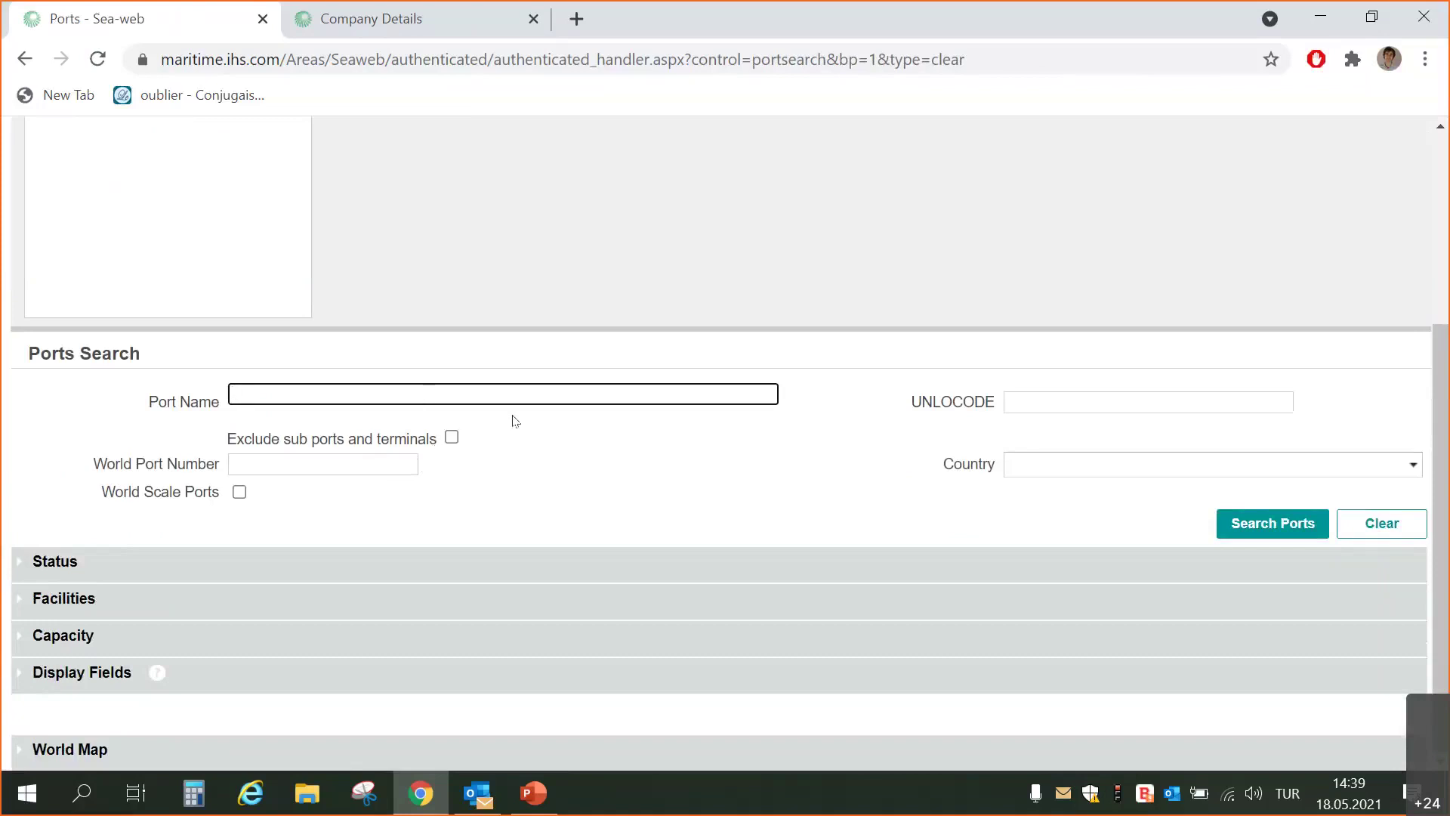
{"action": "scroll", "coordinate": [514, 420], "scroll_direction": "up", "scroll_amount": 1}
{"action": "scroll", "coordinate": [513, 421], "scroll_direction": "up", "scroll_amount": 1}
{"action": "scroll", "coordinate": [498, 438], "scroll_direction": "down", "scroll_amount": 1}
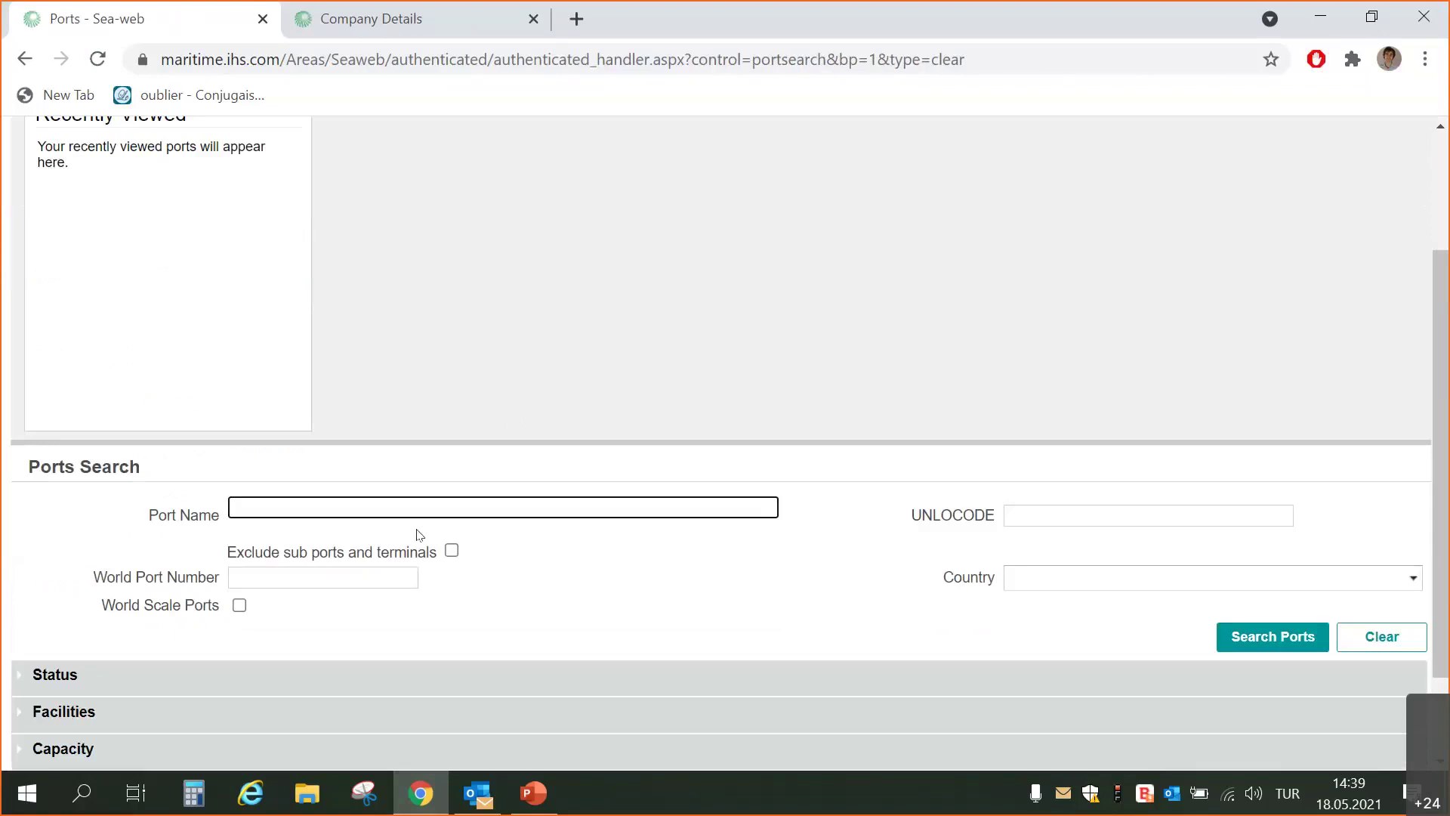
{"action": "scroll", "coordinate": [469, 450], "scroll_direction": "down", "scroll_amount": 1}
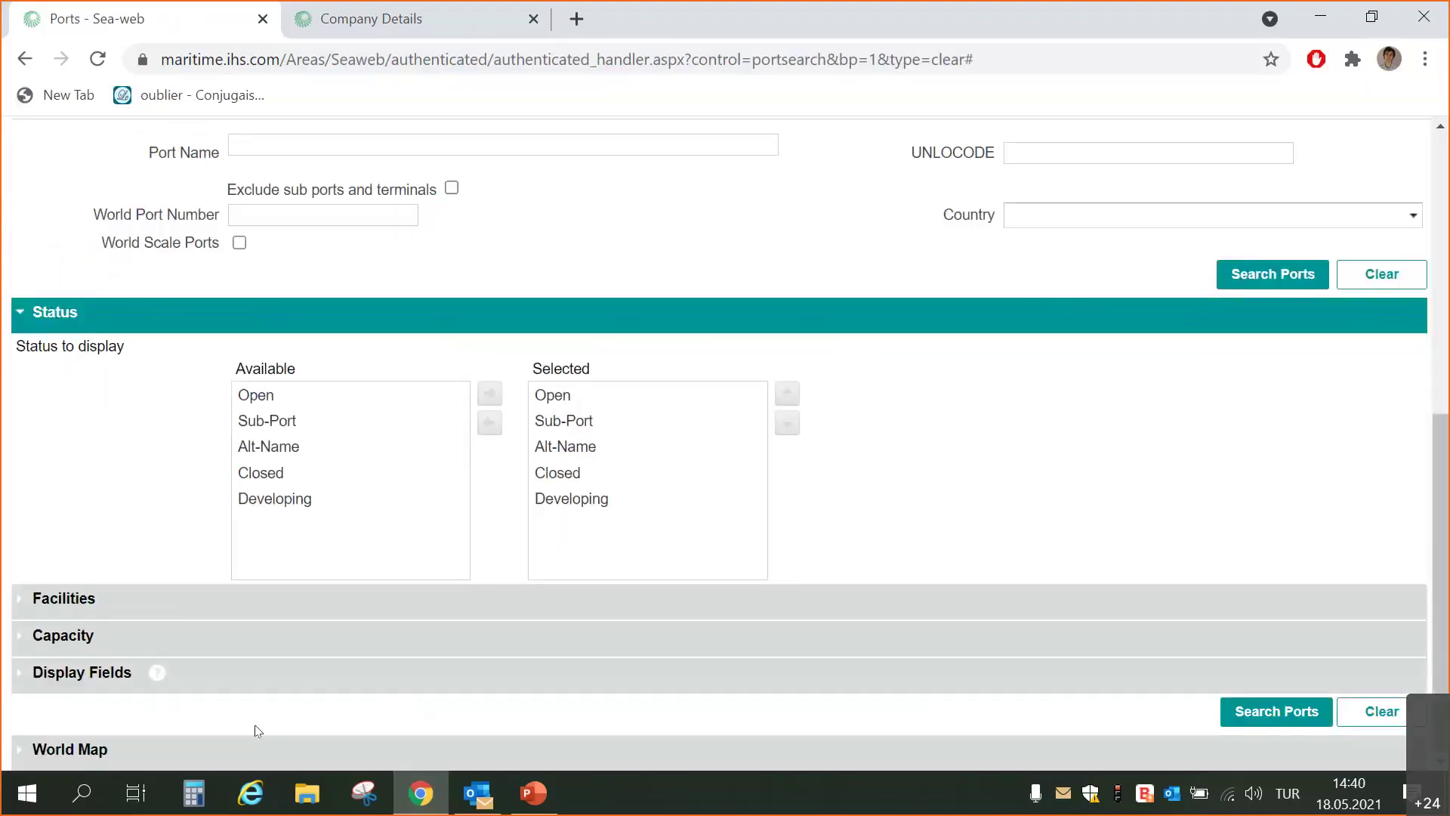
Expand the Facilities, Capacity and Display Fields sections of the port search form
{"action": "left_click", "coordinate": [65, 597]}
{"action": "scroll", "coordinate": [337, 555], "scroll_direction": "down", "scroll_amount": 1}
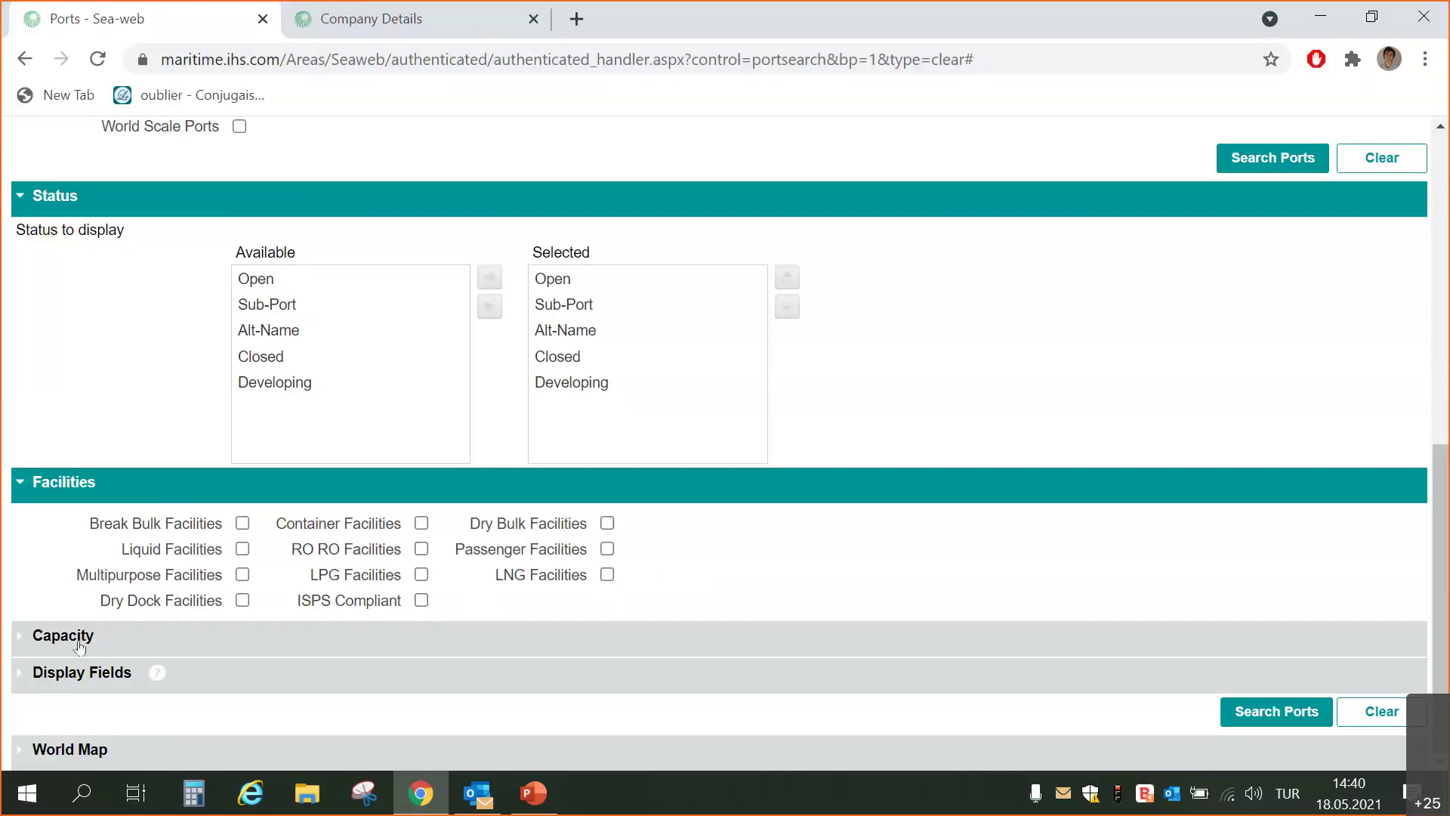
{"action": "scroll", "coordinate": [316, 537], "scroll_direction": "up", "scroll_amount": 5}
{"action": "scroll", "coordinate": [316, 537], "scroll_direction": "down", "scroll_amount": 7}
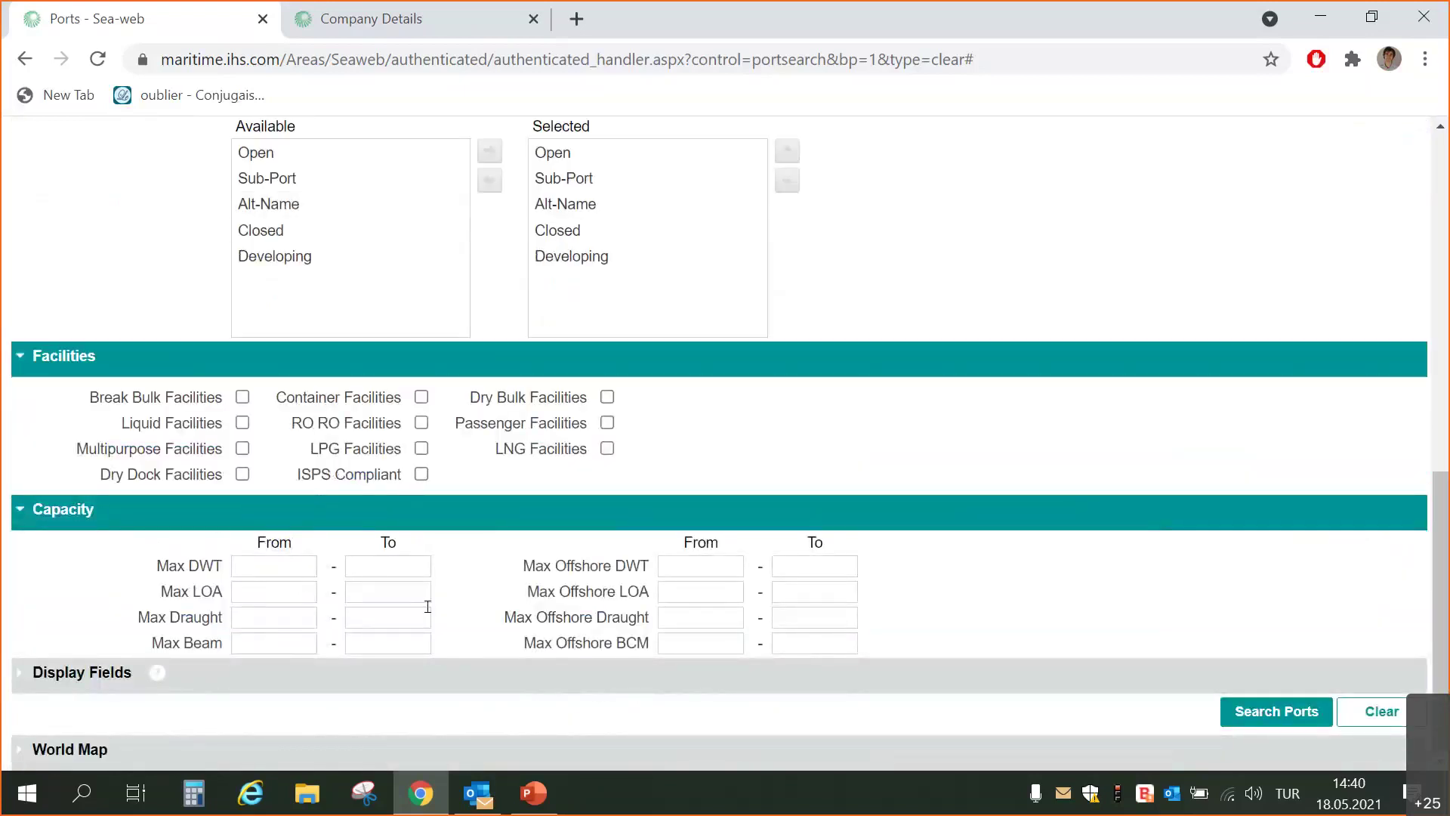
{"action": "left_click", "coordinate": [68, 681]}
{"action": "scroll", "coordinate": [372, 576], "scroll_direction": "down", "scroll_amount": 3}
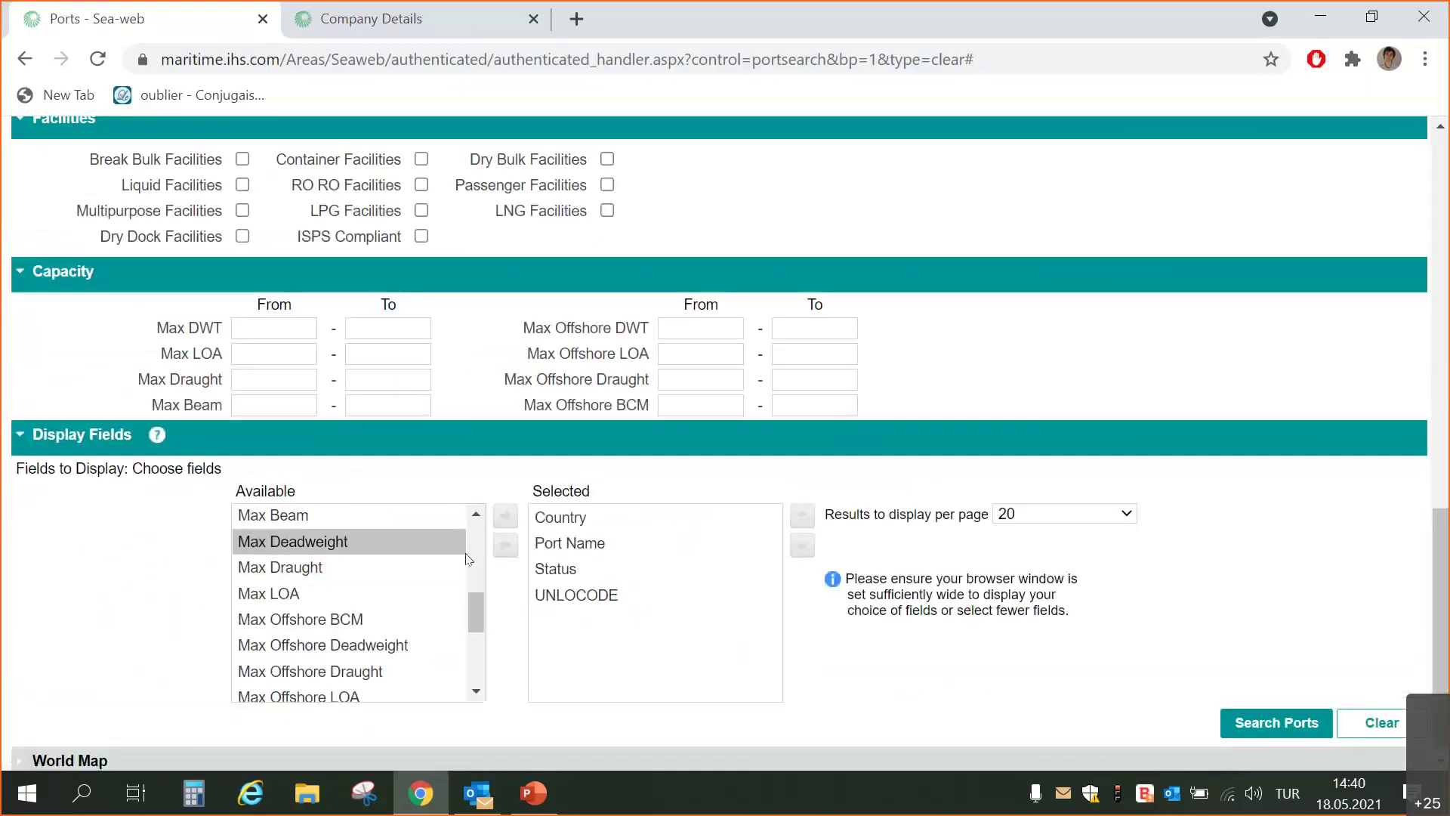
Examine the available display fields for port results and the filter sections of the port search form
{"action": "left_click_drag", "start_coordinate": [466, 605], "coordinate": [469, 533]}
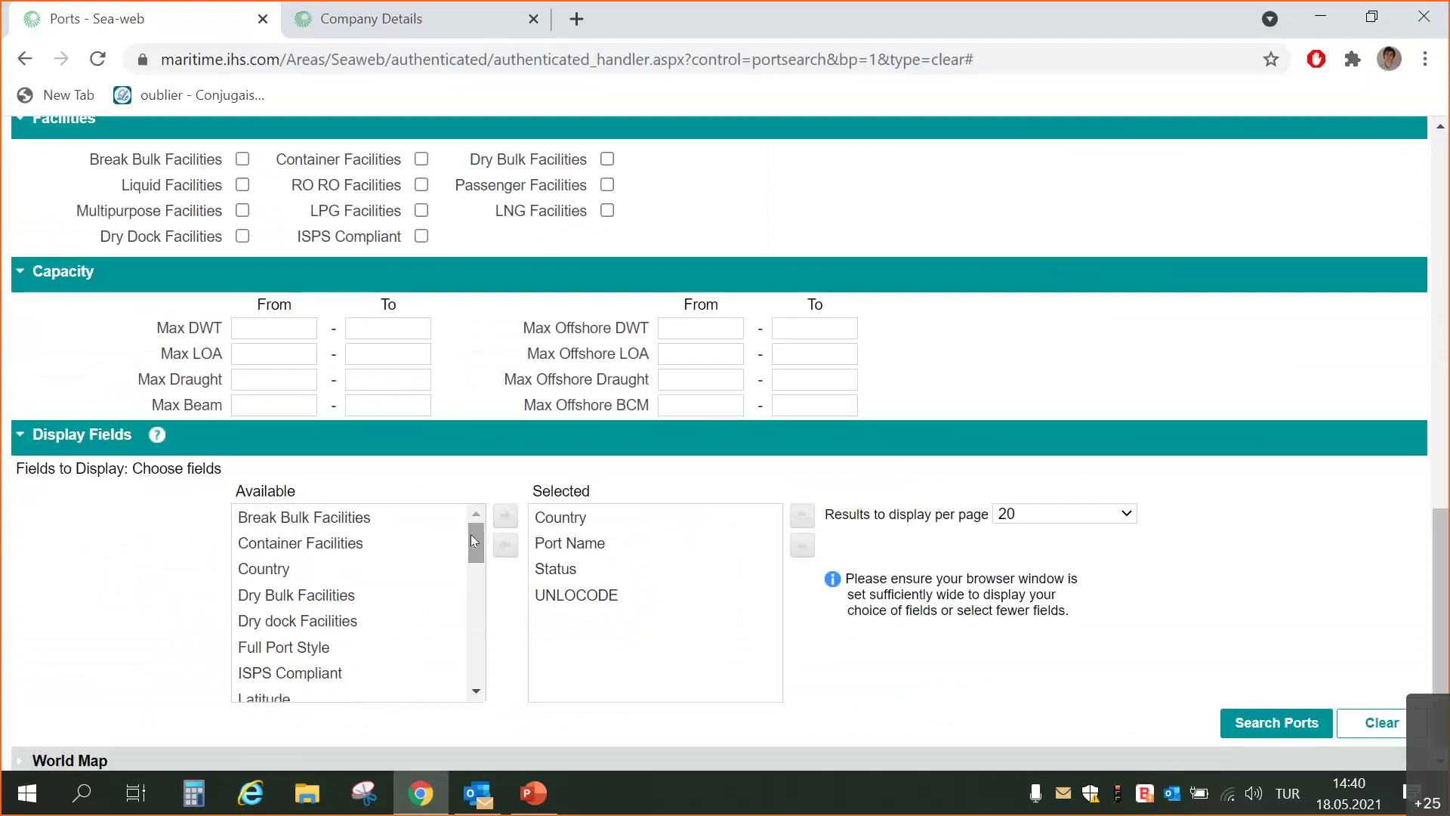
{"action": "scroll", "coordinate": [400, 565], "scroll_direction": "down", "scroll_amount": 3}
{"action": "scroll", "coordinate": [374, 596], "scroll_direction": "down", "scroll_amount": 7}
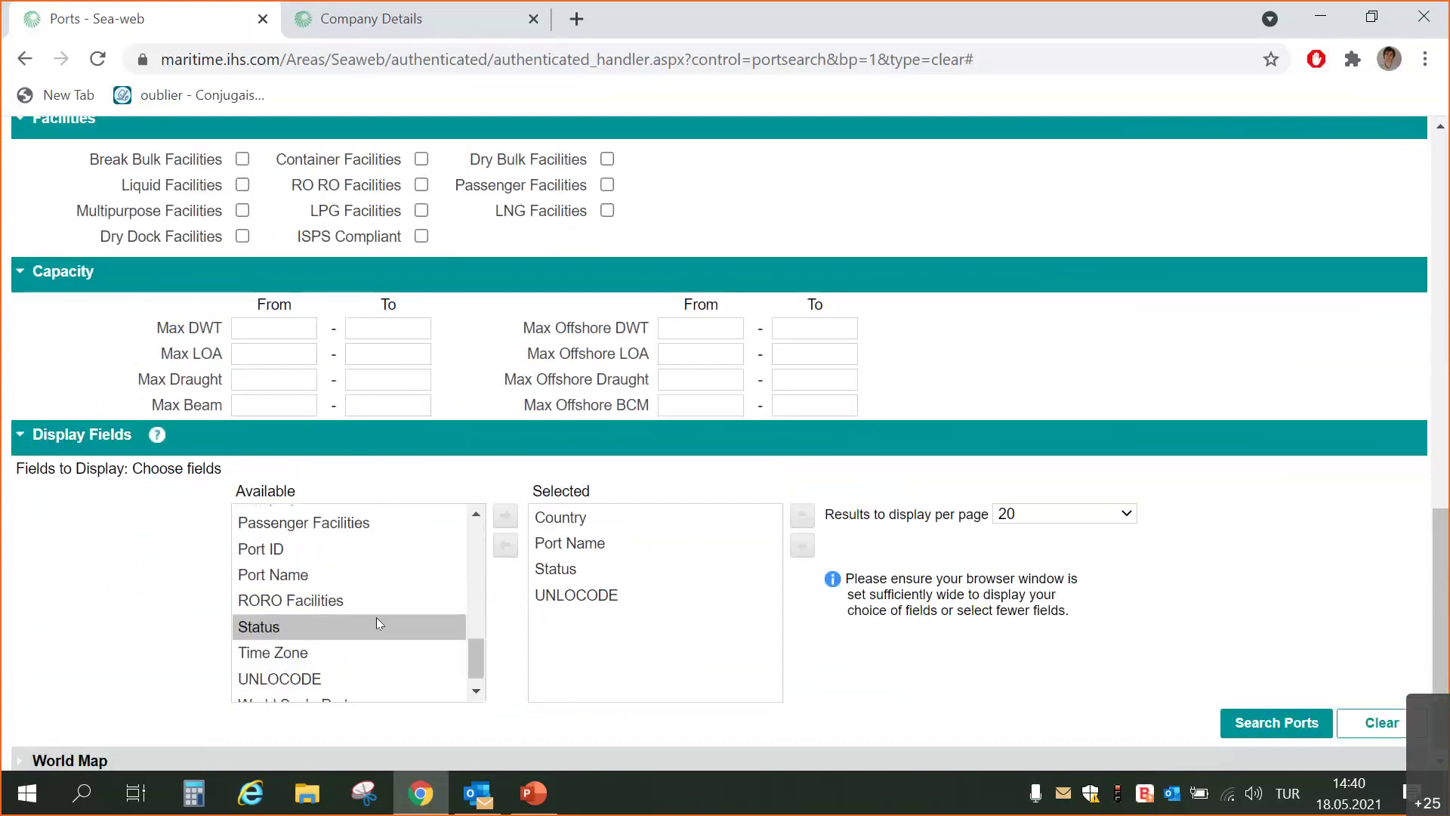
{"action": "scroll", "coordinate": [382, 630], "scroll_direction": "up", "scroll_amount": 9}
{"action": "scroll", "coordinate": [389, 631], "scroll_direction": "up", "scroll_amount": 1}
{"action": "scroll", "coordinate": [423, 378], "scroll_direction": "up", "scroll_amount": 6}
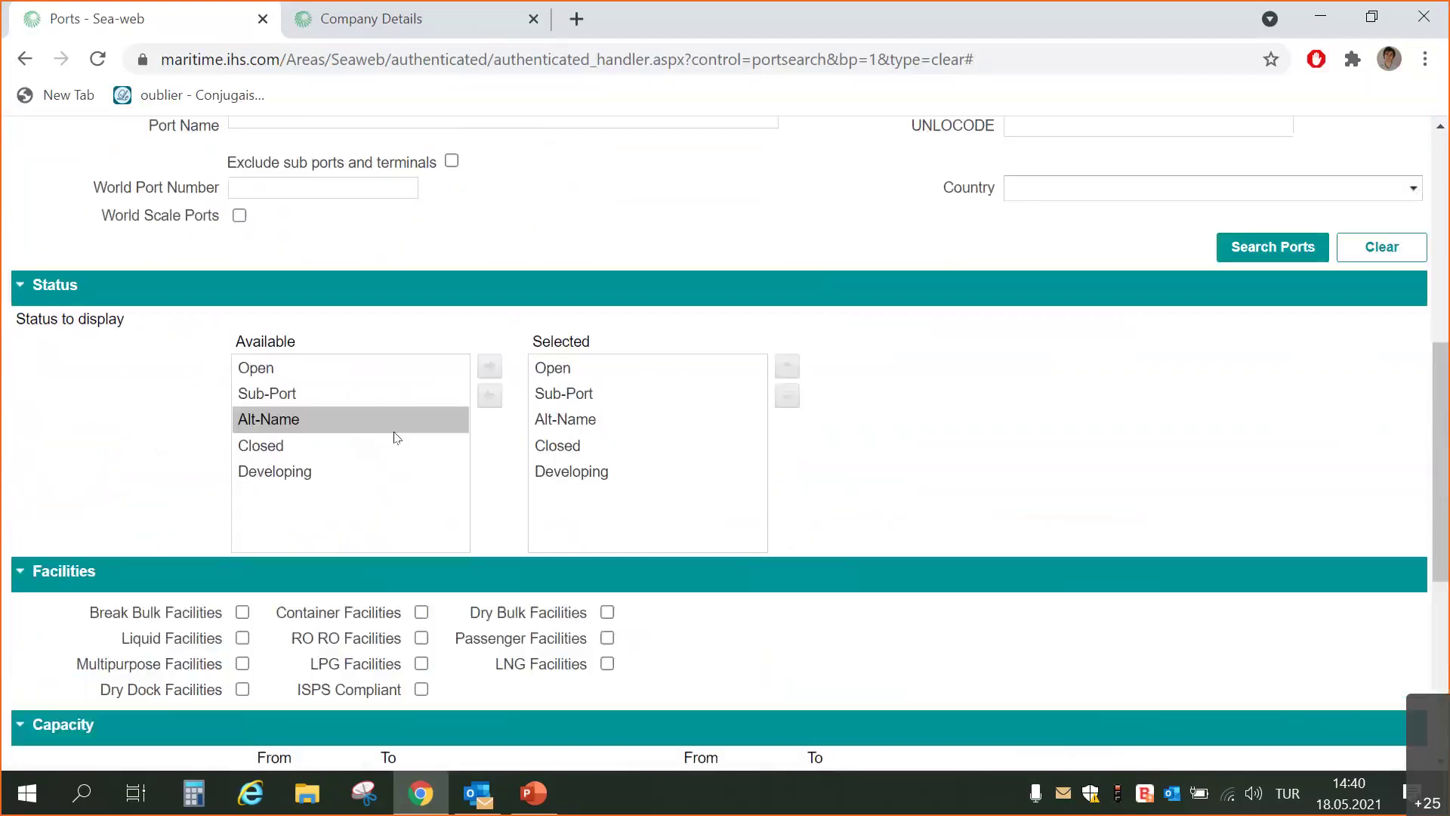
{"action": "scroll", "coordinate": [169, 427], "scroll_direction": "up", "scroll_amount": 3}
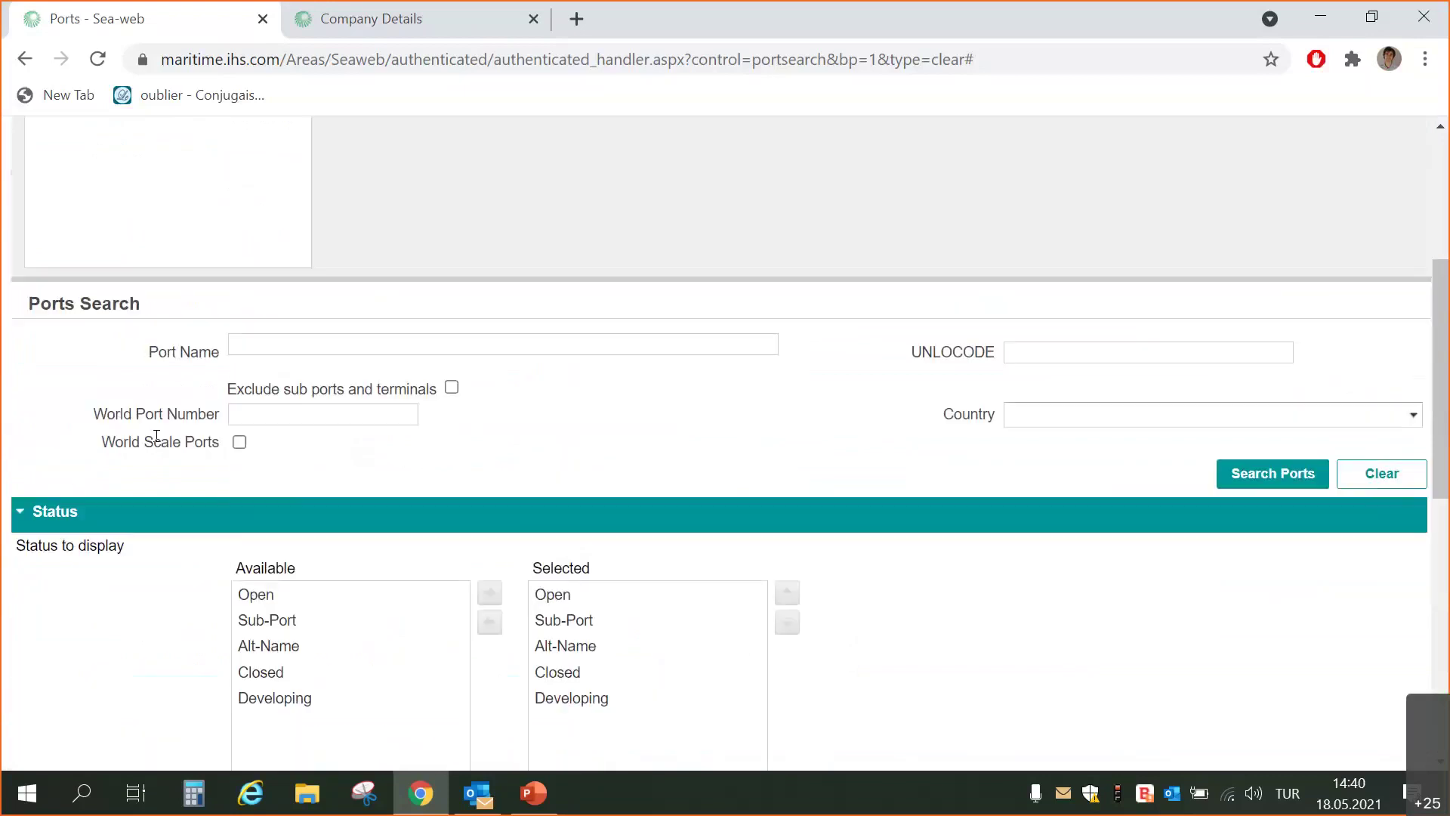
Set the port search's Country filter to Turkey and close the country list
{"action": "left_click", "coordinate": [1054, 414]}
{"action": "scroll", "coordinate": [1112, 557], "scroll_direction": "down", "scroll_amount": 6}
{"action": "scroll", "coordinate": [1397, 528], "scroll_direction": "down", "scroll_amount": 3}
{"action": "left_click_drag", "start_coordinate": [1412, 300], "coordinate": [1370, 421]}
{"action": "left_click", "coordinate": [1029, 447]}
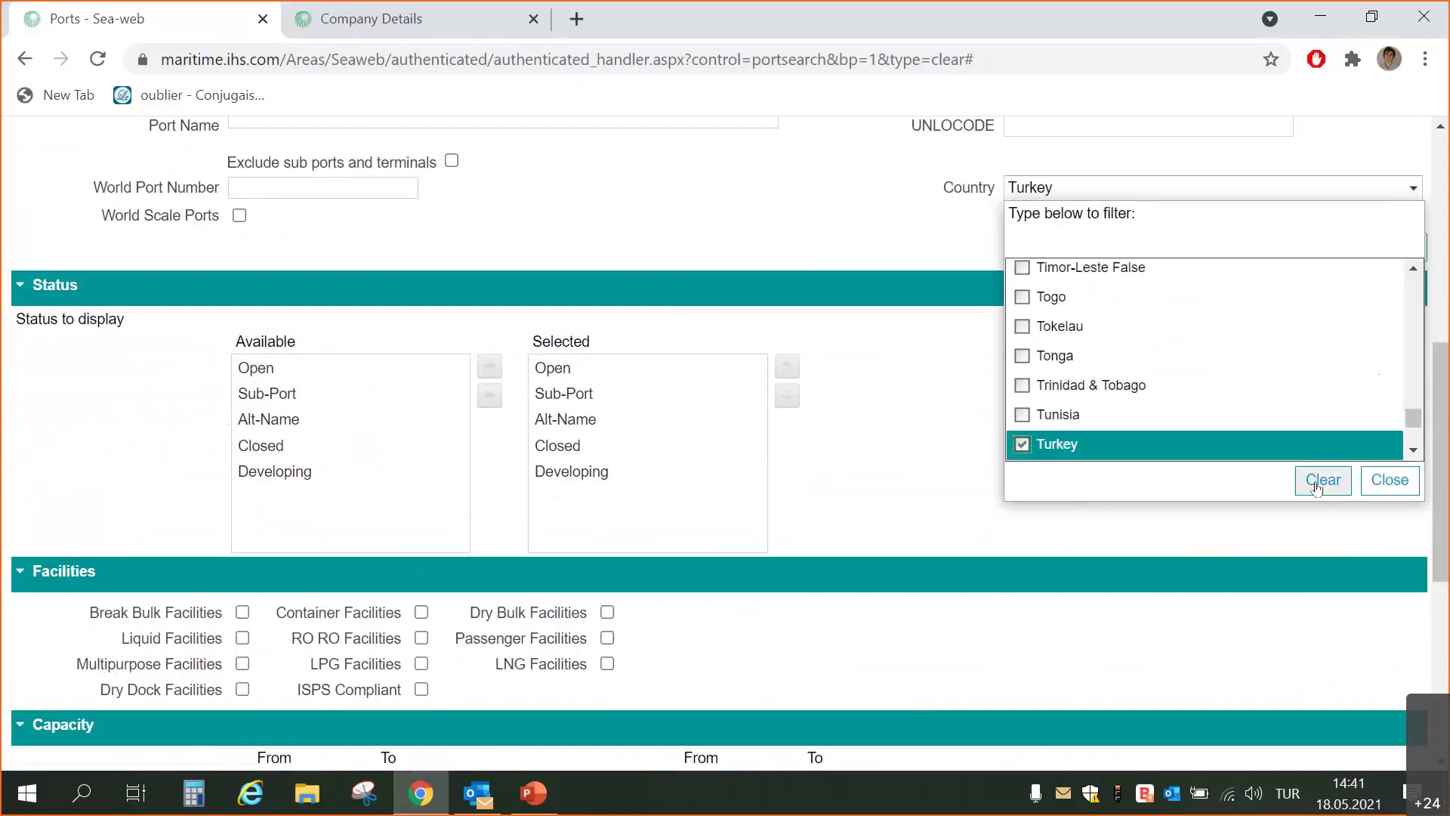
{"action": "left_click", "coordinate": [1387, 479]}
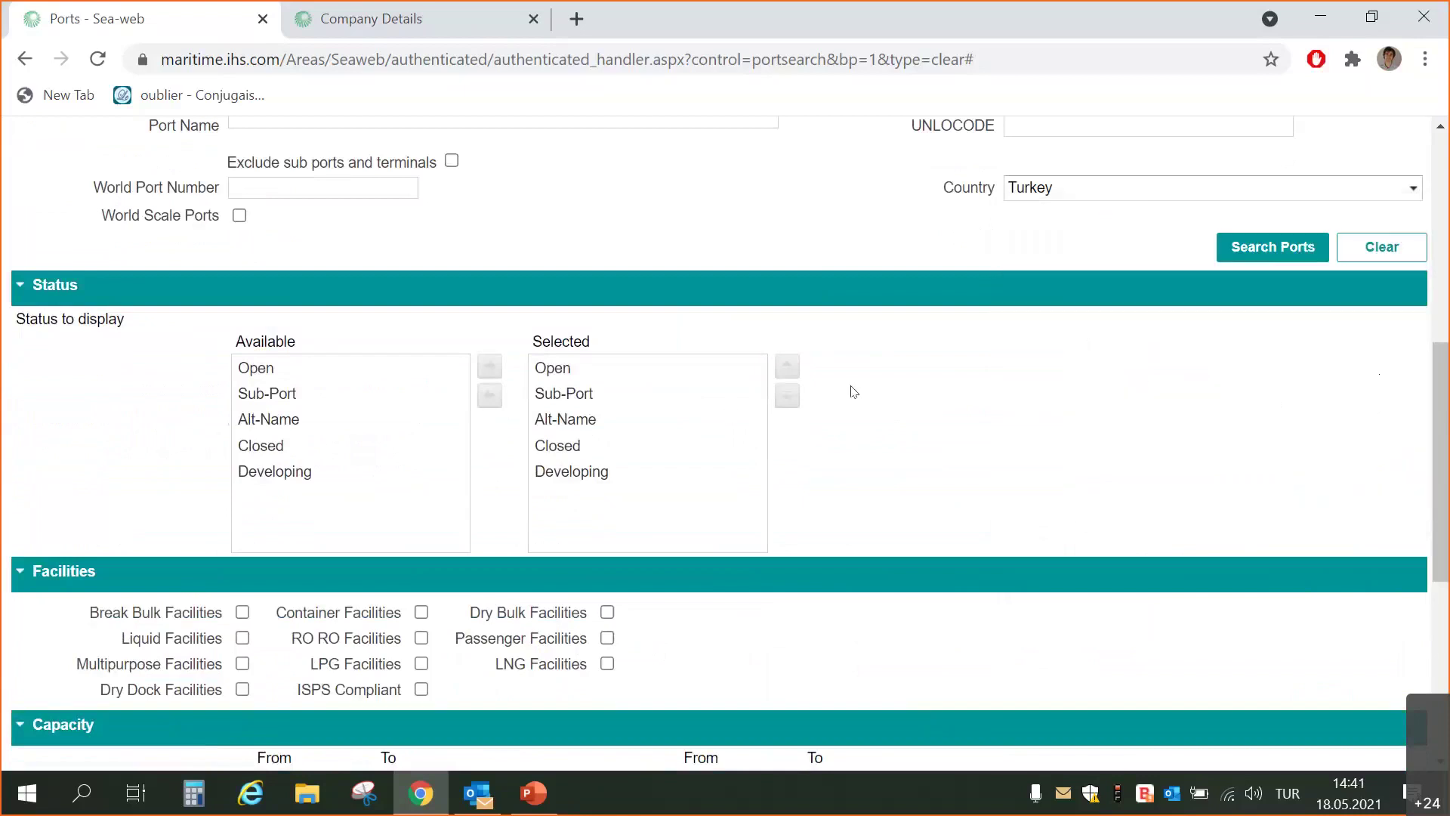
Run the port search for Turkey, leaving the facilities, capacity and display field settings as they are
{"action": "scroll", "coordinate": [626, 385], "scroll_direction": "down", "scroll_amount": 6}
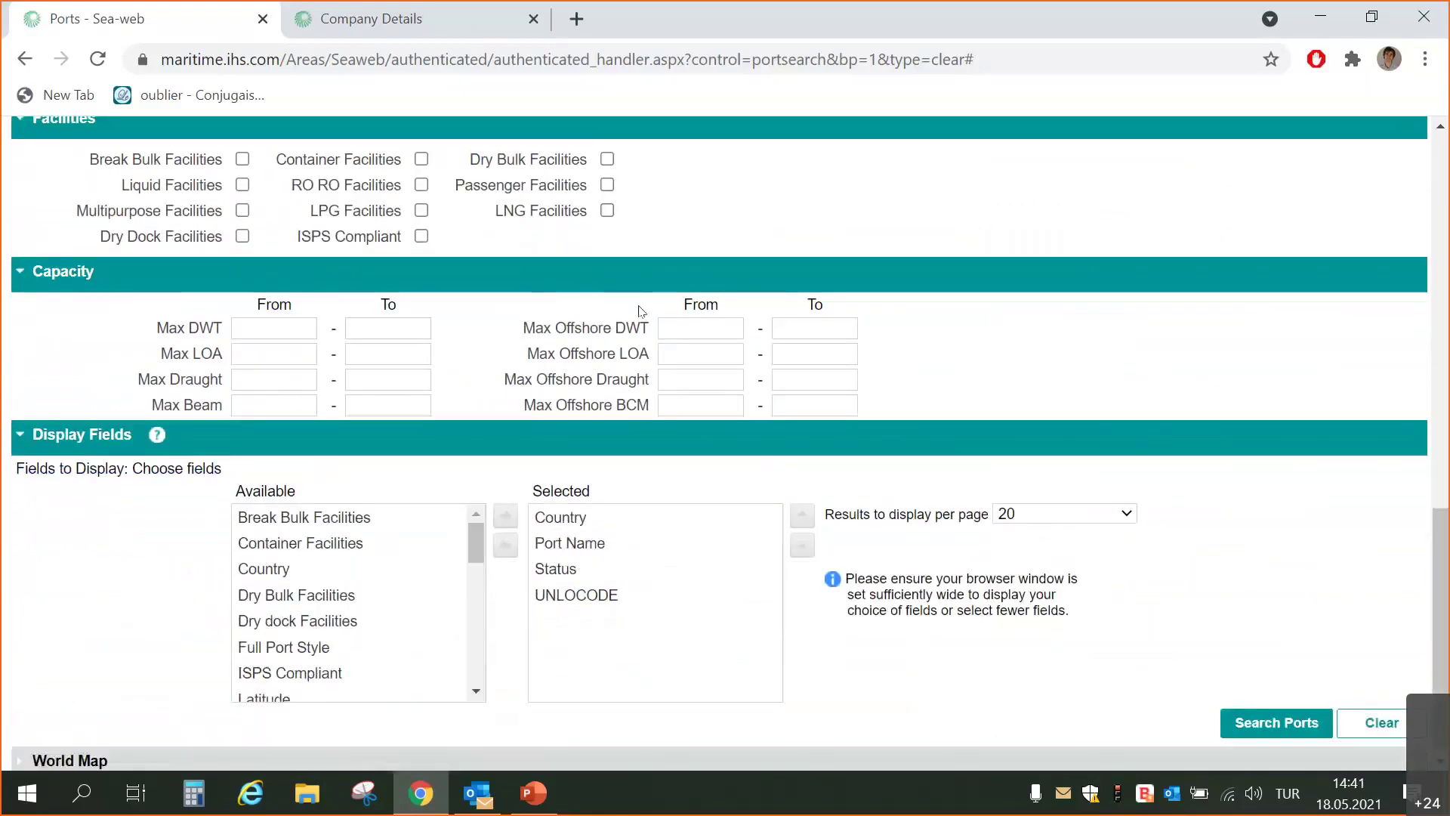
{"action": "scroll", "coordinate": [450, 564], "scroll_direction": "down", "scroll_amount": 3}
{"action": "scroll", "coordinate": [448, 565], "scroll_direction": "down", "scroll_amount": 5}
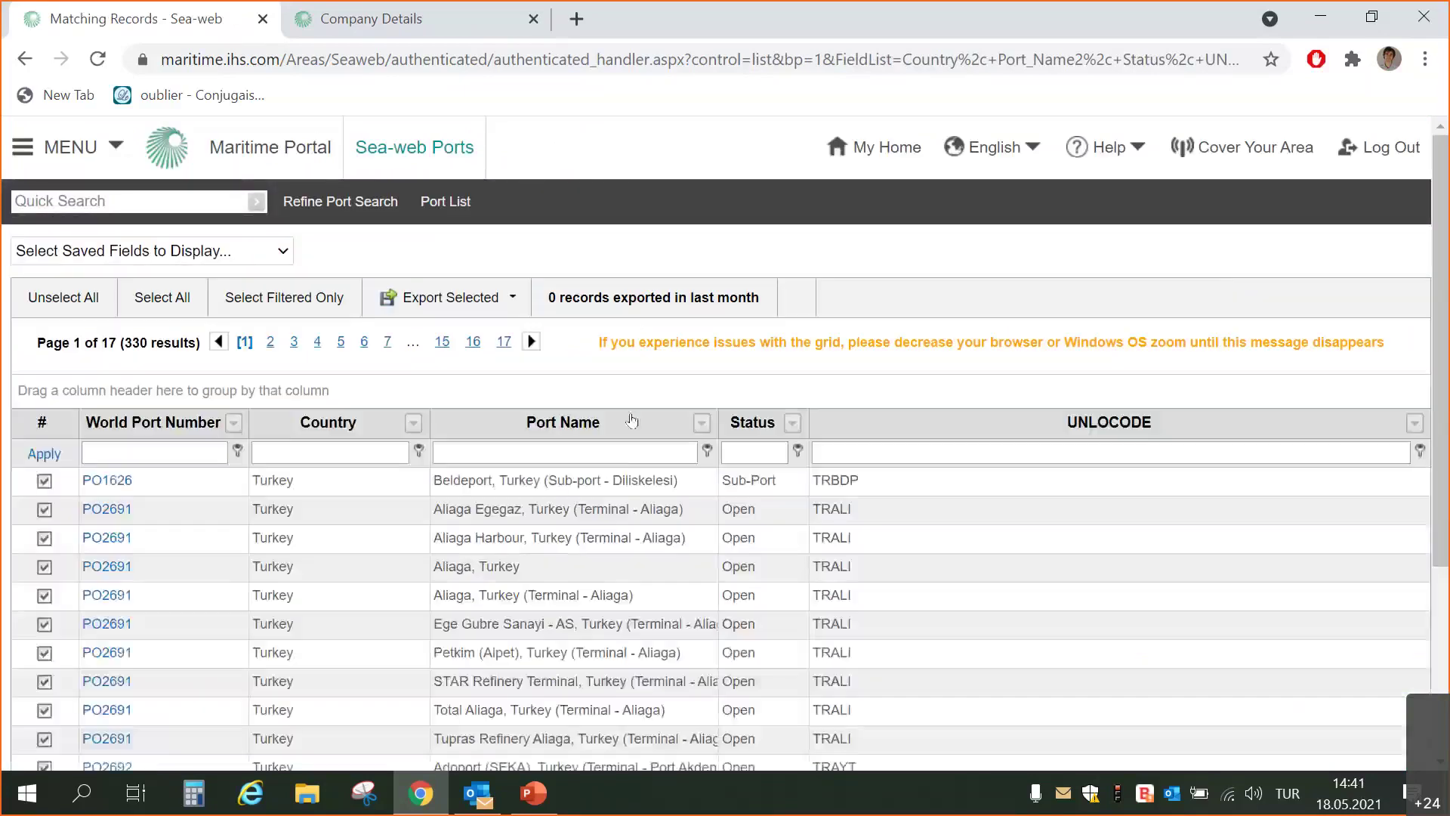
Look through the list of Turkish ports and open the Aliaga port record, PO2691
{"action": "scroll", "coordinate": [605, 484], "scroll_direction": "down", "scroll_amount": 2}
{"action": "scroll", "coordinate": [604, 483], "scroll_direction": "down", "scroll_amount": 2}
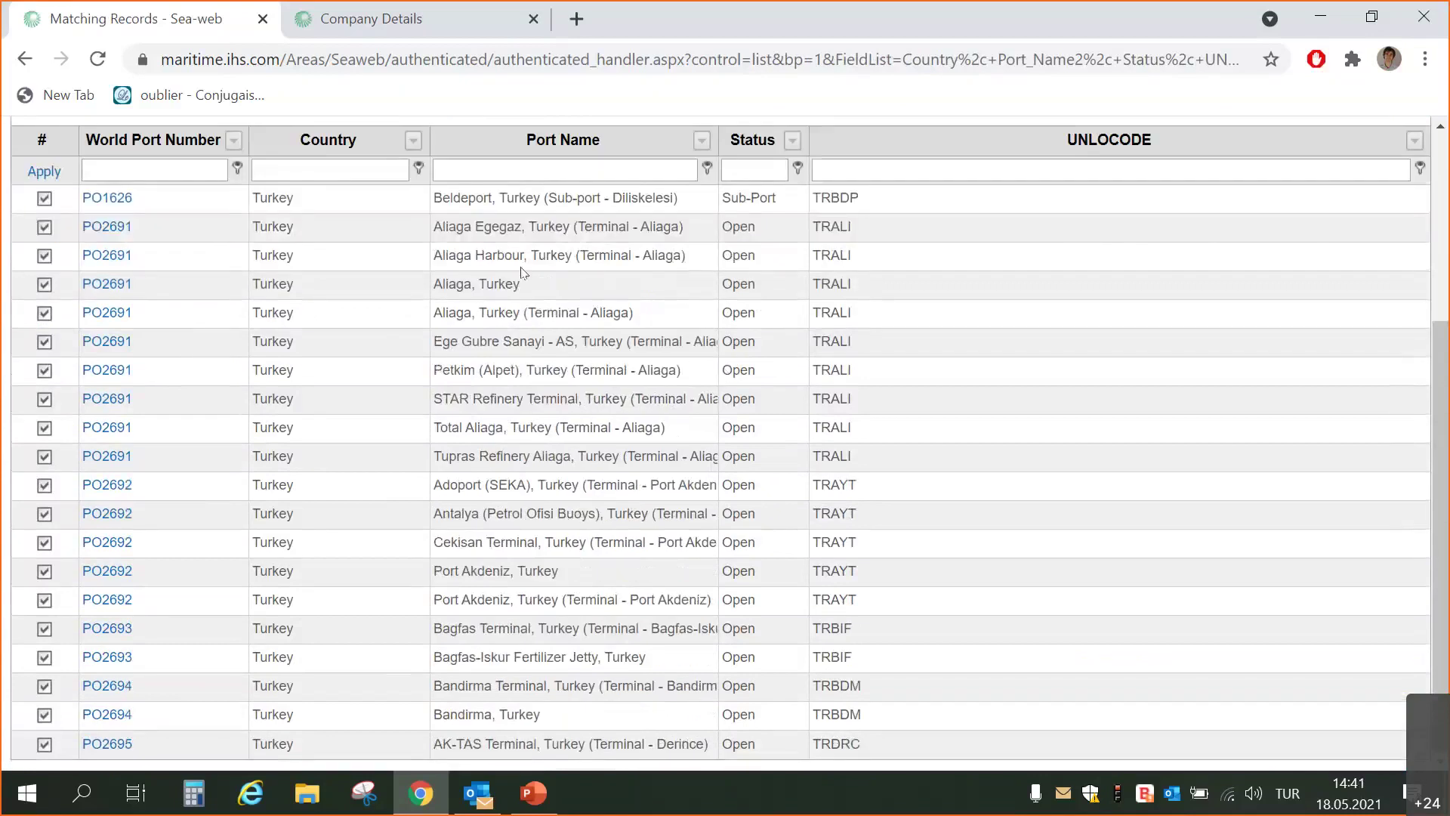
{"action": "scroll", "coordinate": [504, 333], "scroll_direction": "up", "scroll_amount": 1}
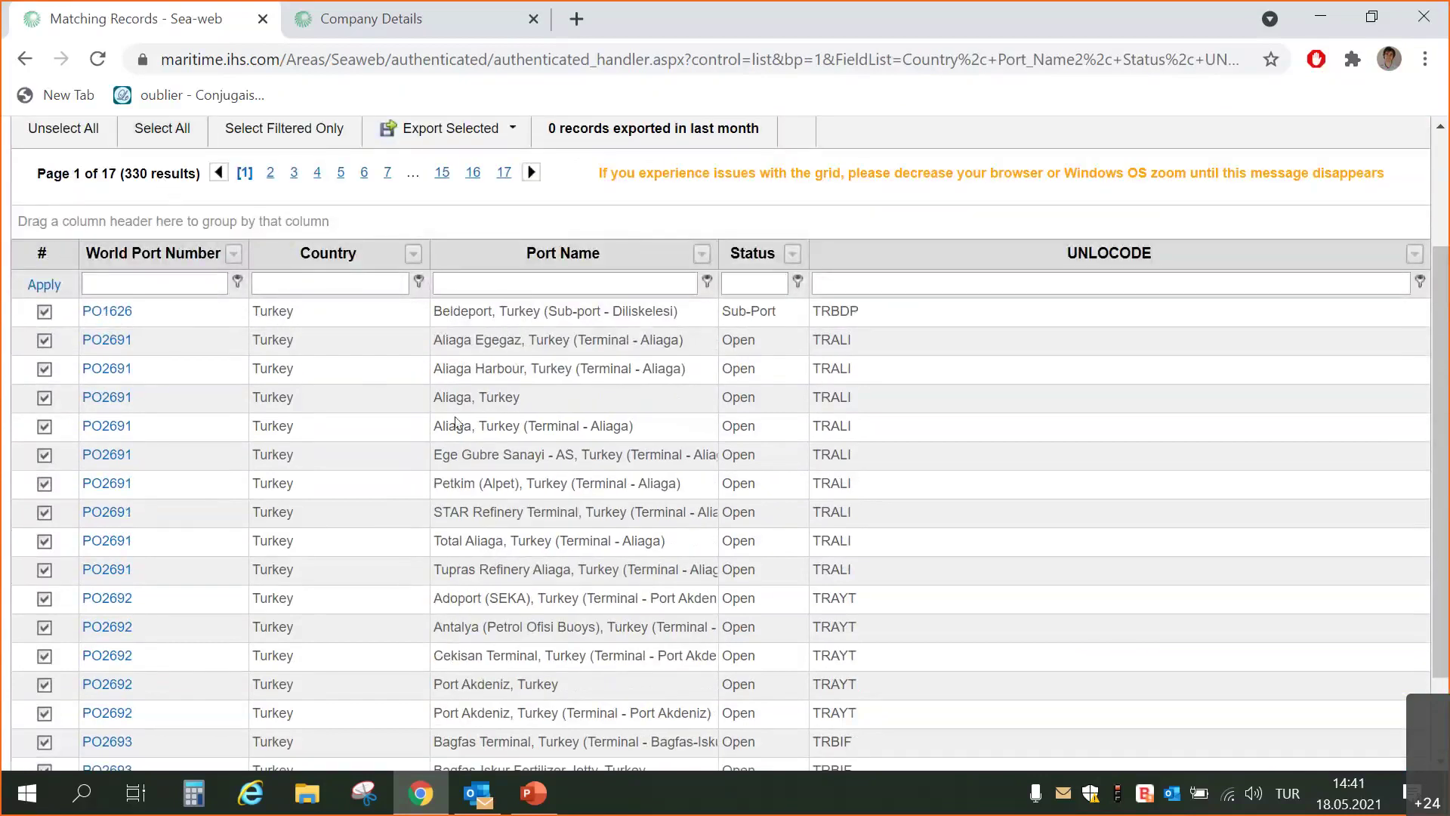
{"action": "left_click", "coordinate": [106, 541]}
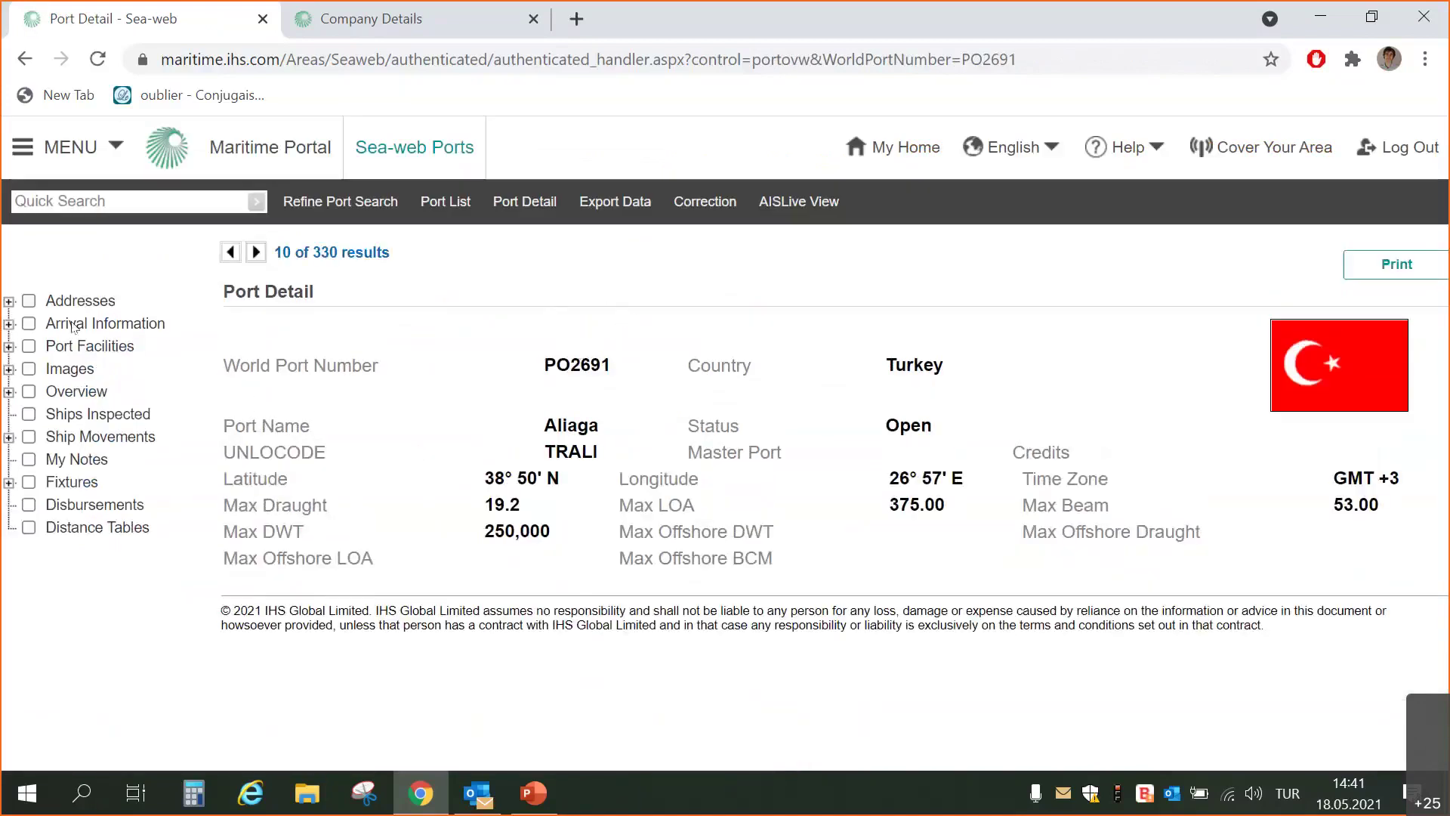
Show every section of the Aliaga port record, from Addresses and Arrival Information through Fixtures, Disbursements and Distance Tables
{"action": "left_click", "coordinate": [29, 301]}
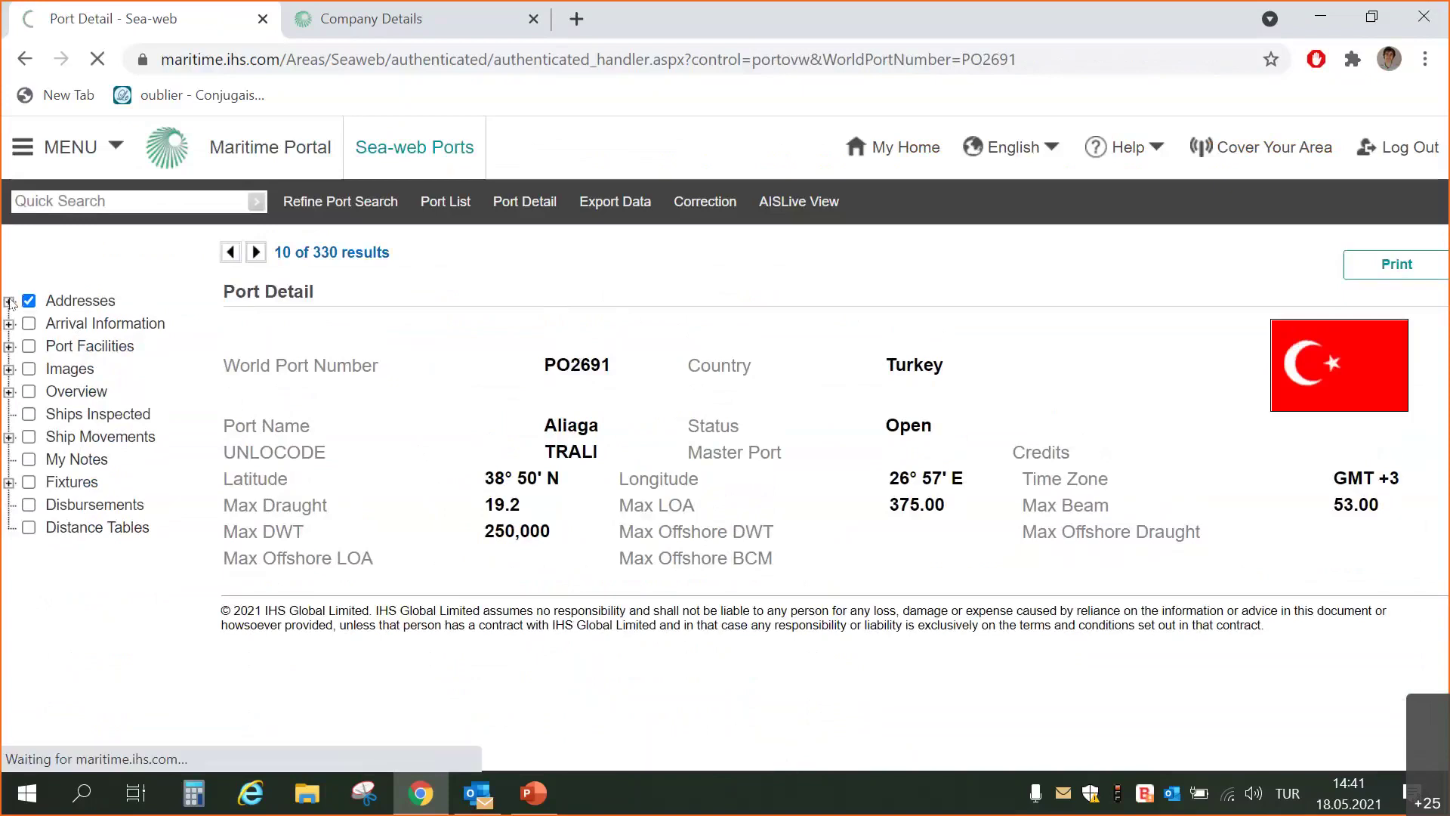
{"action": "left_click", "coordinate": [28, 324]}
{"action": "left_click", "coordinate": [29, 346]}
{"action": "left_click", "coordinate": [29, 369]}
{"action": "left_click", "coordinate": [29, 392]}
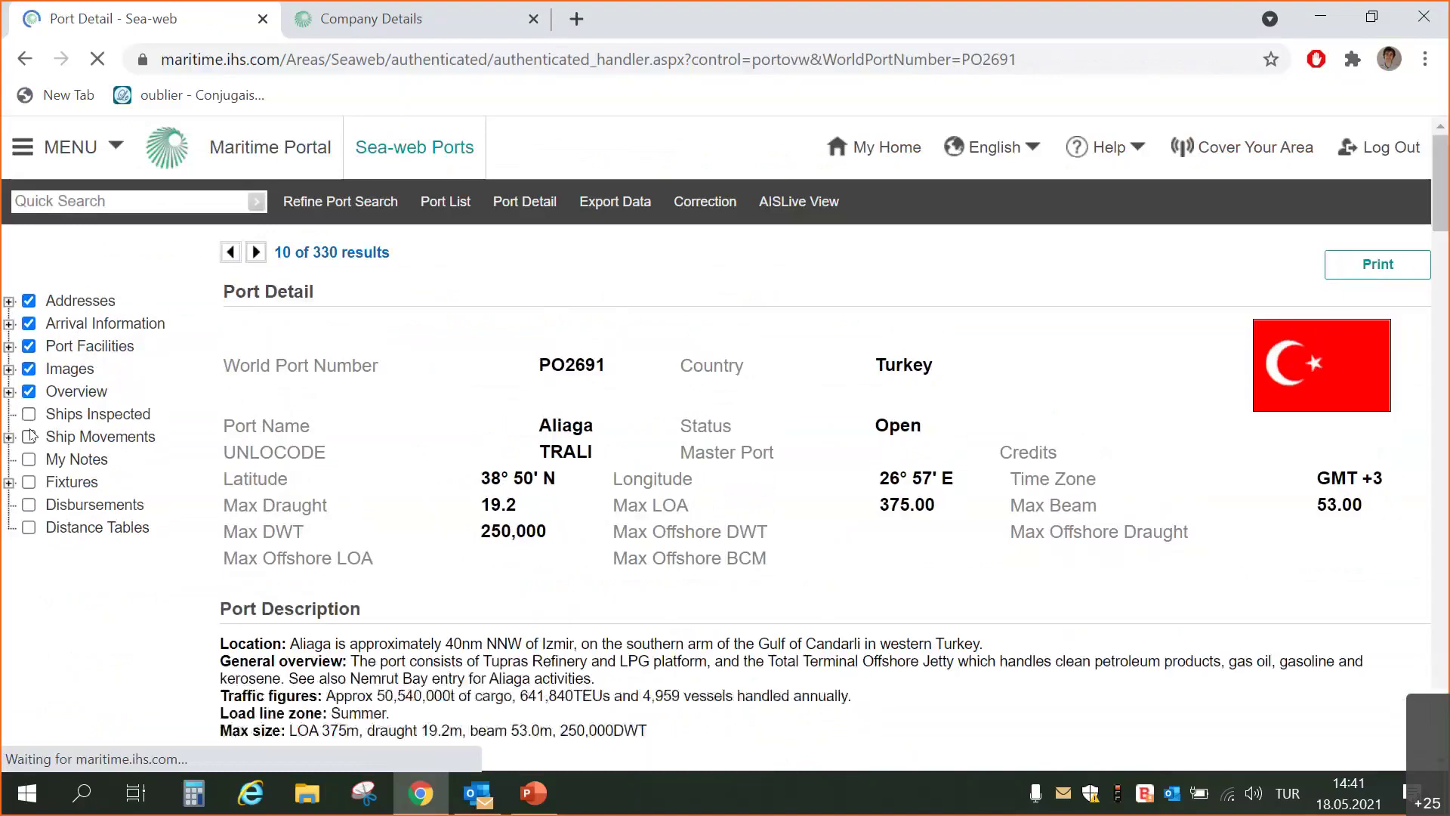
{"action": "left_click", "coordinate": [29, 414]}
{"action": "left_click", "coordinate": [29, 436]}
{"action": "left_click", "coordinate": [28, 459]}
{"action": "left_click", "coordinate": [28, 482]}
{"action": "left_click", "coordinate": [28, 504]}
{"action": "left_click", "coordinate": [29, 527]}
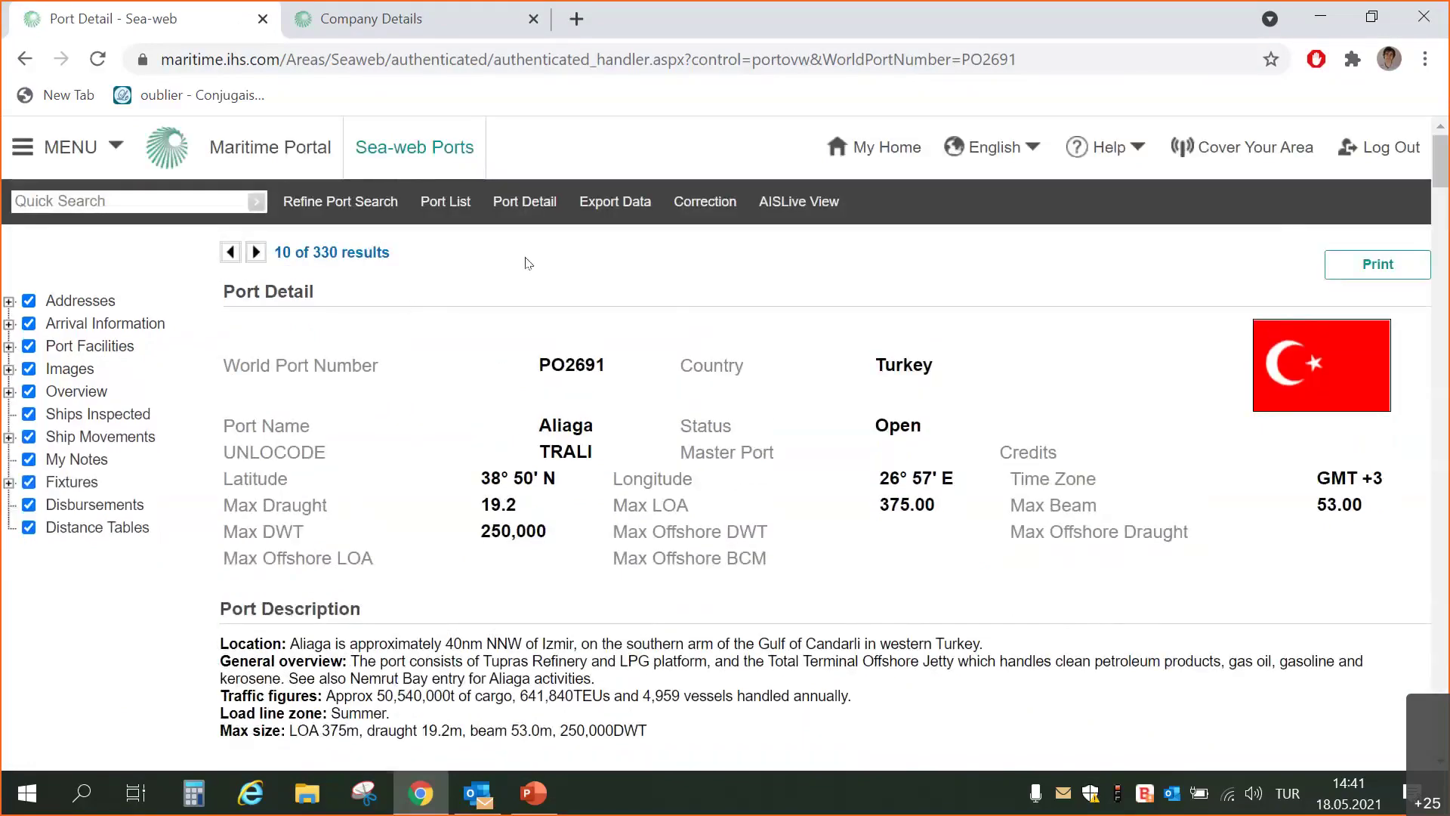
Examine Aliaga's port description, general details, weather section and port map with its berth markers
{"action": "scroll", "coordinate": [525, 272], "scroll_direction": "down", "scroll_amount": 1}
{"action": "scroll", "coordinate": [523, 273], "scroll_direction": "down", "scroll_amount": 1}
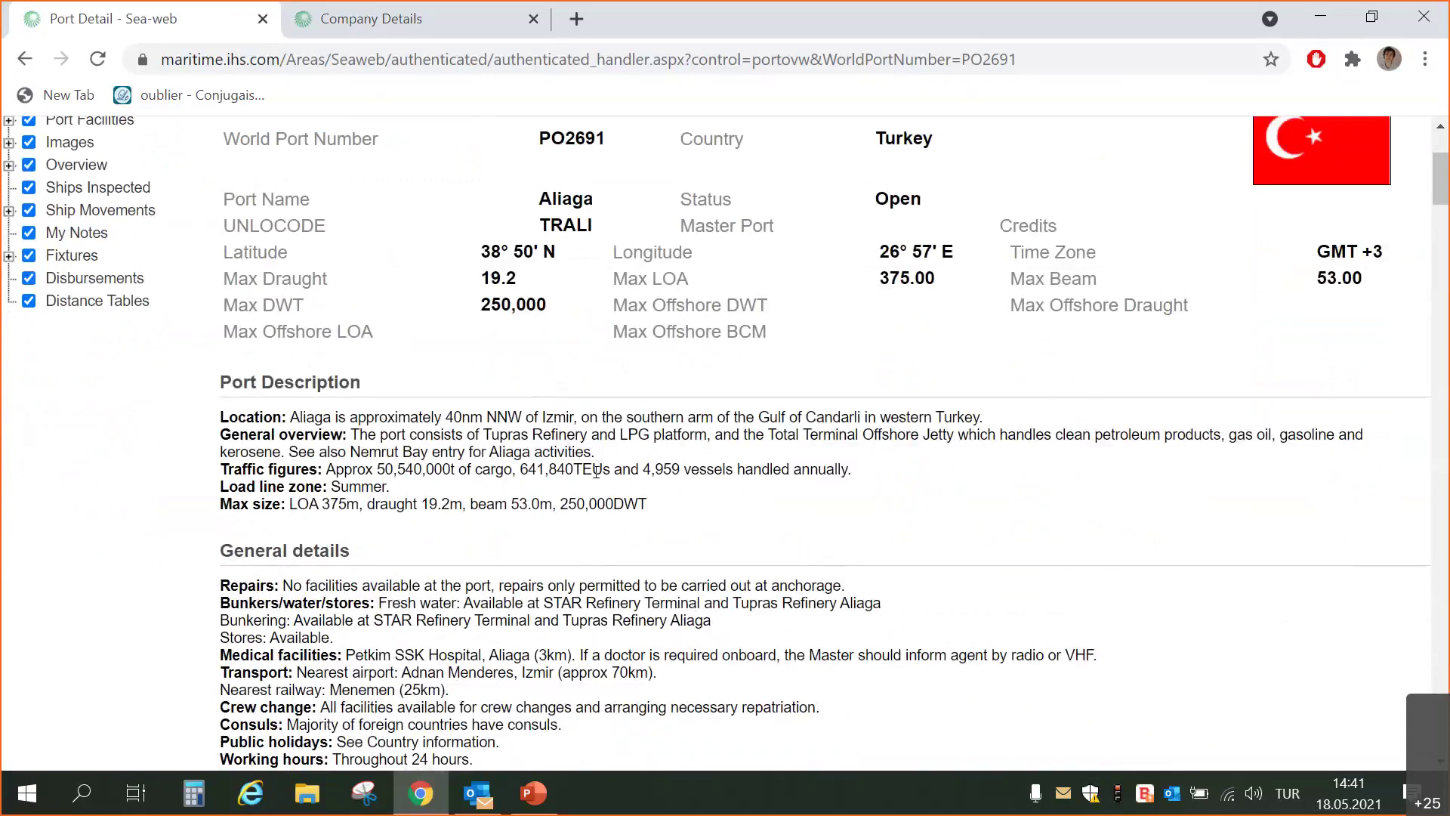
{"action": "scroll", "coordinate": [574, 483], "scroll_direction": "down", "scroll_amount": 1}
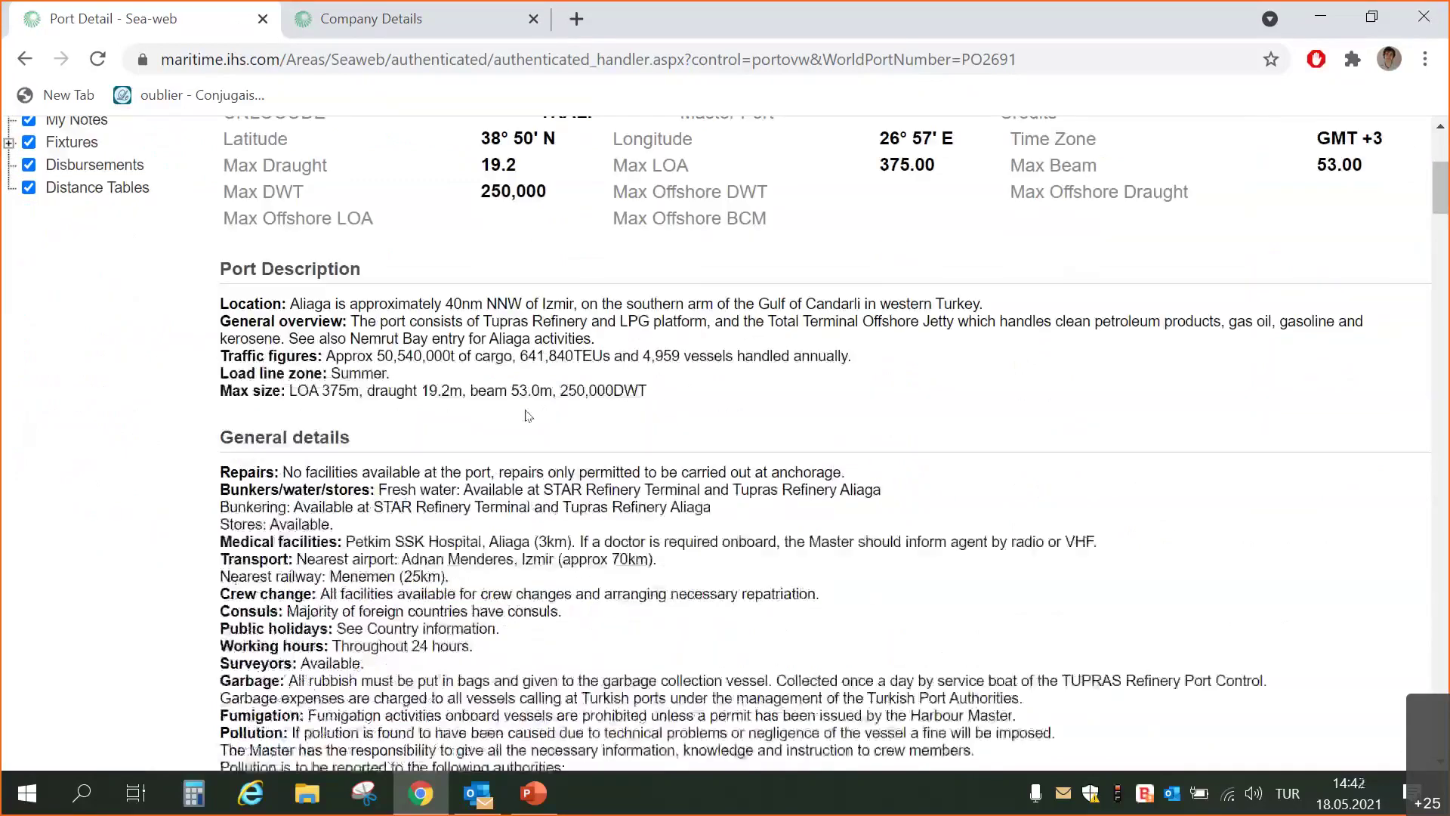
{"action": "scroll", "coordinate": [532, 419], "scroll_direction": "down", "scroll_amount": 1}
{"action": "scroll", "coordinate": [528, 415], "scroll_direction": "down", "scroll_amount": 1}
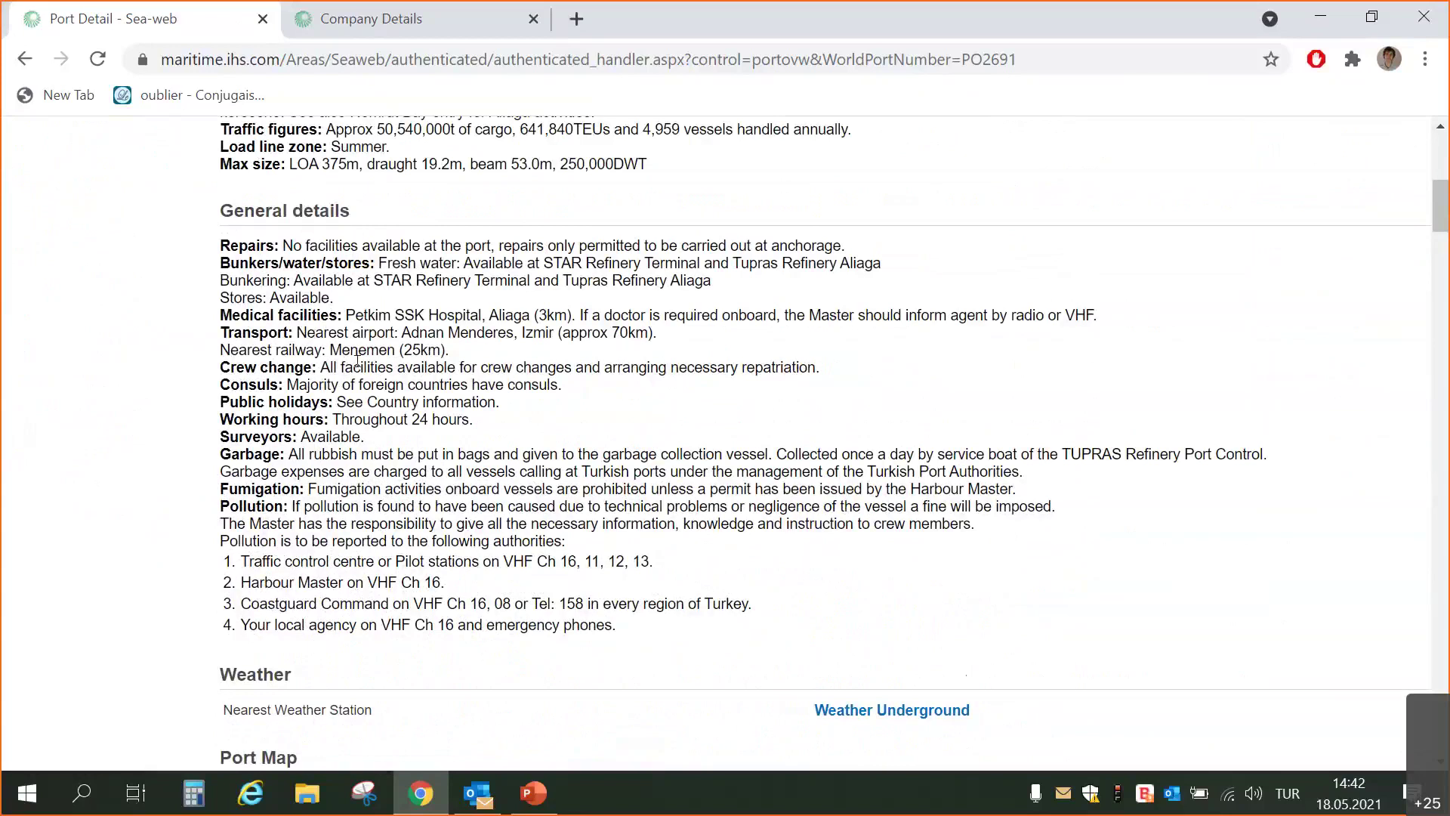
{"action": "scroll", "coordinate": [357, 359], "scroll_direction": "down", "scroll_amount": 3}
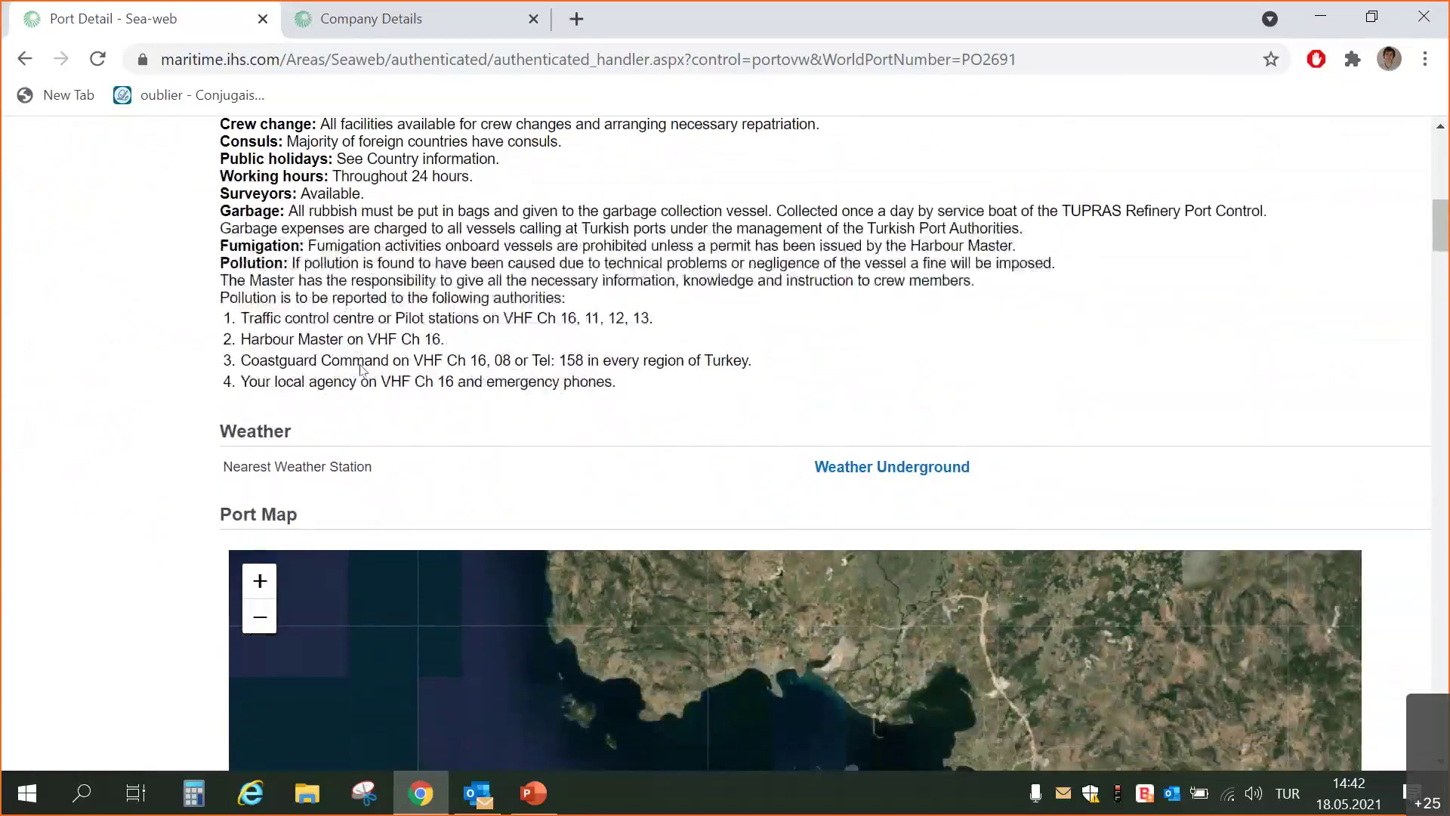
{"action": "scroll", "coordinate": [361, 369], "scroll_direction": "down", "scroll_amount": 7}
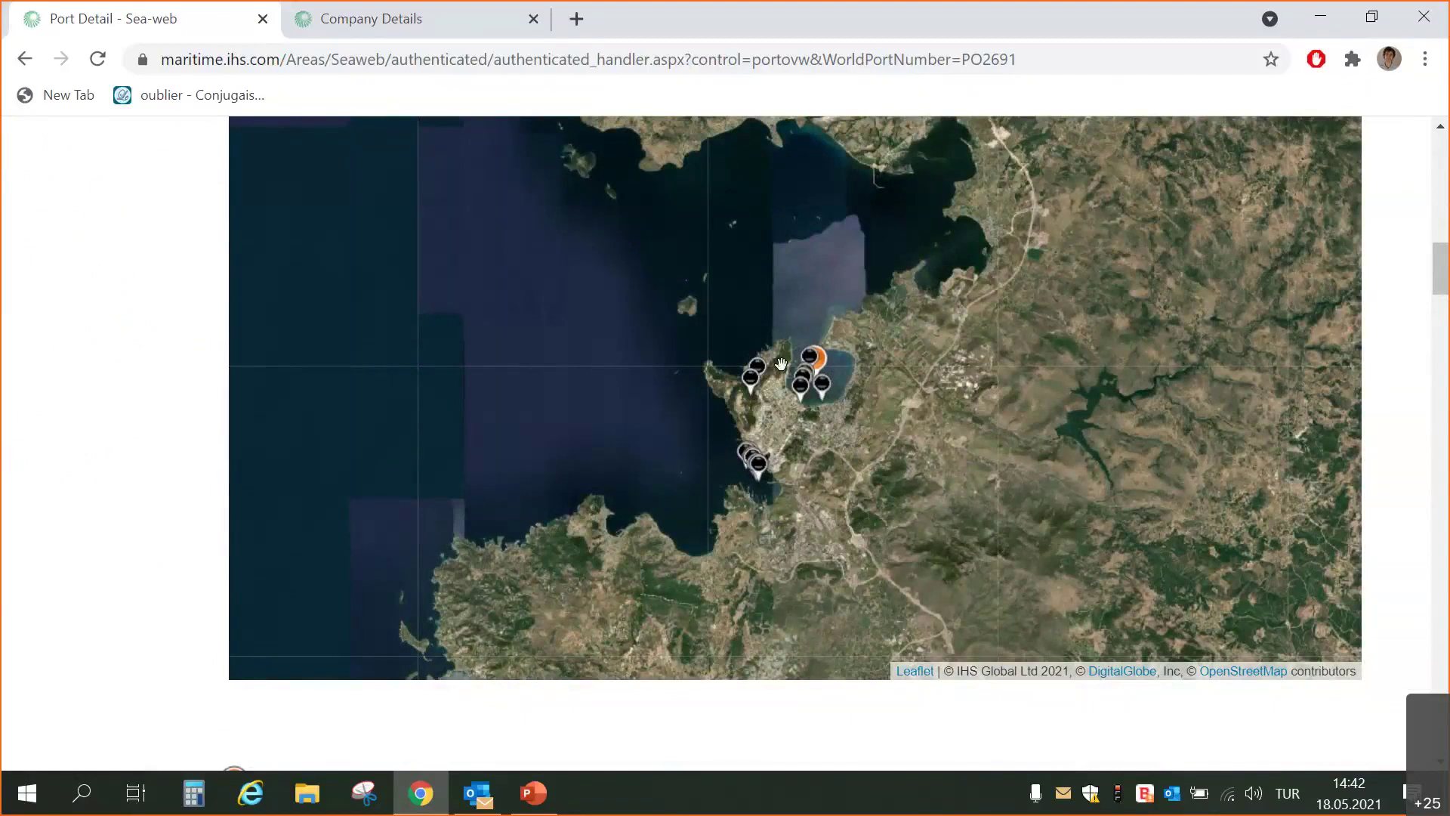
{"action": "scroll", "coordinate": [780, 364], "scroll_direction": "down", "scroll_amount": 1}
{"action": "scroll", "coordinate": [107, 425], "scroll_direction": "down", "scroll_amount": 1}
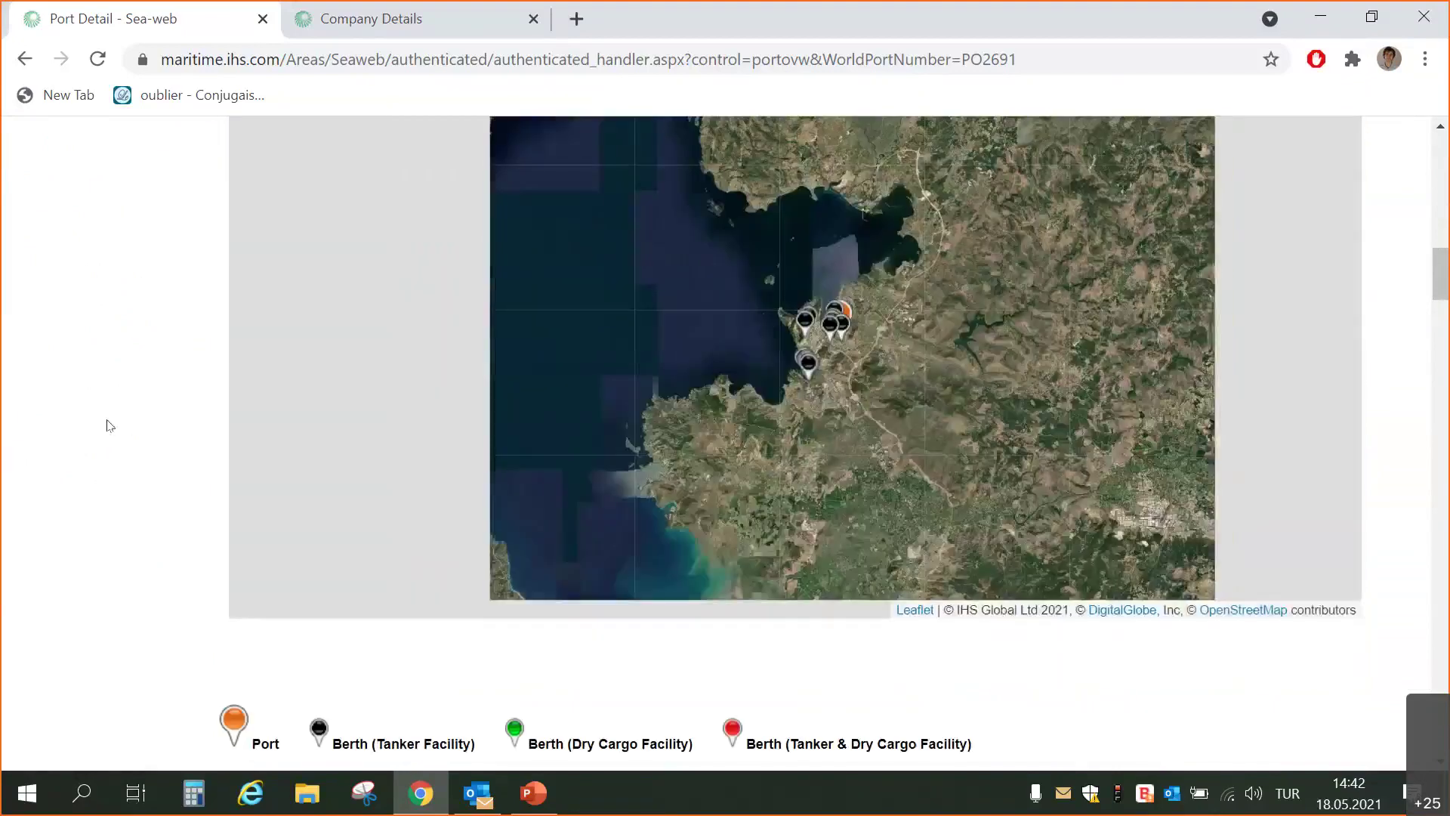
Review the Country section of the Aliaga record, including ISPS, holidays, authority contacts, crew embarkation rules and in-port requirements
{"action": "scroll", "coordinate": [106, 425], "scroll_direction": "down", "scroll_amount": 6}
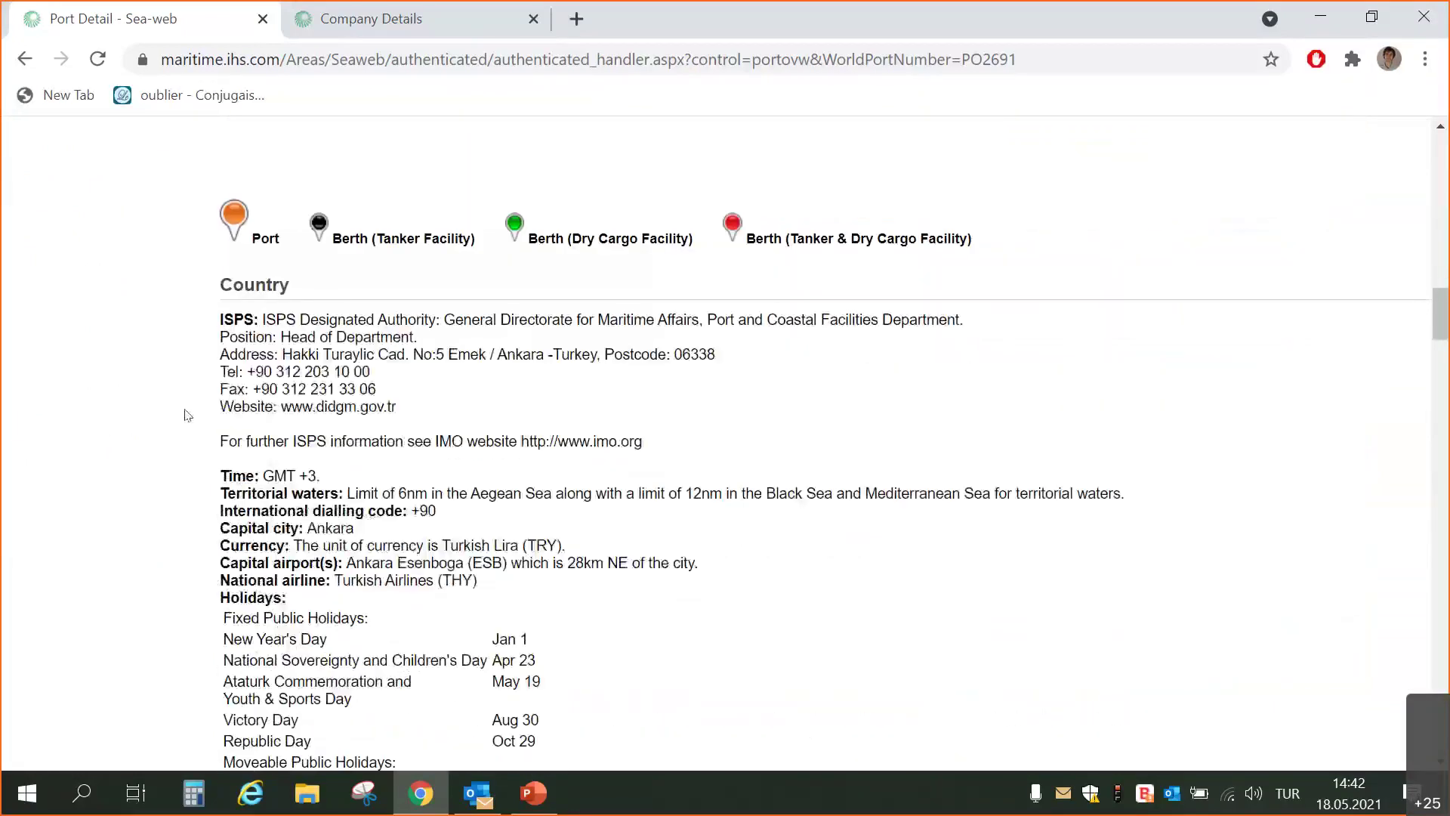
{"action": "scroll", "coordinate": [195, 410], "scroll_direction": "down", "scroll_amount": 1}
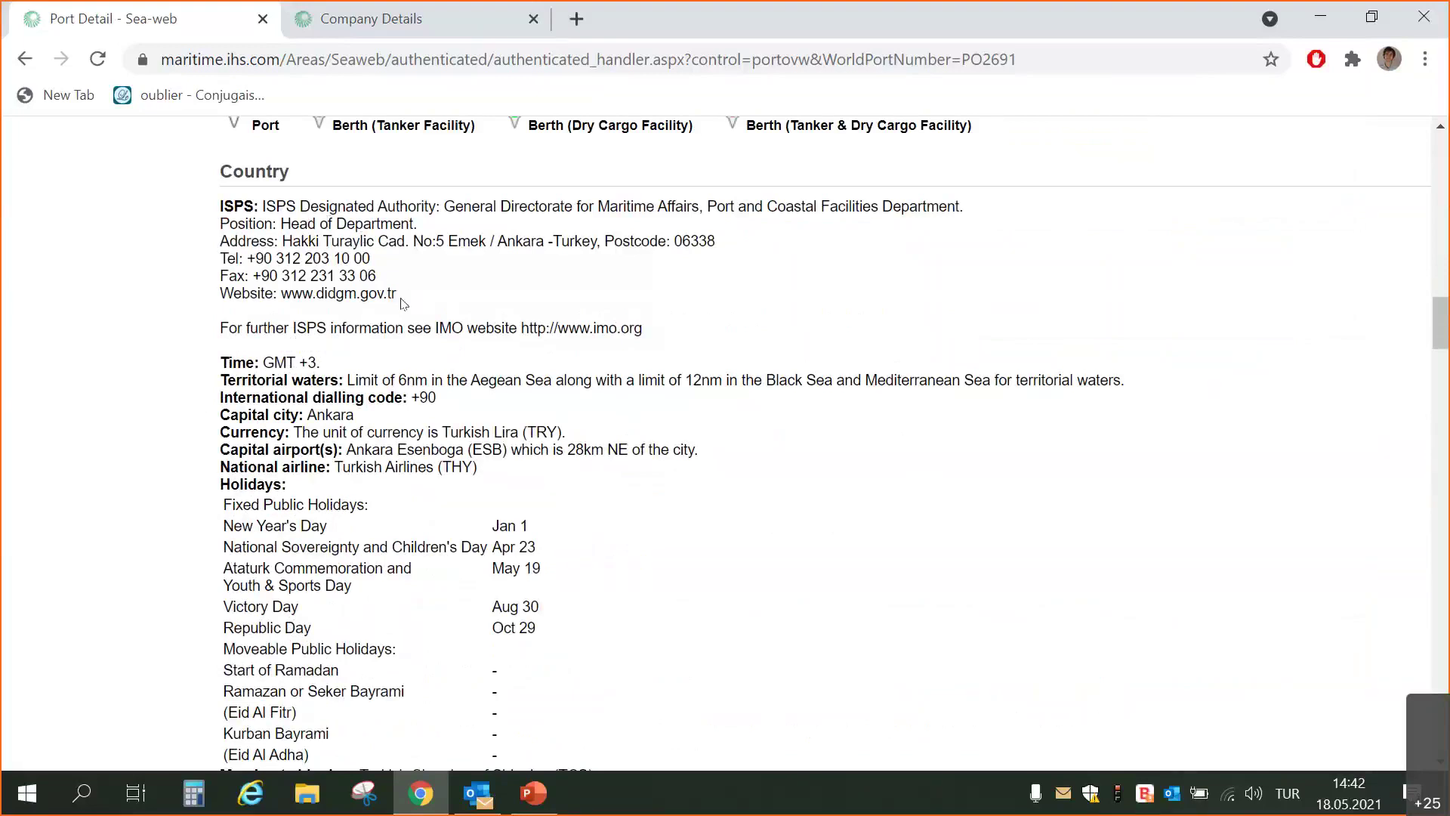
{"action": "scroll", "coordinate": [451, 300], "scroll_direction": "down", "scroll_amount": 1}
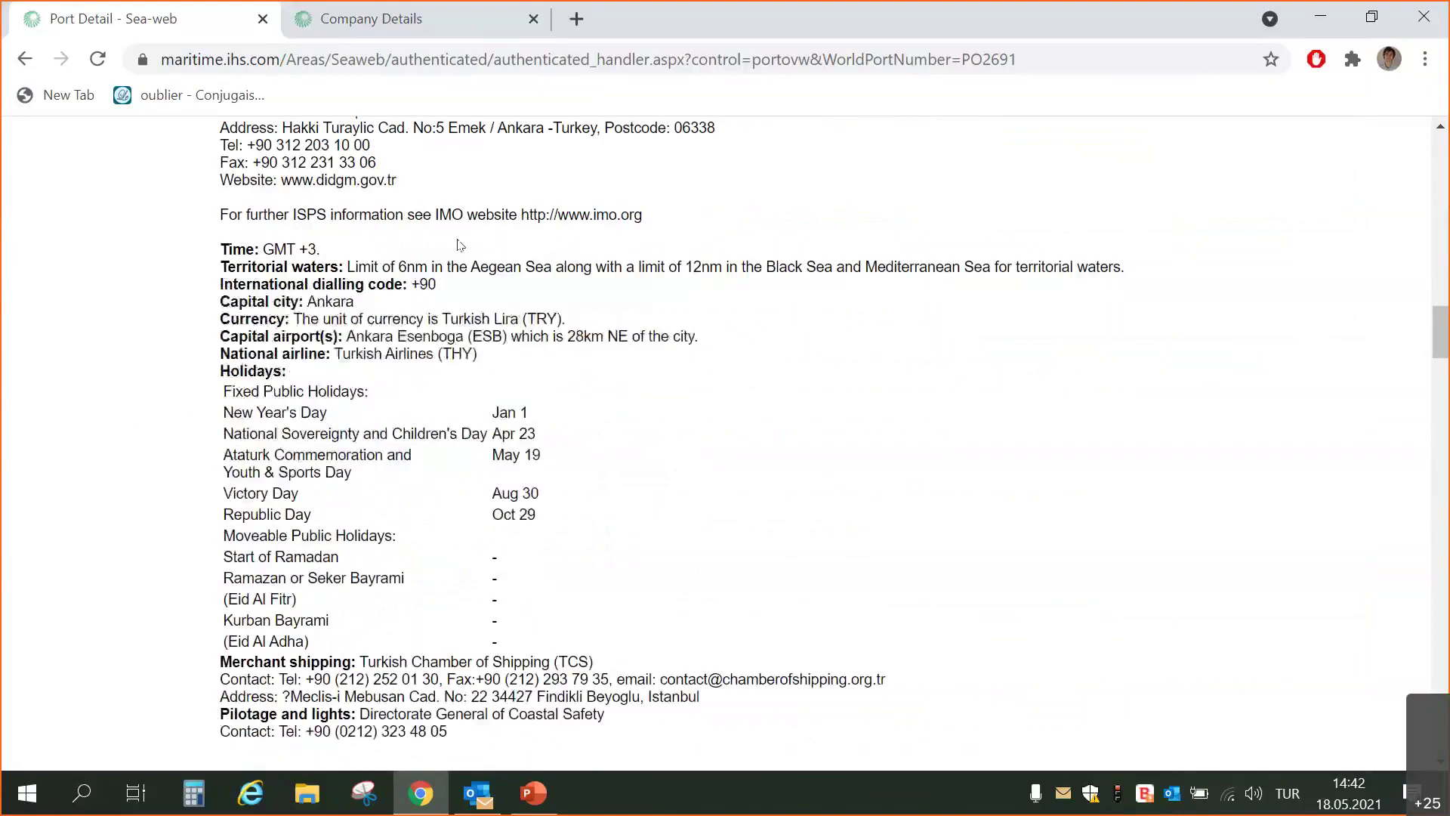
{"action": "scroll", "coordinate": [480, 241], "scroll_direction": "down", "scroll_amount": 1}
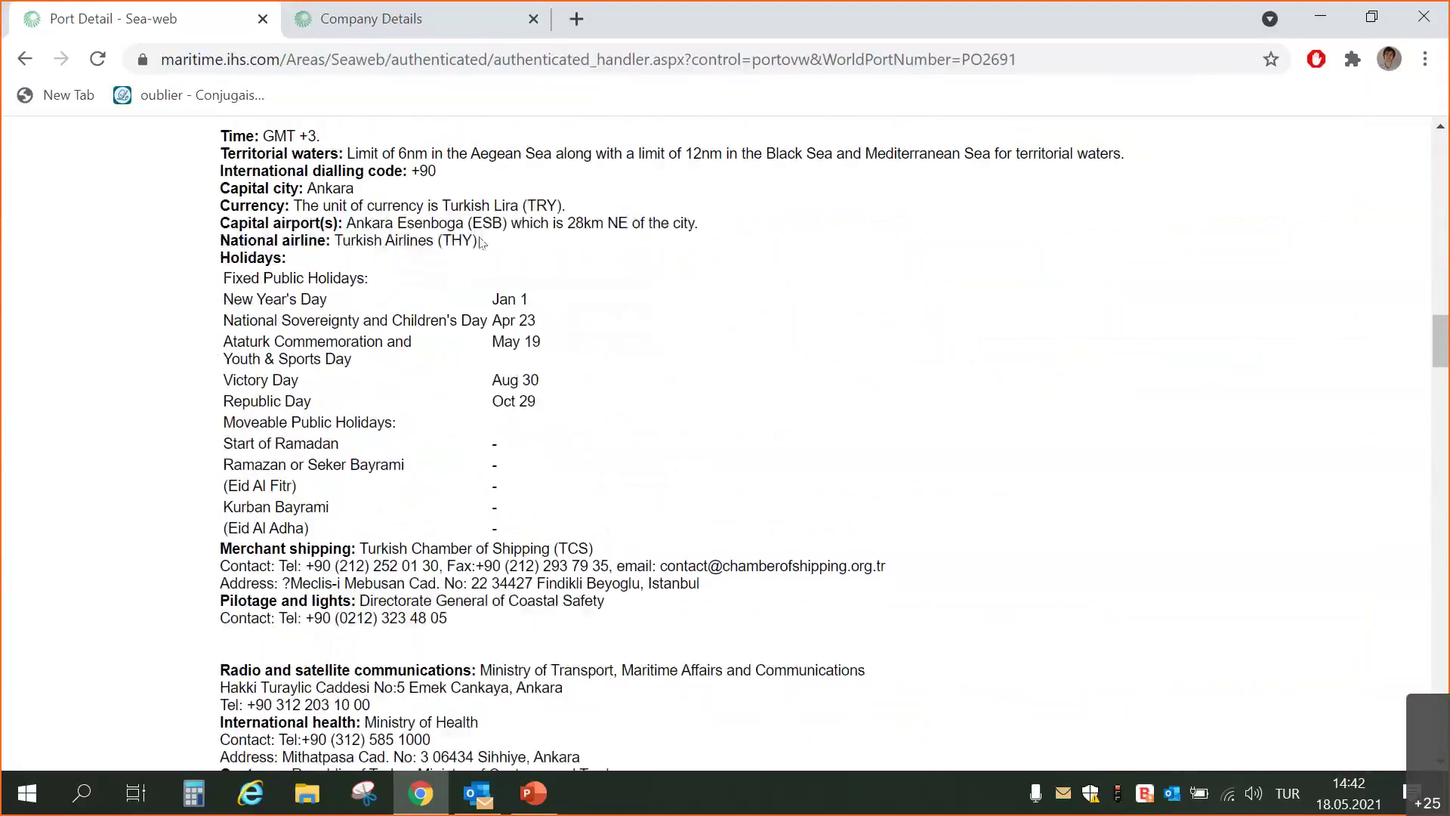
{"action": "scroll", "coordinate": [480, 242], "scroll_direction": "down", "scroll_amount": 1}
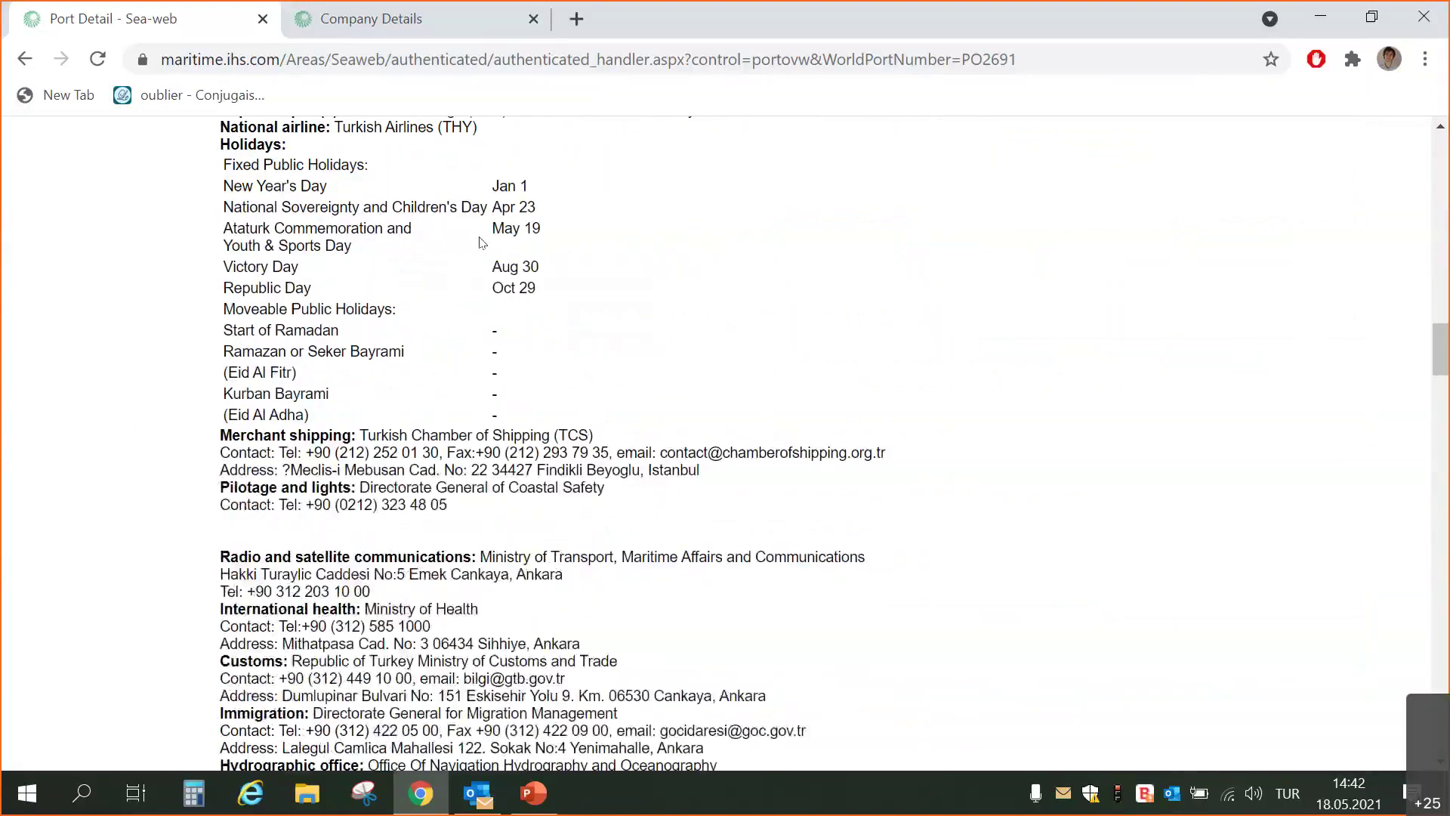
{"action": "scroll", "coordinate": [480, 242], "scroll_direction": "down", "scroll_amount": 2}
{"action": "scroll", "coordinate": [506, 236], "scroll_direction": "down", "scroll_amount": 1}
{"action": "scroll", "coordinate": [506, 236], "scroll_direction": "down", "scroll_amount": 1}
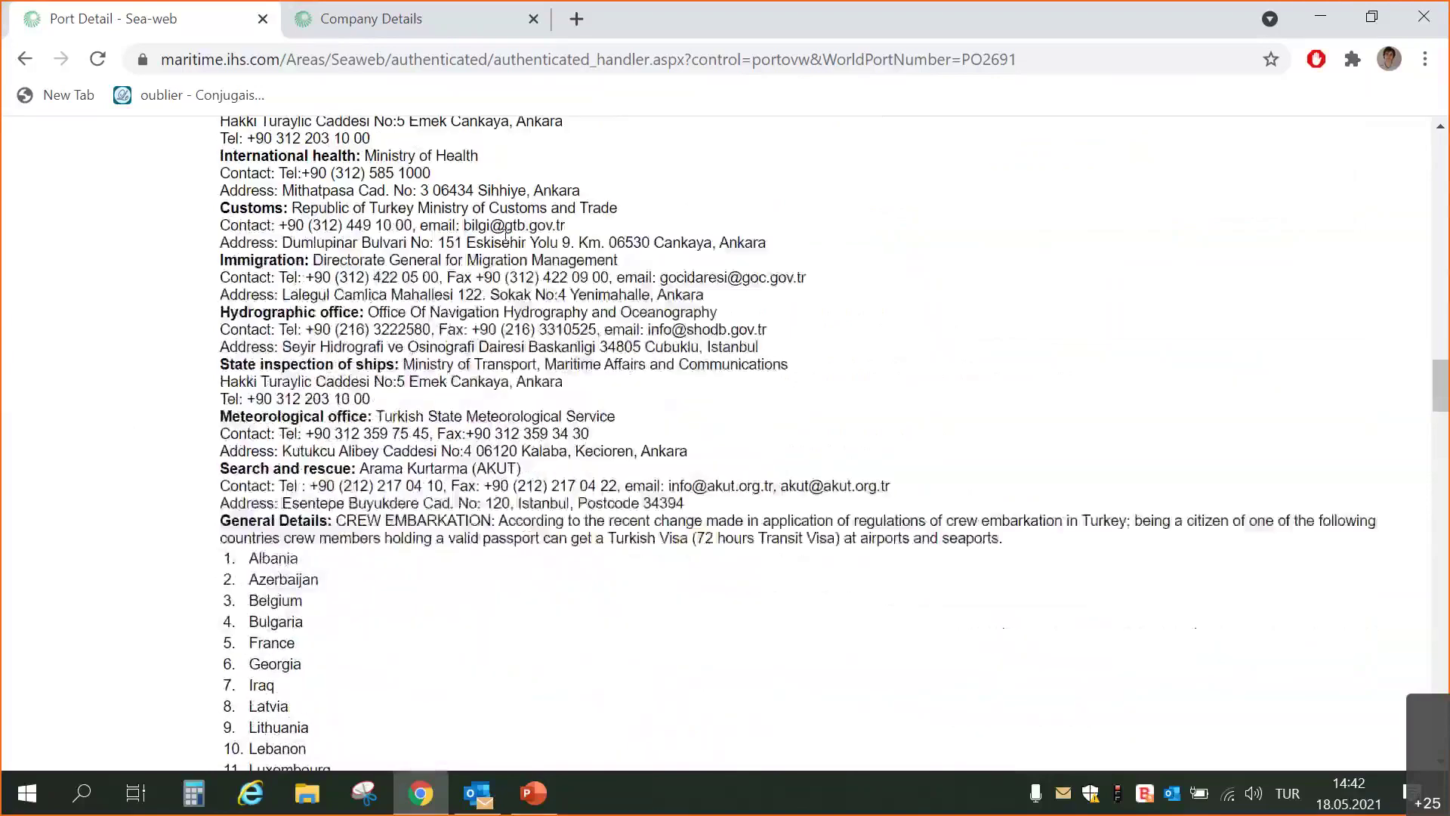
{"action": "scroll", "coordinate": [505, 237], "scroll_direction": "down", "scroll_amount": 3}
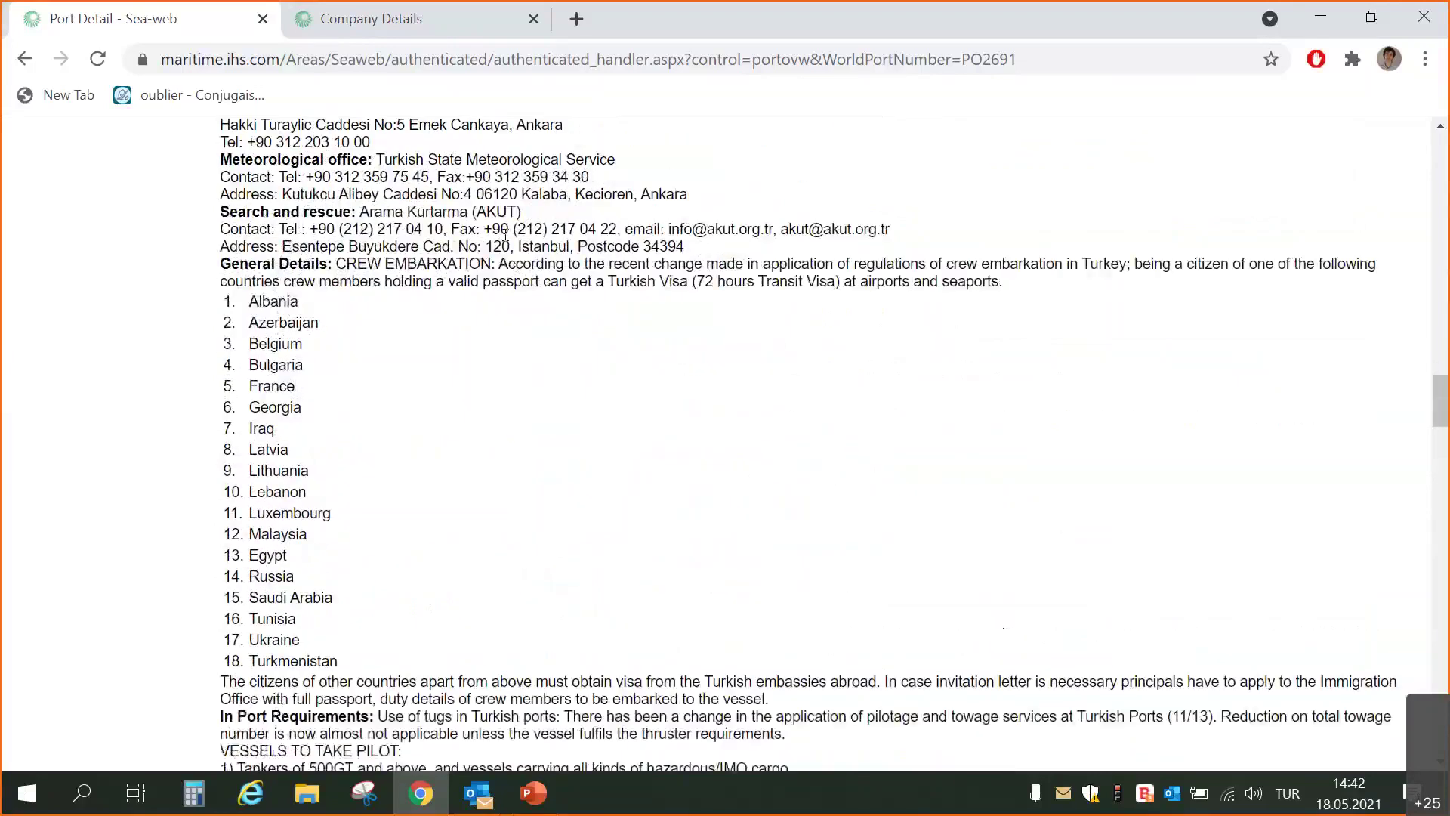
{"action": "scroll", "coordinate": [505, 237], "scroll_direction": "down", "scroll_amount": 5}
Examine the Ships Inspected table of the Aliaga record, including ship names, flags, authorities and inspection statuses
{"action": "scroll", "coordinate": [505, 236], "scroll_direction": "down", "scroll_amount": 5}
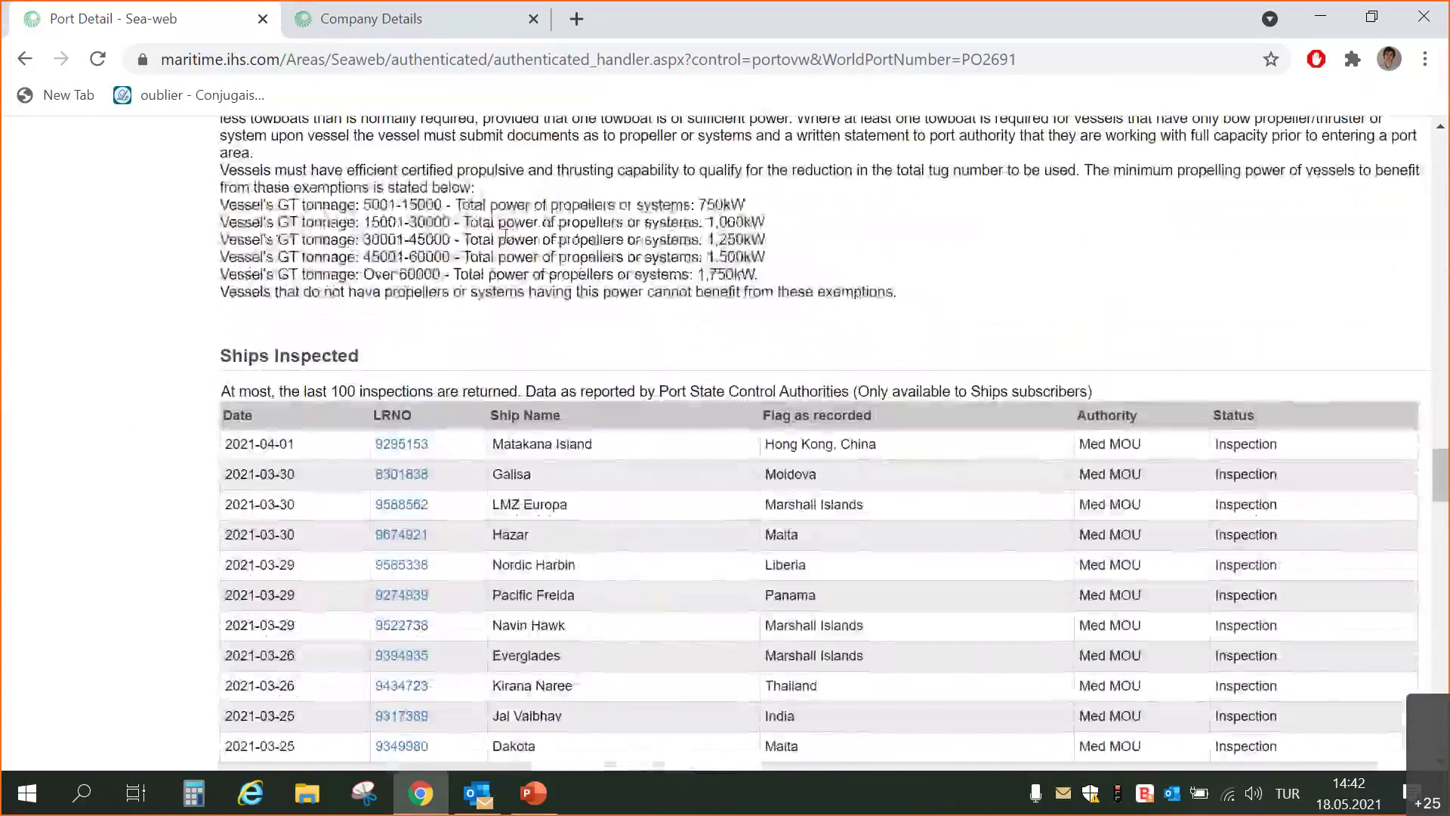
{"action": "scroll", "coordinate": [506, 236], "scroll_direction": "down", "scroll_amount": 1}
{"action": "scroll", "coordinate": [509, 243], "scroll_direction": "down", "scroll_amount": 1}
{"action": "scroll", "coordinate": [510, 243], "scroll_direction": "up", "scroll_amount": 1}
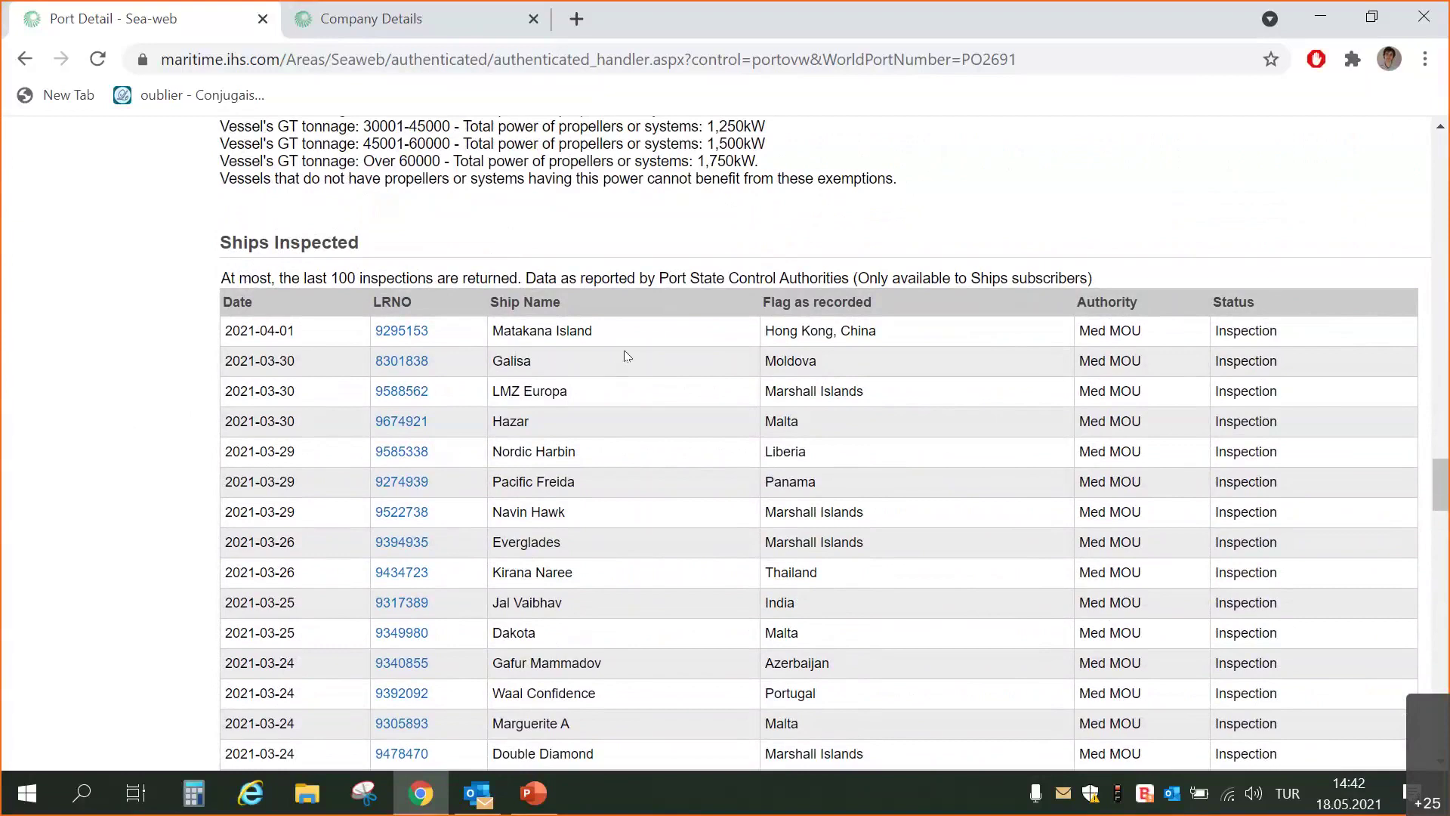
{"action": "scroll", "coordinate": [626, 355], "scroll_direction": "down", "scroll_amount": 2}
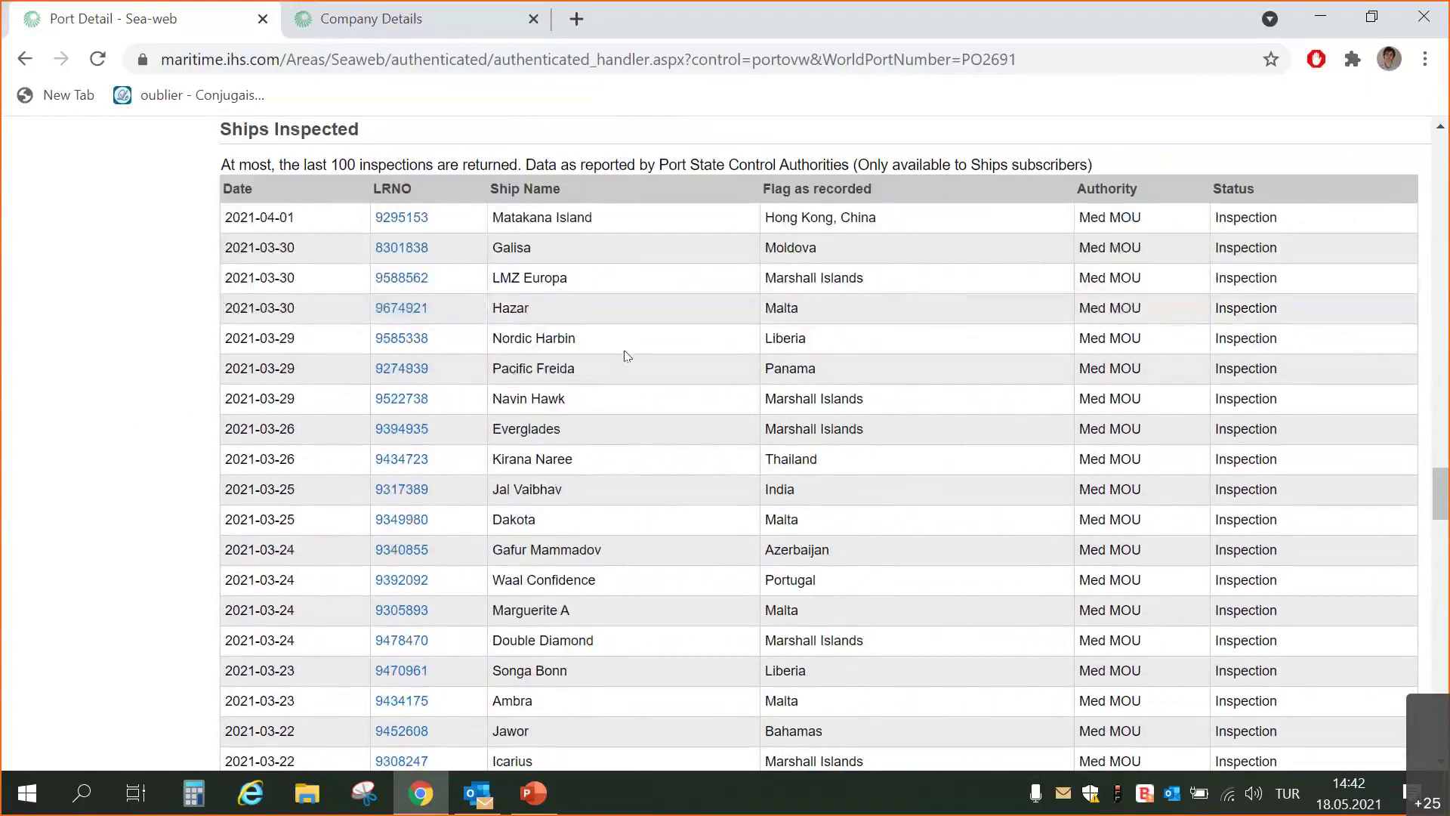
{"action": "scroll", "coordinate": [626, 356], "scroll_direction": "down", "scroll_amount": 2}
{"action": "scroll", "coordinate": [626, 355], "scroll_direction": "down", "scroll_amount": 2}
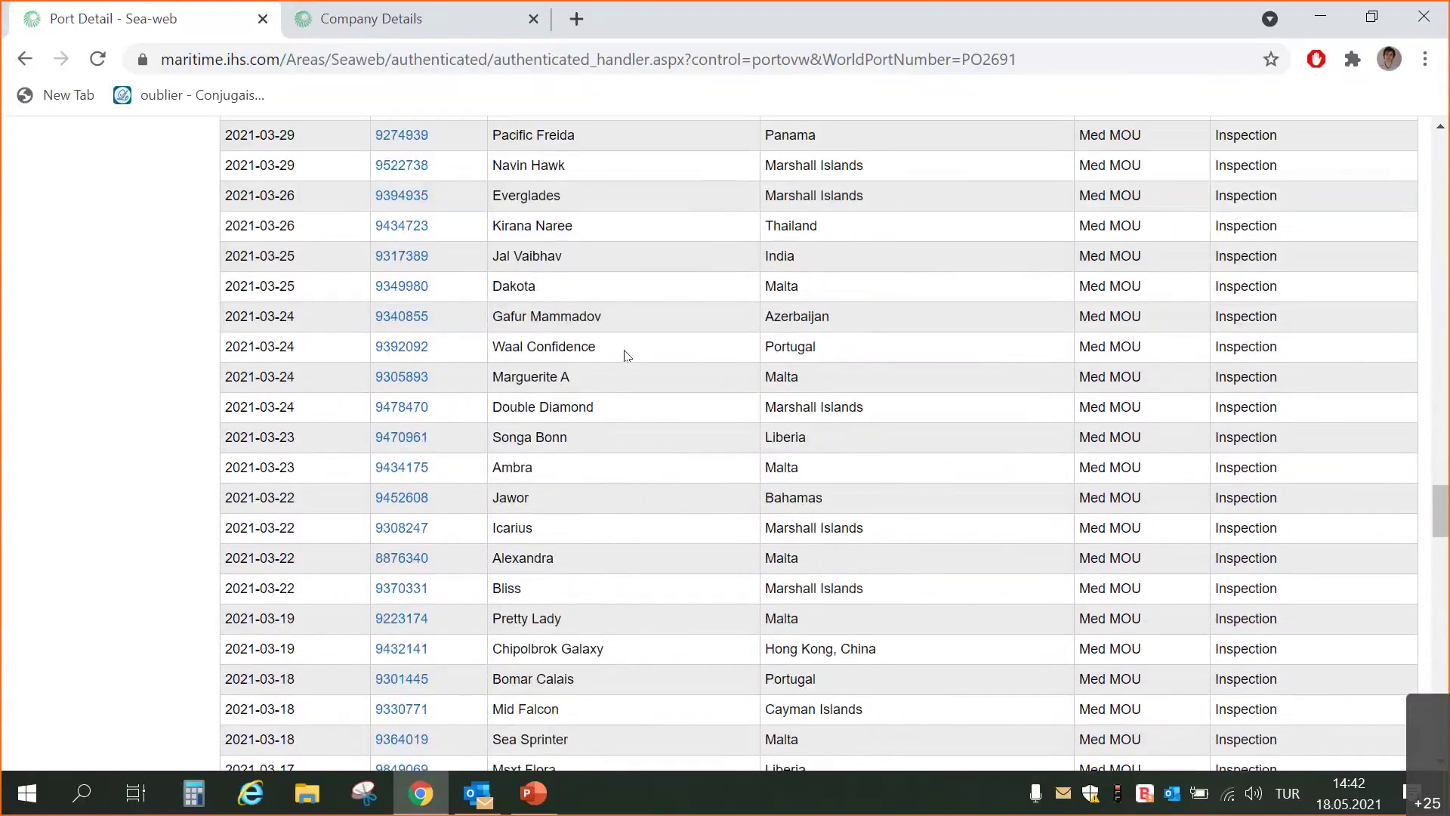
{"action": "scroll", "coordinate": [626, 355], "scroll_direction": "down", "scroll_amount": 13}
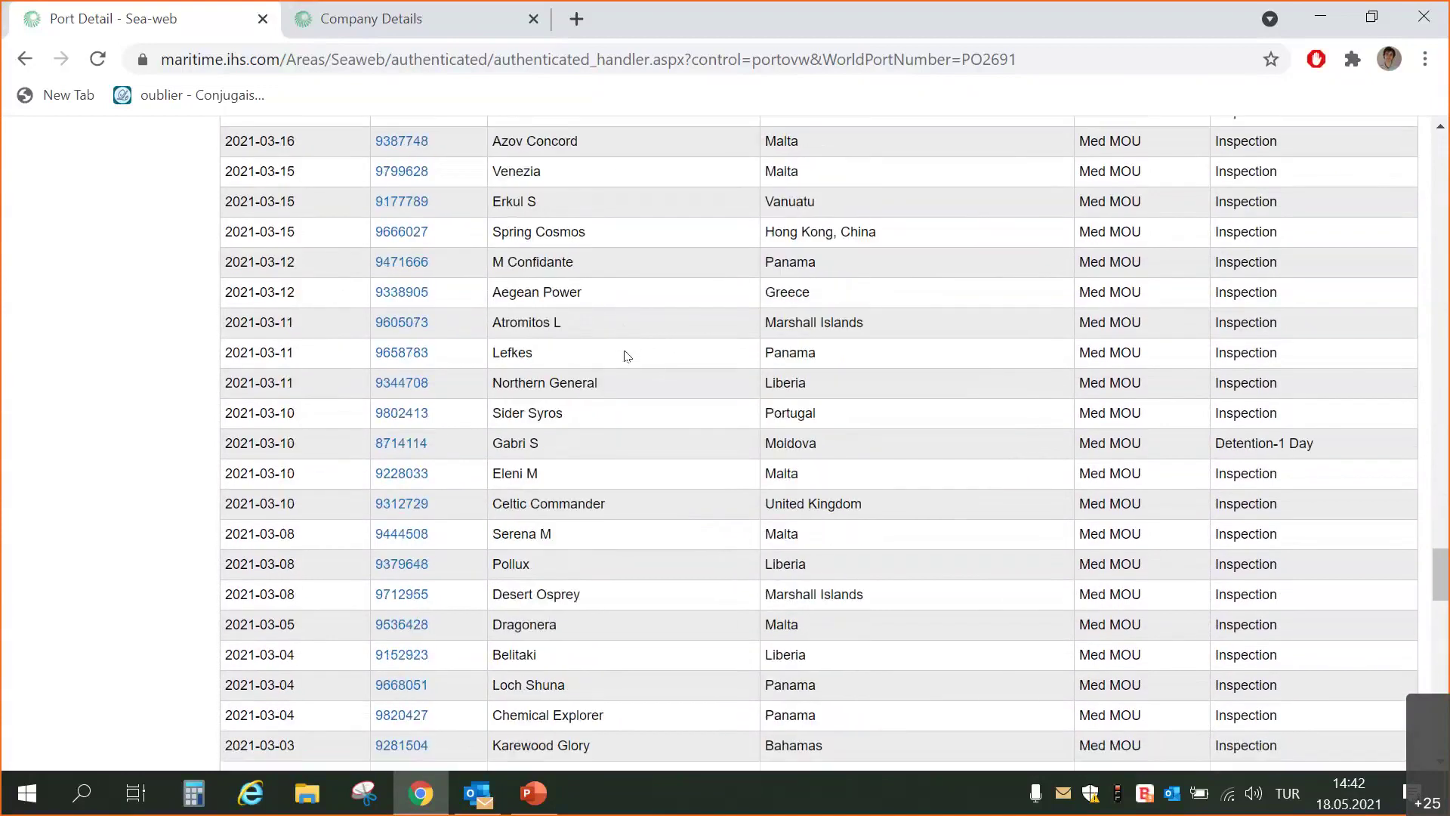